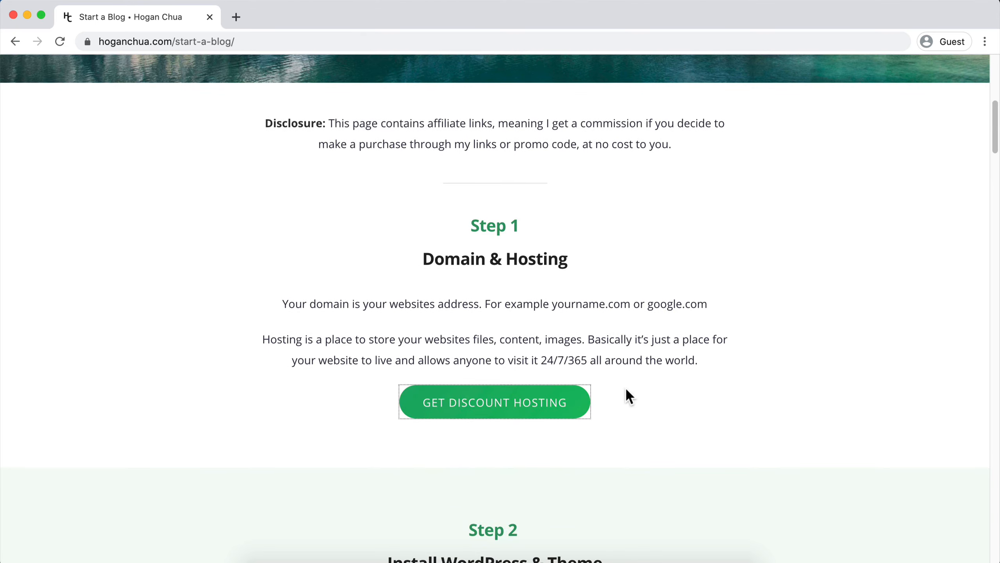
Step: Open the GET DISCOUNT HOSTING offer and choose Buy Now on the Hatchling Plan
click(509, 409)
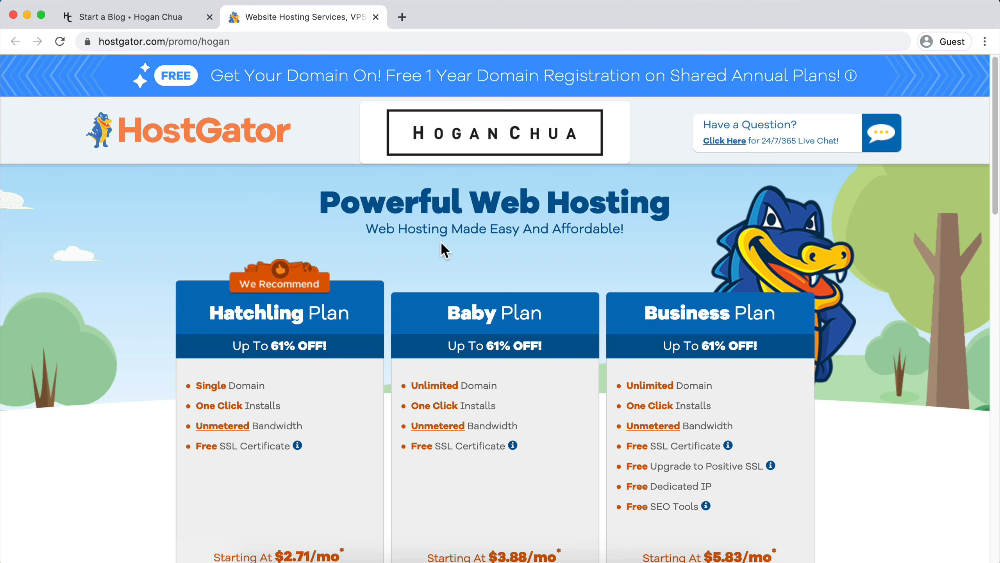
scroll(441, 238, down, 3)
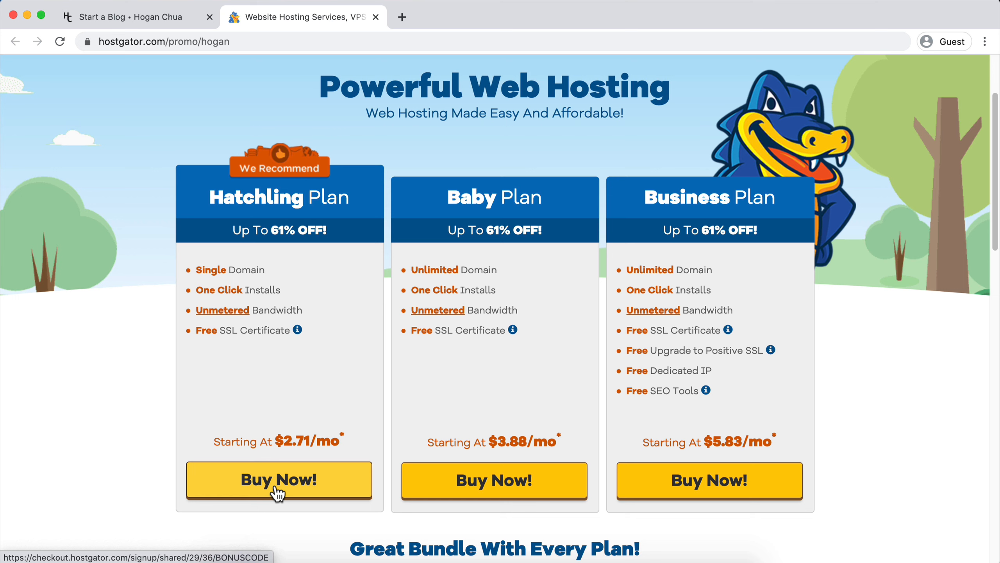
click(278, 490)
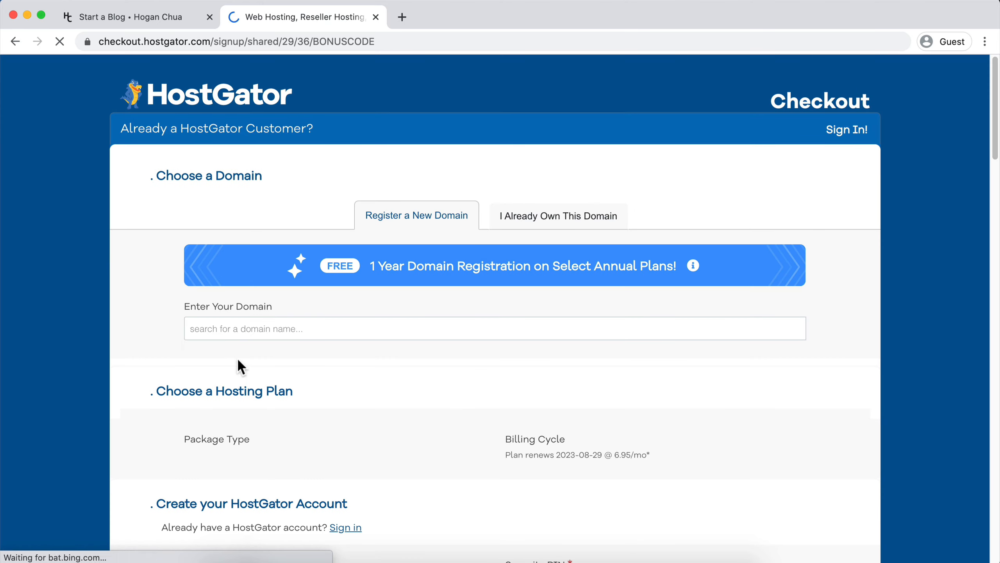
Step: Register startablog1234.com as the domain and review the Hatchling plan with Domain Privacy Protection
click(247, 328)
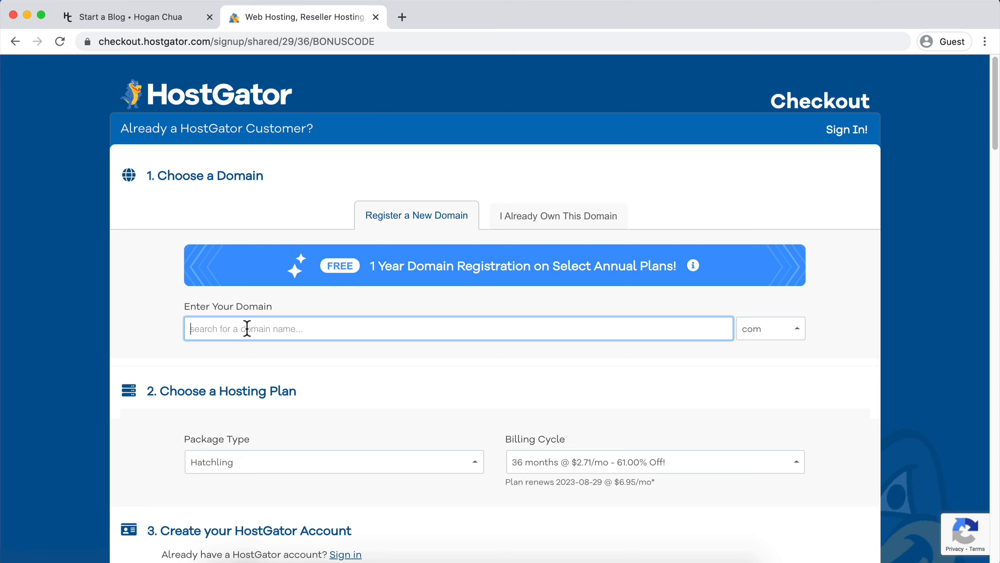
text(startablog1234)
click(763, 300)
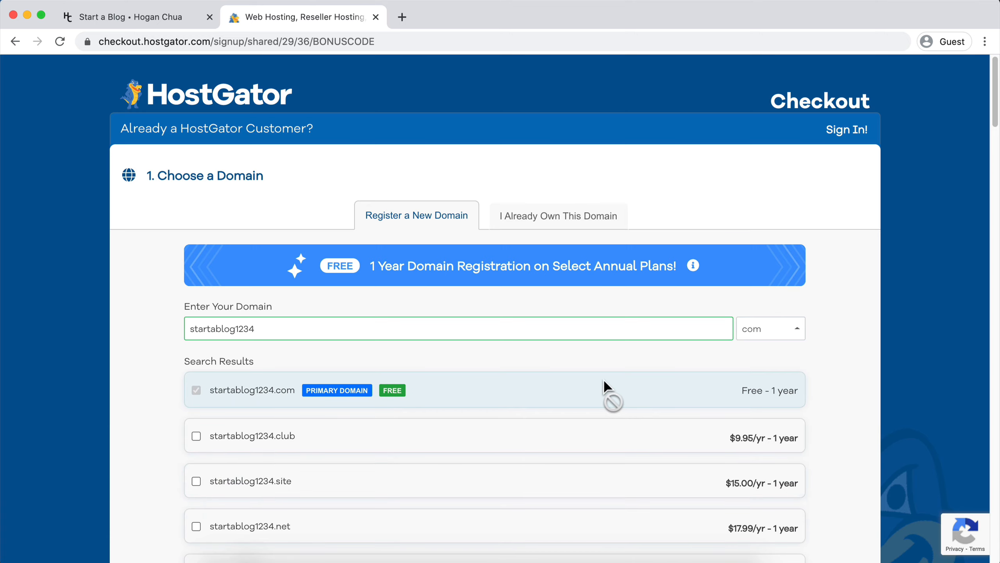
scroll(605, 387, down, 1)
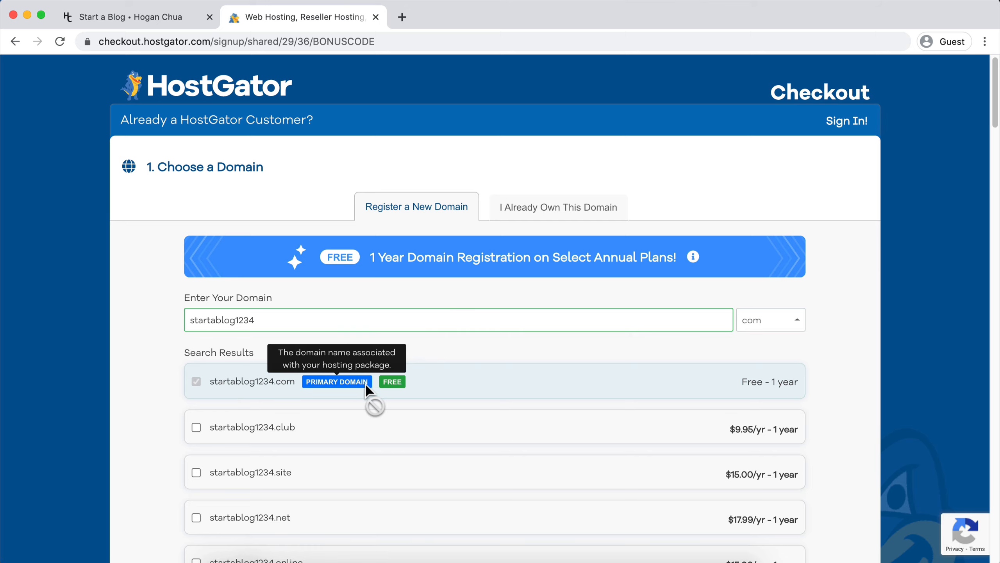
mouse_move(391, 388)
scroll(475, 390, down, 5)
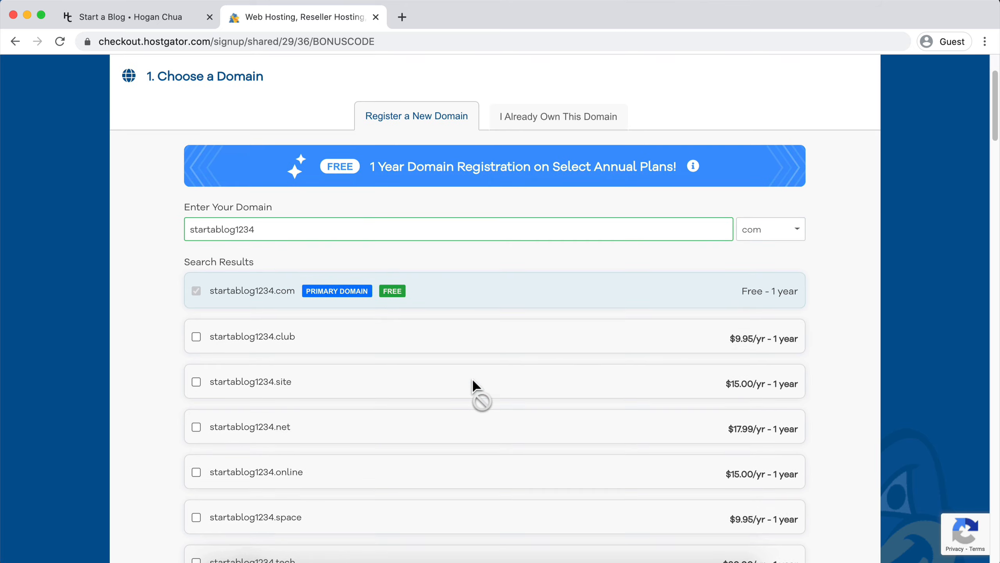
scroll(474, 390, down, 15)
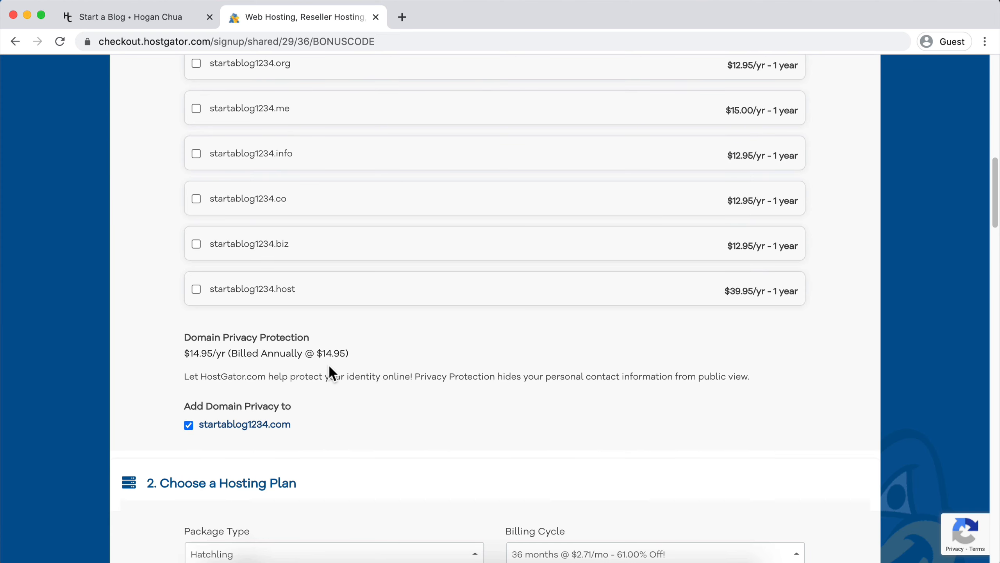
scroll(331, 362, down, 3)
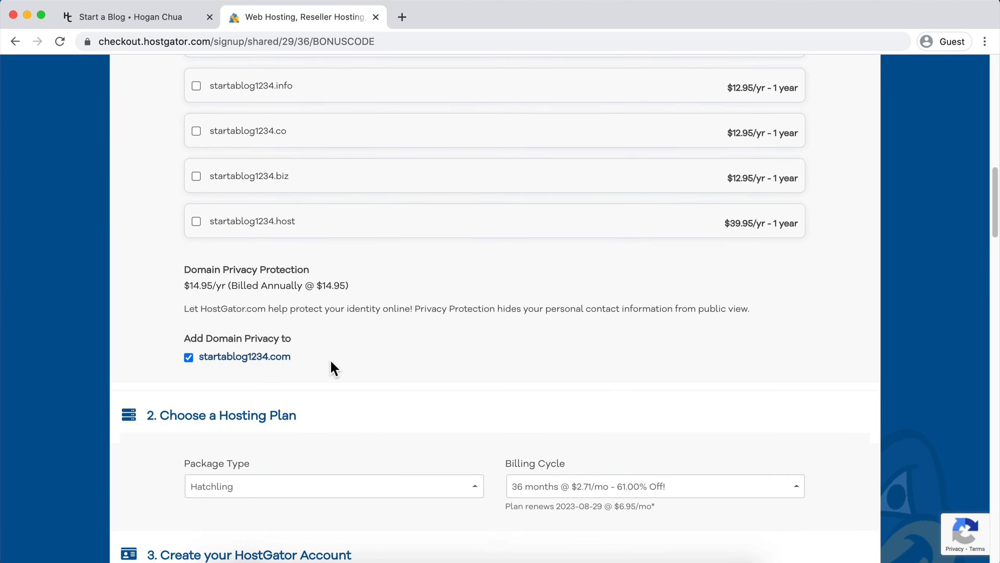
scroll(331, 362, down, 3)
scroll(556, 371, down, 2)
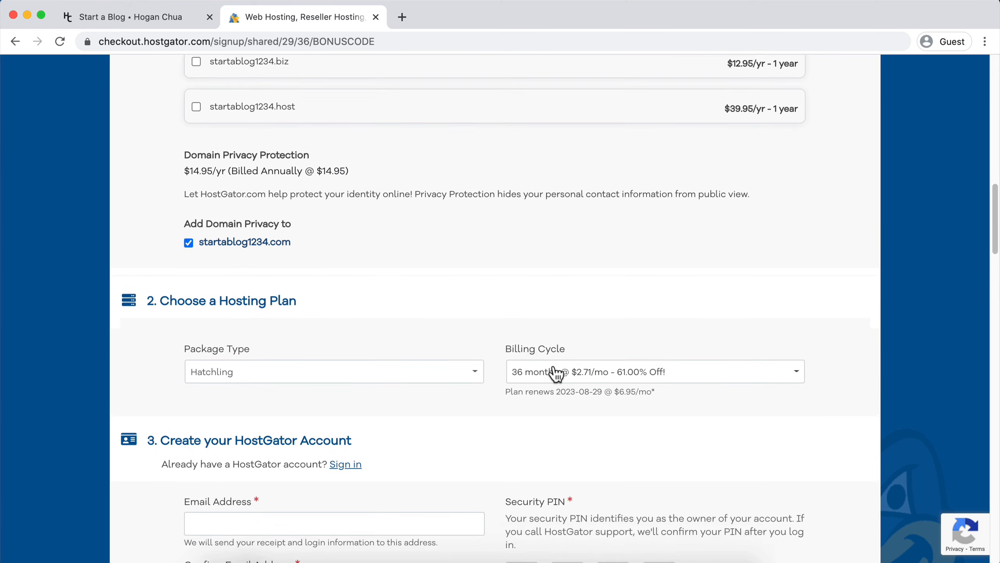
Step: Switch the billing cycle to 12 months at $3.95/mo
click(567, 346)
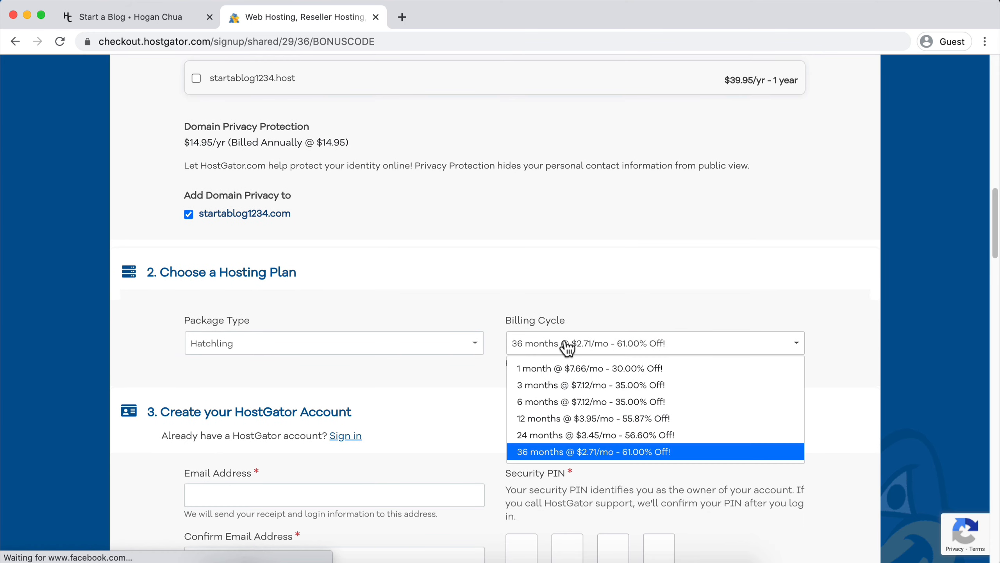
click(582, 419)
scroll(571, 419, down, 5)
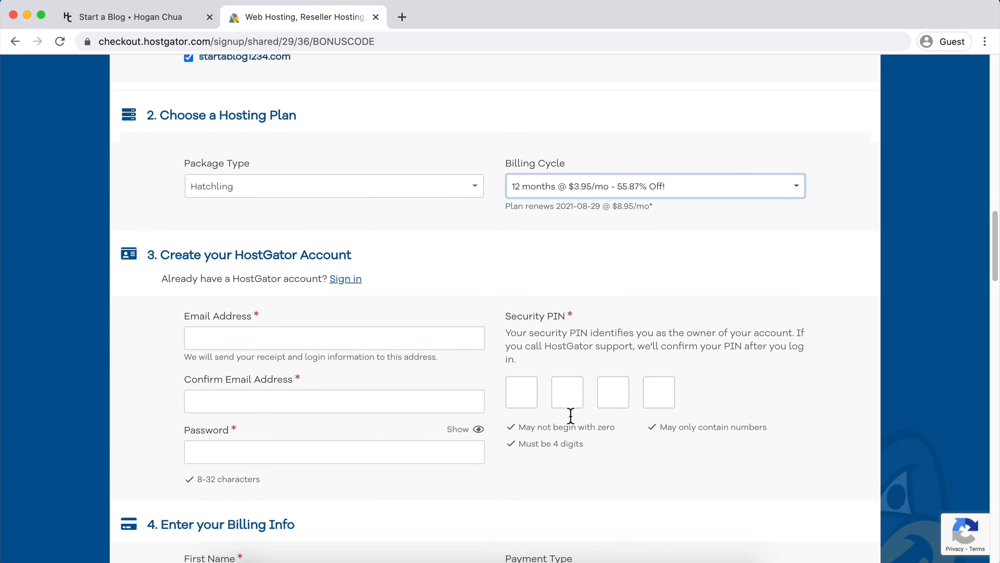
Step: Fill in the account e-mail, its confirmation, the account password and the security PIN
click(263, 311)
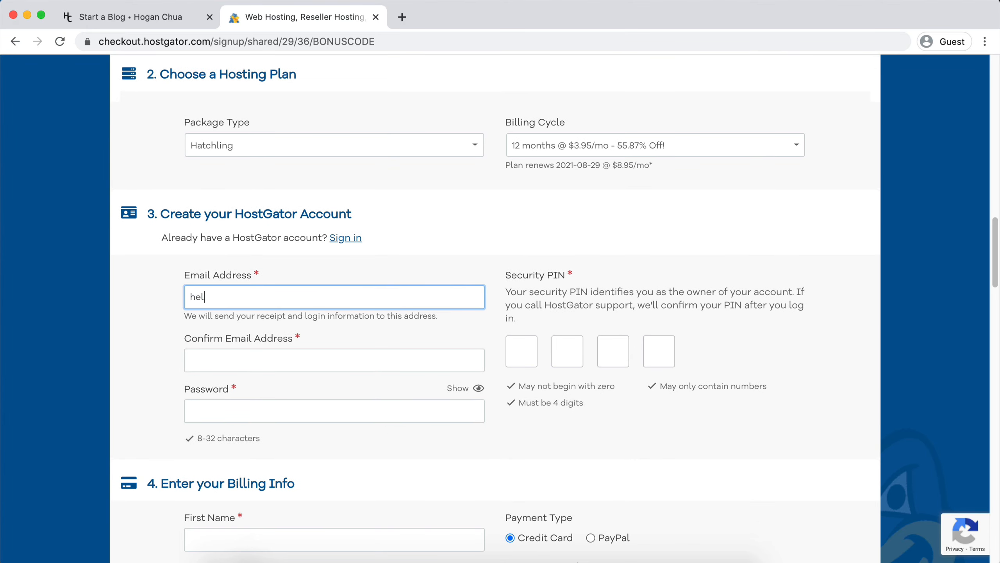
key(Tab)
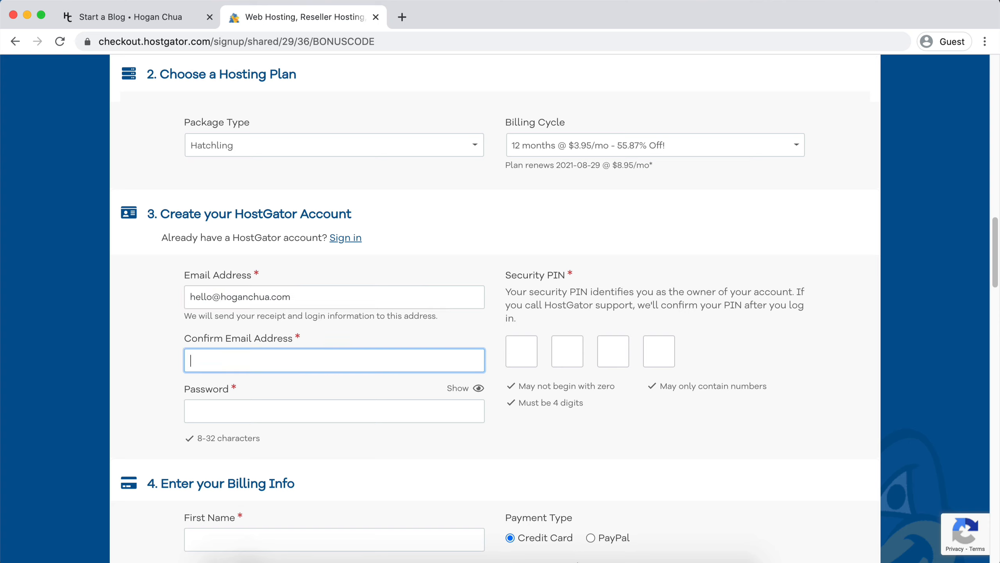
key(Tab)
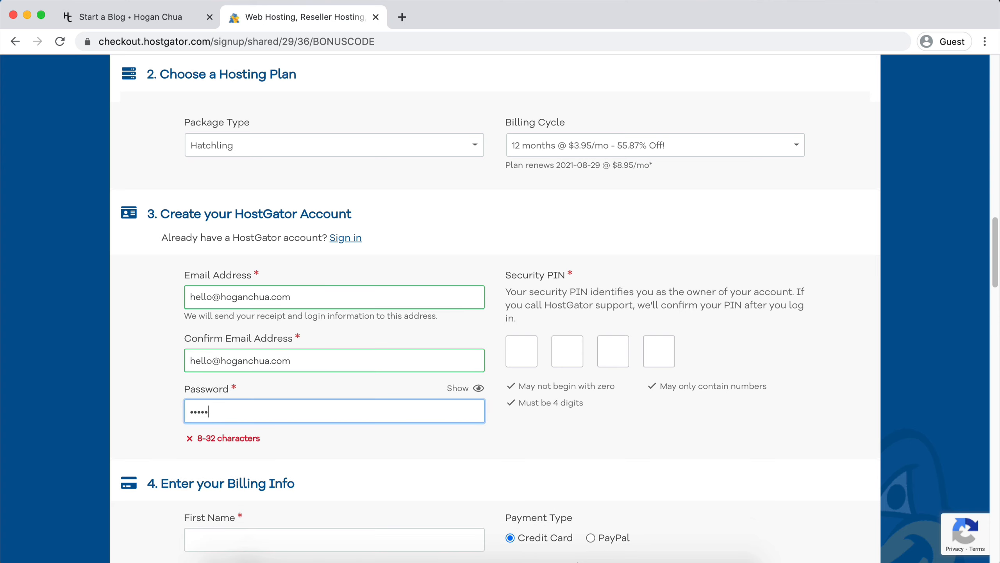
key(Tab)
Step: Enter the billing first name, last name and the name on the card
scroll(230, 303, down, 5)
click(233, 352)
text(Hog)
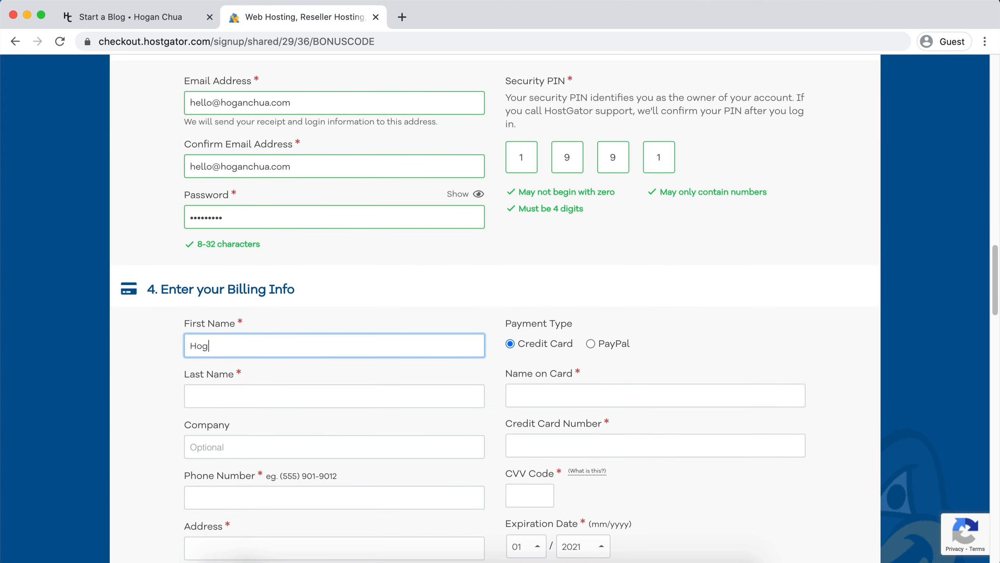
text(an)
key(Tab)
text(Chua)
key(Tab)
key(Tab)
click(539, 399)
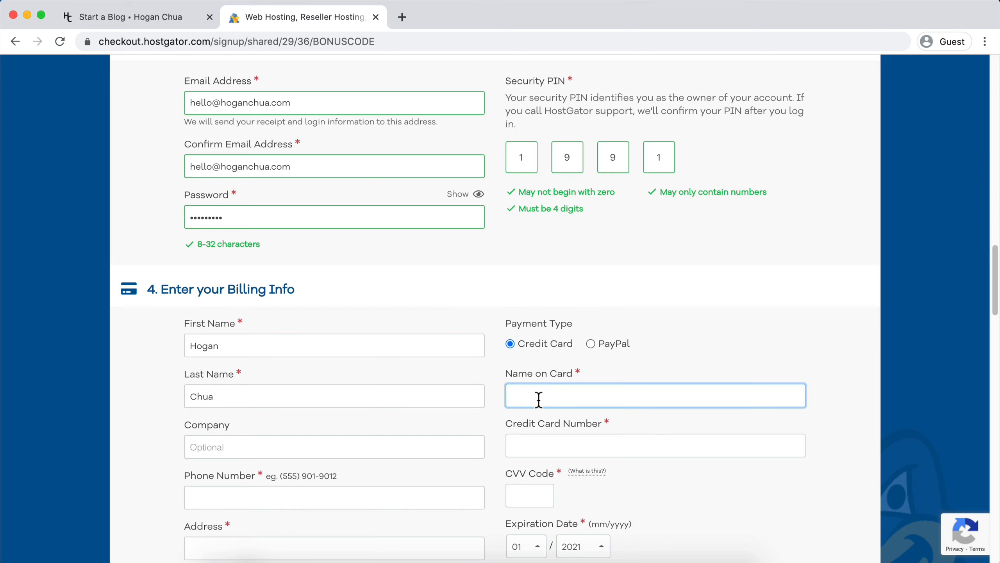
text(Hogan Chua)
click(590, 445)
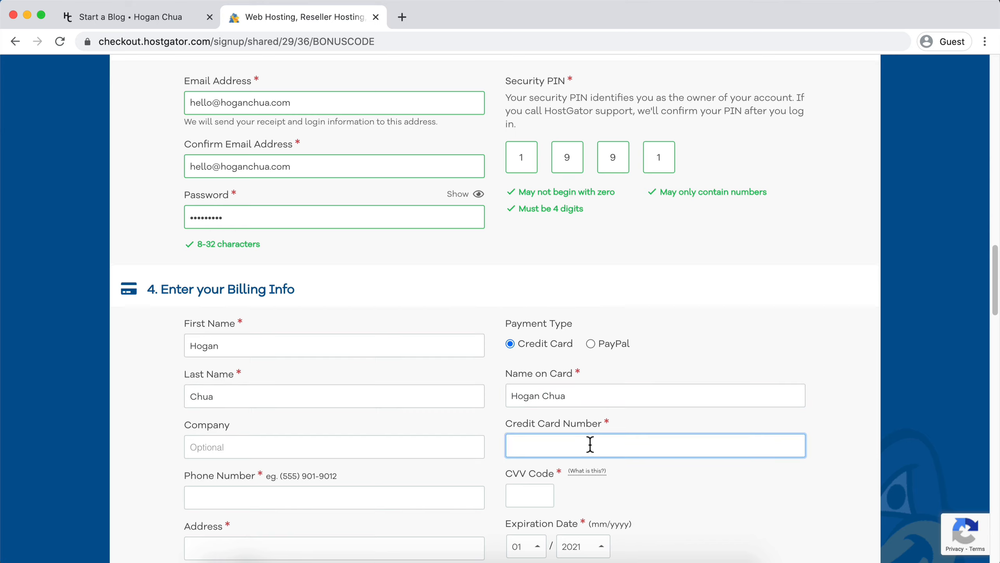
Step: Uncheck the SiteLock Essentials and Site Backup add-ons
scroll(569, 356, down, 15)
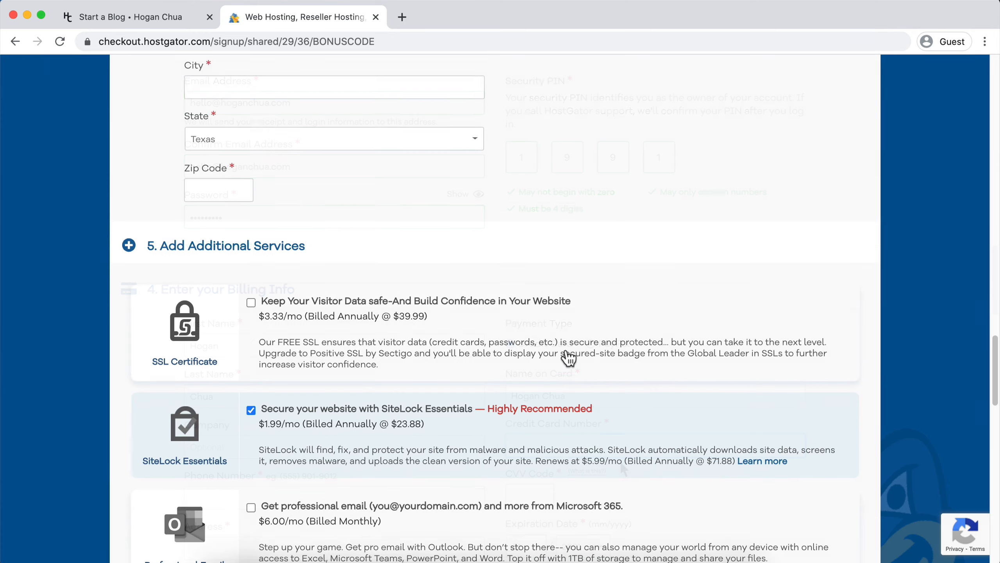
scroll(569, 357, down, 2)
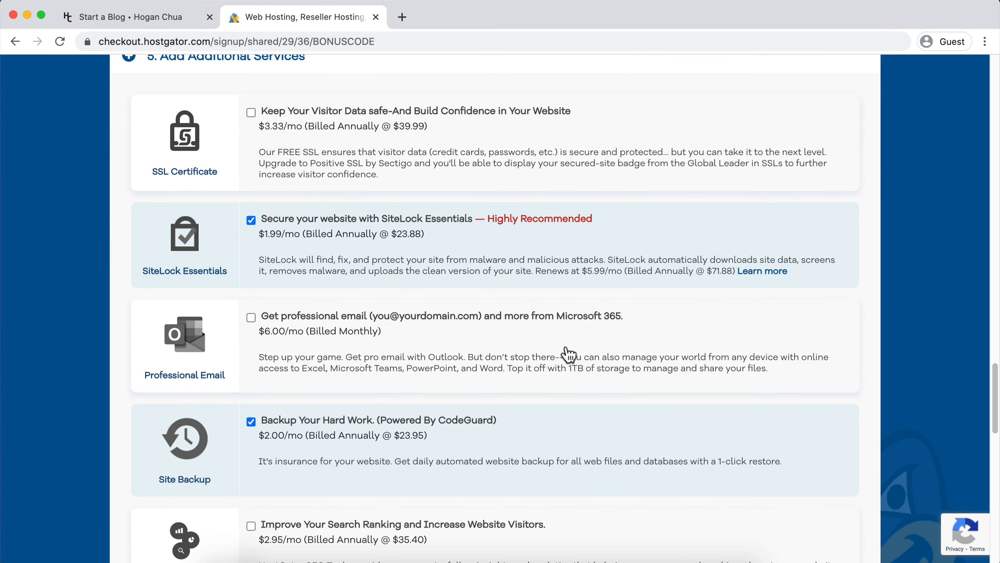
click(251, 221)
click(251, 422)
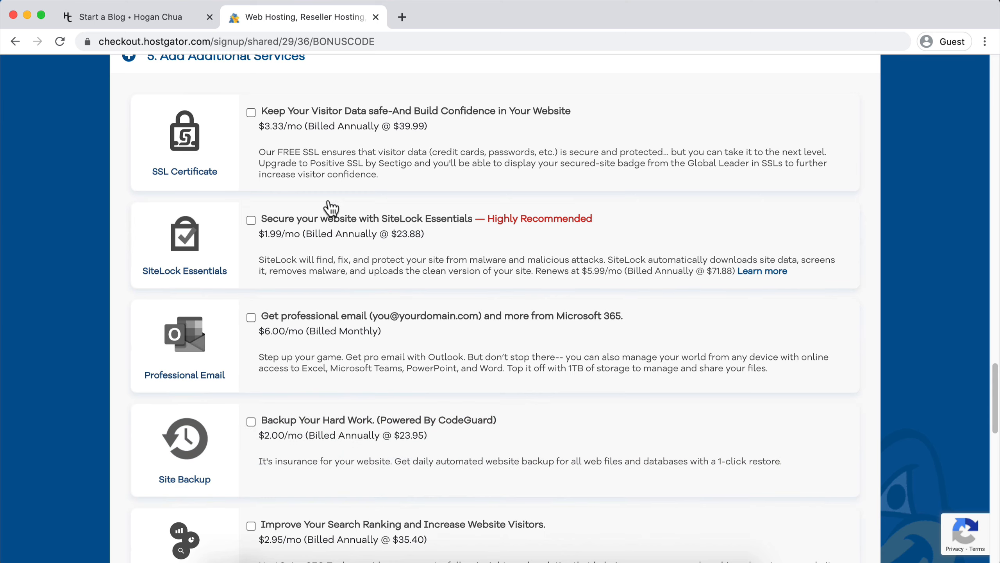
Step: Confirm the BONUSCODE coupon, accept the terms and place the order with Checkout Now!
scroll(414, 280, down, 5)
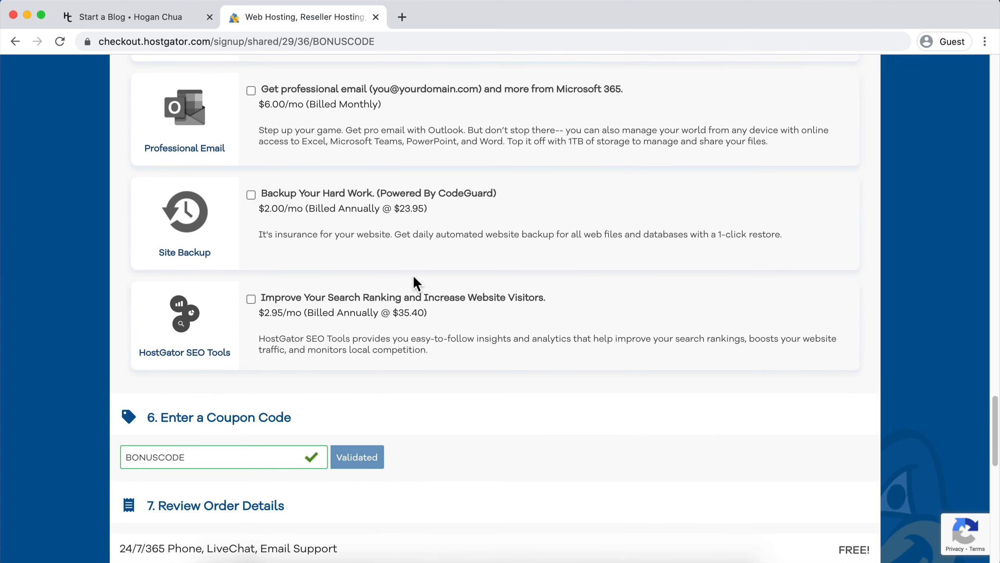
scroll(414, 283, down, 2)
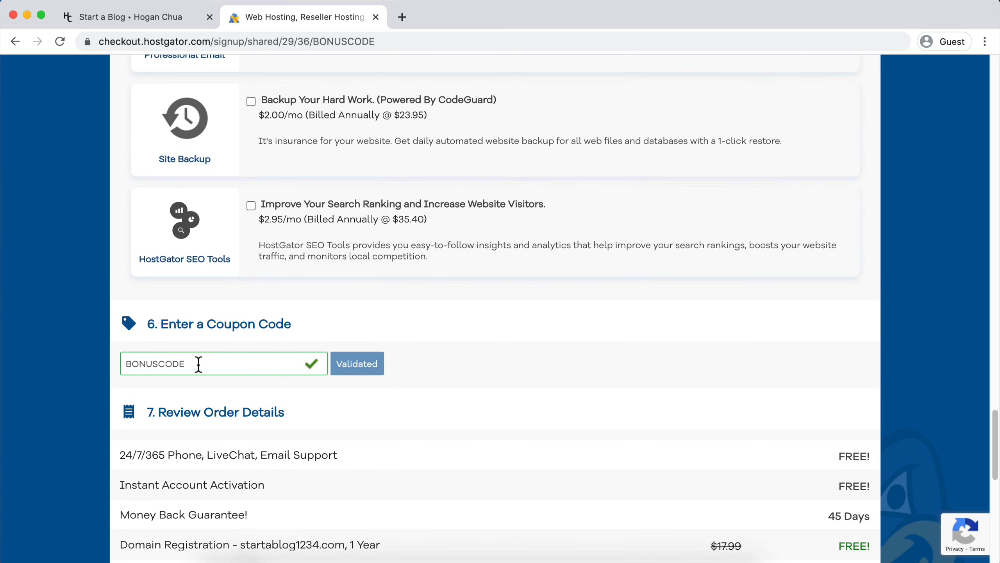
drag(199, 363, 102, 355)
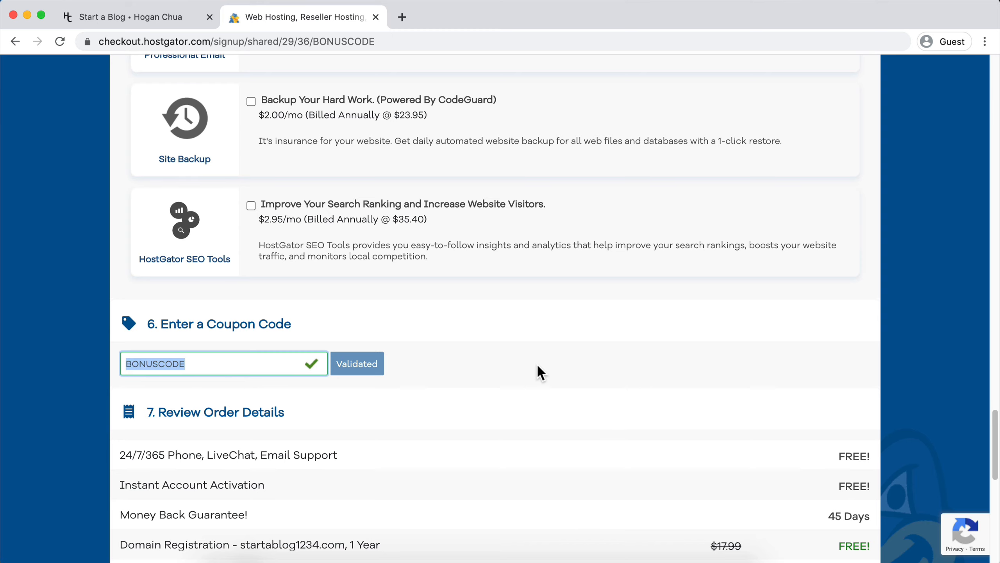
scroll(580, 370, down, 5)
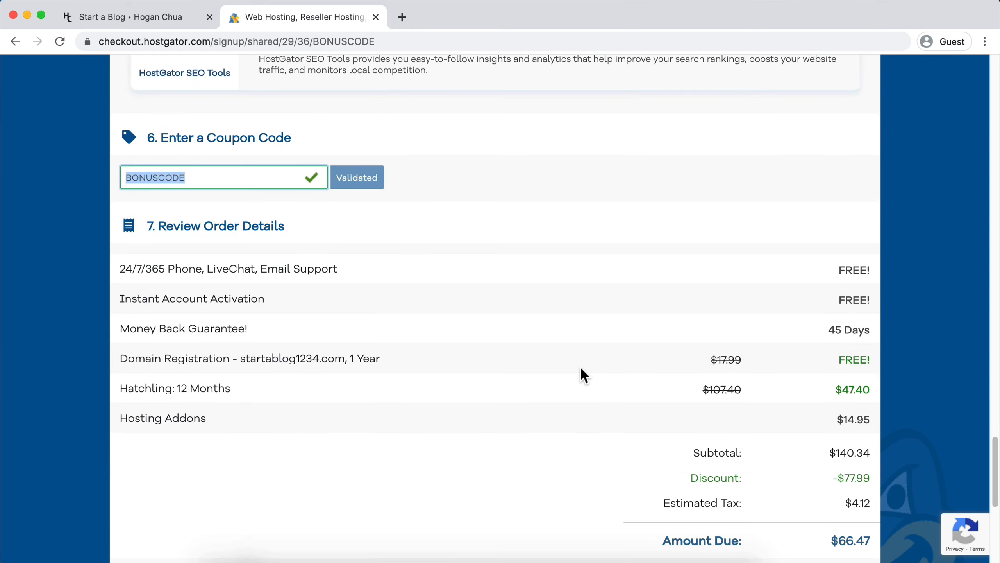
scroll(580, 369, down, 2)
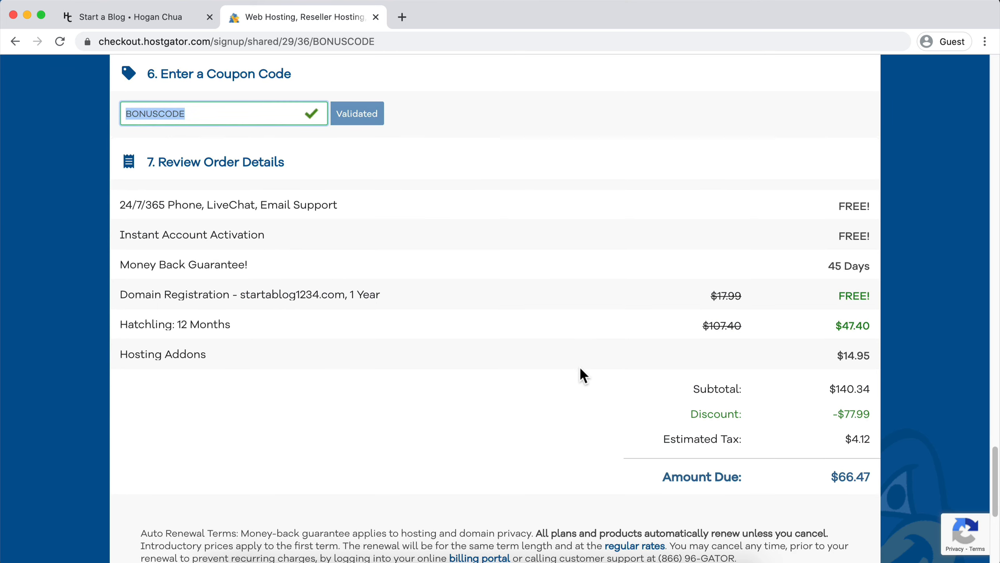
scroll(579, 366, down, 6)
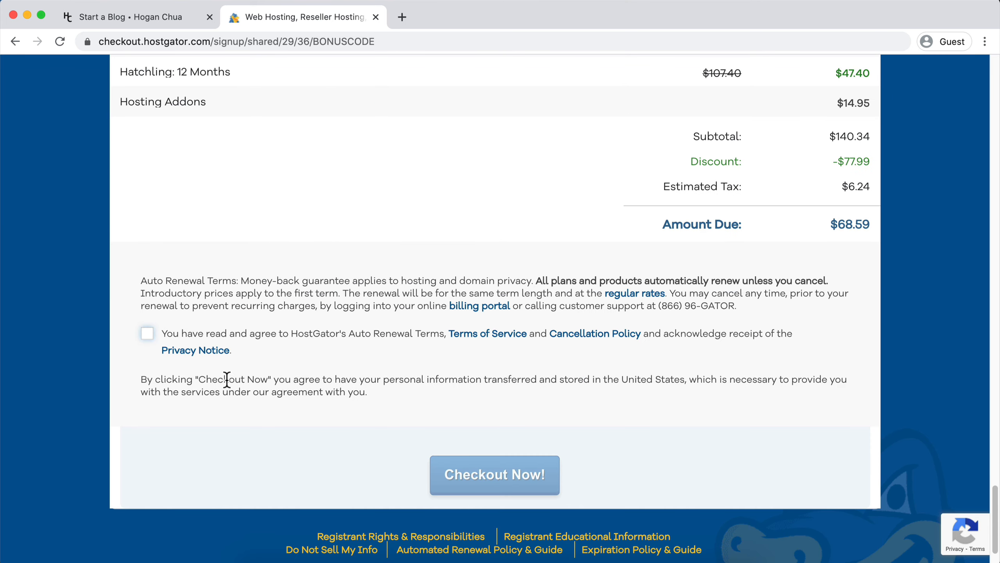
click(145, 335)
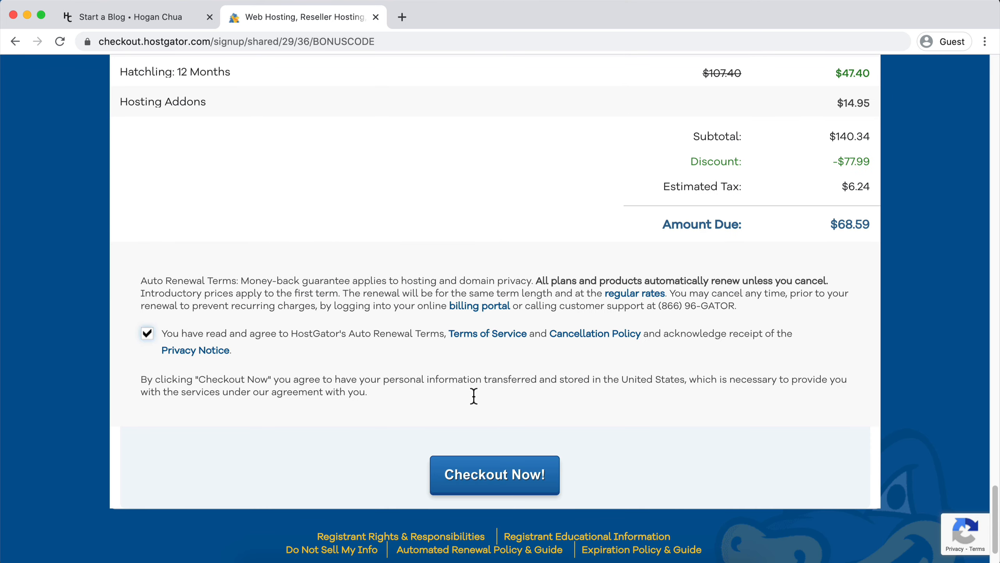
click(487, 475)
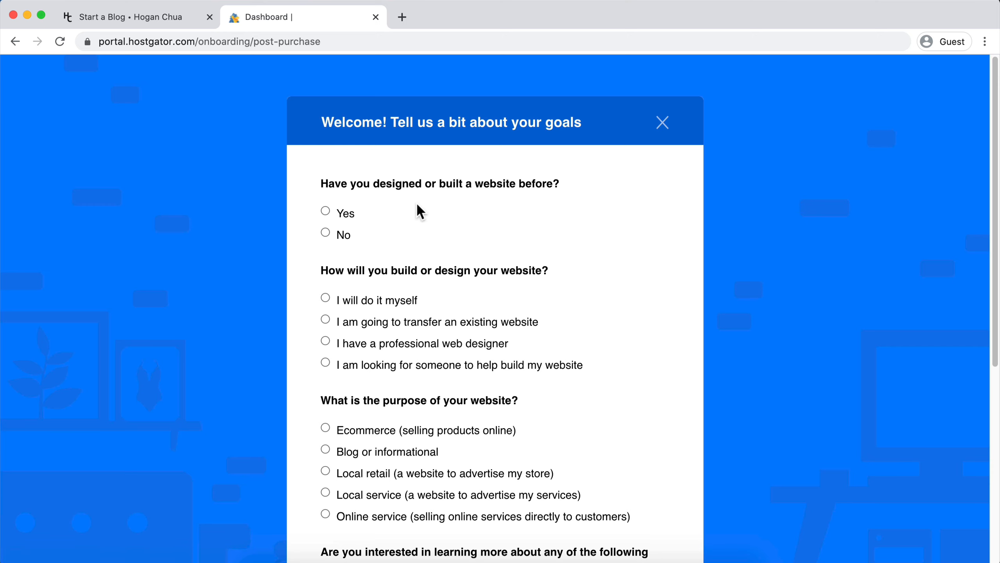
Step: Skip the onboarding survey and choose Get Started under Build your site with WordPress
scroll(417, 206, down, 10)
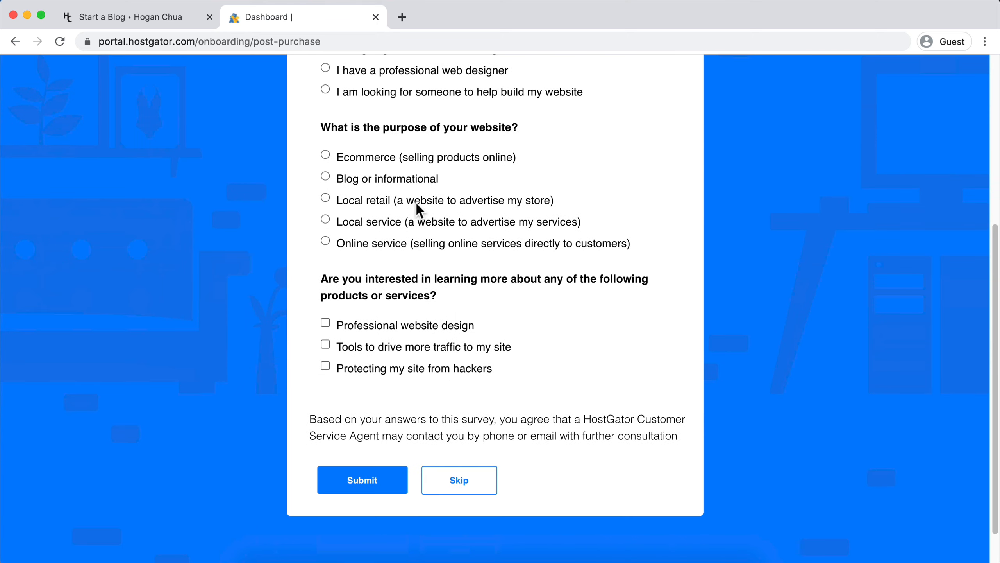
click(436, 484)
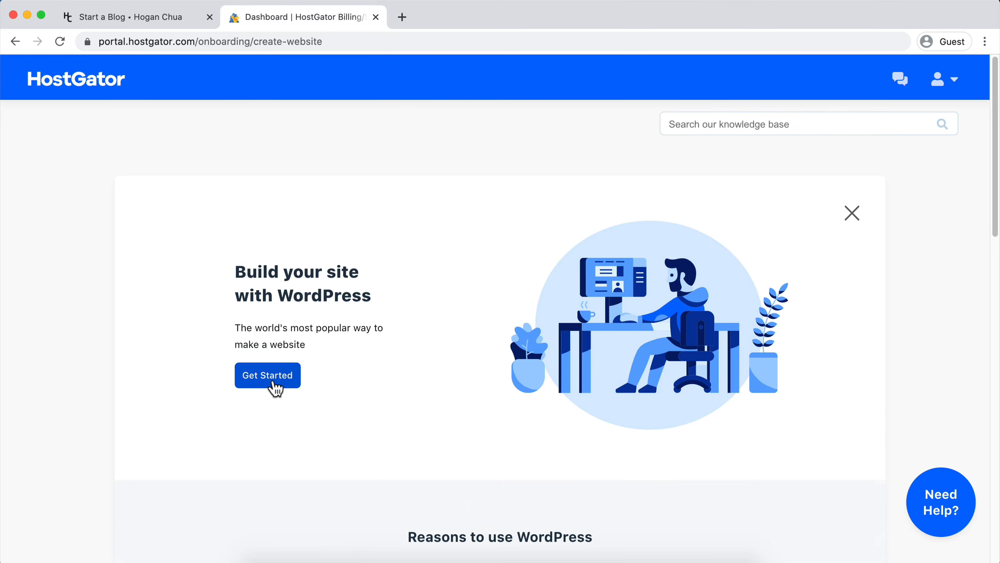
click(276, 389)
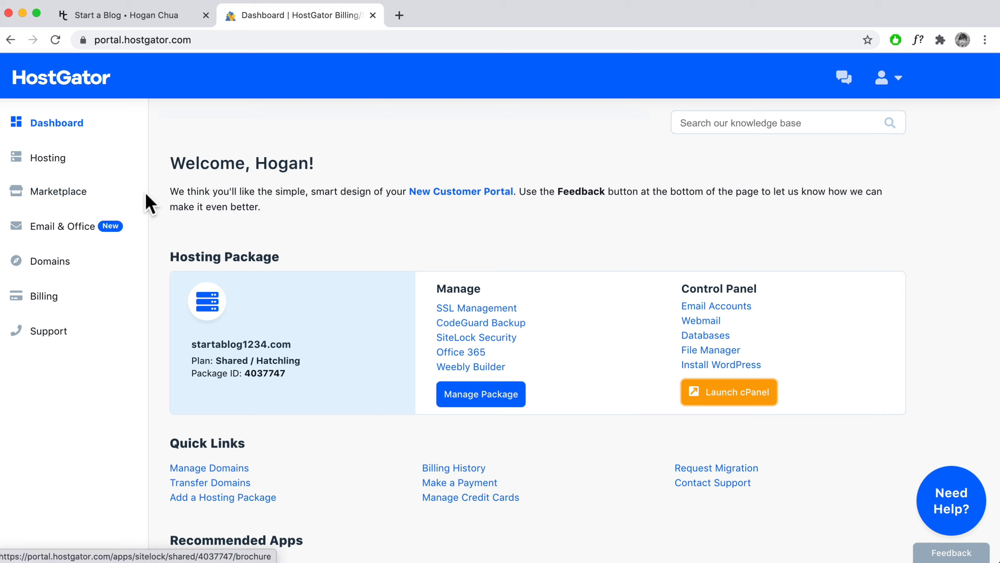
Step: Open Marketplace and select the WordPress tile under One-Click Installs
click(56, 193)
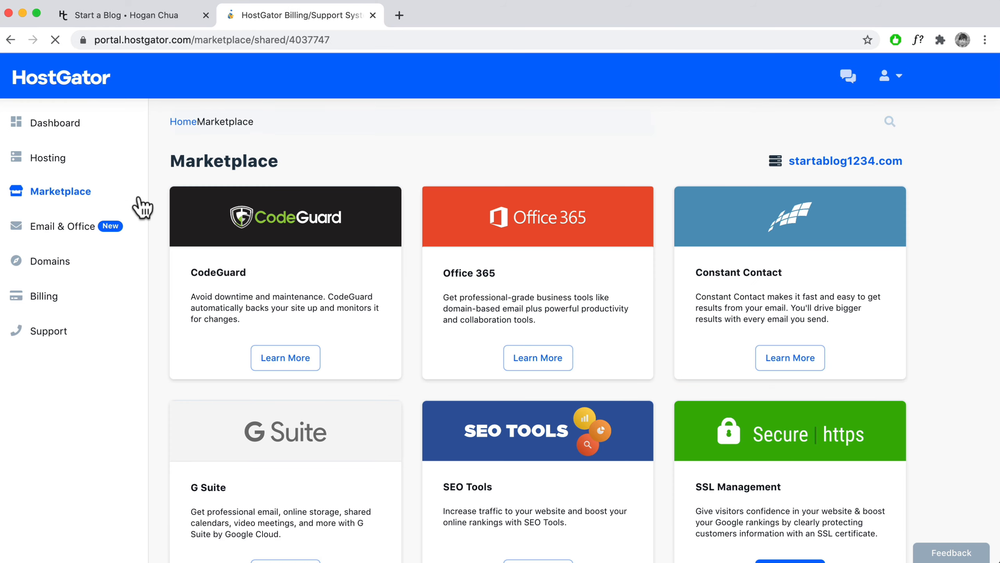
scroll(333, 280, down, 15)
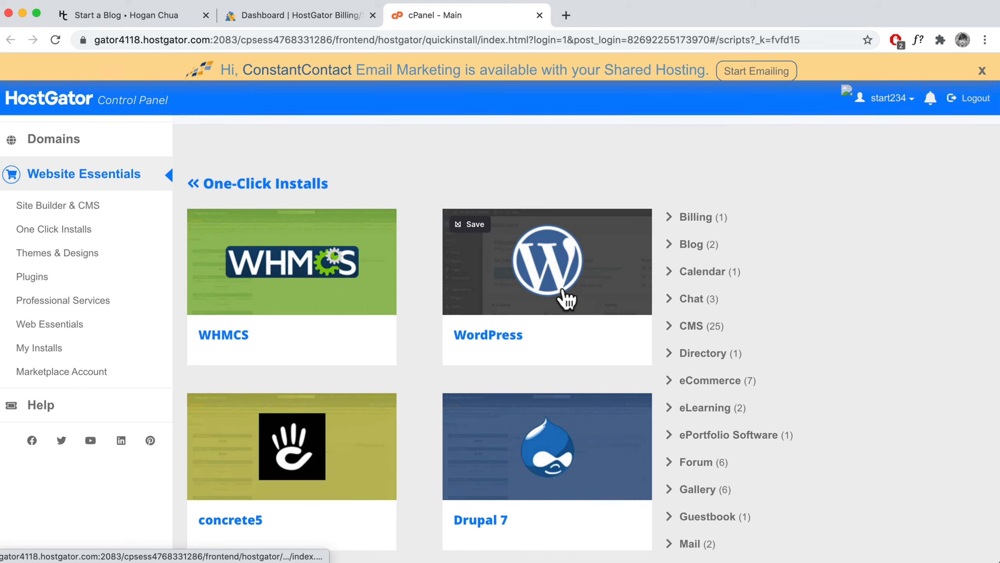
click(573, 279)
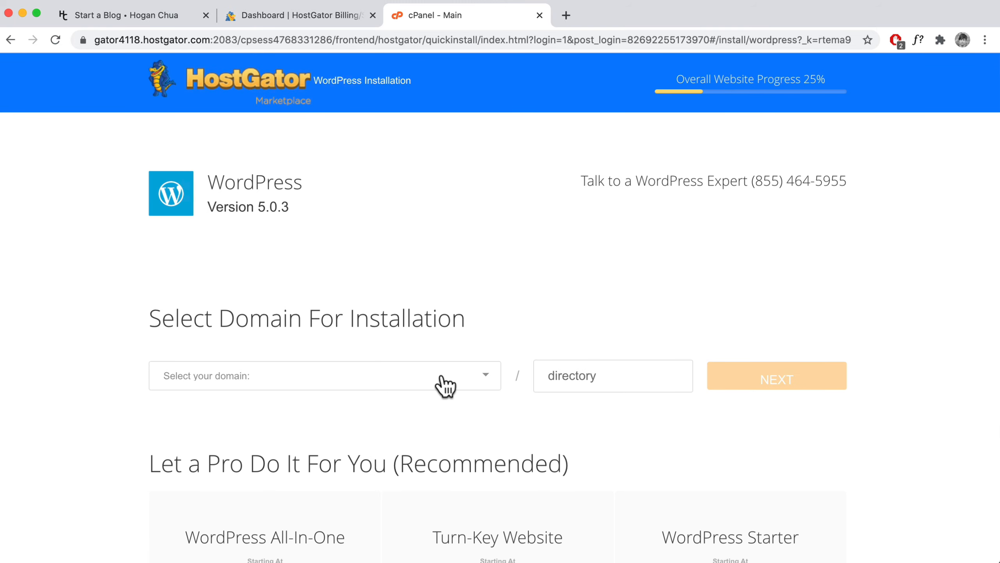
Step: Choose startablog1234.com, enter the admin details, accept the terms and install WordPress
click(440, 384)
click(289, 397)
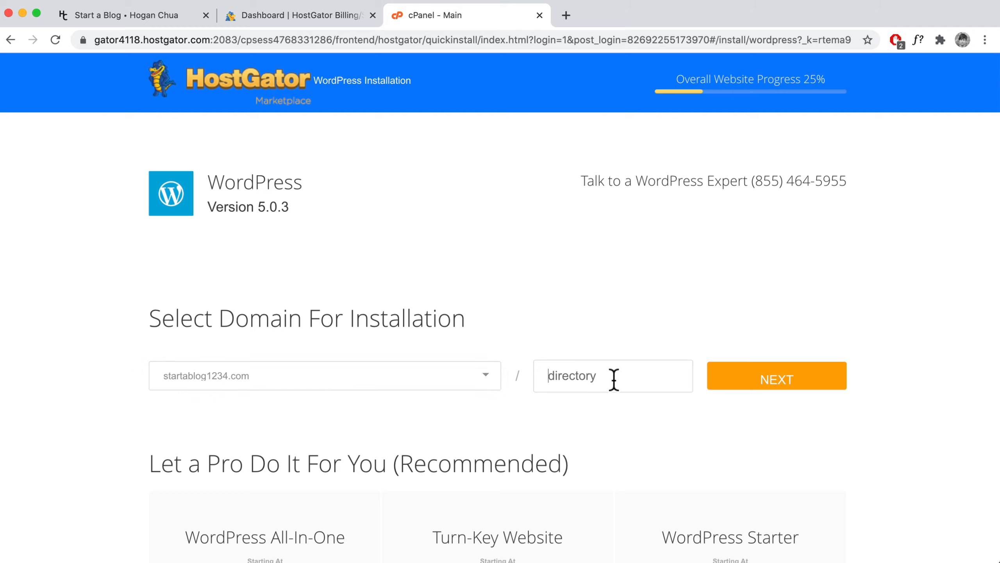
click(776, 383)
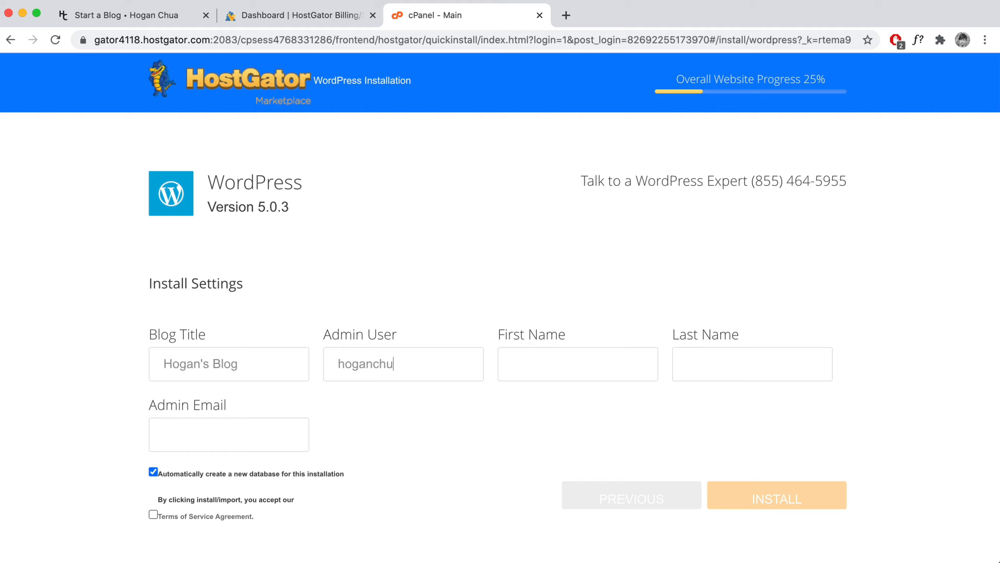
click(461, 367)
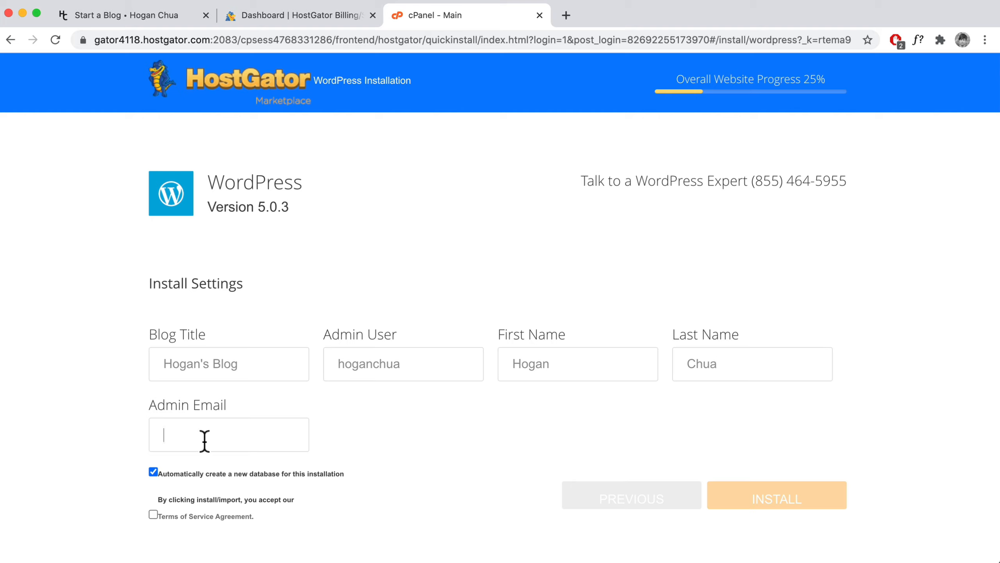
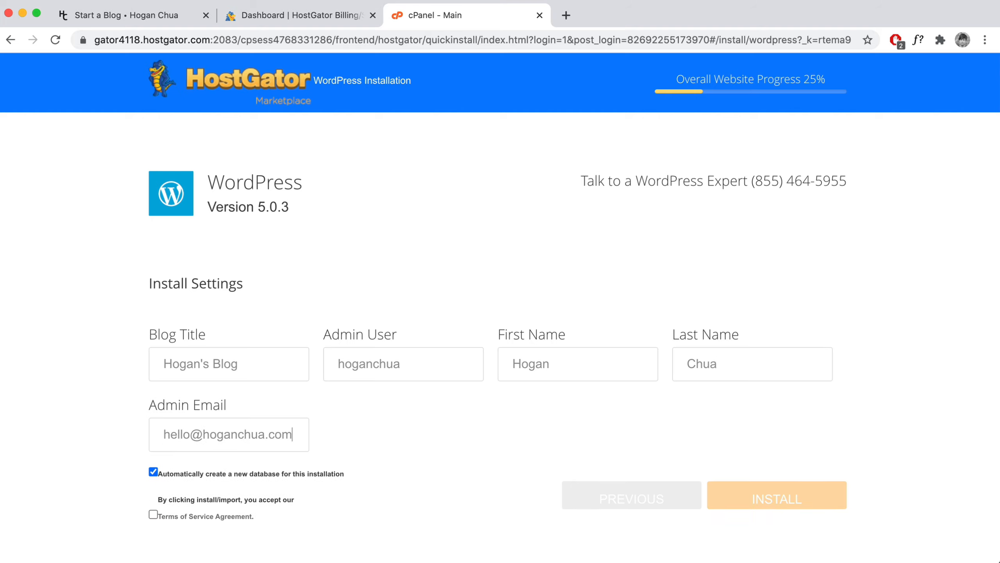
scroll(218, 478, down, 1)
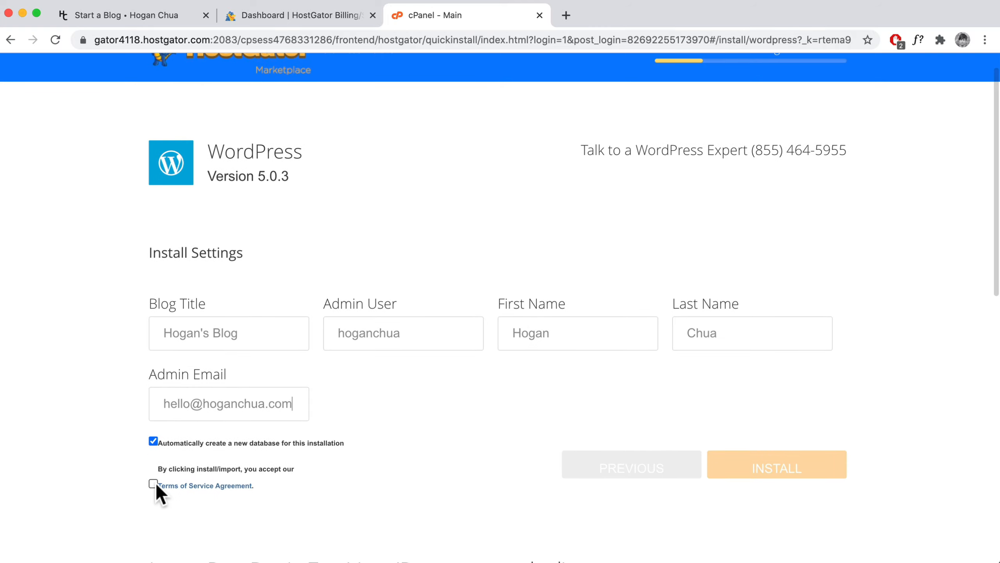
click(153, 483)
click(749, 469)
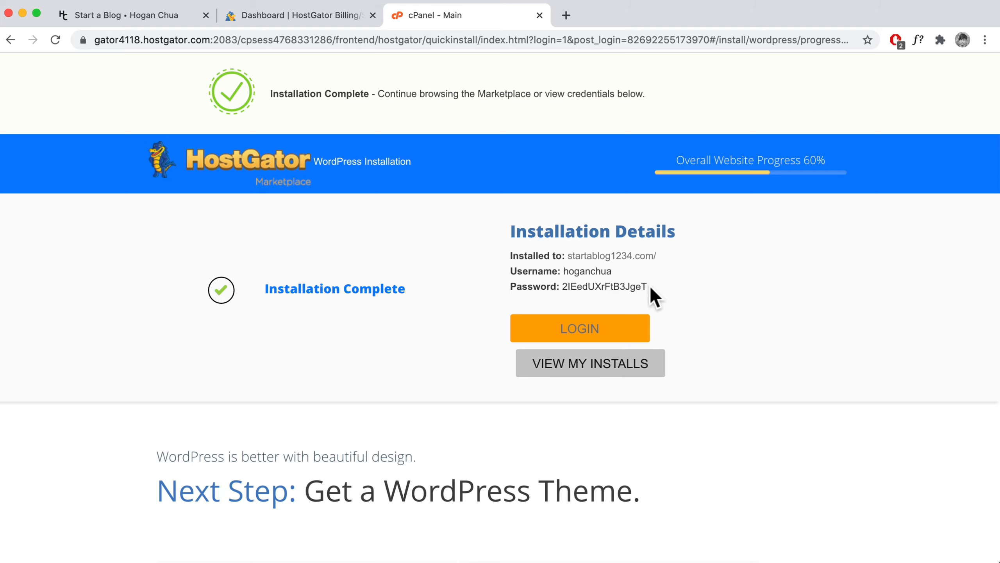
Step: Copy the generated admin password from Installation Details and go to the WordPress login
drag(649, 287, 563, 286)
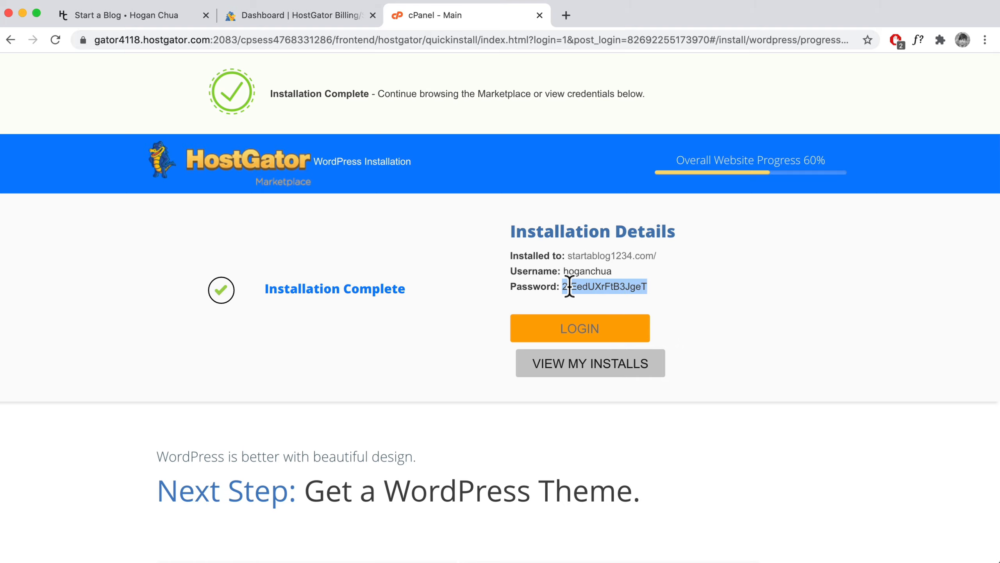
right_click(570, 286)
click(594, 313)
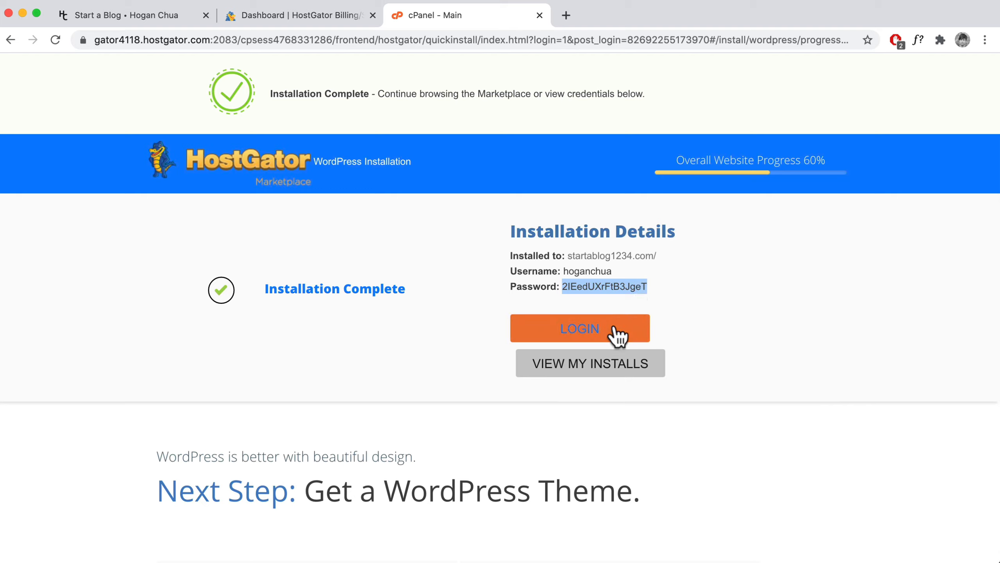
click(589, 334)
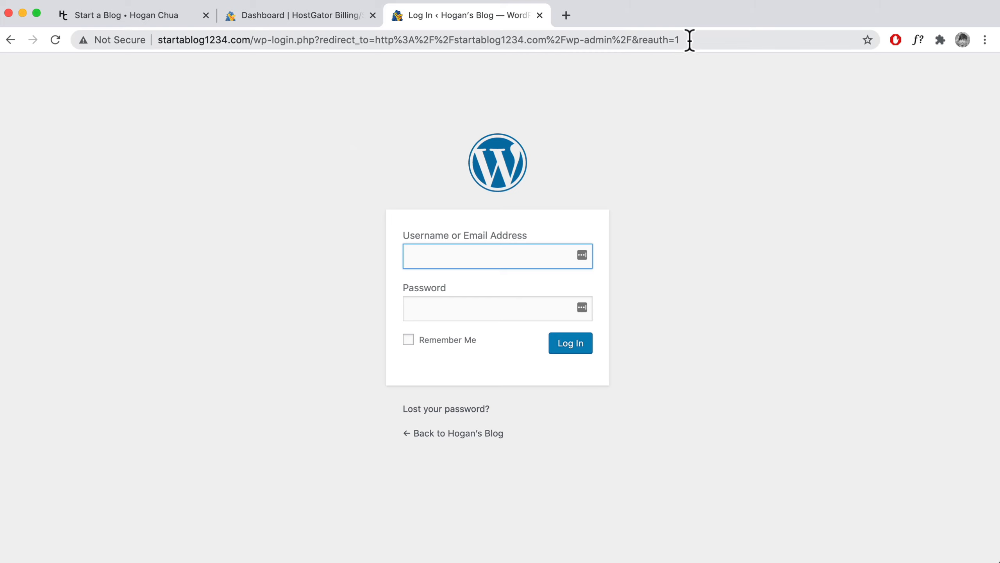
Step: Load startablog1234.com/wp-admin from the address bar
drag(690, 40, 260, 40)
key(BackSpace)
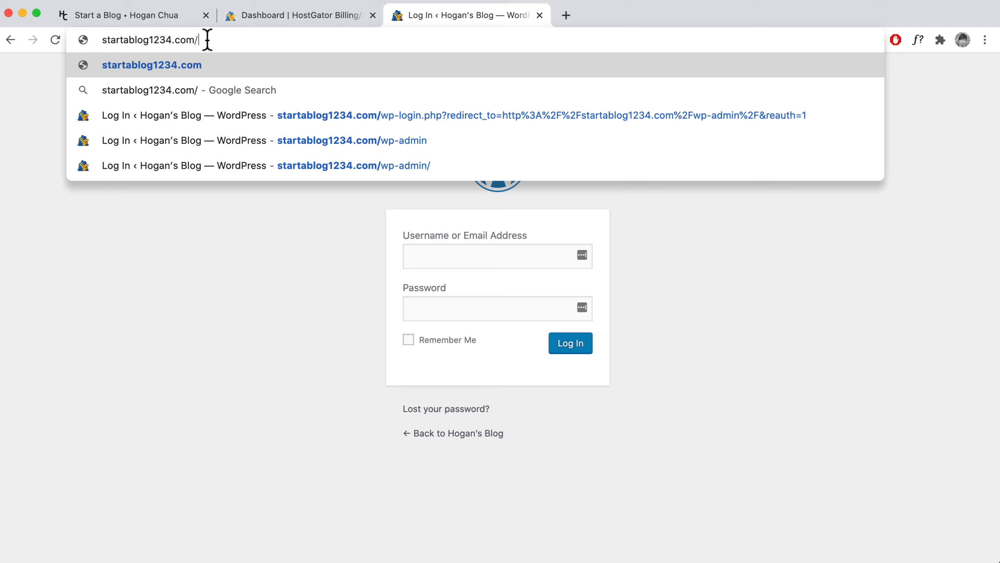
text(wp-admin)
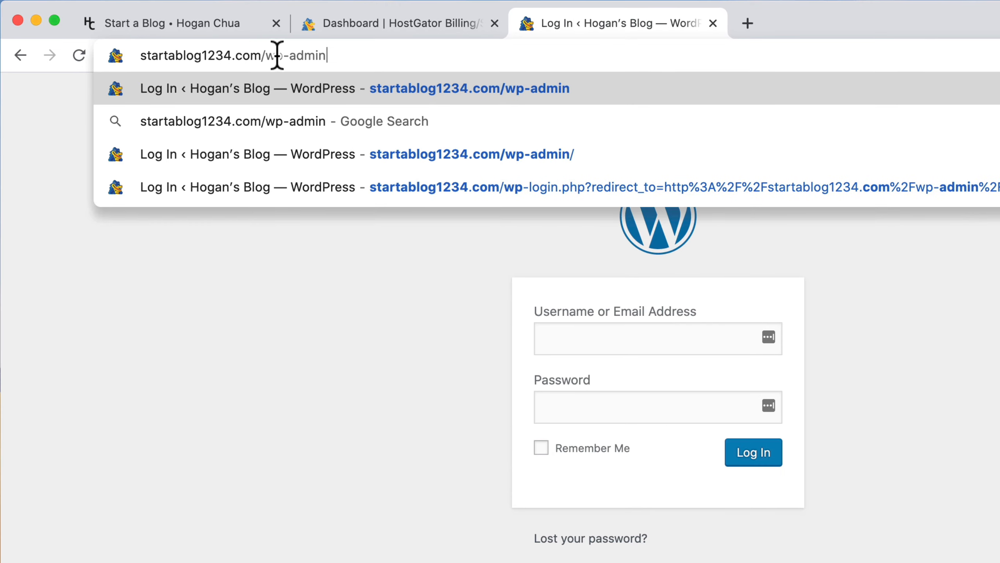
key(Return)
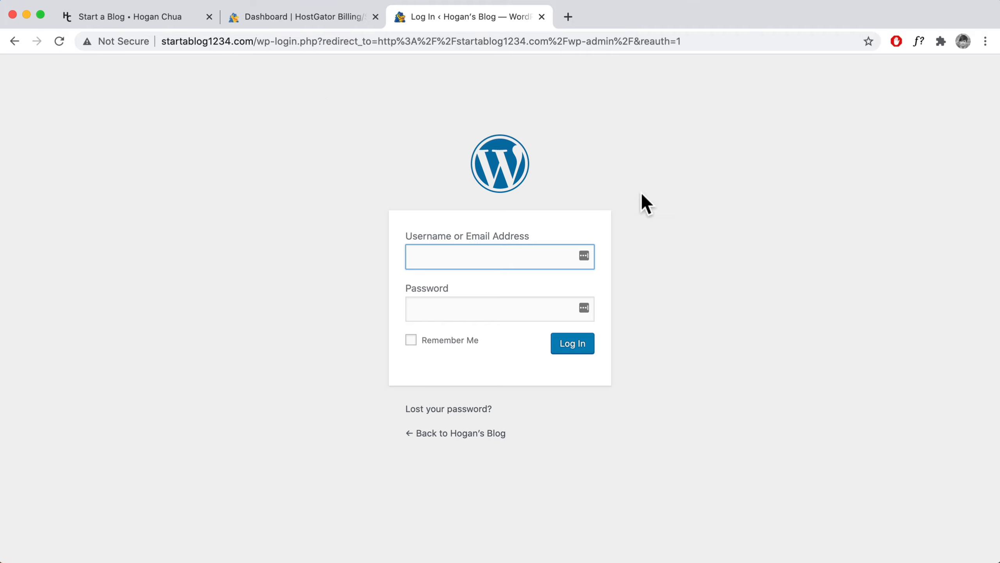
Step: Log in with the admin username and the pasted password
text(hoganchua)
key(Tab)
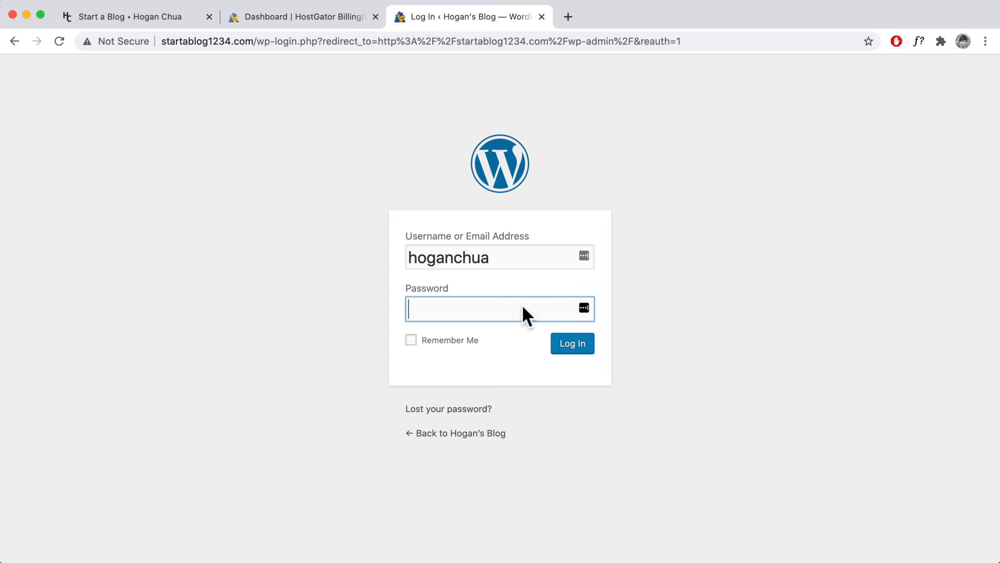
key(super+v)
click(579, 345)
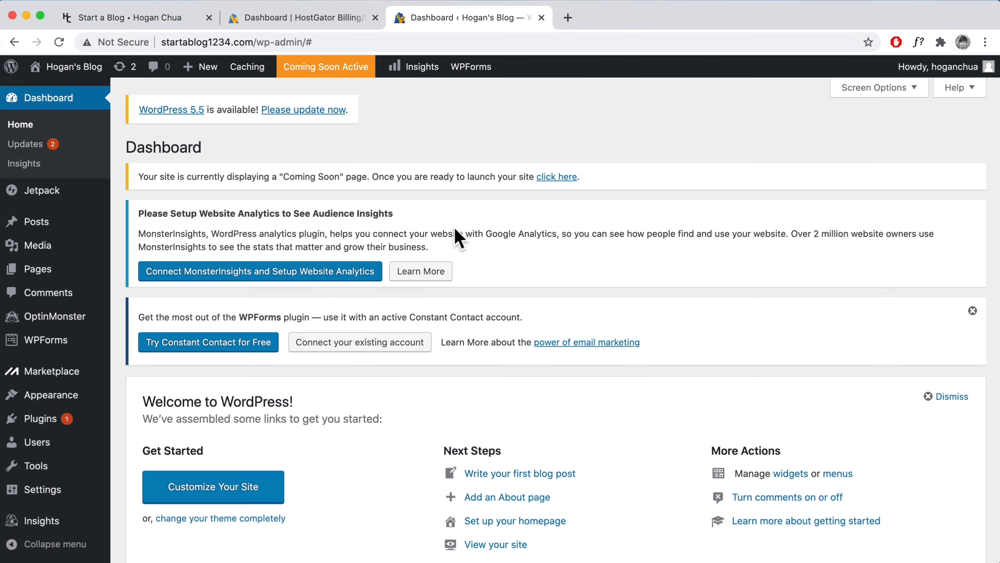
Step: Check the WordPress Updates page confirms the latest version, then return to the Dashboard
scroll(470, 244, down, 20)
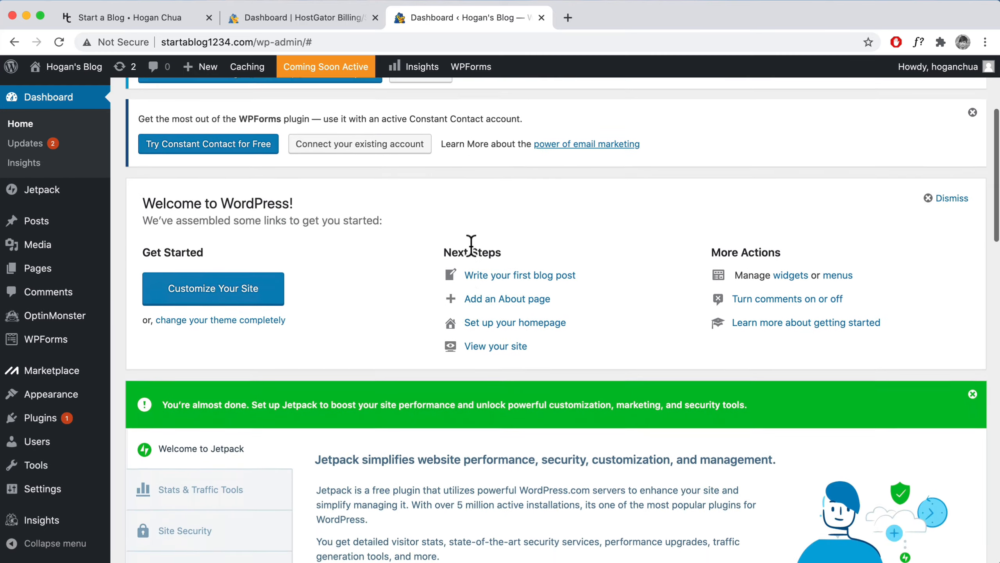
scroll(470, 243, down, 5)
scroll(471, 244, up, 20)
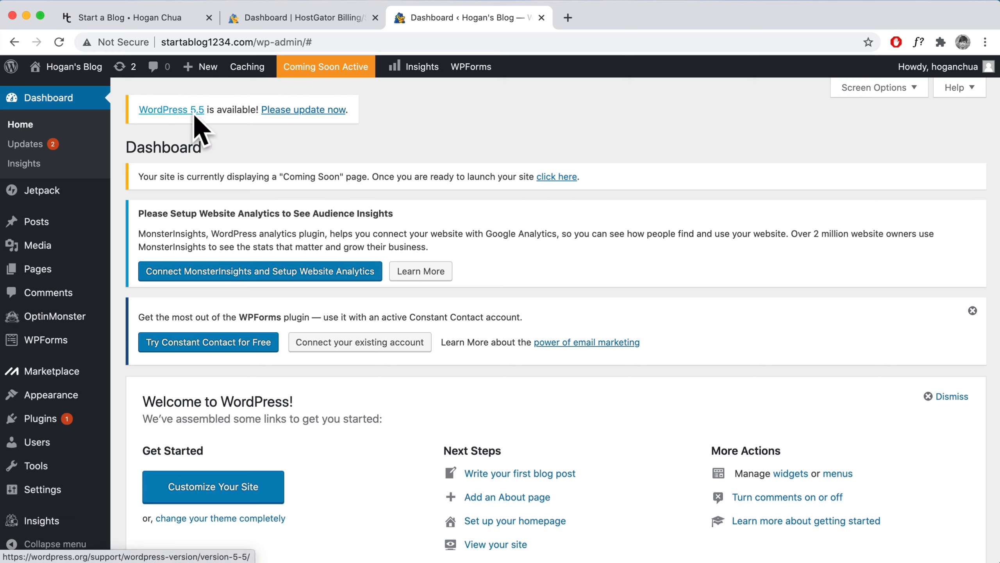
click(284, 111)
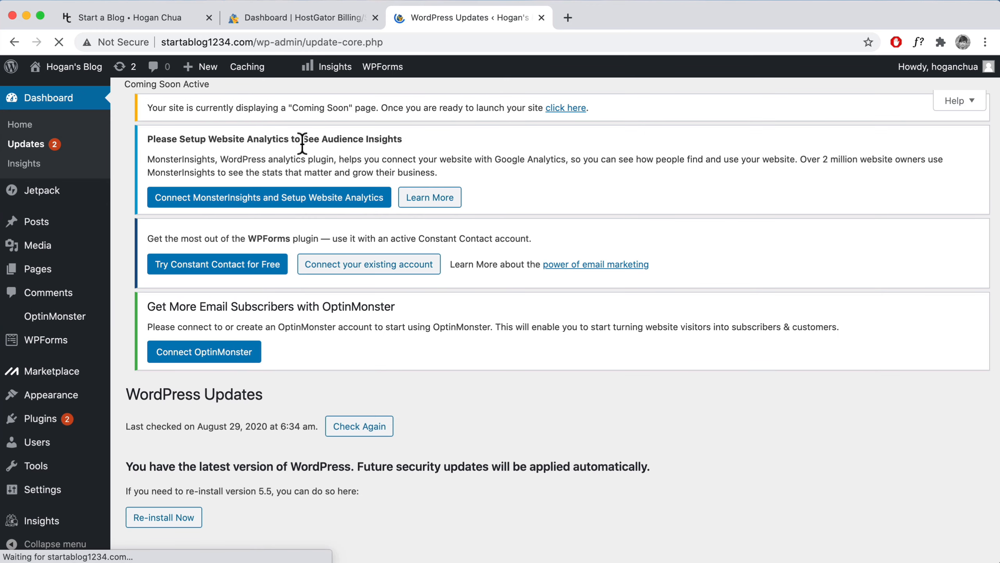
scroll(287, 285, down, 2)
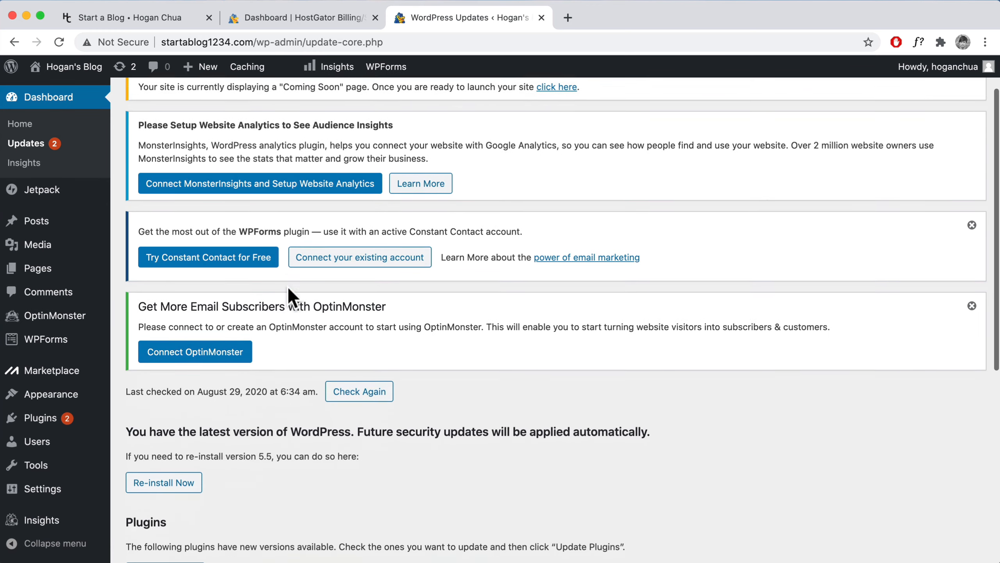
scroll(287, 285, down, 3)
drag(132, 338, 654, 333)
scroll(529, 359, down, 6)
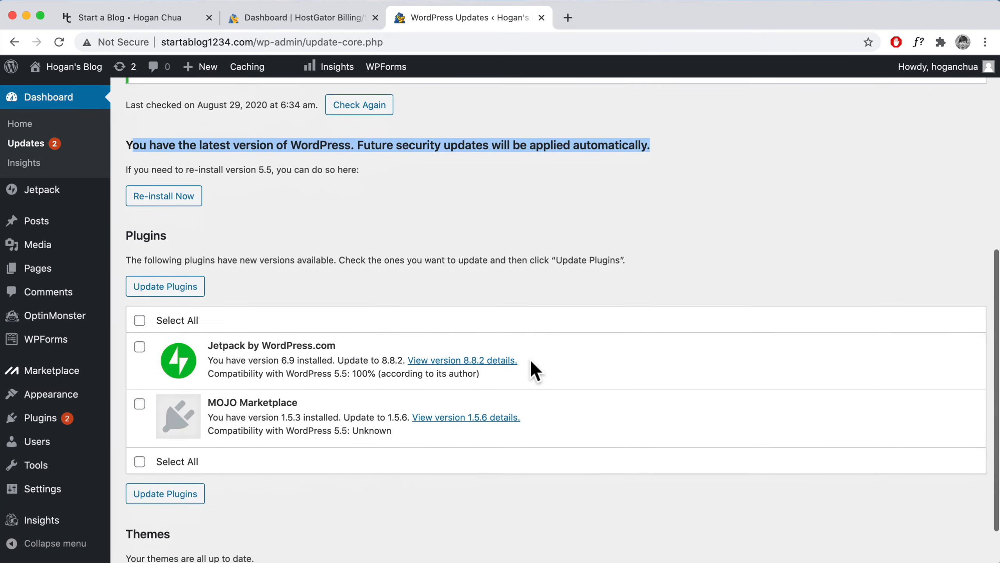
scroll(530, 358, up, 11)
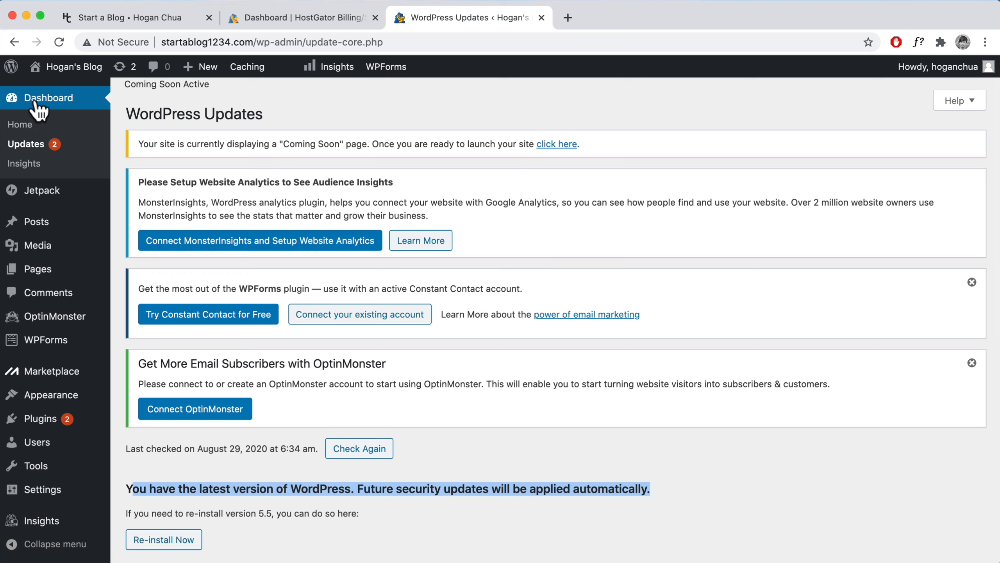
click(36, 103)
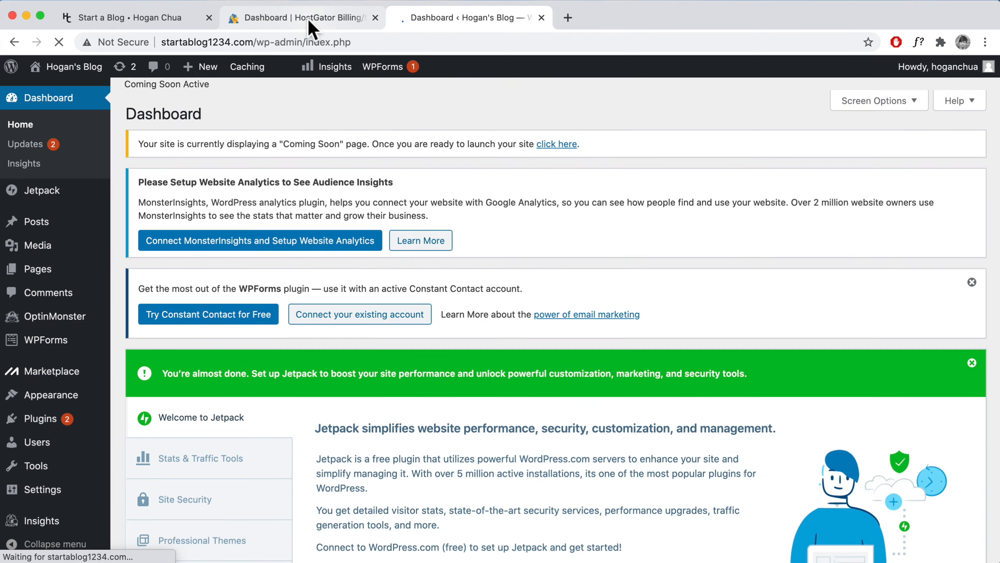
Step: Open the MultiPHP Manager in the HostGator cPanel
click(308, 18)
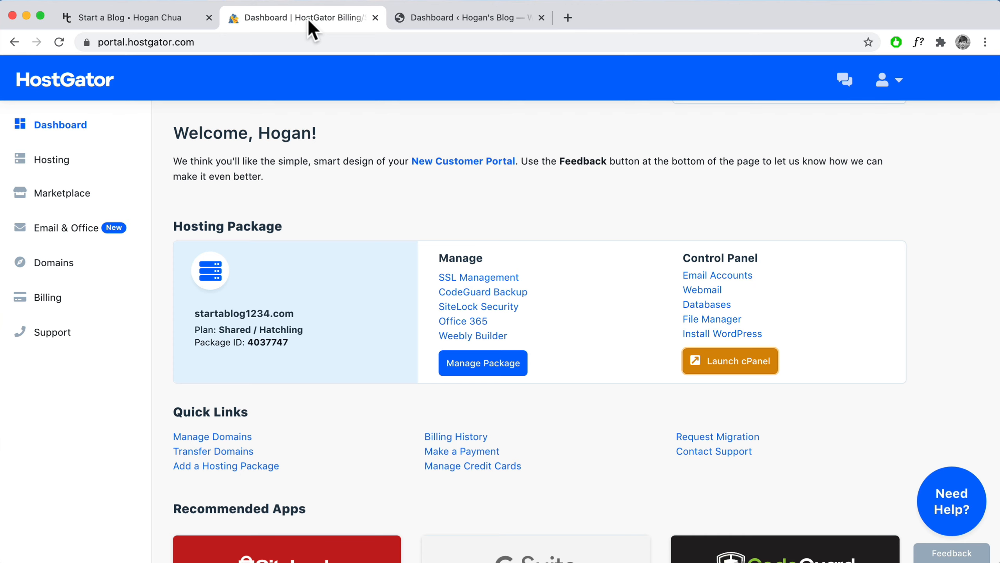
click(734, 363)
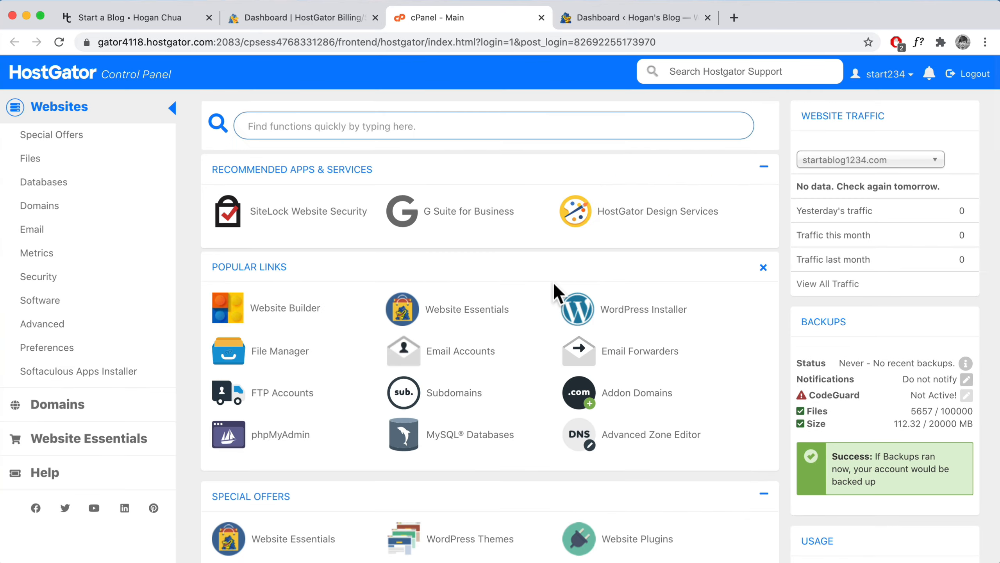
scroll(554, 292, down, 20)
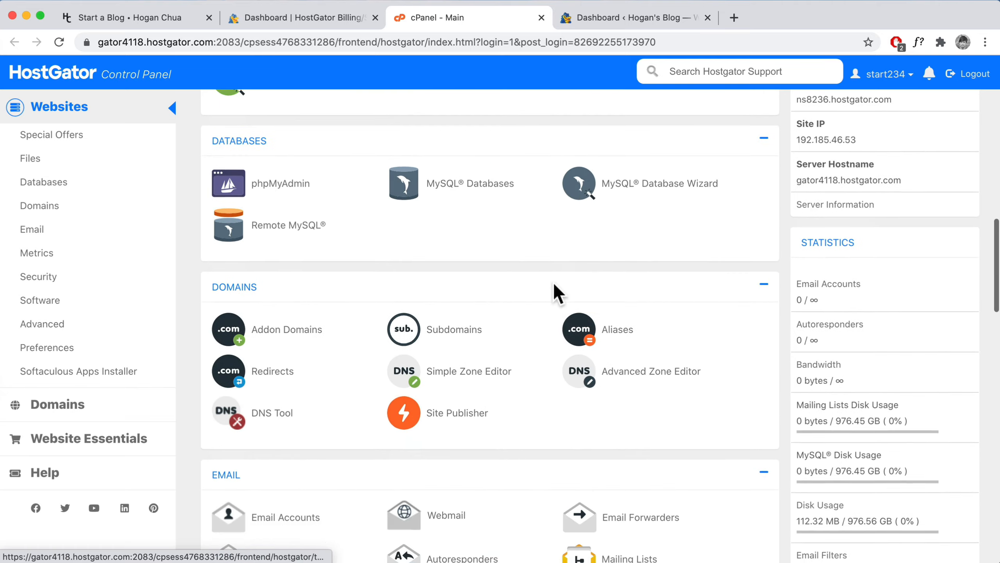
scroll(554, 285, down, 18)
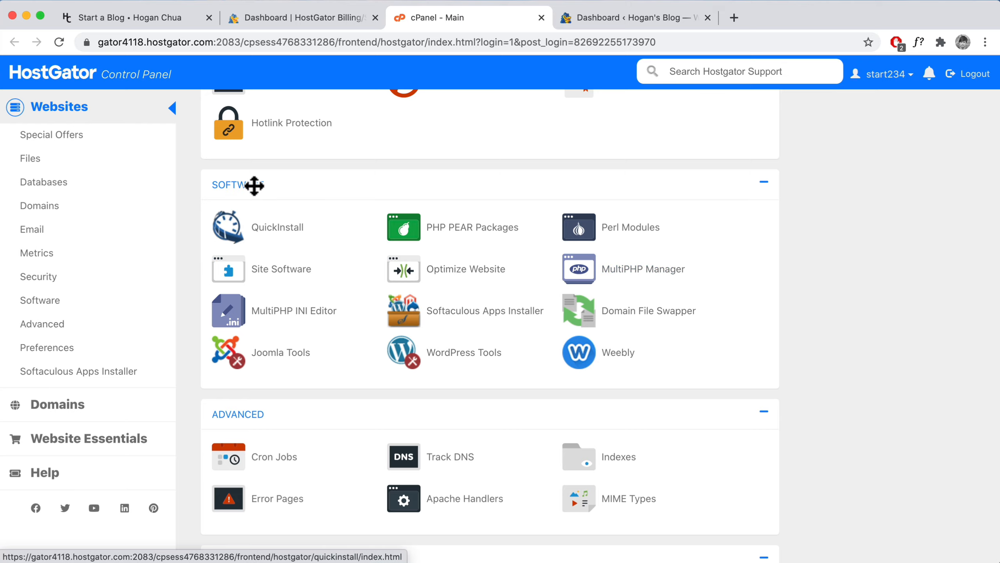
click(624, 272)
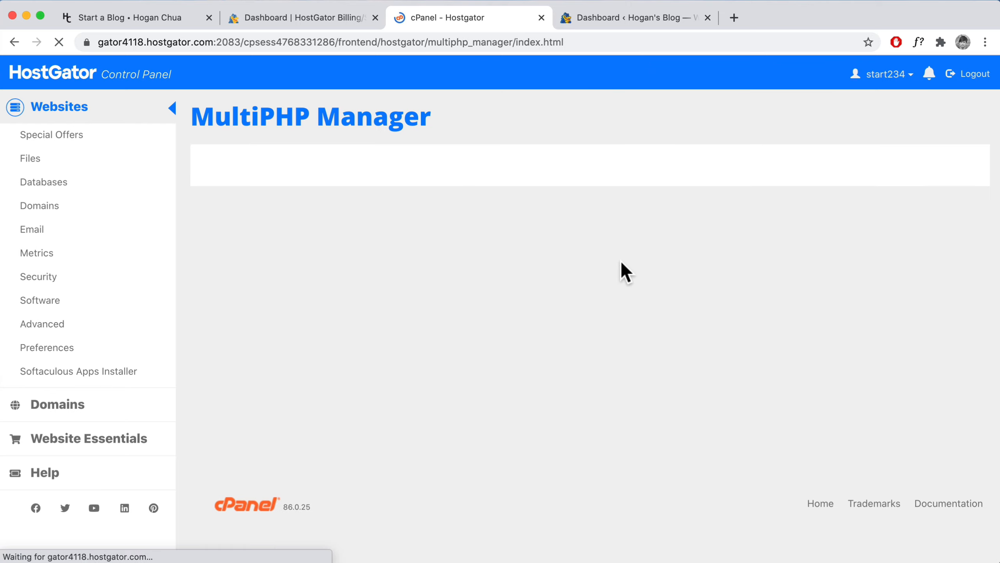
Step: Check startablog1234.com's PHP version (ea-php74) unchanged, then return to the WordPress dashboard
scroll(598, 268, down, 2)
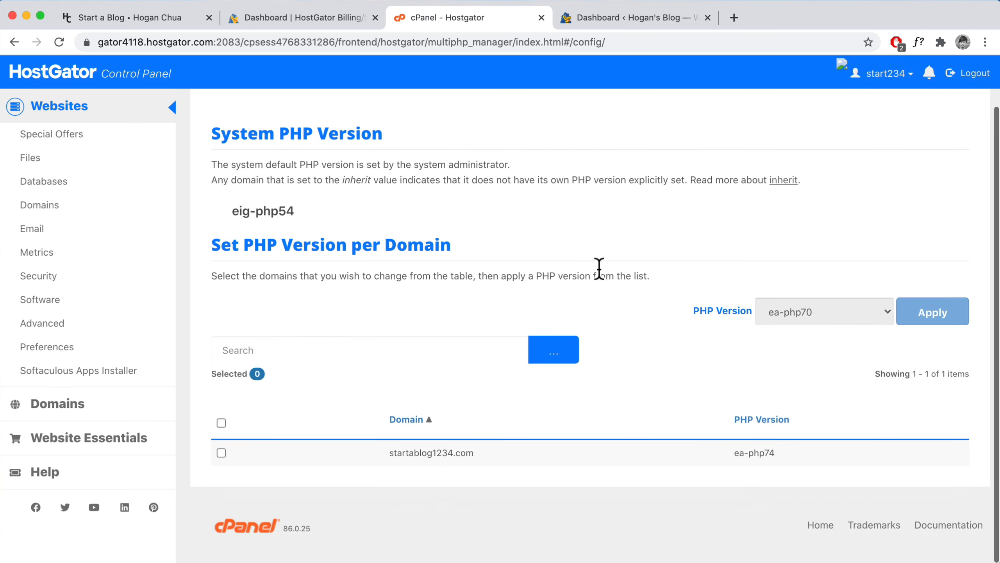
click(221, 453)
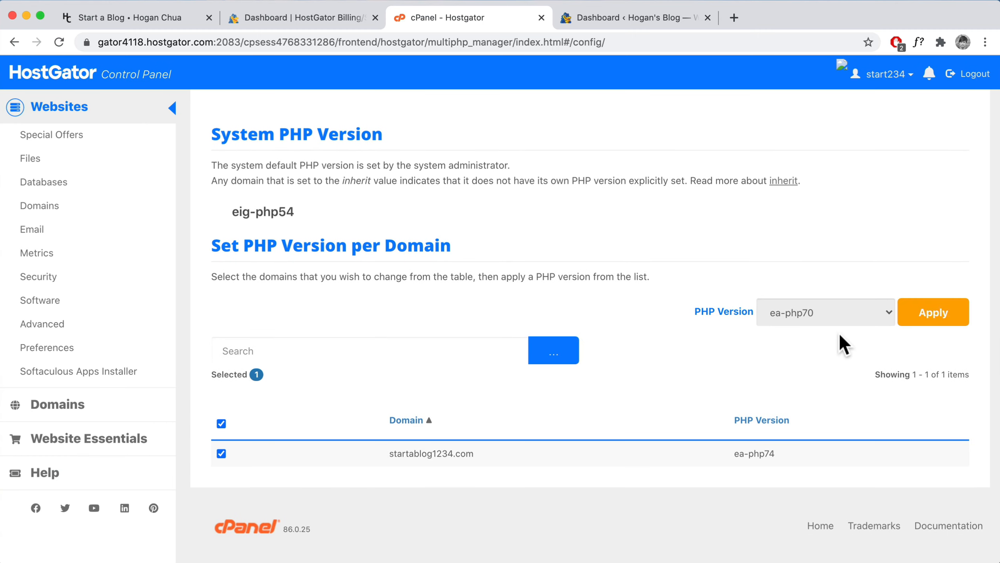
click(841, 314)
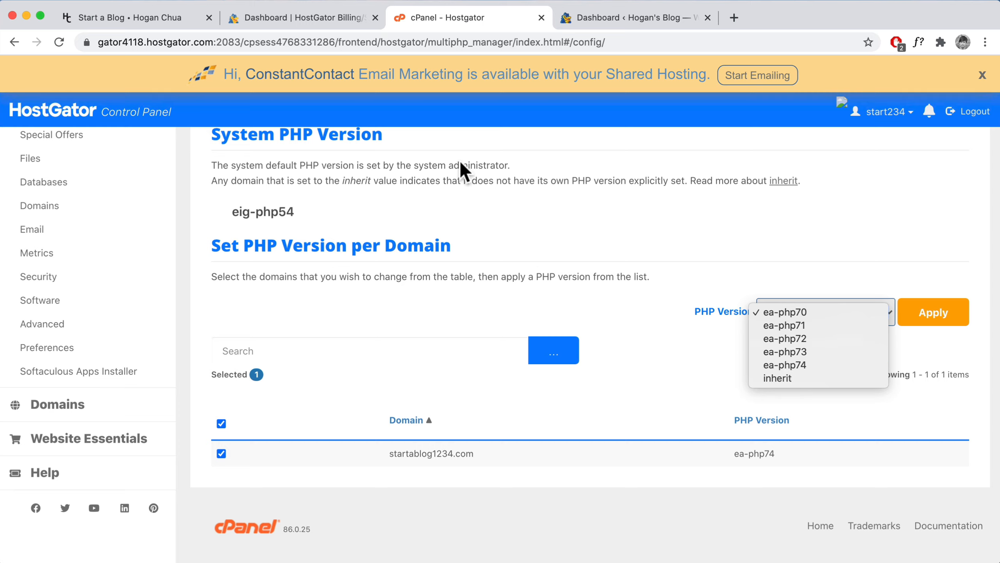
click(593, 19)
click(648, 24)
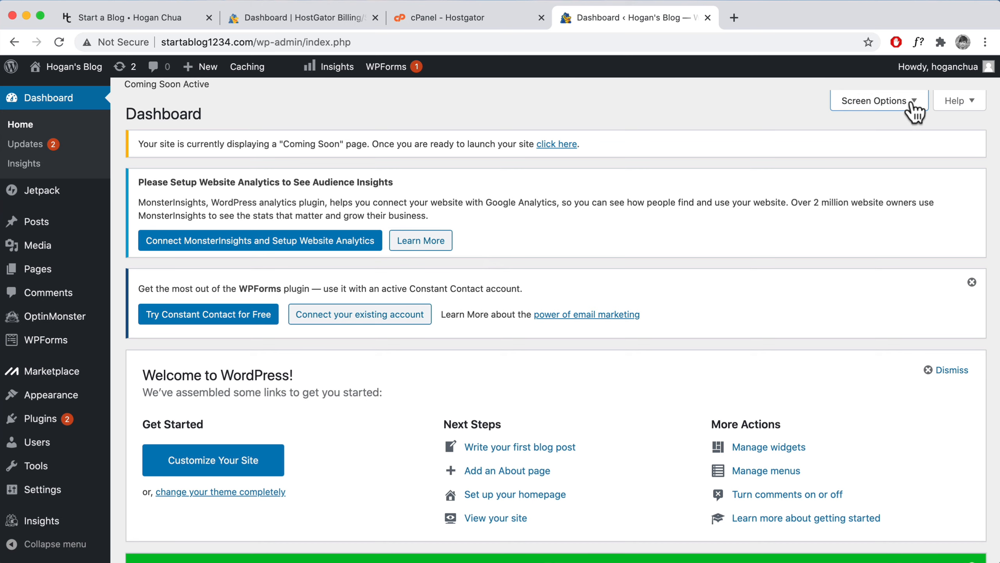
Step: Hide all dashboard boxes, from WPForms and MonsterInsights to Welcome and WordPress Events and News
click(914, 103)
click(194, 131)
click(236, 131)
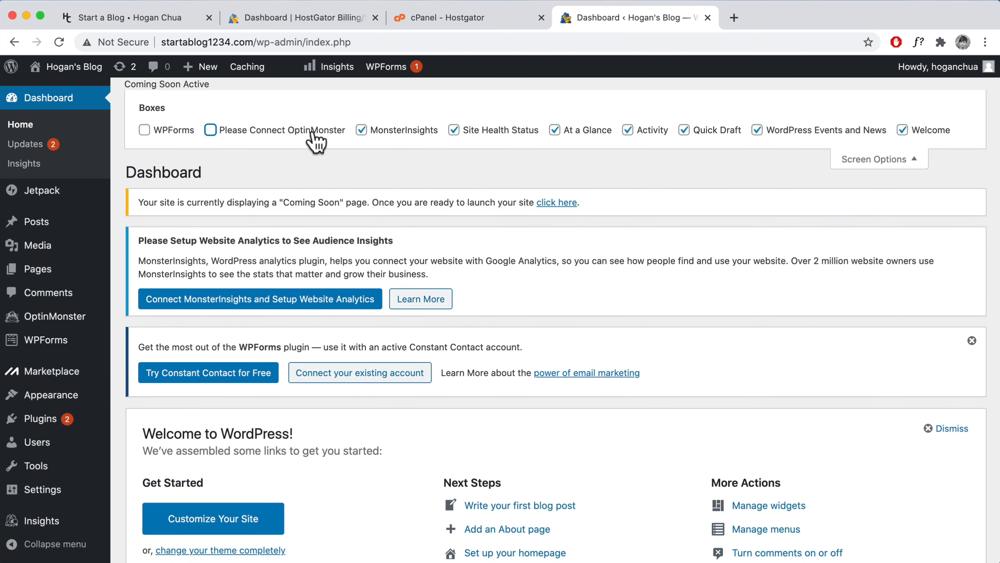
click(362, 131)
click(486, 131)
click(589, 131)
click(655, 138)
click(720, 134)
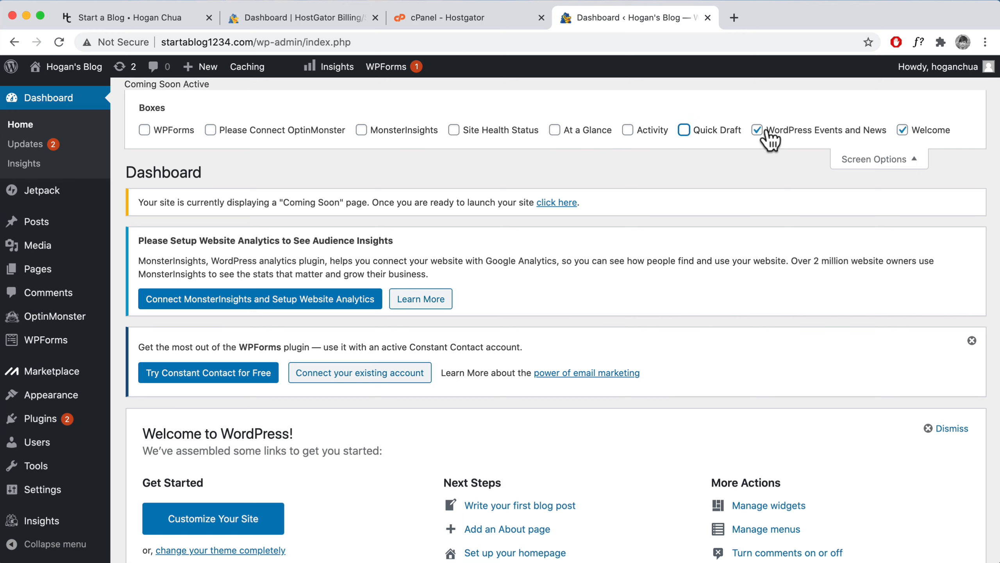
click(899, 133)
click(896, 166)
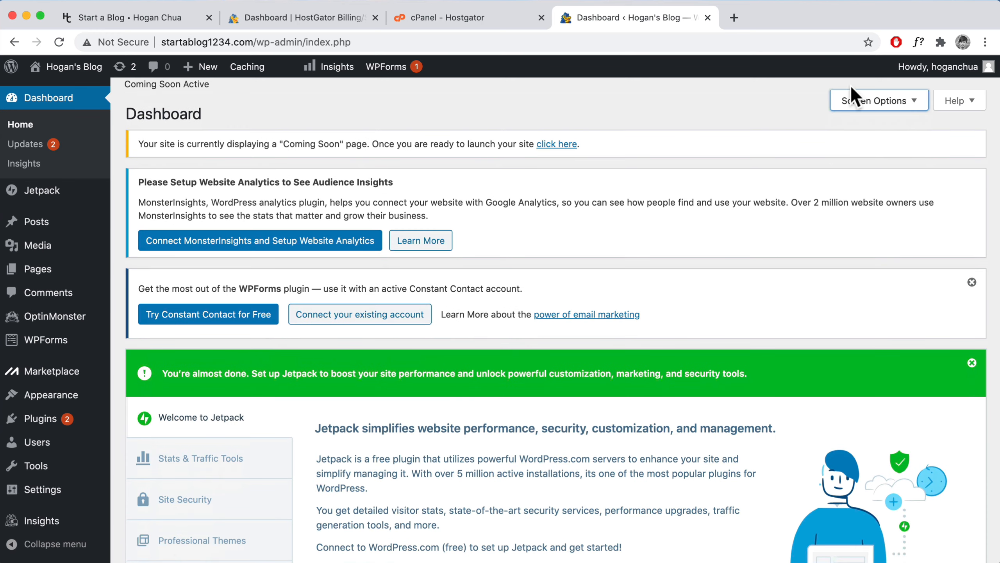
click(852, 101)
click(757, 130)
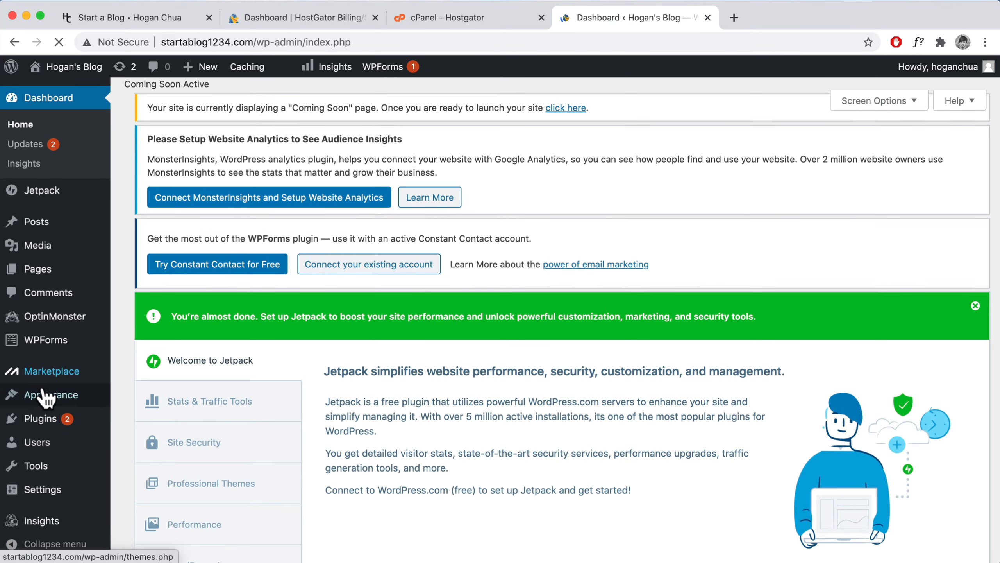
Step: Select all seven installed plugins and bulk-deactivate them
click(39, 419)
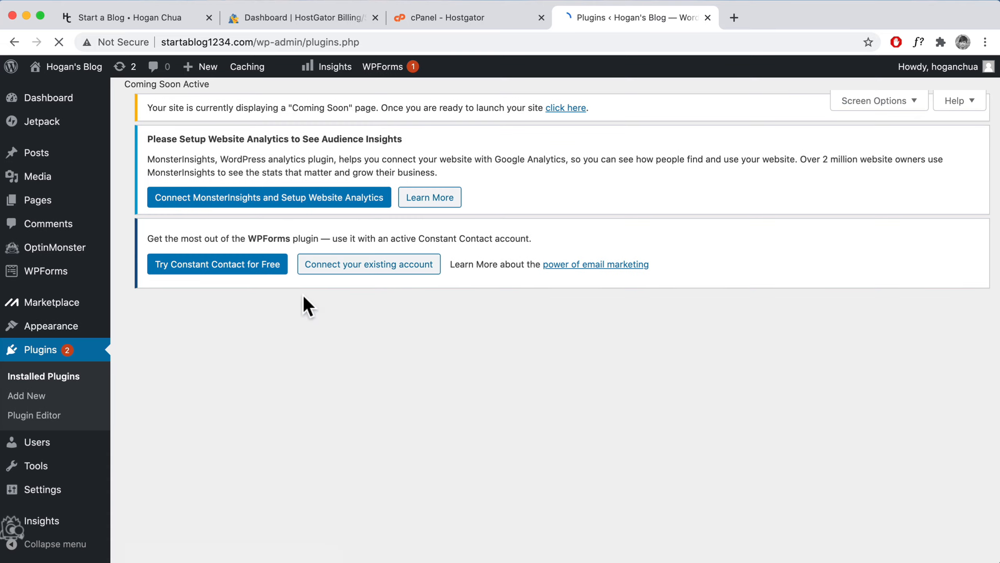
scroll(321, 292, down, 10)
scroll(322, 291, down, 10)
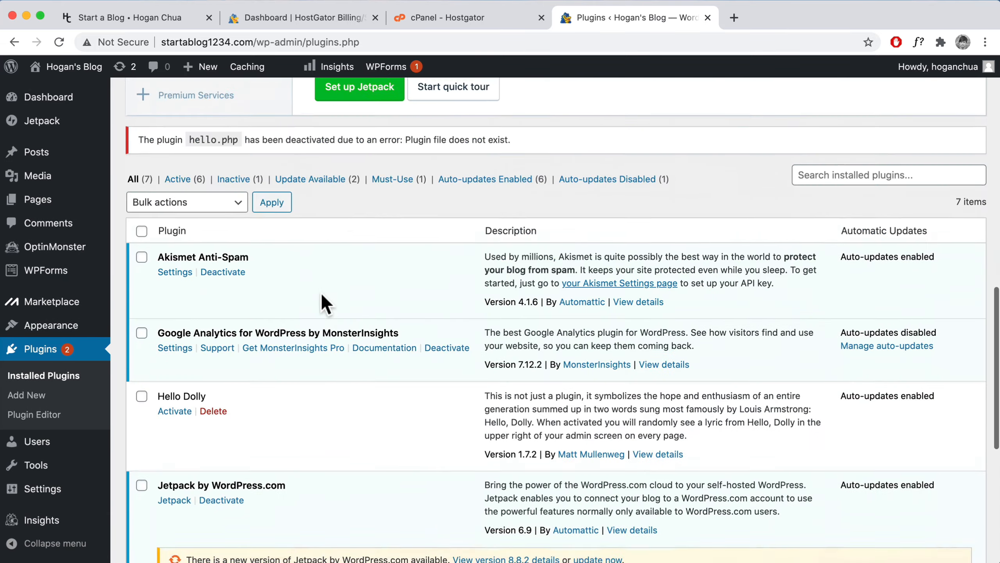
click(141, 118)
scroll(150, 126, up, 3)
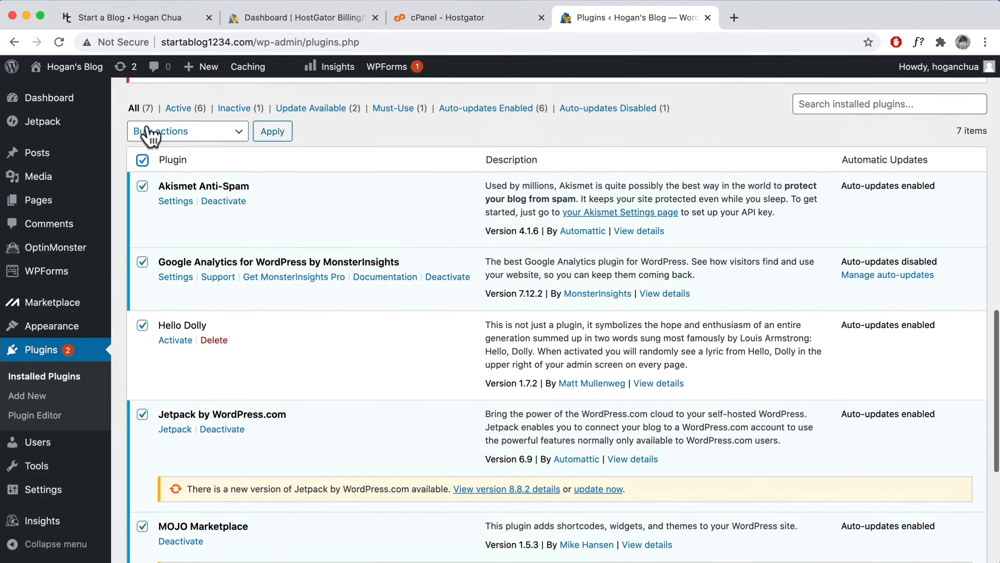
click(163, 146)
click(198, 172)
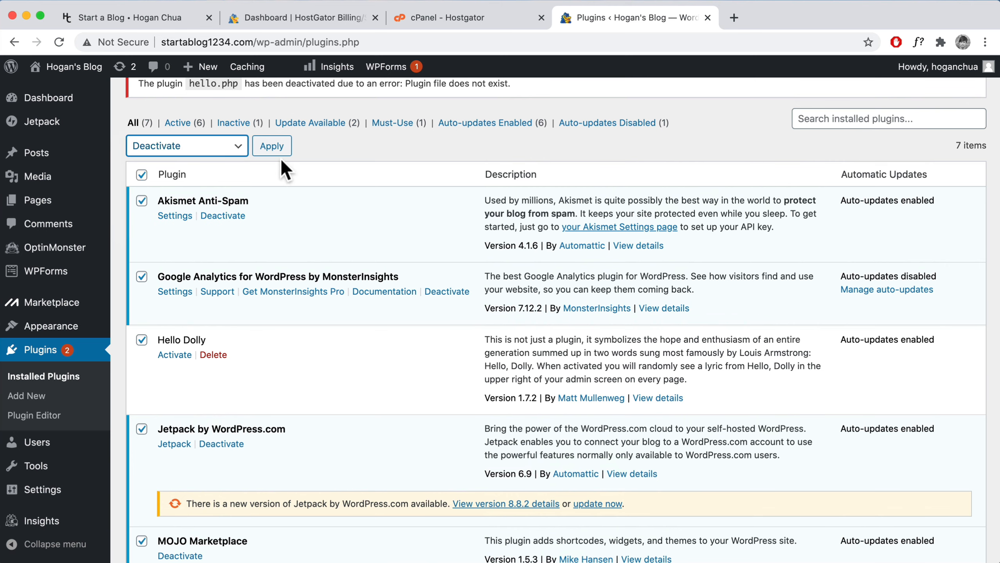
click(272, 146)
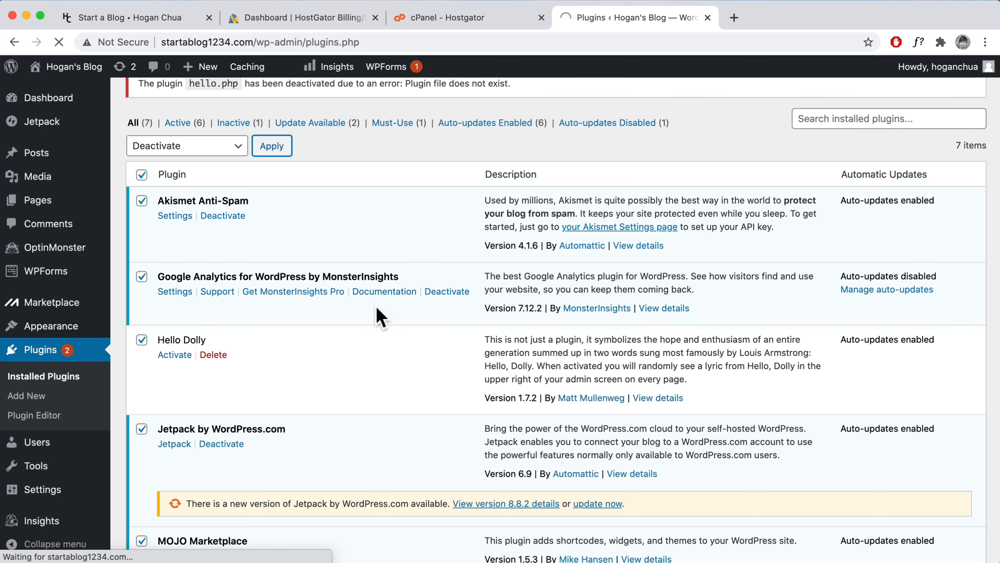
scroll(363, 294, down, 5)
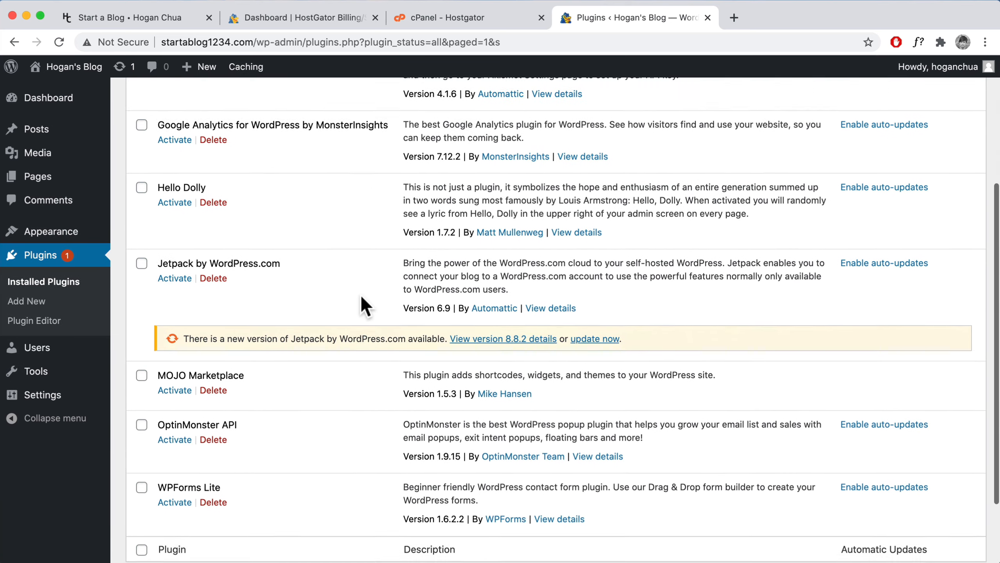
scroll(361, 294, down, 3)
Step: Choose the Post name permalink structure (/sample-post/) instead of Plain and save changes
mouse_move(40, 395)
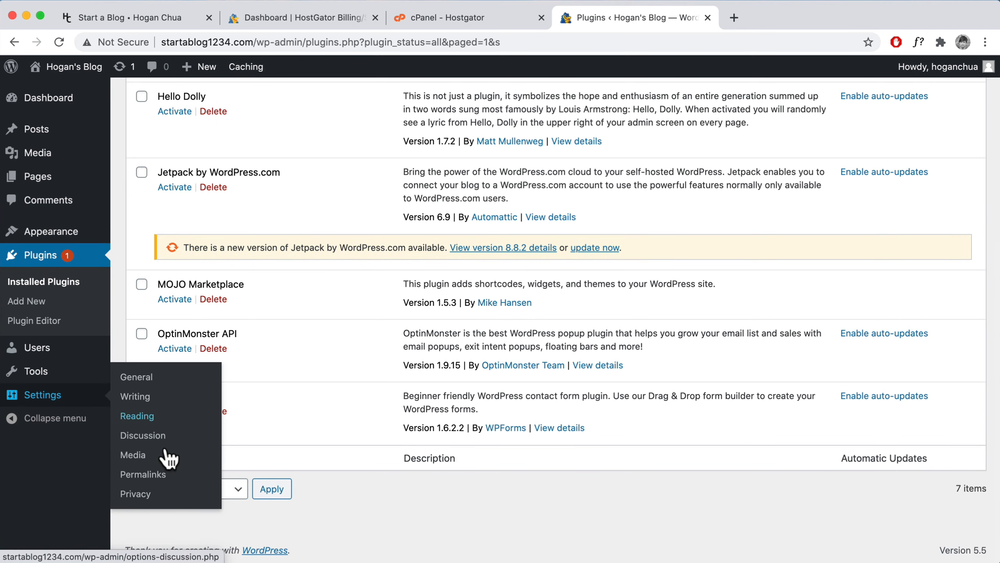
click(149, 475)
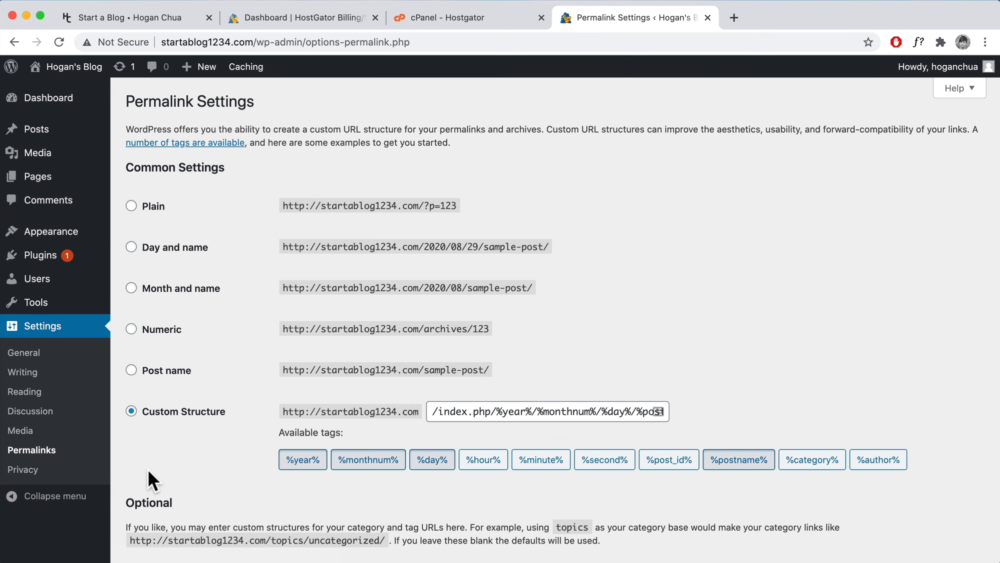
click(131, 370)
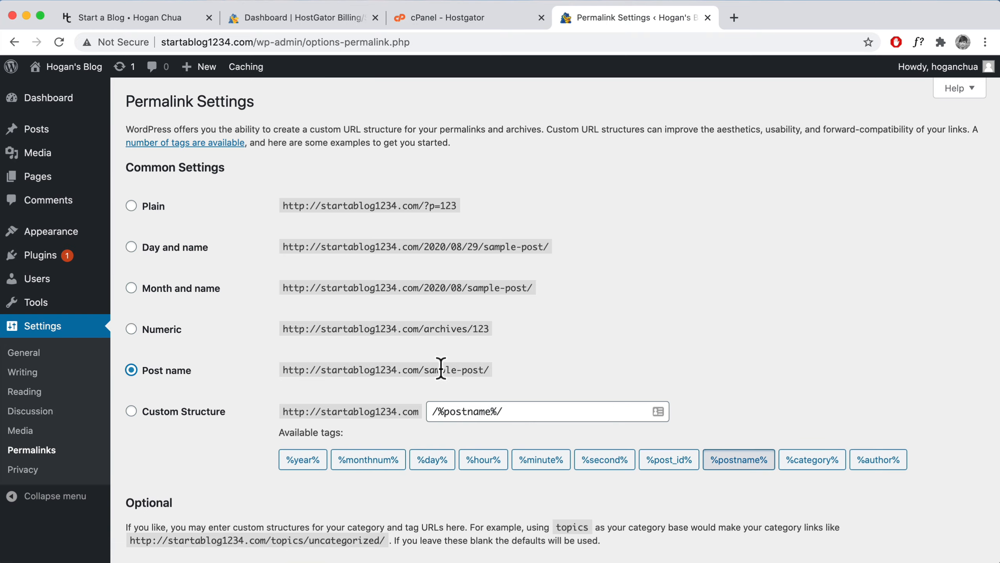
drag(425, 371, 487, 370)
drag(282, 371, 483, 370)
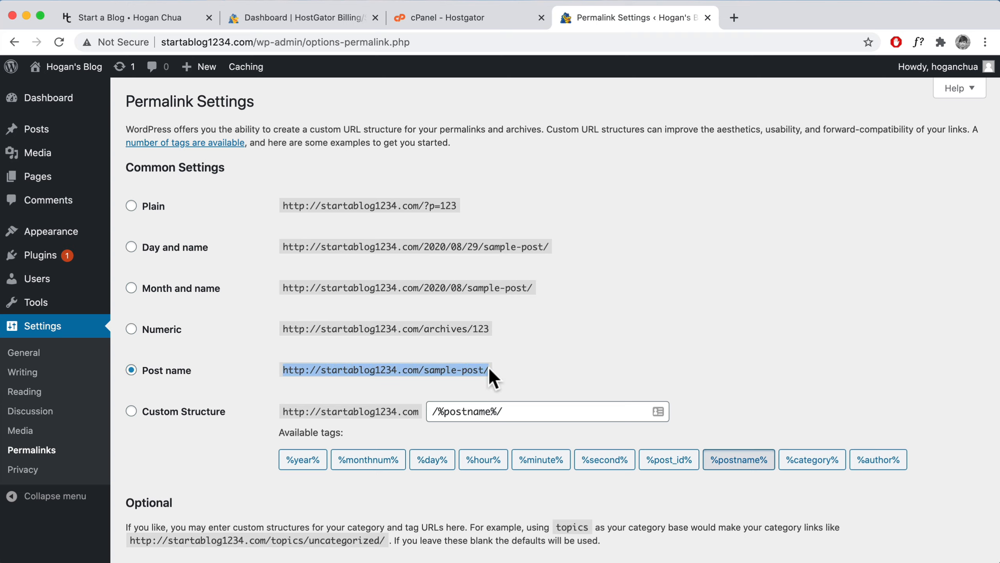
drag(398, 204, 448, 209)
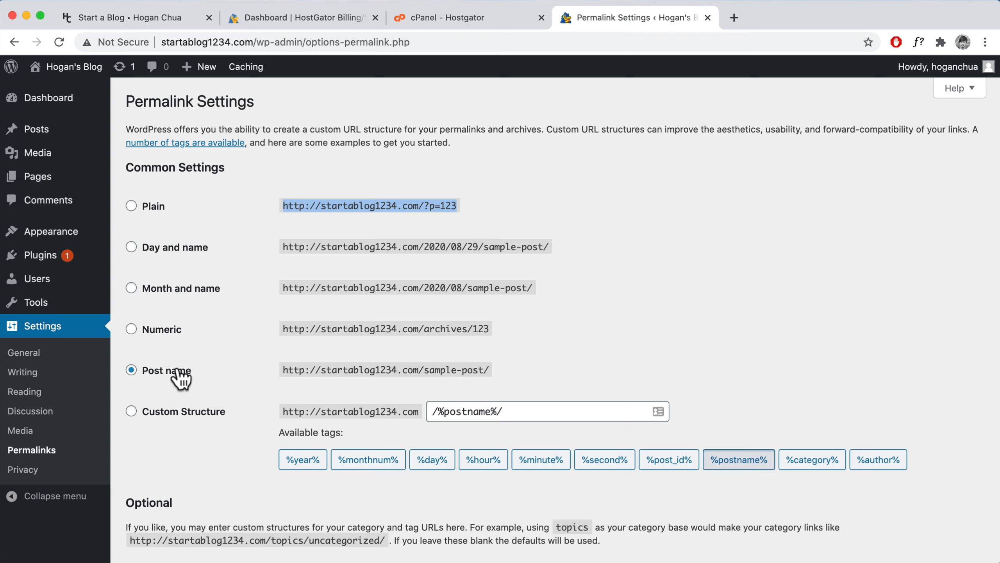
scroll(191, 366, down, 5)
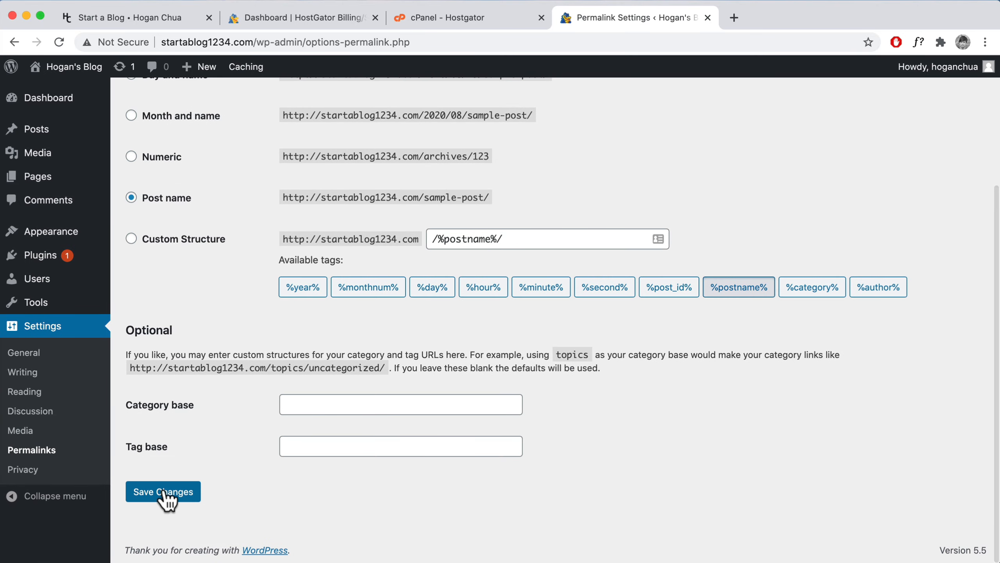
click(163, 492)
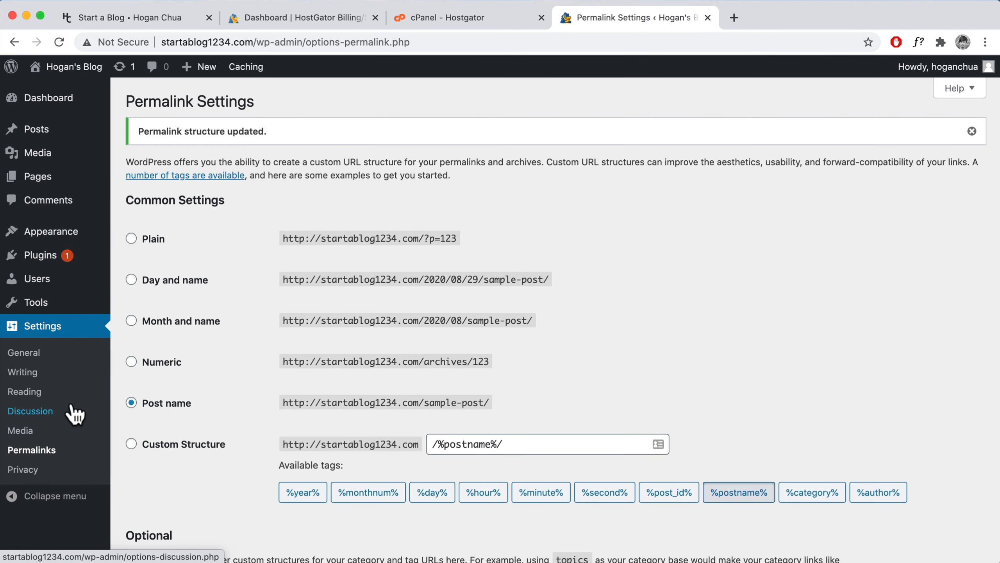
Step: Give the admin user a new account password, update the profile, and save the login in LastPass
mouse_move(33, 281)
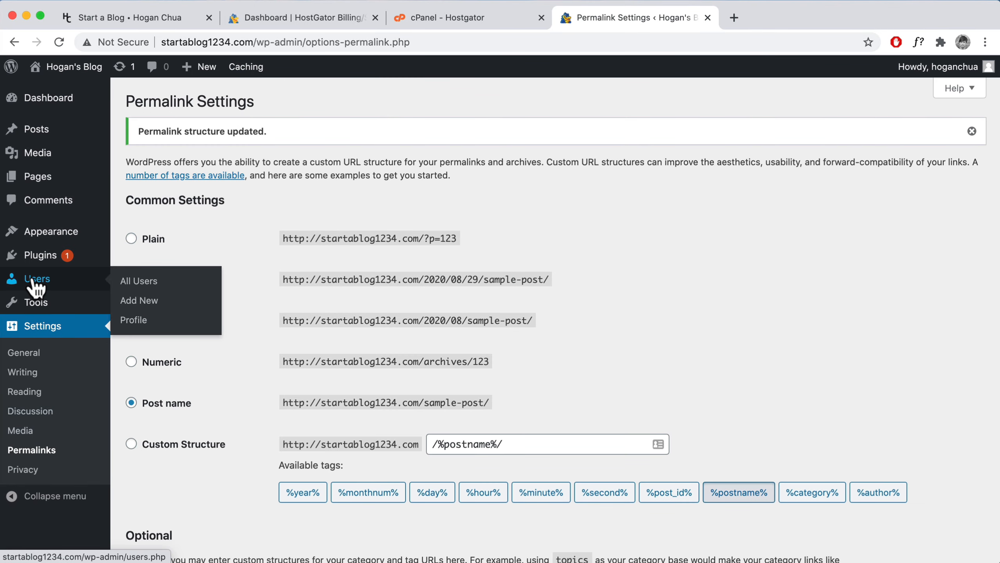
click(140, 282)
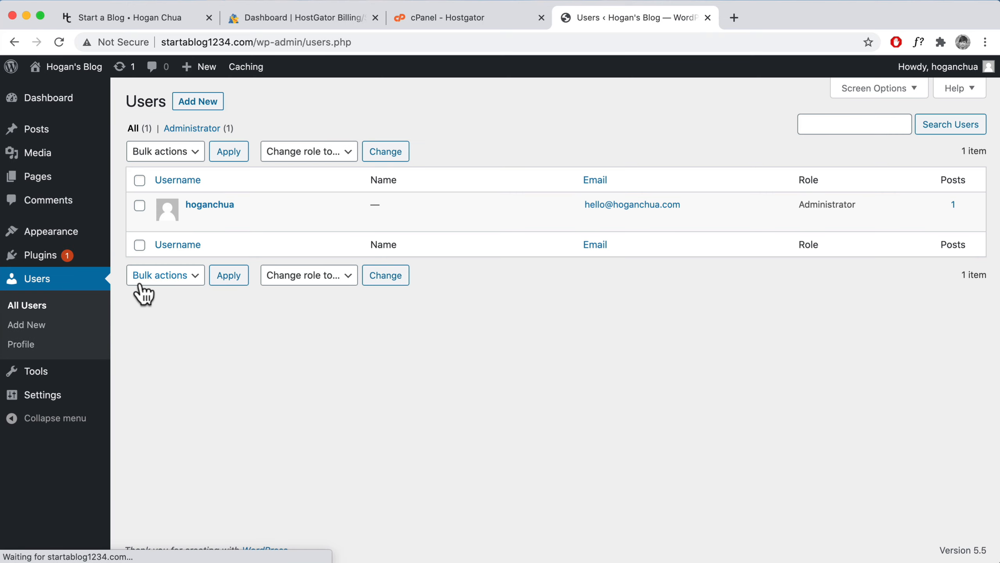
click(193, 219)
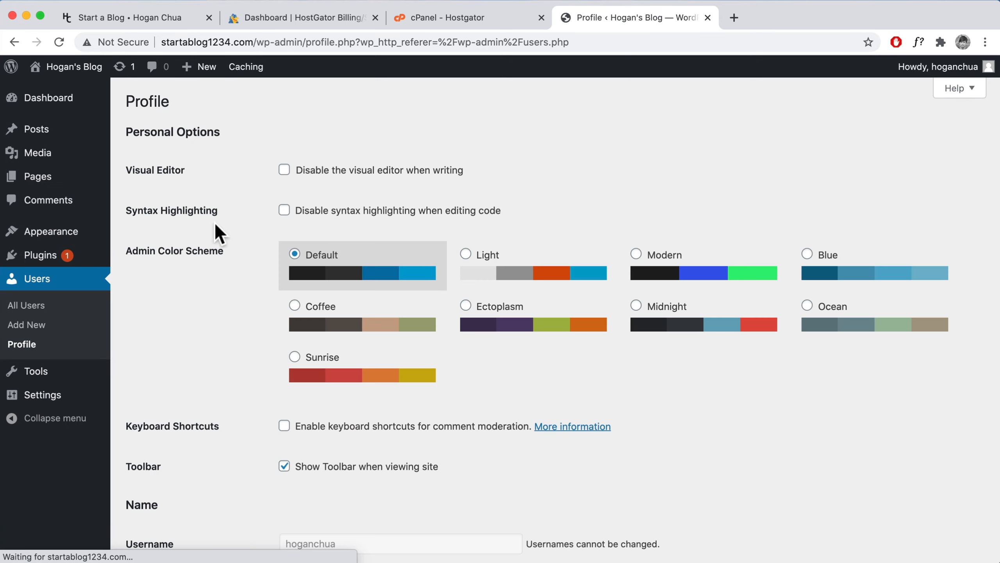
scroll(260, 229, down, 20)
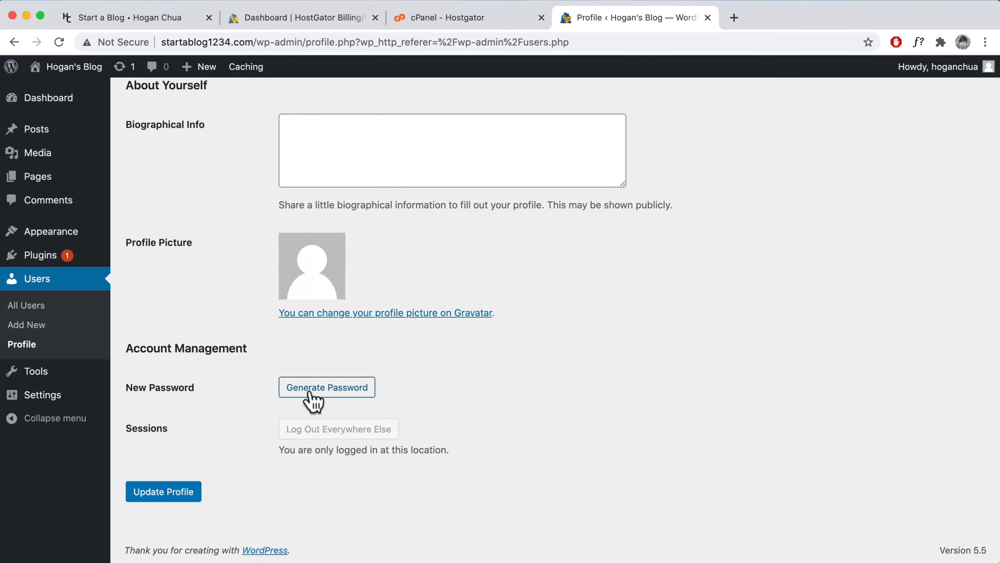
click(313, 396)
click(548, 387)
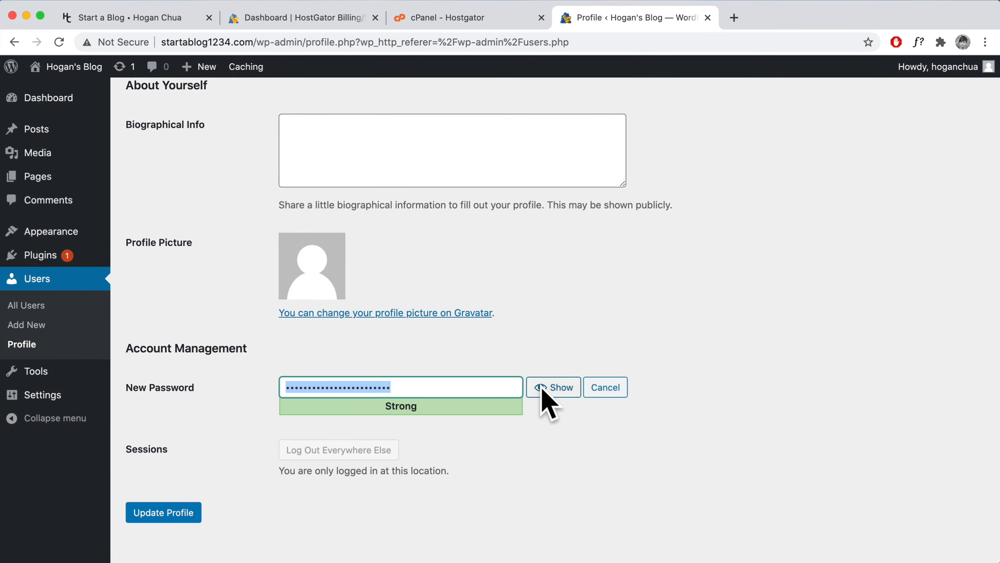
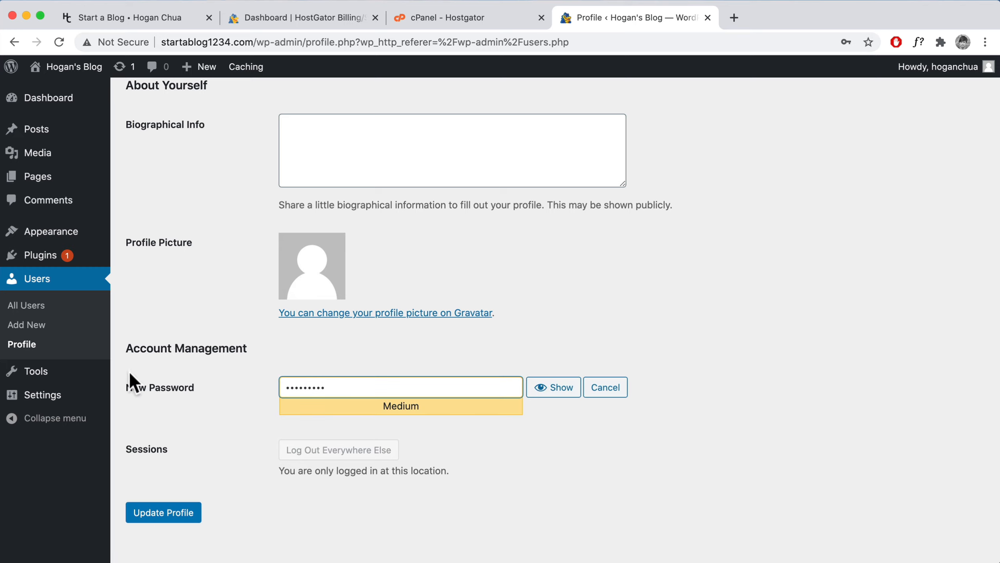
click(165, 519)
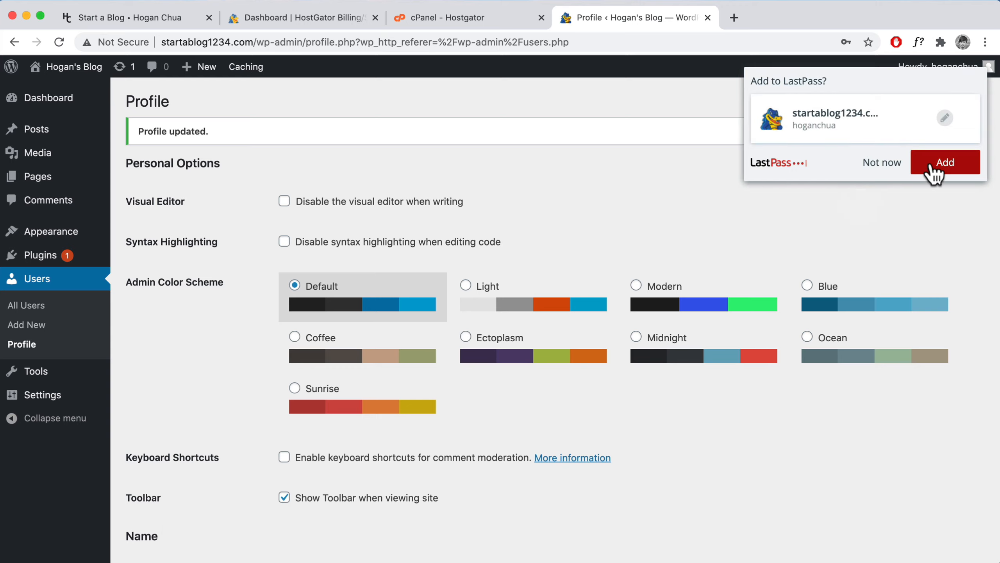
click(932, 168)
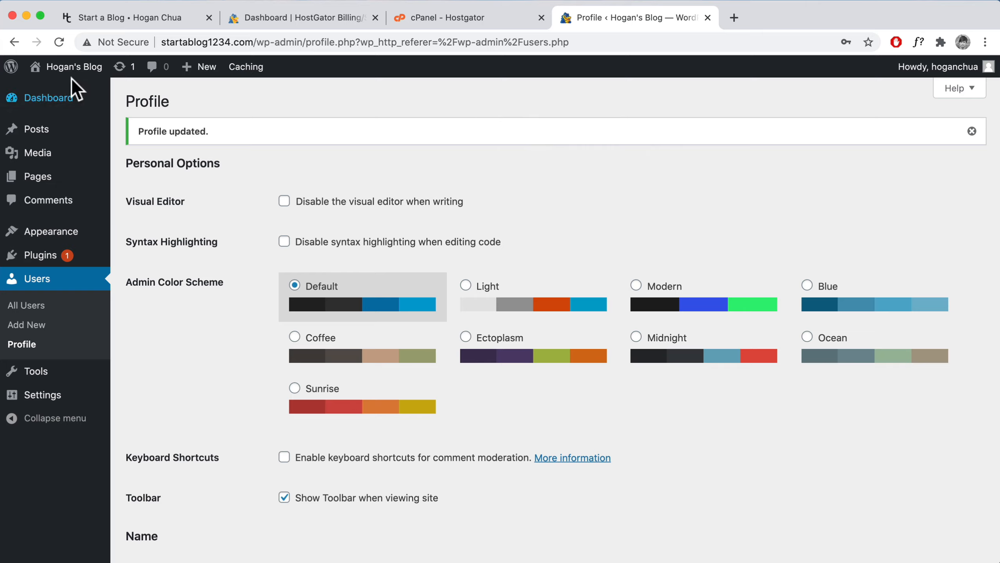
Step: Visit the live blog's 'Hello world!' front page and scroll through it
click(60, 97)
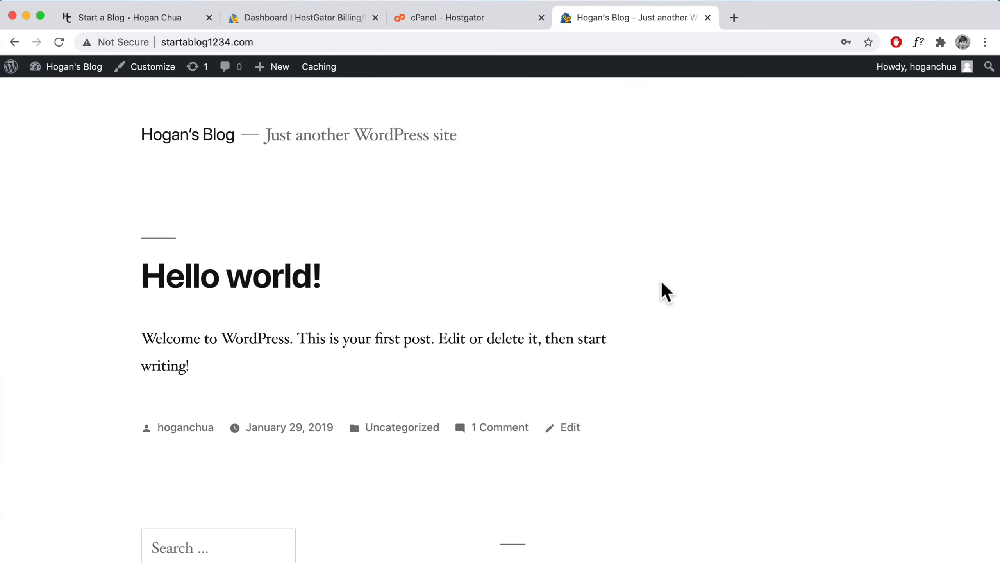
scroll(666, 292, down, 15)
scroll(663, 290, up, 15)
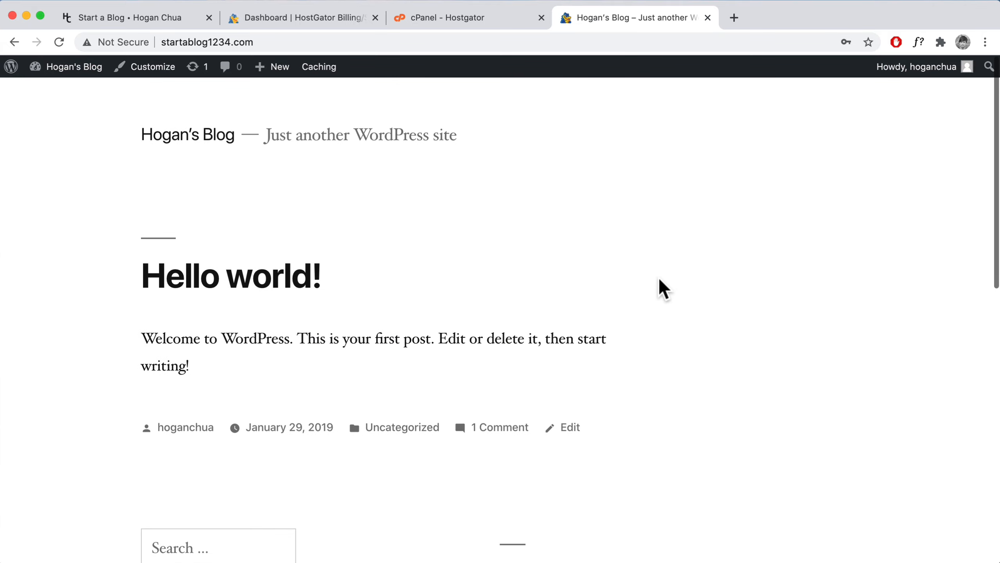
mouse_move(69, 70)
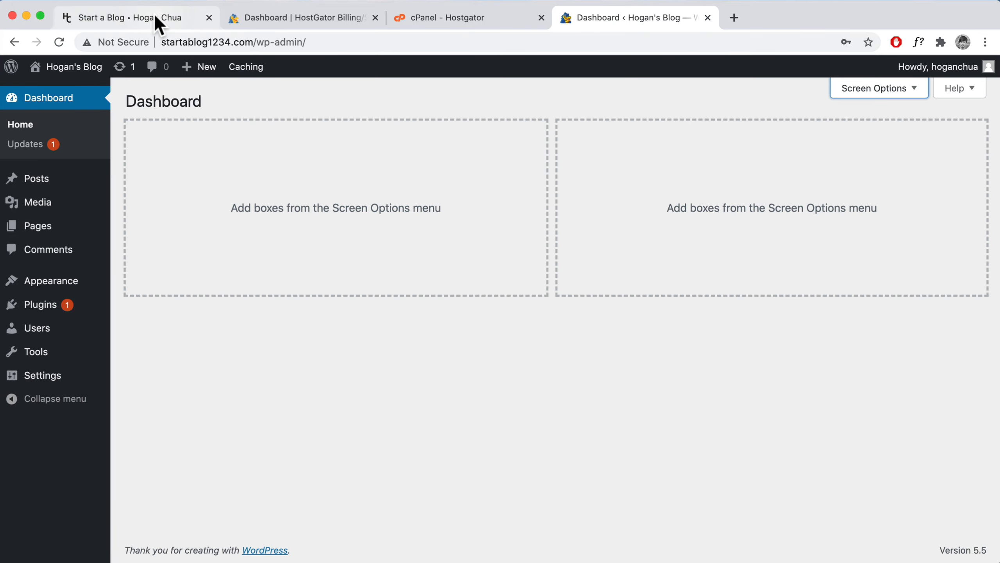
Step: Download themify-ultra.zip from the Start a Blog page and place it beside the Start a Blog folder
click(152, 18)
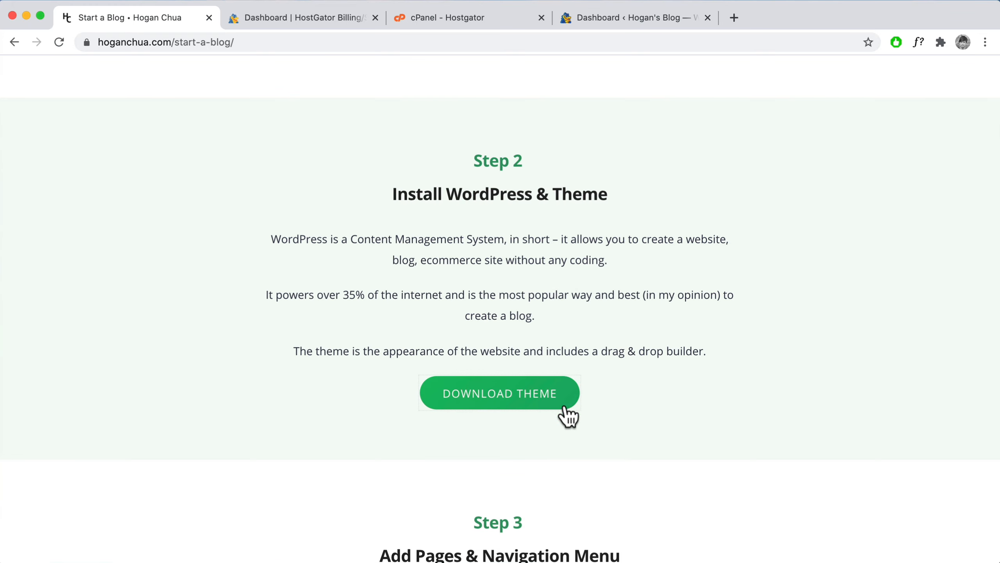
click(524, 399)
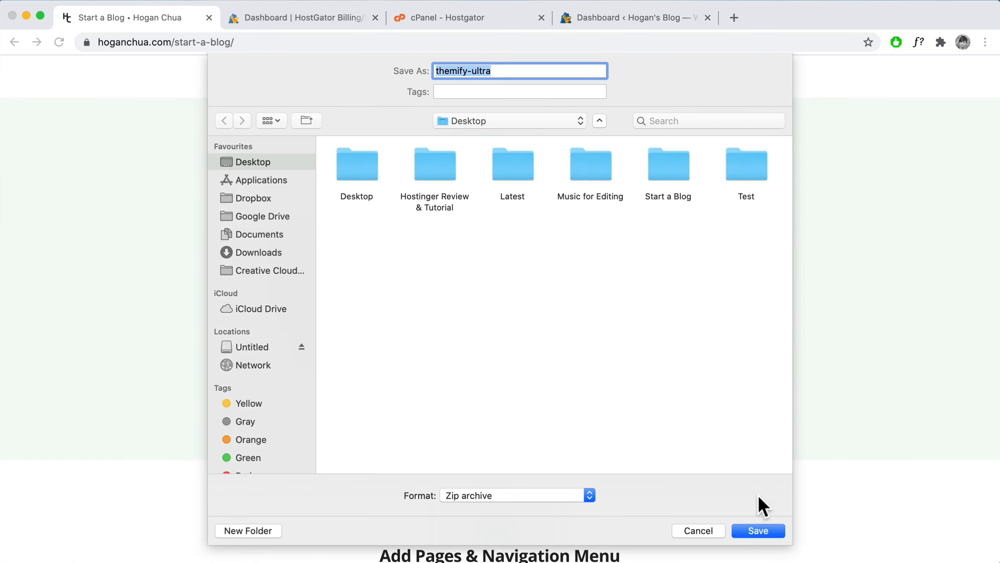
click(751, 530)
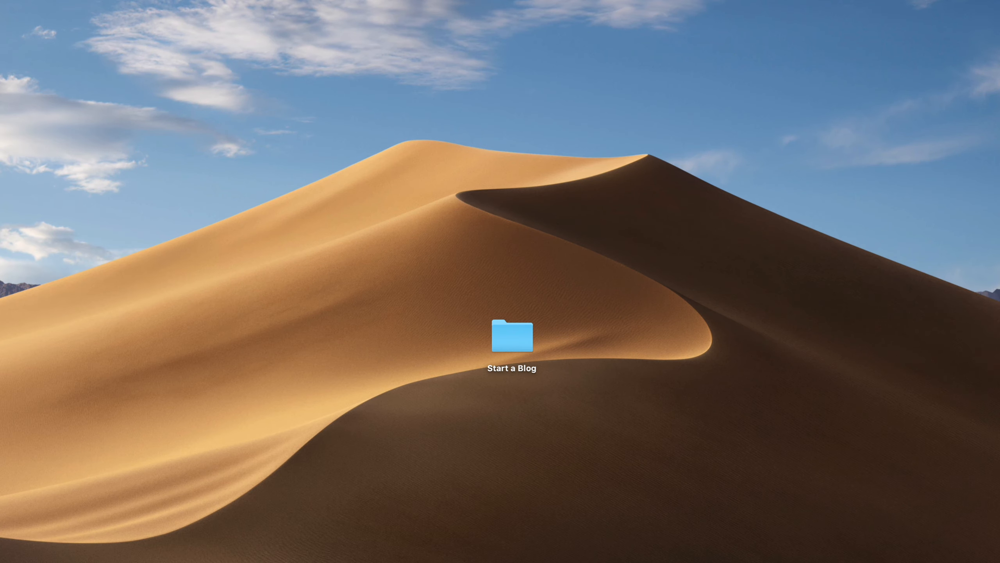
drag(985, 355, 406, 341)
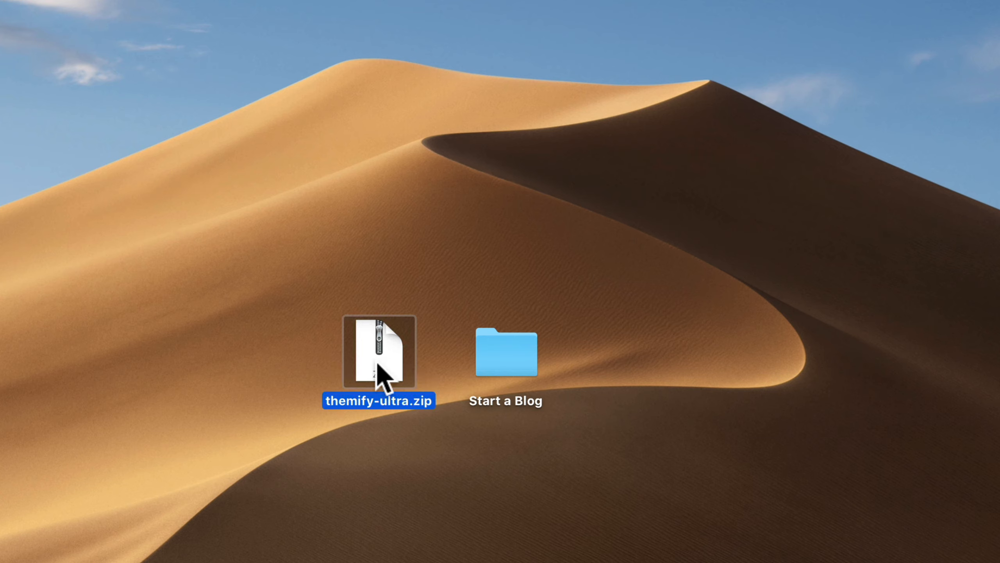
Step: Select themify-ultra.zip next to the Start a Blog desktop folder, then return to WordPress
right_click(499, 352)
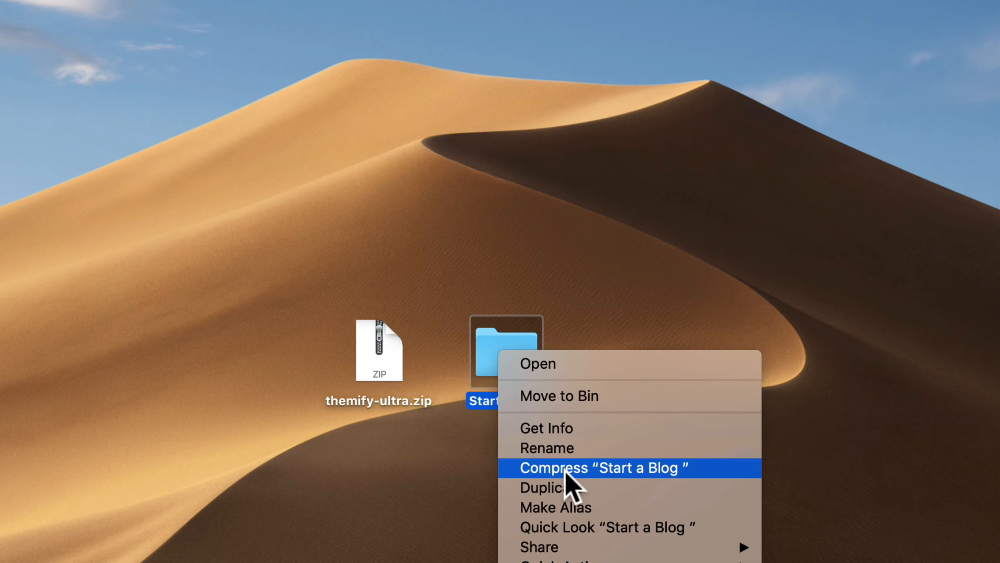
click(419, 461)
drag(419, 451, 357, 323)
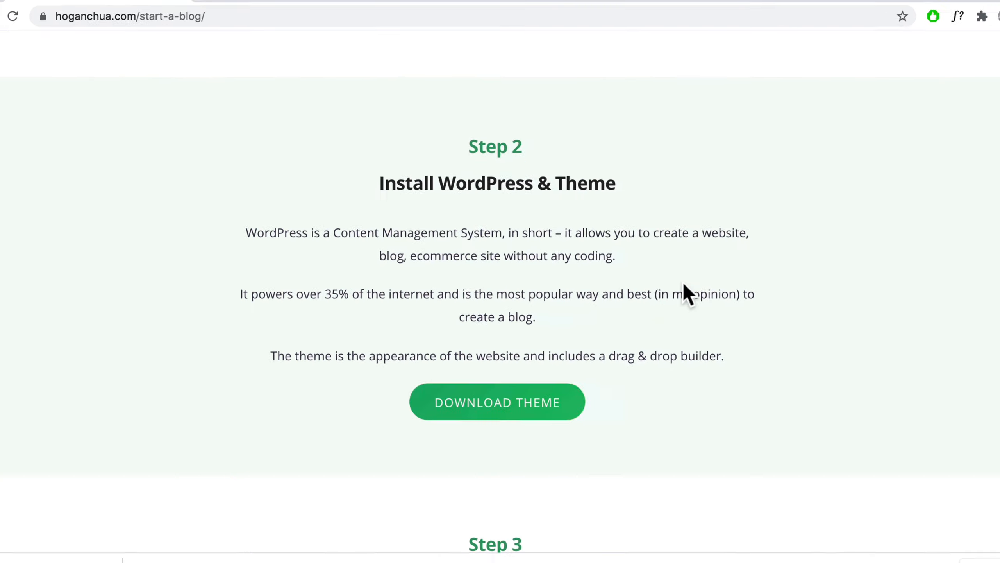
click(597, 19)
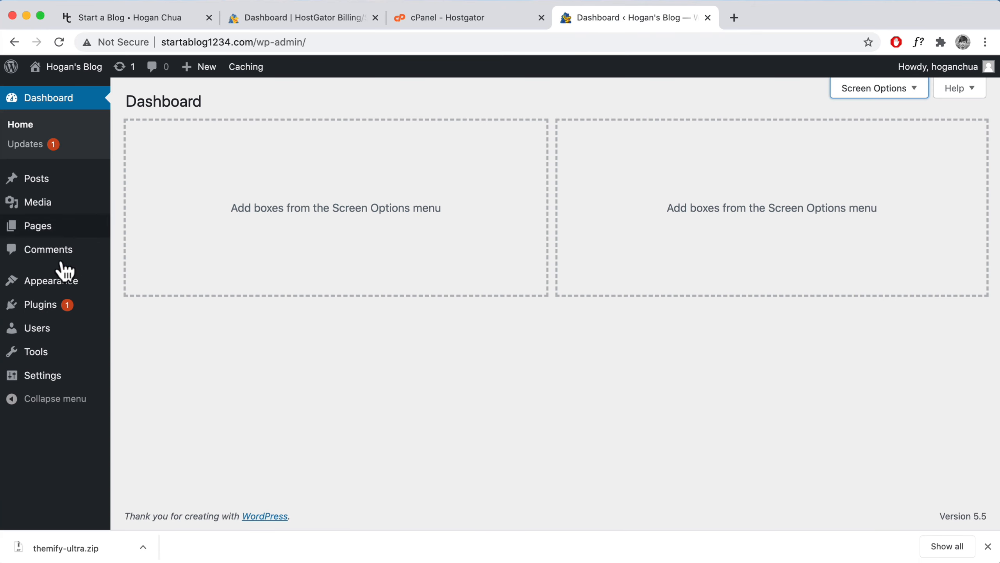
Step: Upload themify-ultra.zip through Appearance > Themes > Add New > Upload Theme and install it
mouse_move(49, 286)
click(136, 284)
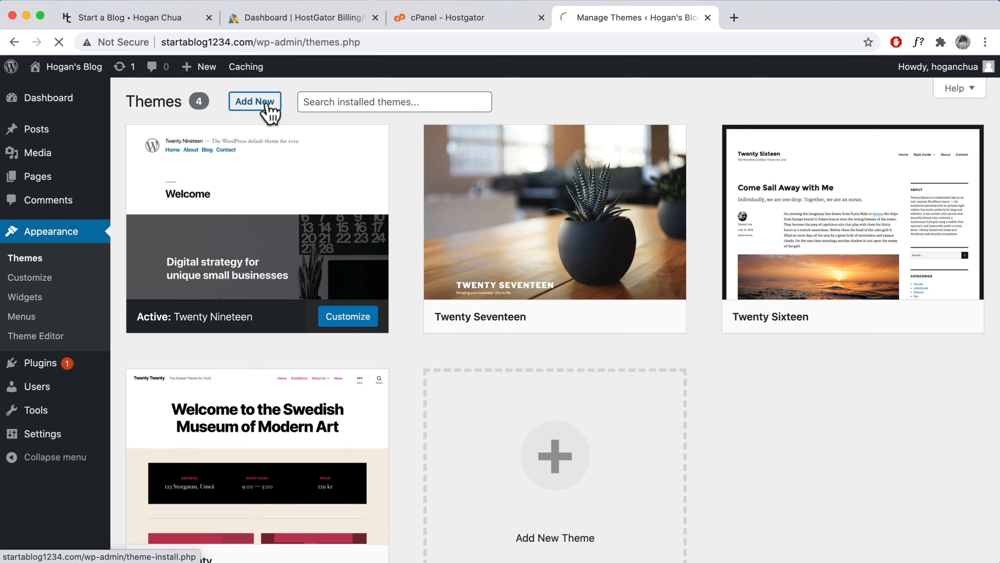
click(269, 105)
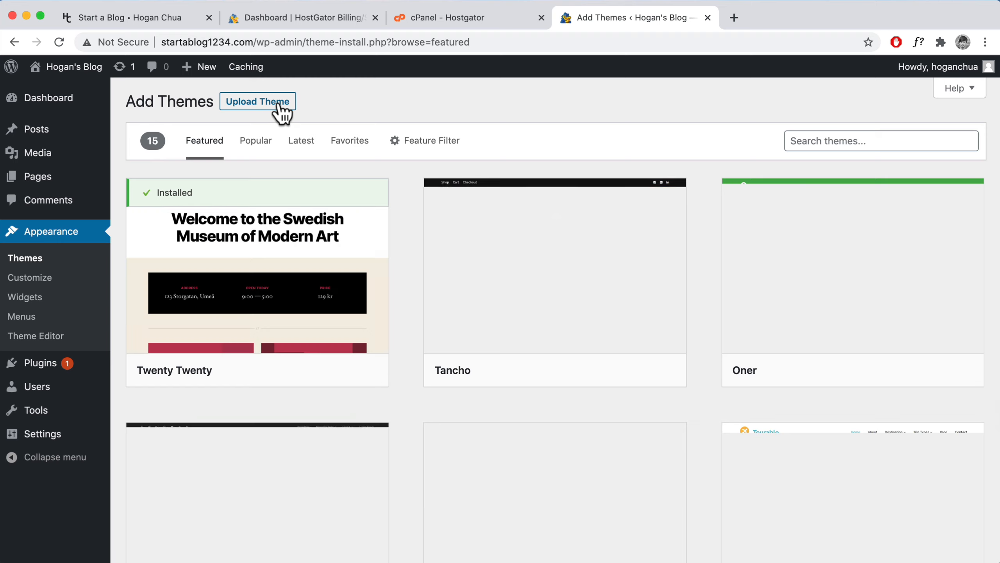
click(278, 105)
click(430, 224)
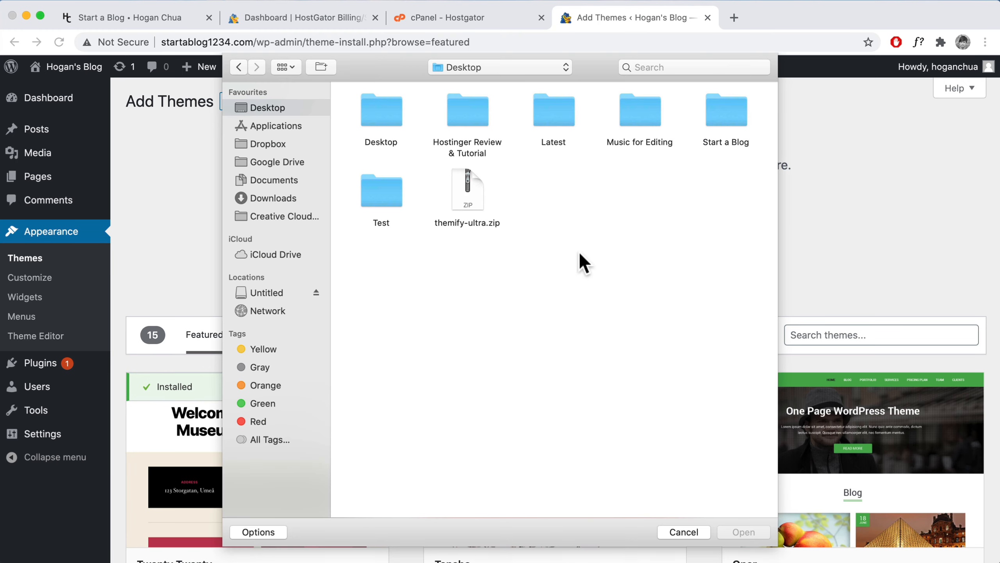
drag(520, 273, 445, 177)
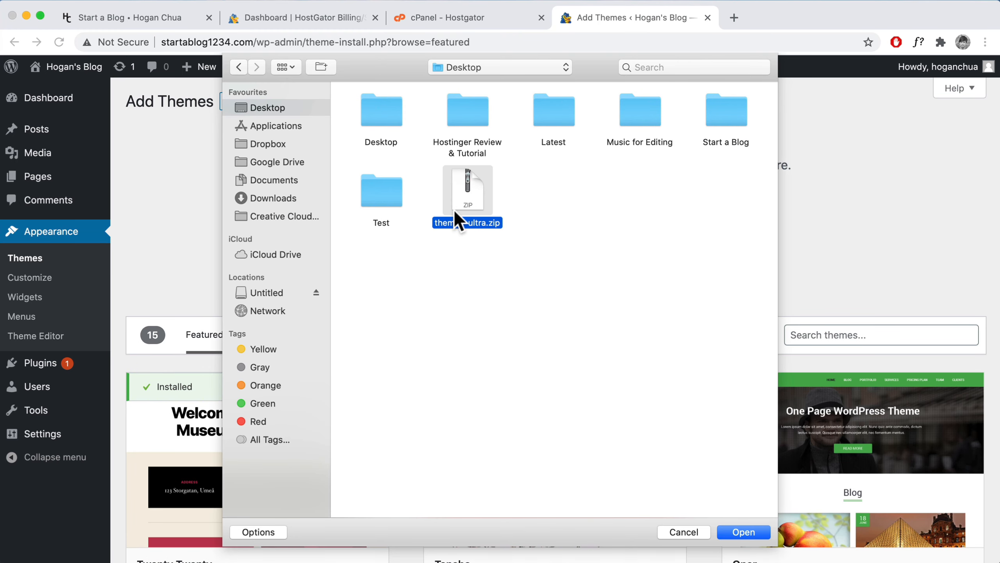
click(754, 532)
click(663, 239)
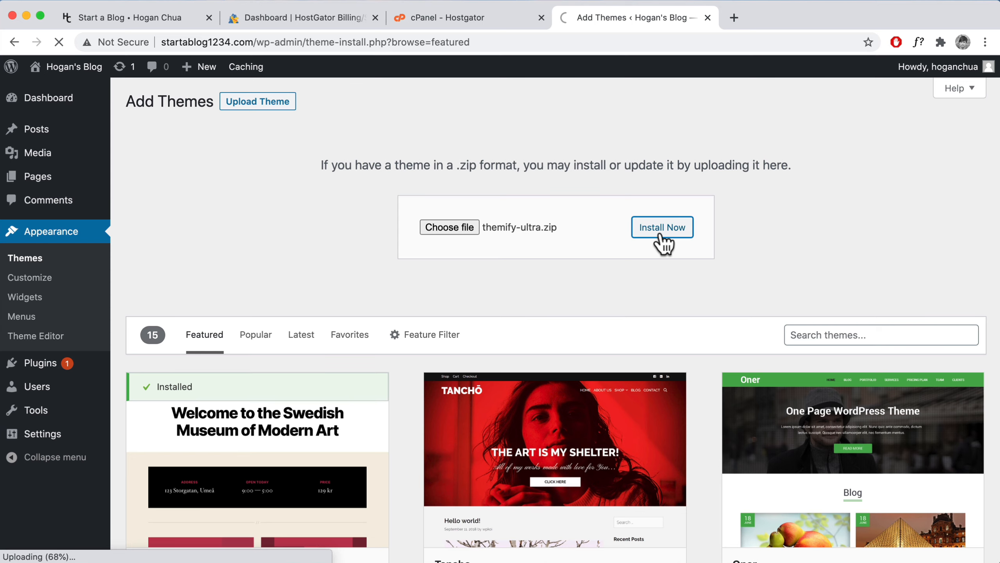
click(154, 18)
Step: Back on the WordPress tab, activate Themify Ultra and close the Skins & Demos modal
scroll(627, 272, up, 15)
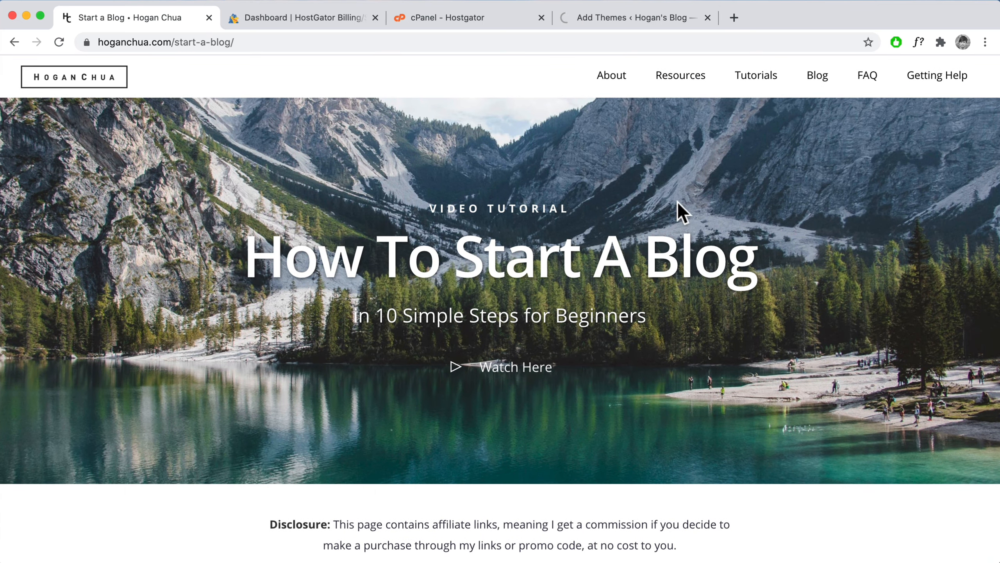
click(628, 15)
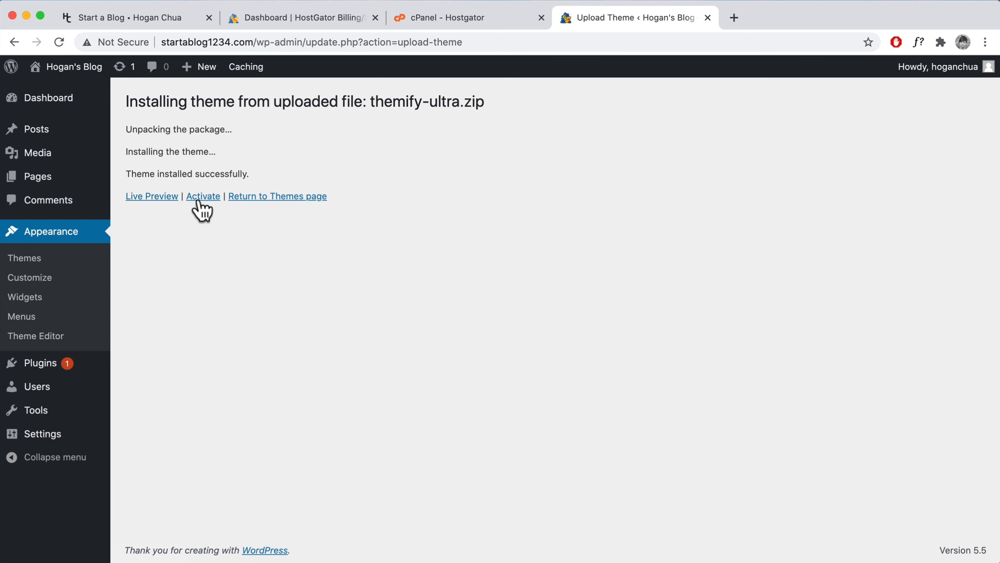
click(202, 197)
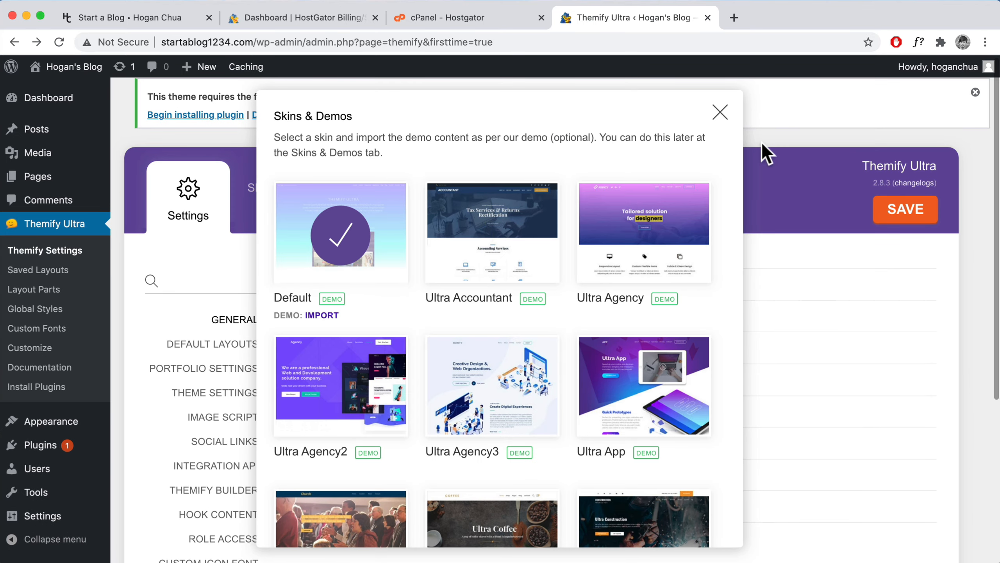
click(720, 113)
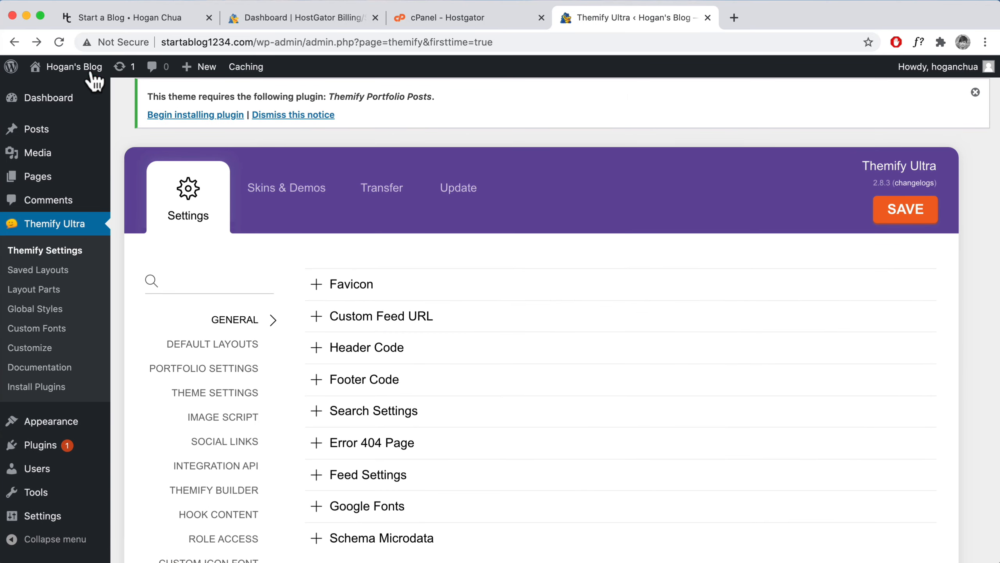
Step: Visit the Hogan's Blog front page to see the Themify Ultra layout and sidebar
mouse_move(92, 75)
click(47, 93)
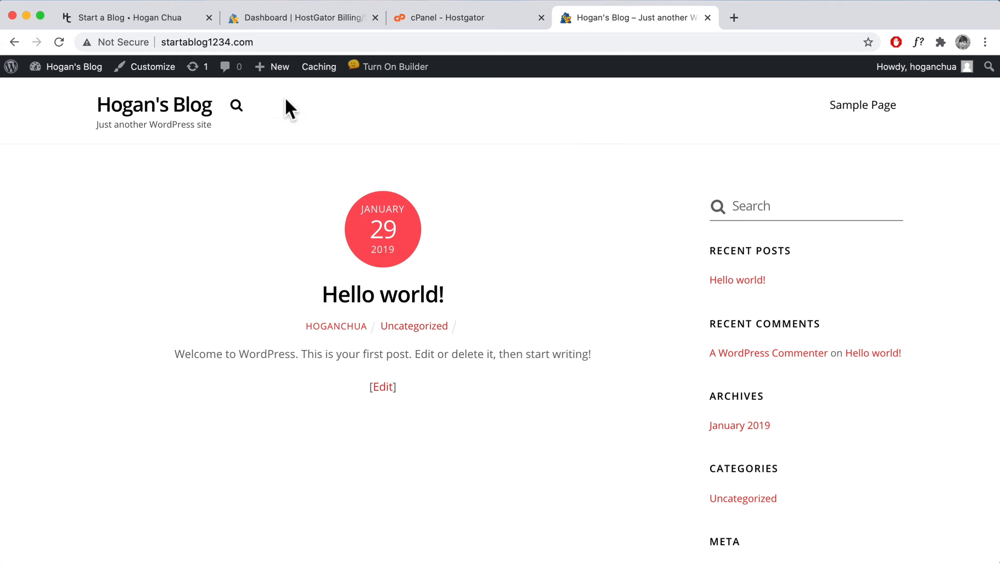
mouse_move(276, 69)
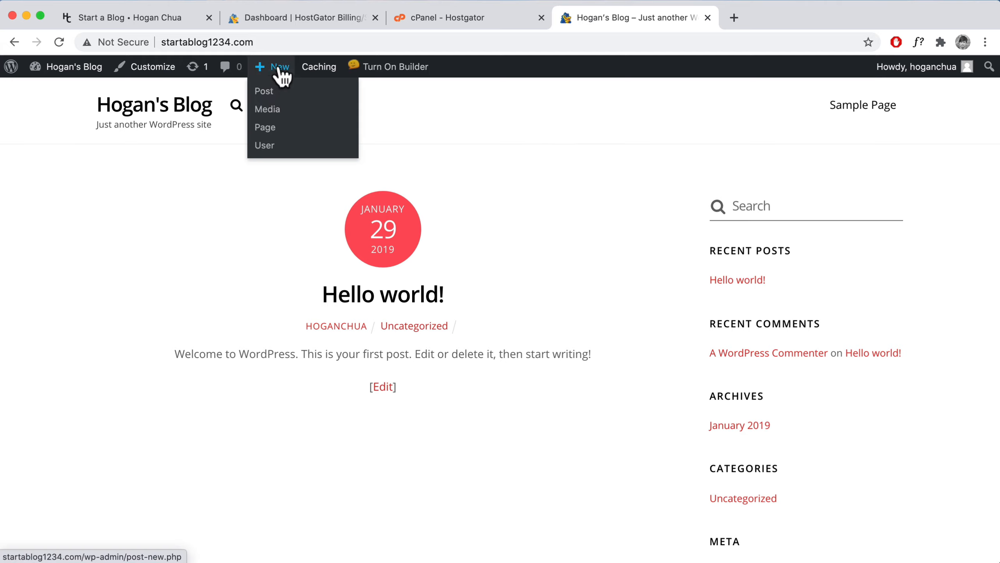
Step: Add a new untitled page, dismiss the welcome guide, and switch the editor's fullscreen mode off
click(262, 131)
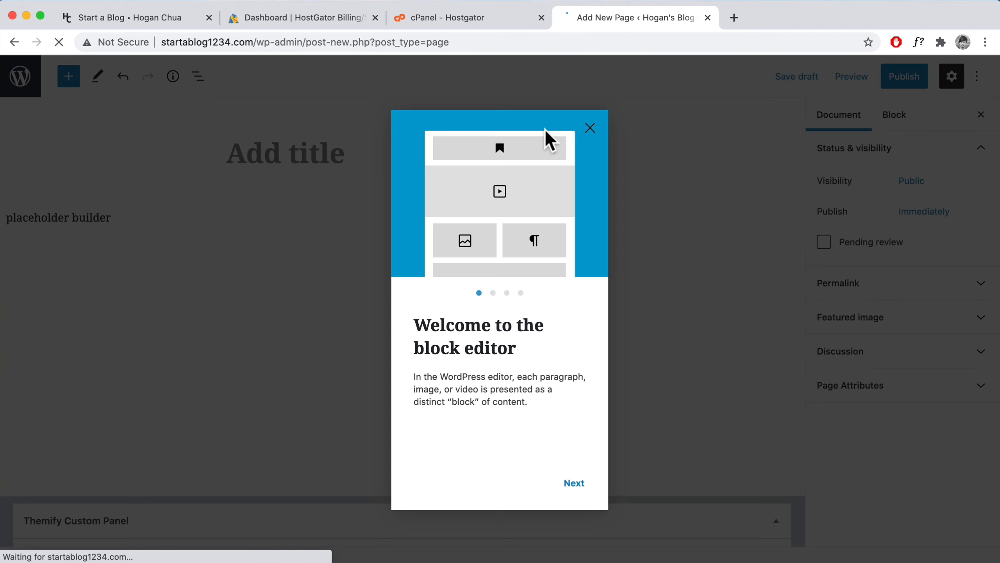
click(587, 125)
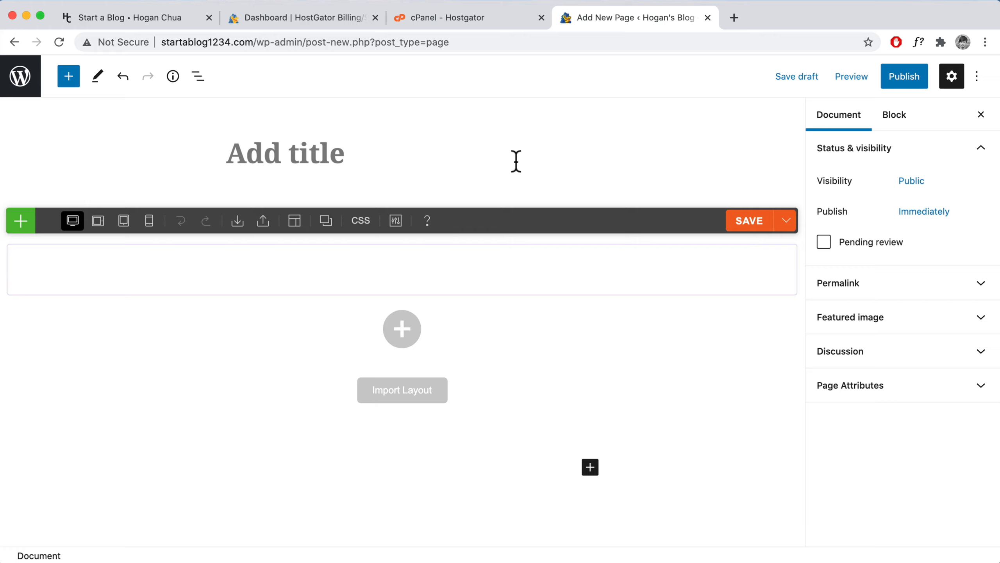
click(977, 78)
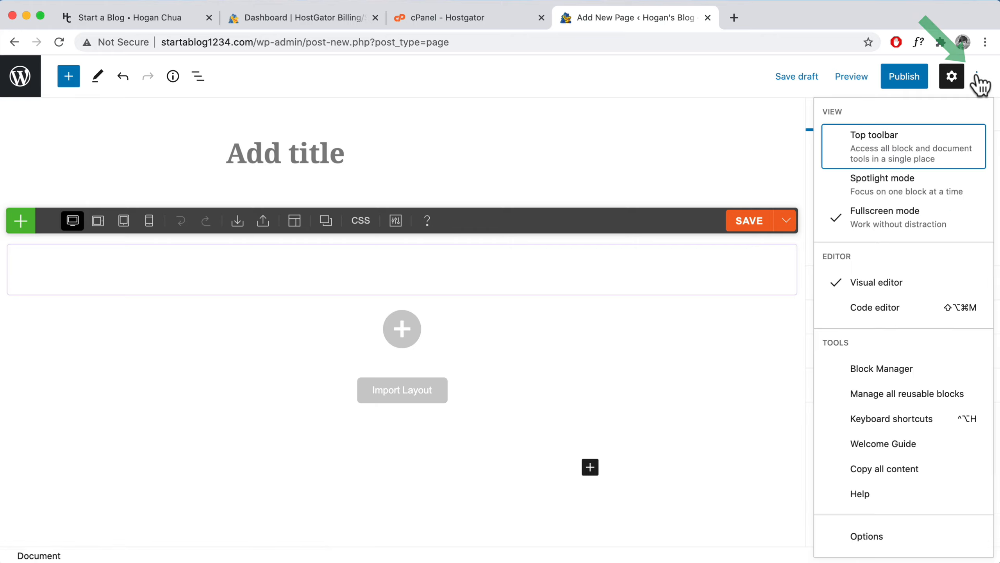
click(862, 225)
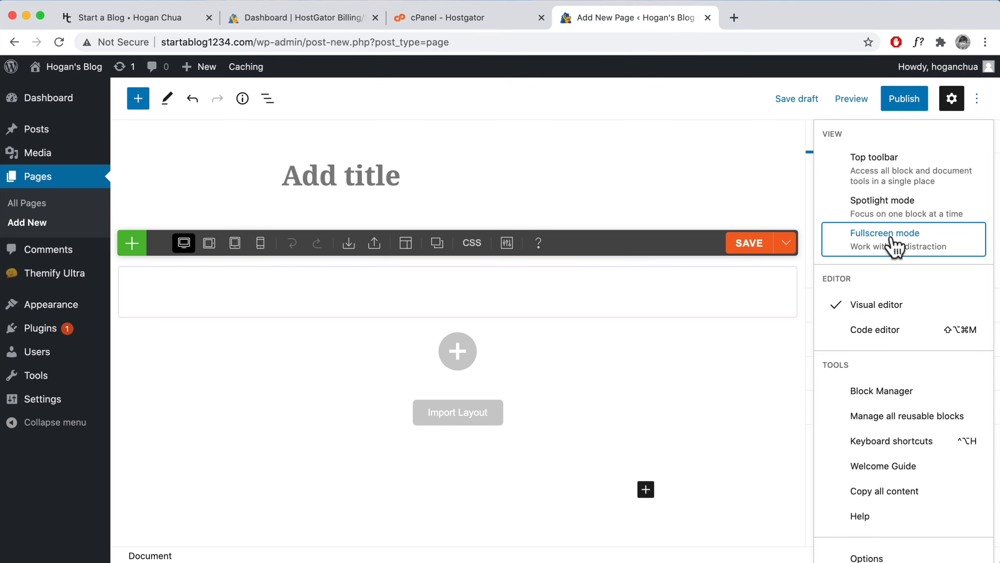
click(894, 247)
click(870, 235)
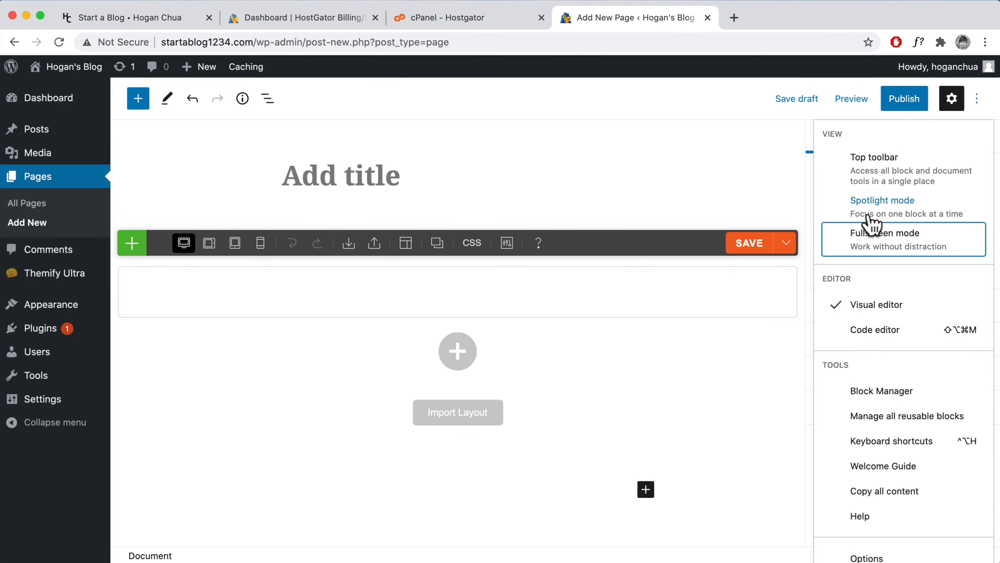
click(767, 134)
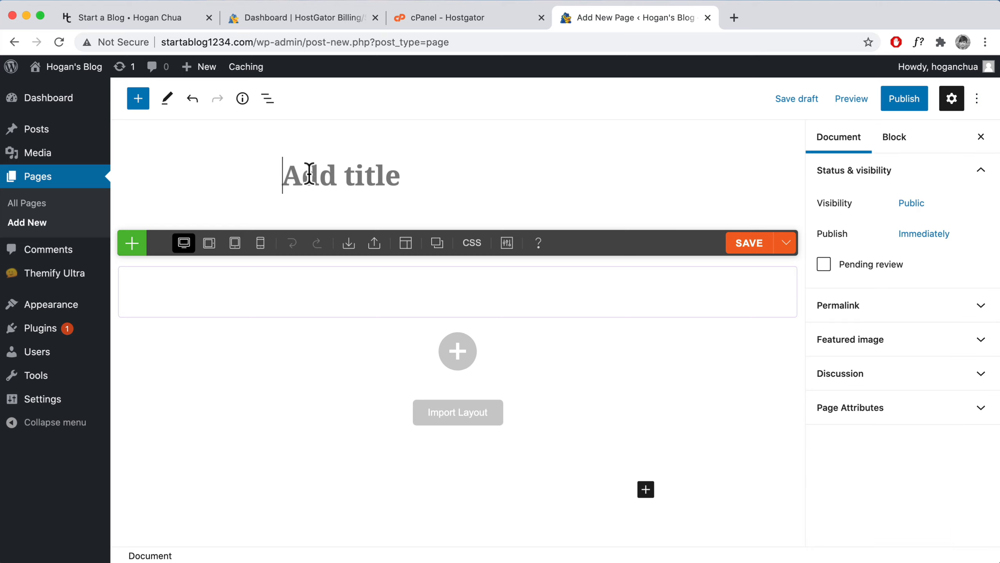
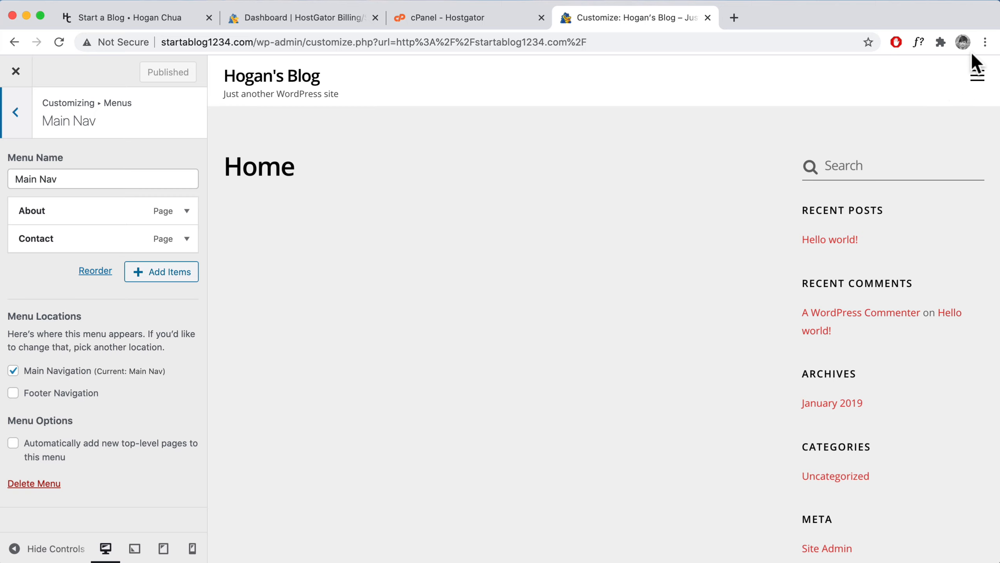
Step: Set Chrome's page zoom to 90%
click(985, 42)
click(883, 193)
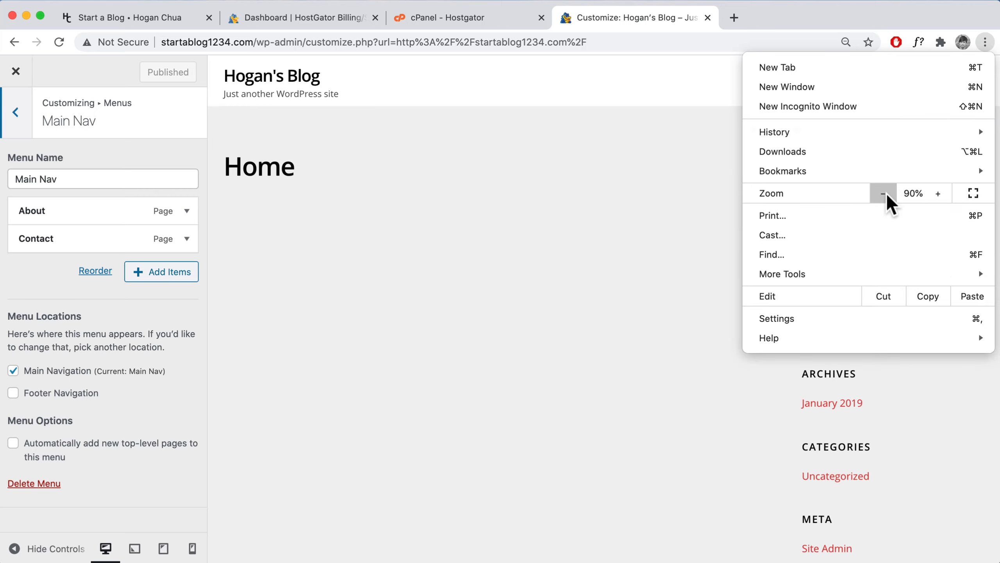
click(688, 151)
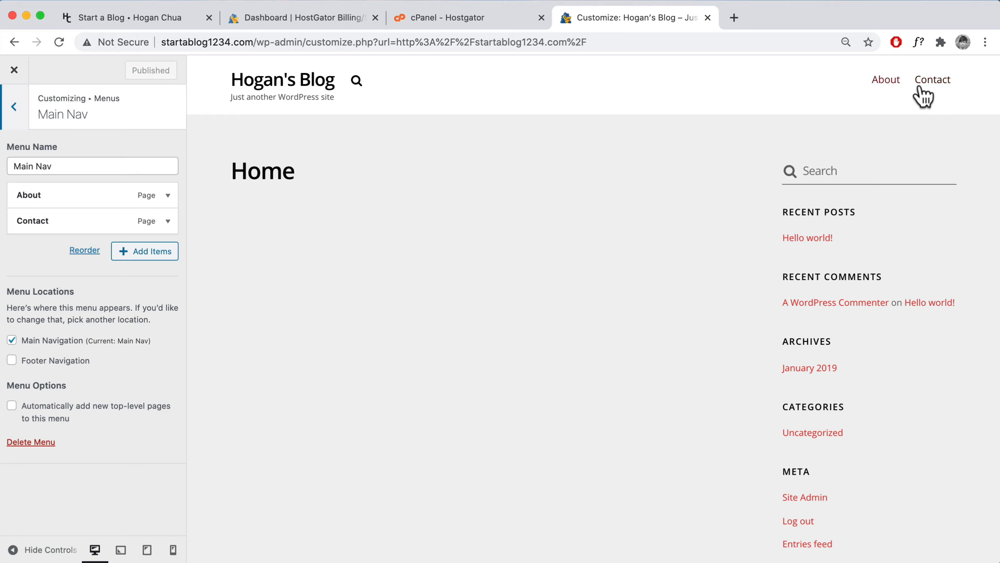
Step: Close the Customizer, check the live Home page's About and Contact menu, and go to the Dashboard
click(14, 71)
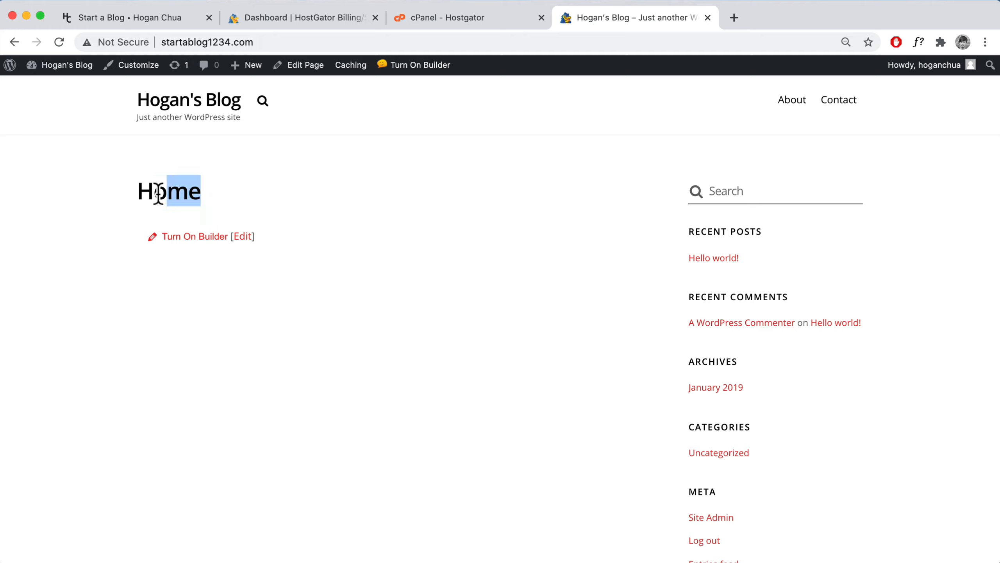
drag(158, 193, 136, 193)
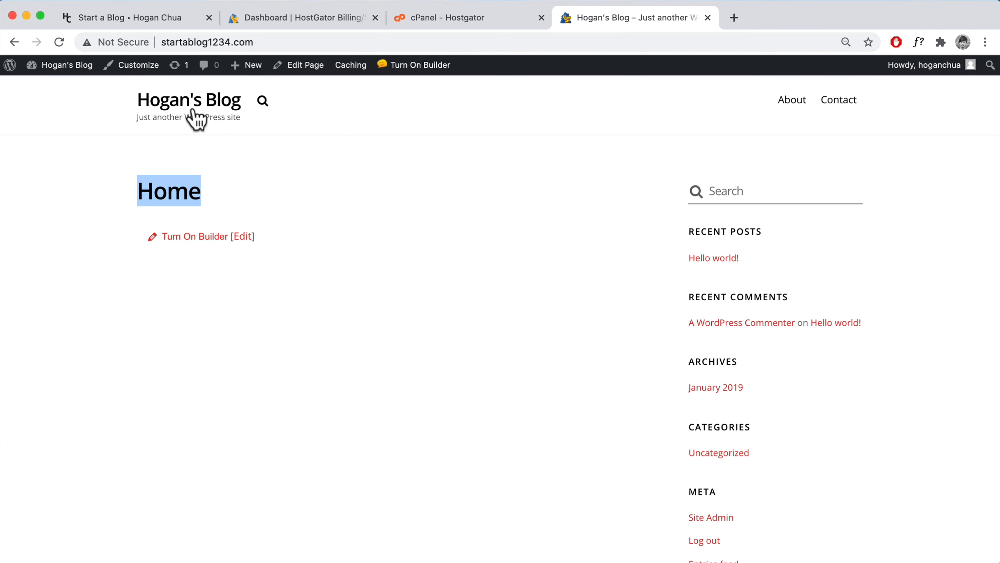
mouse_move(59, 64)
click(46, 89)
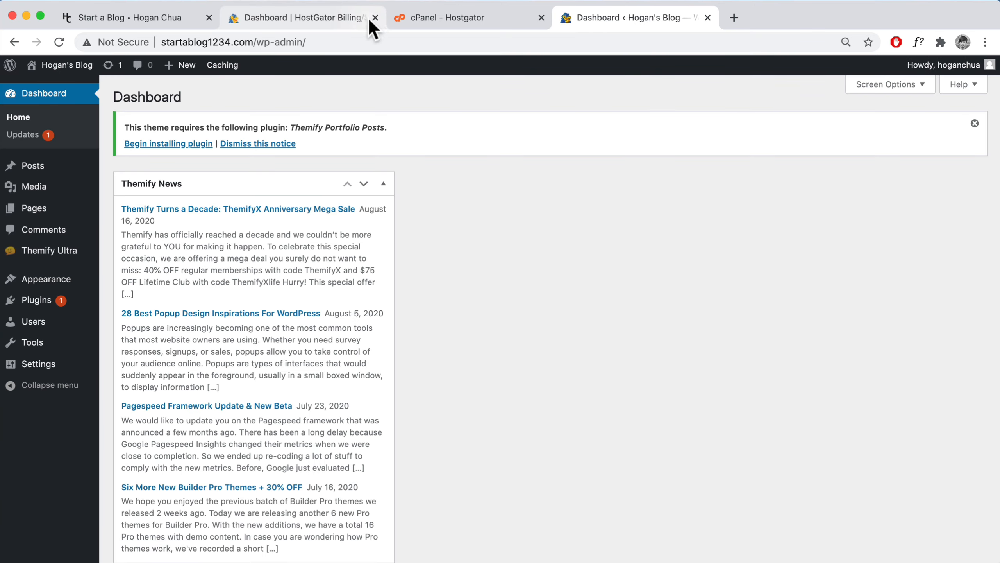
Step: Close the HostGator and cPanel tabs, collapse Themify News, and dismiss the plugin notice
click(374, 18)
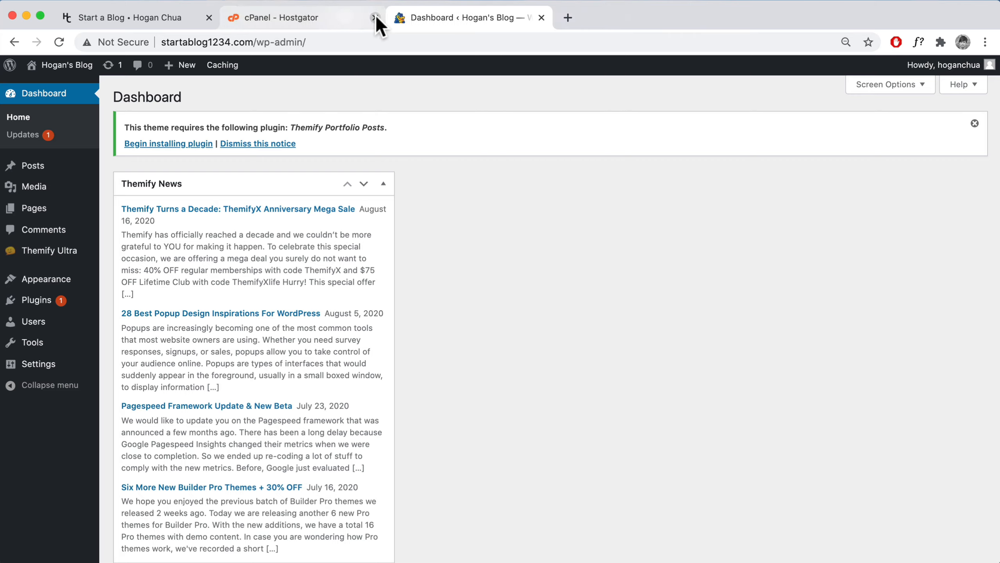
click(374, 17)
click(383, 183)
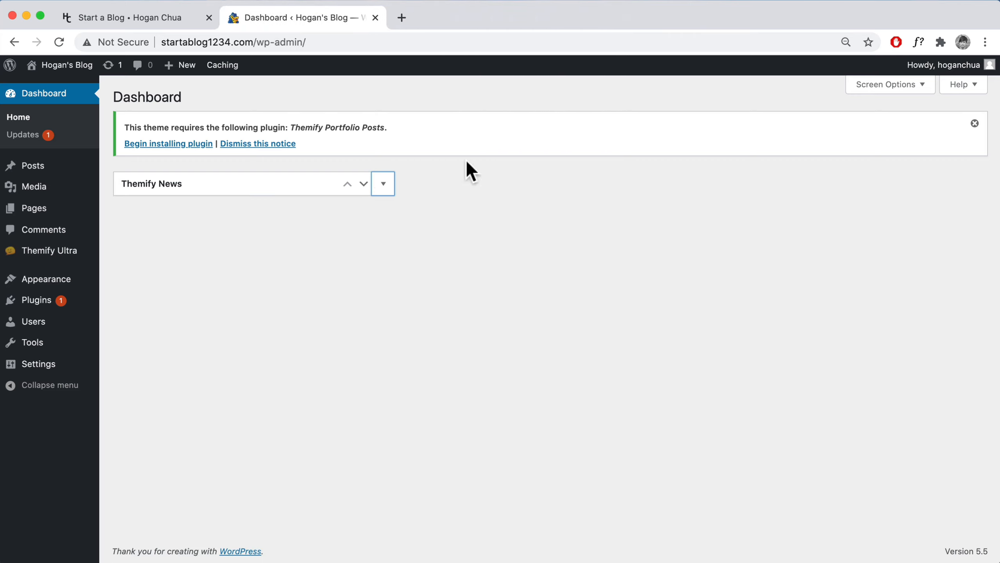
click(974, 124)
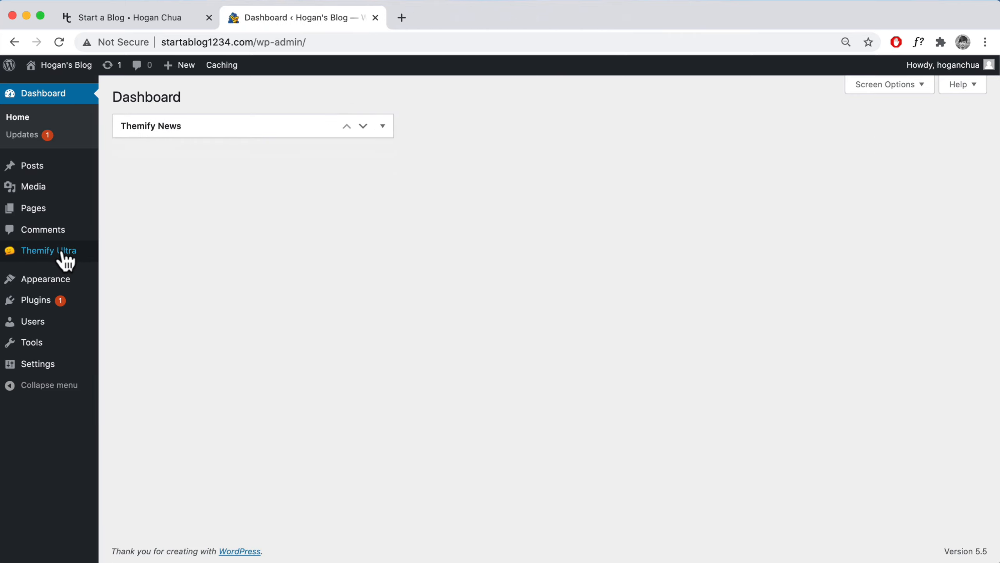
Step: Open Themify Ultra's Themify Settings at the Default Layouts section
mouse_move(62, 254)
click(151, 255)
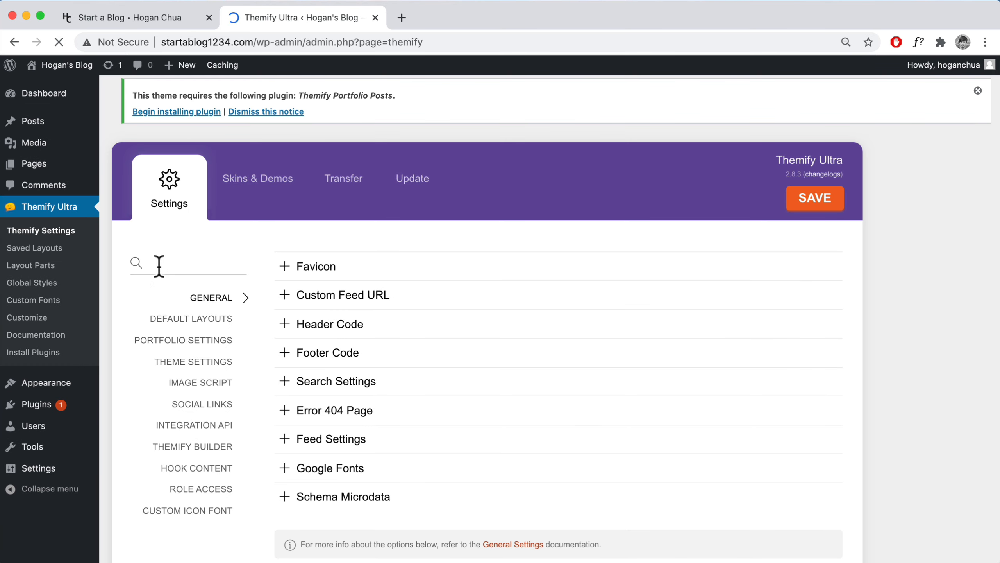
click(179, 321)
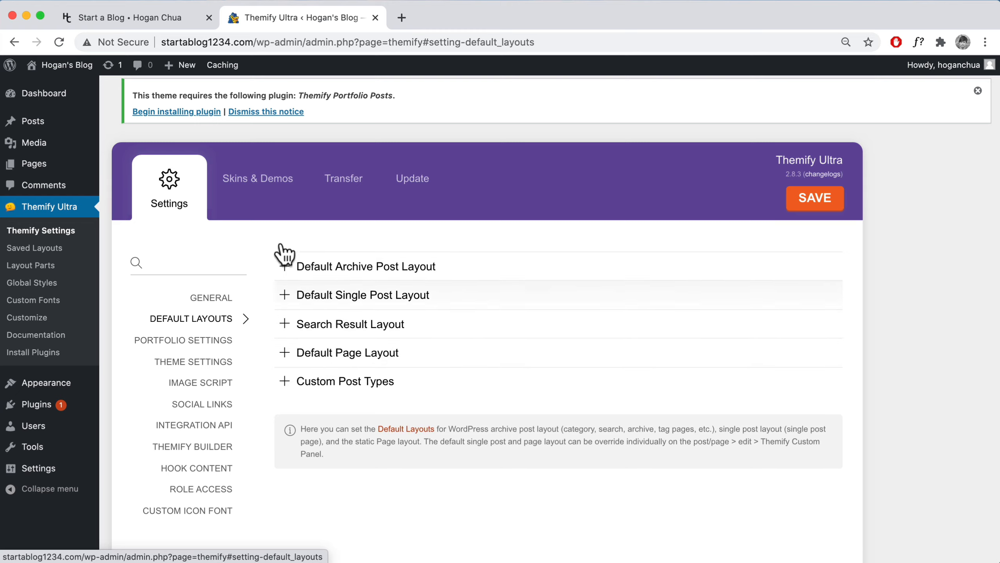
Step: Open the live site from Visit Site in a new browser tab
mouse_move(66, 67)
right_click(37, 87)
click(85, 92)
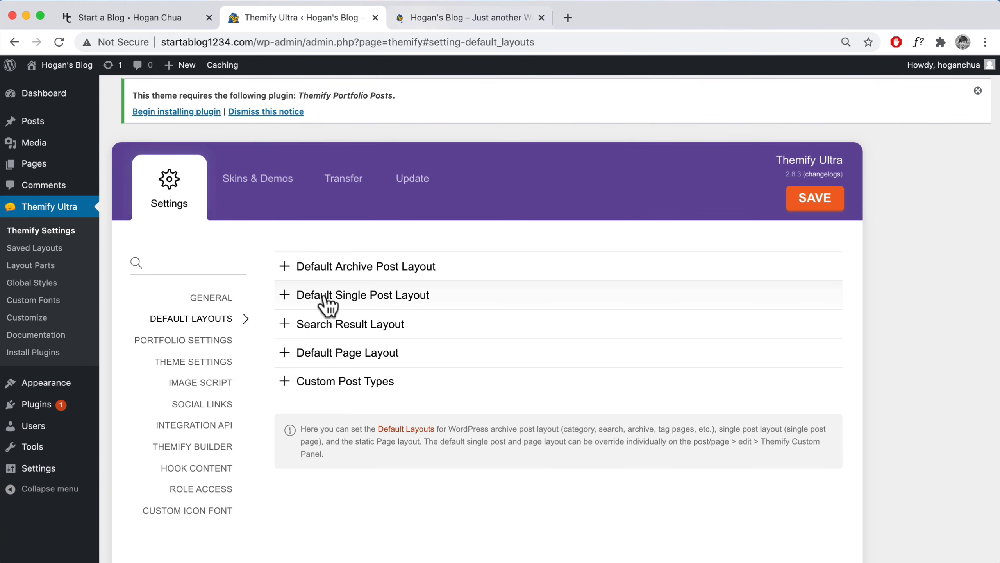
Step: Expand the Default Page Layout options and compare them with the live Home page
click(314, 353)
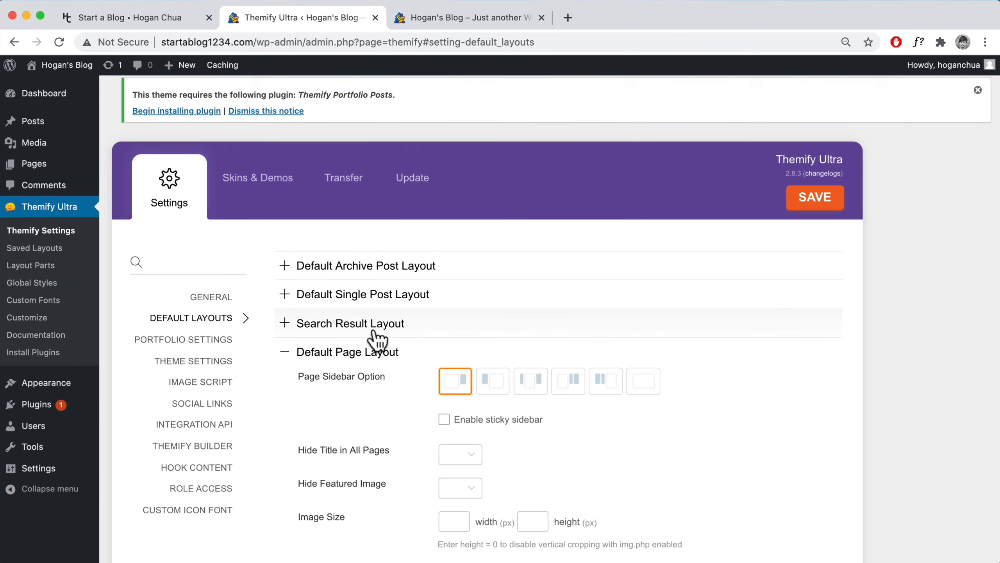
scroll(374, 335, down, 4)
double_click(366, 229)
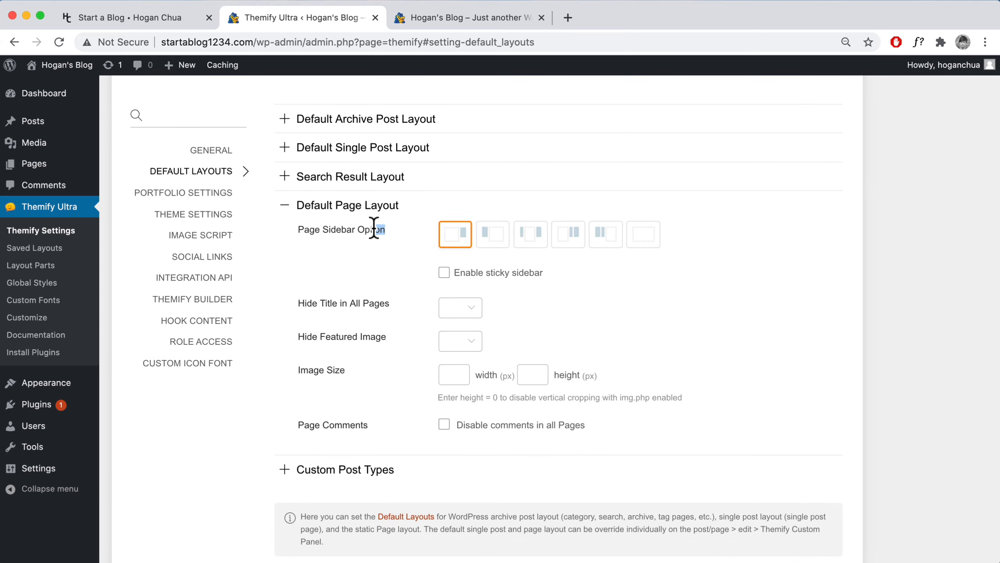
click(512, 18)
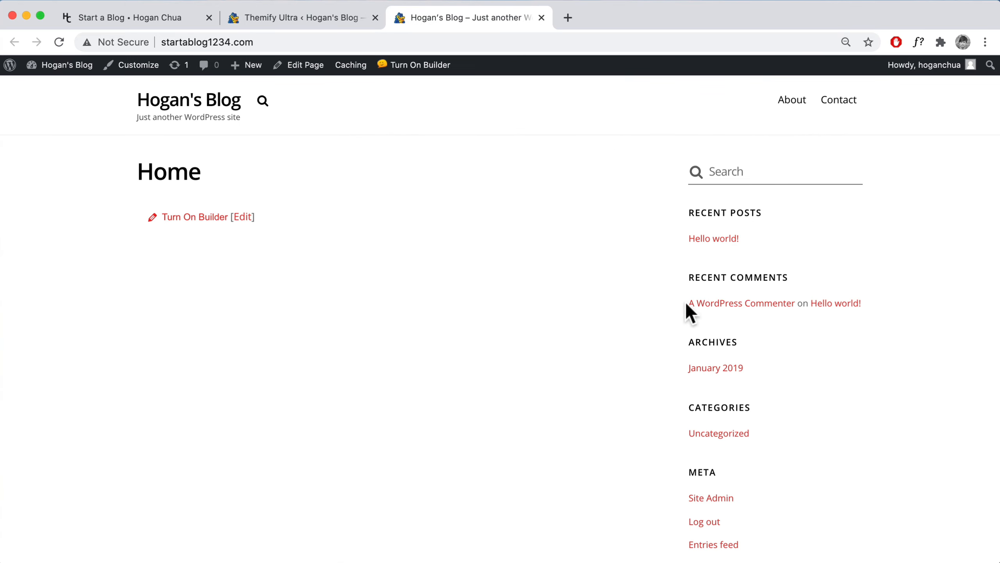
click(293, 20)
Step: Set pages to No Sidebar with Hide Title in All Pages set to Yes, save, and reload the site
click(644, 240)
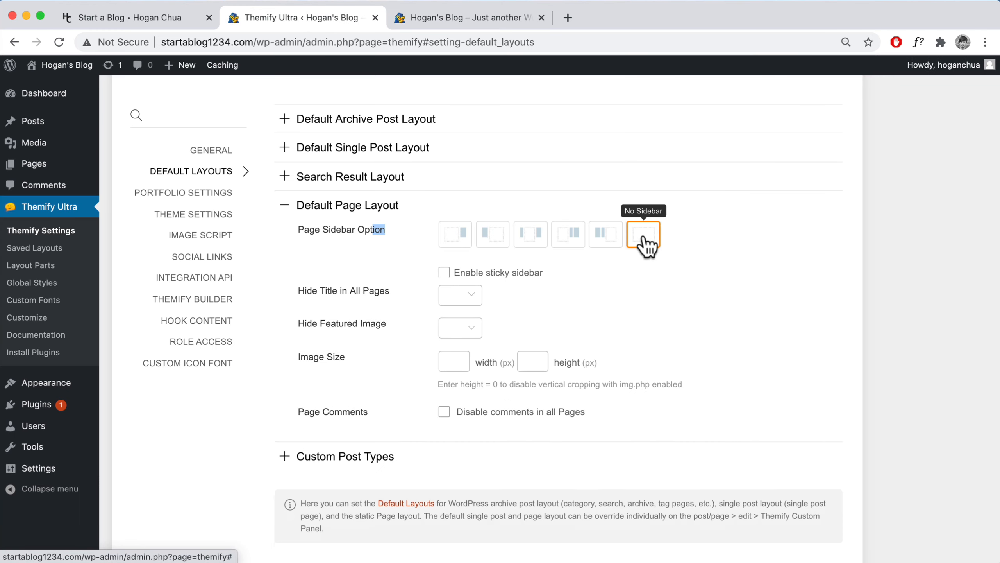
click(458, 277)
click(449, 278)
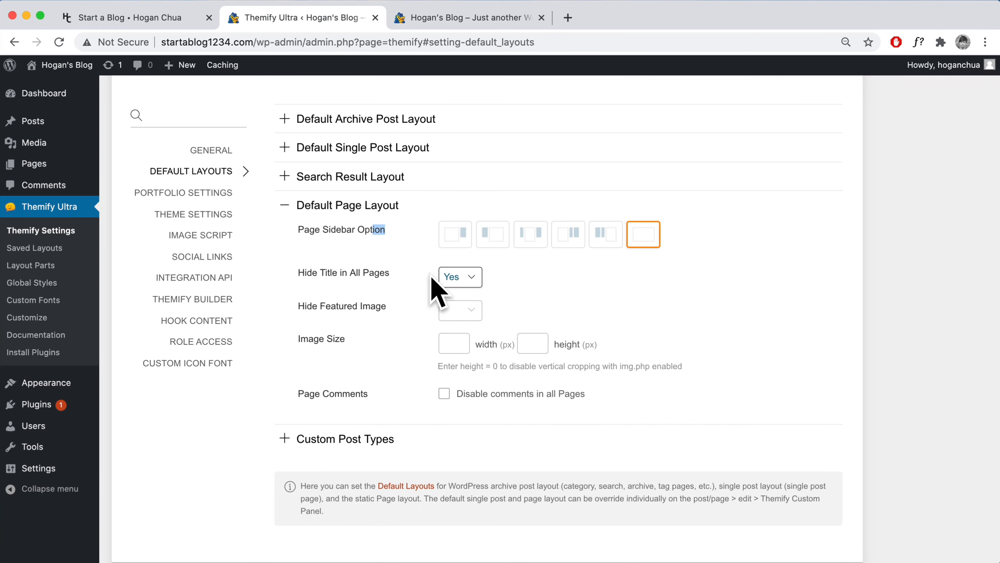
scroll(649, 262, up, 5)
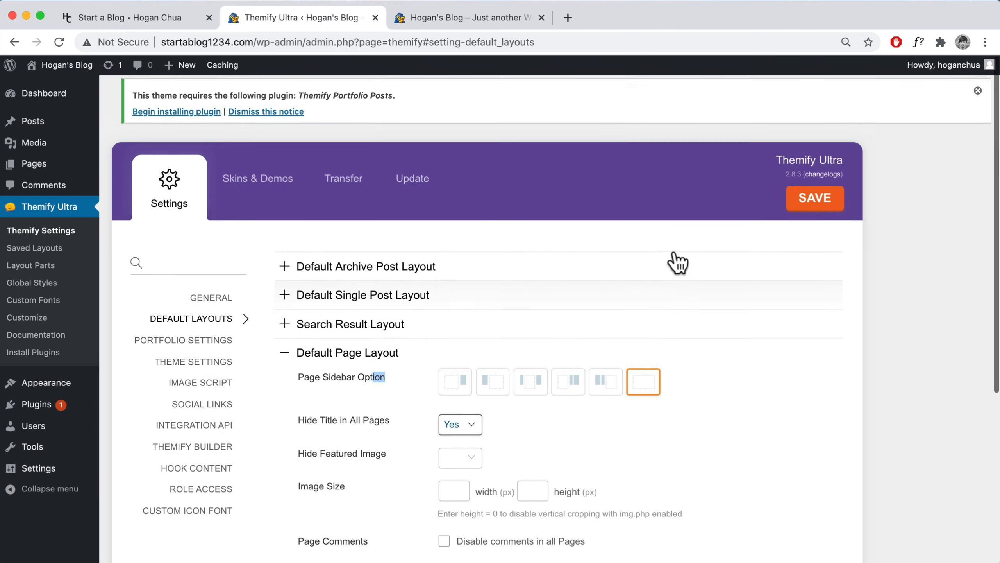
click(805, 204)
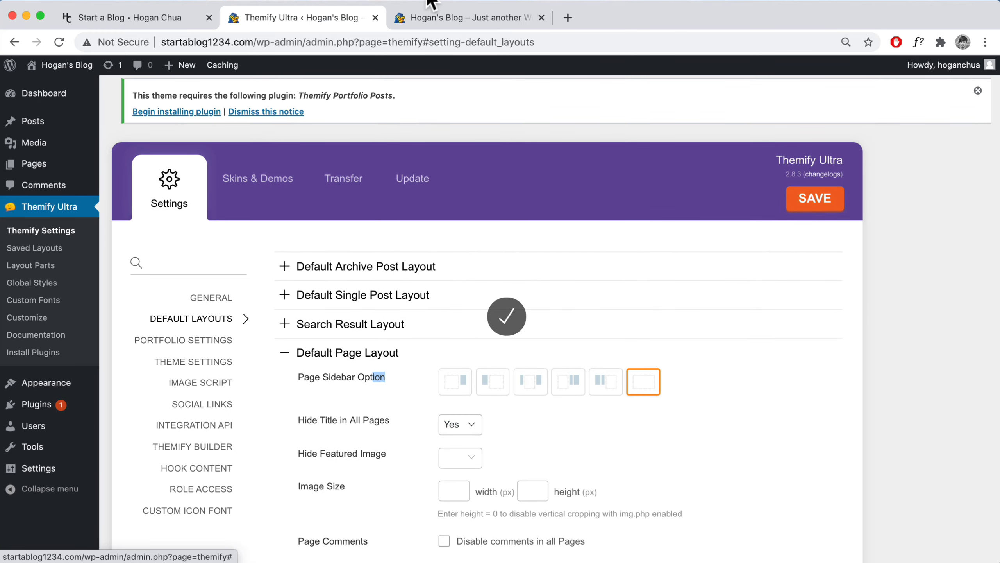
click(423, 19)
click(59, 42)
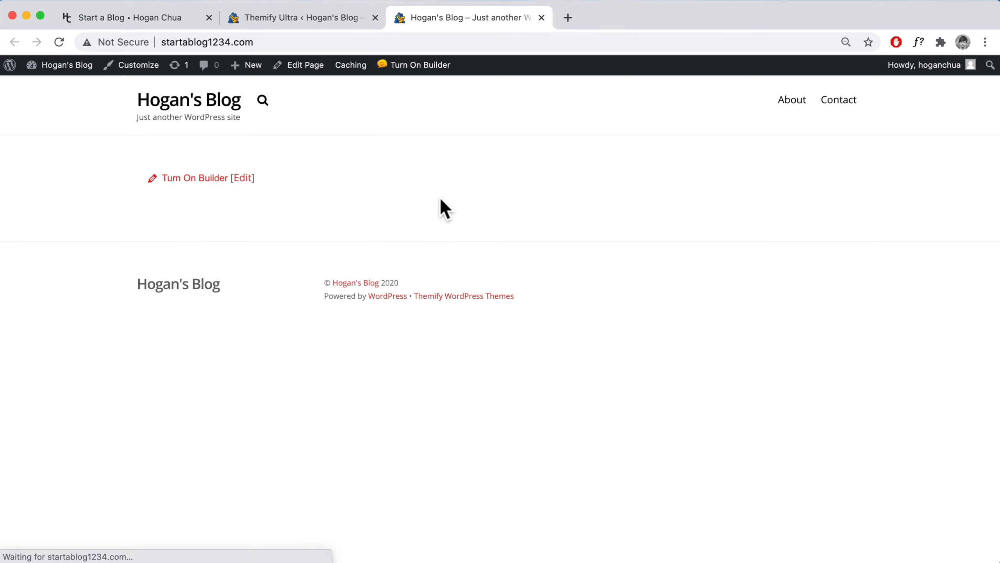
Step: Choose the centered Header Block layout under Theme Appearance, save it, and reload the site
click(256, 17)
click(188, 363)
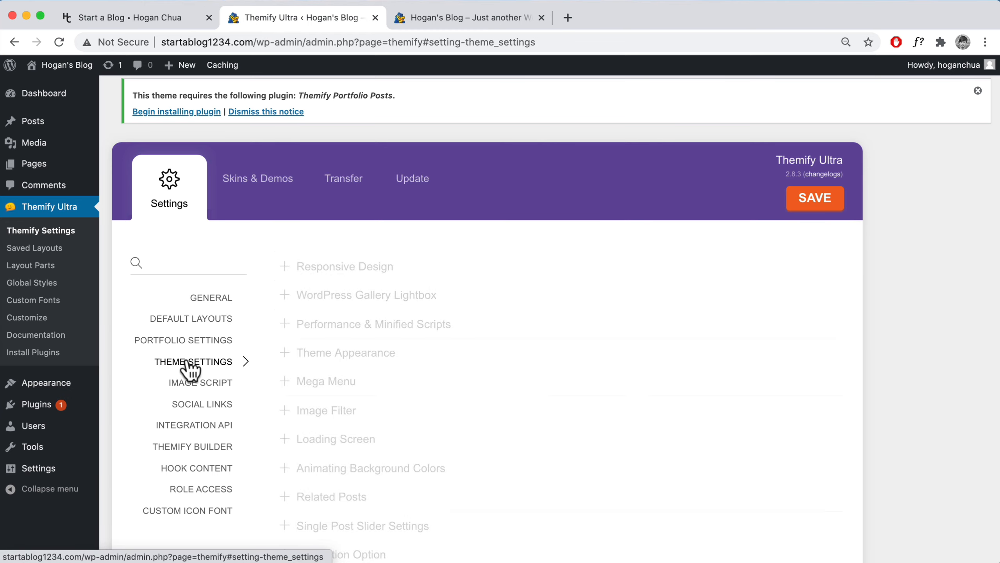
click(311, 355)
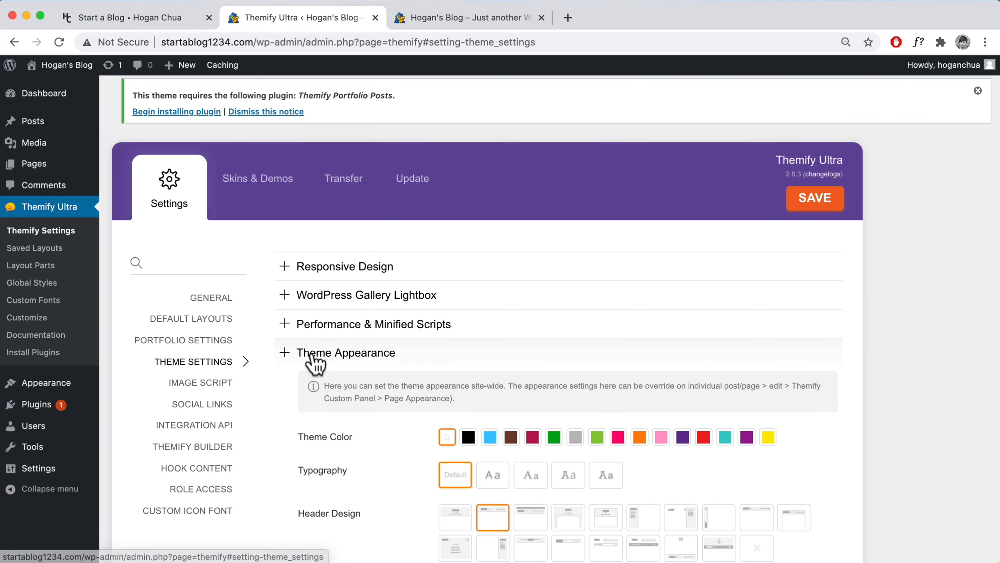
scroll(328, 350, down, 5)
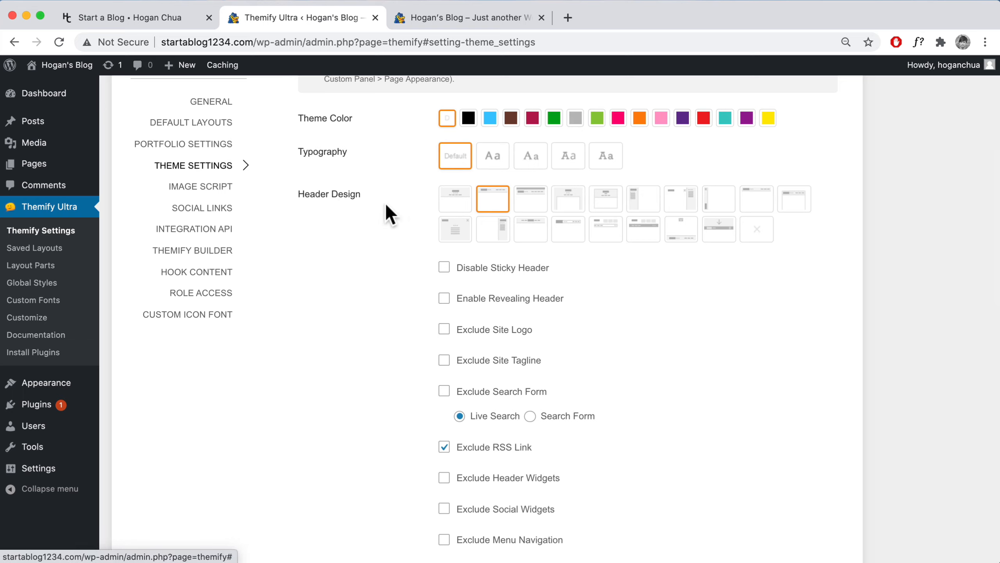
drag(303, 193, 438, 201)
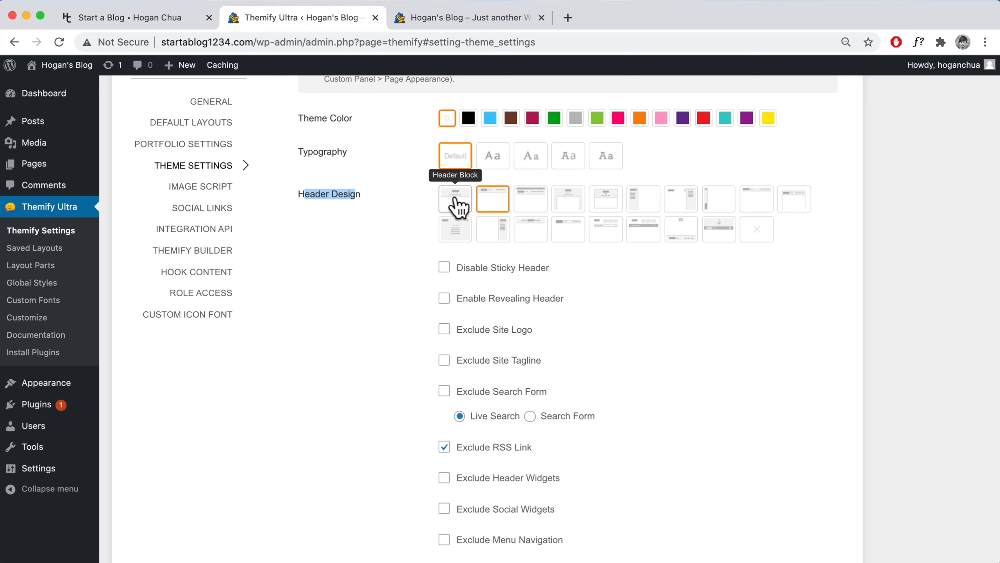
click(462, 203)
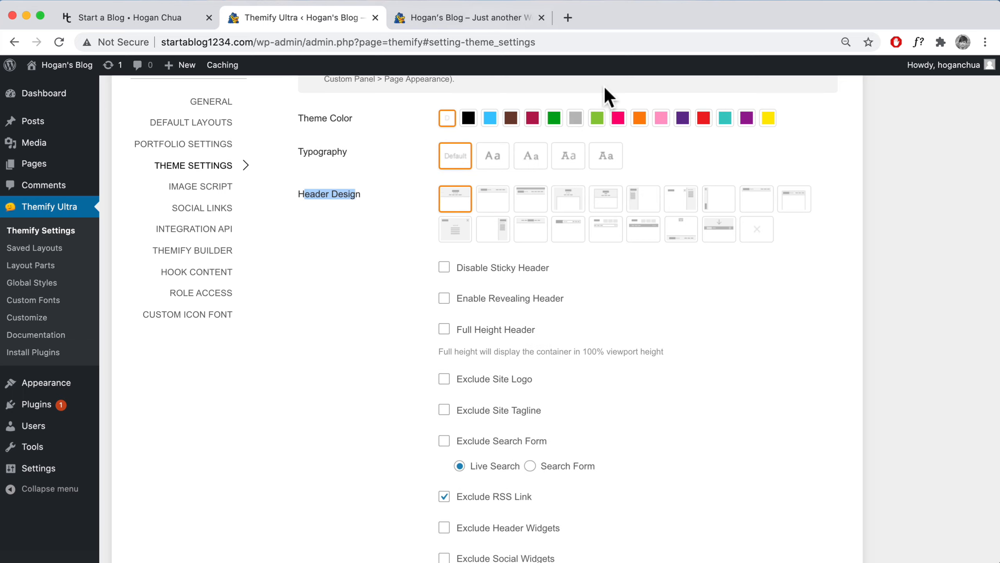
scroll(807, 128, up, 2)
scroll(811, 130, up, 5)
click(810, 201)
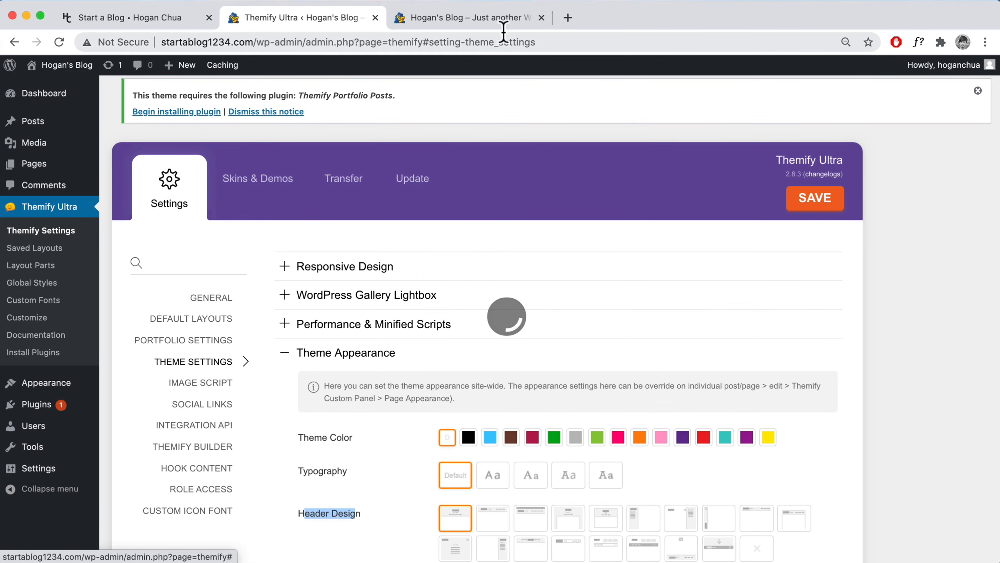
click(503, 21)
click(59, 42)
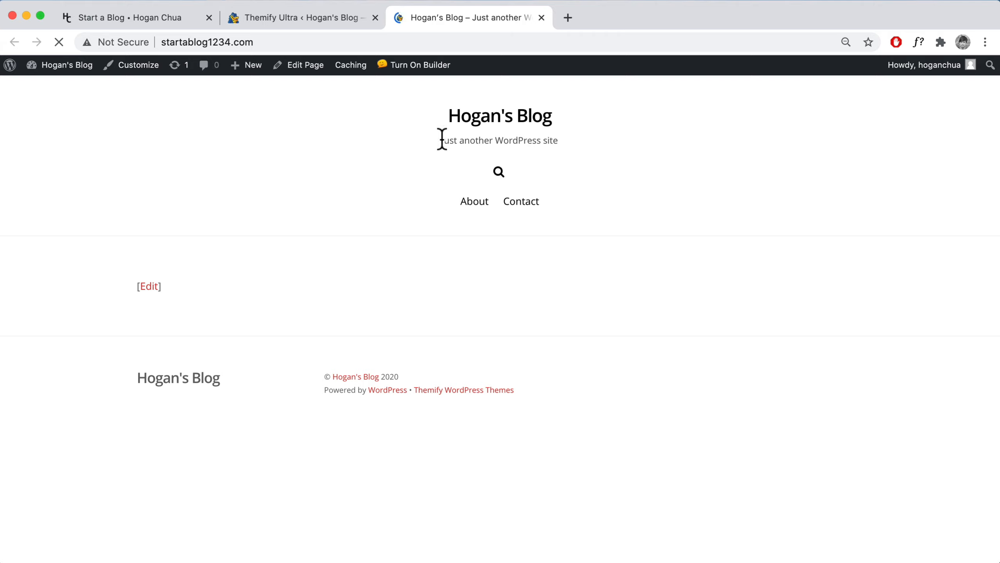
Step: Exclude the site tagline from the header, save the setting, and recheck the front page
drag(442, 138, 552, 134)
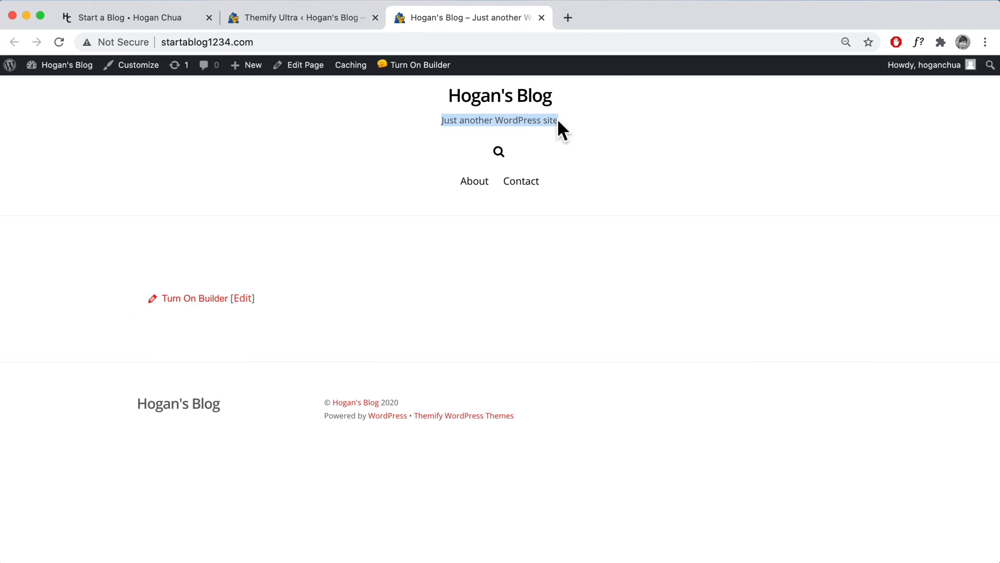
click(239, 20)
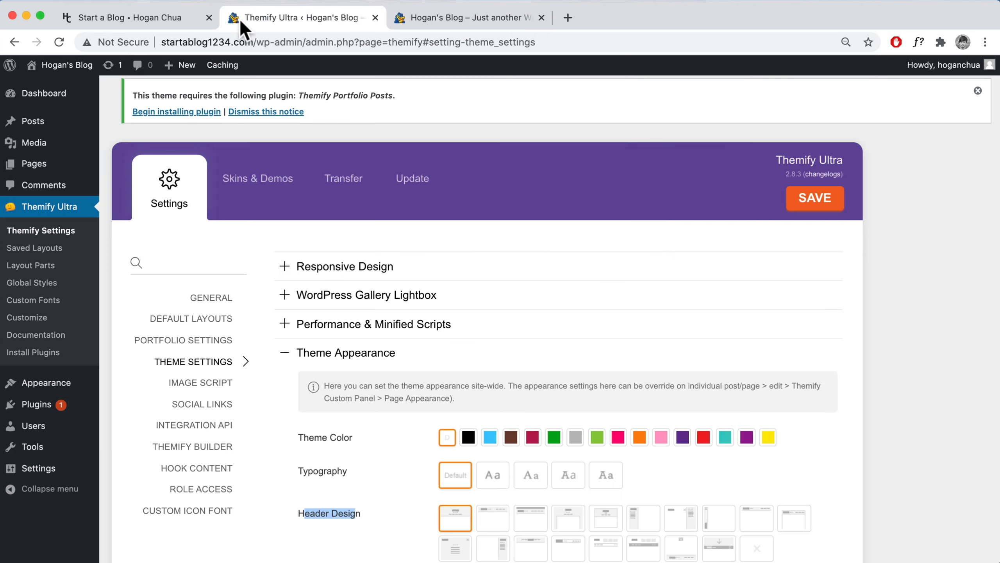
scroll(473, 346, down, 10)
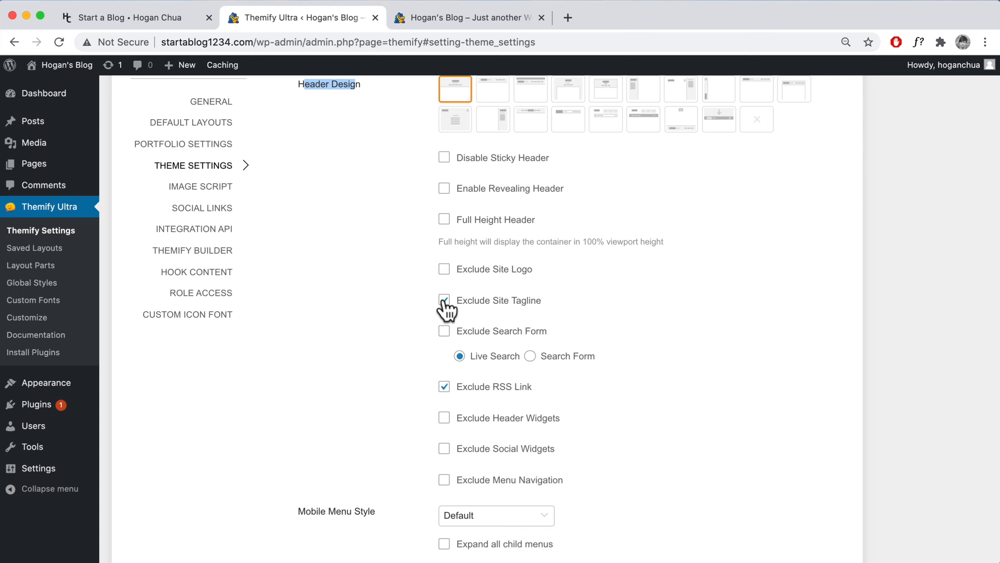
scroll(674, 273, up, 10)
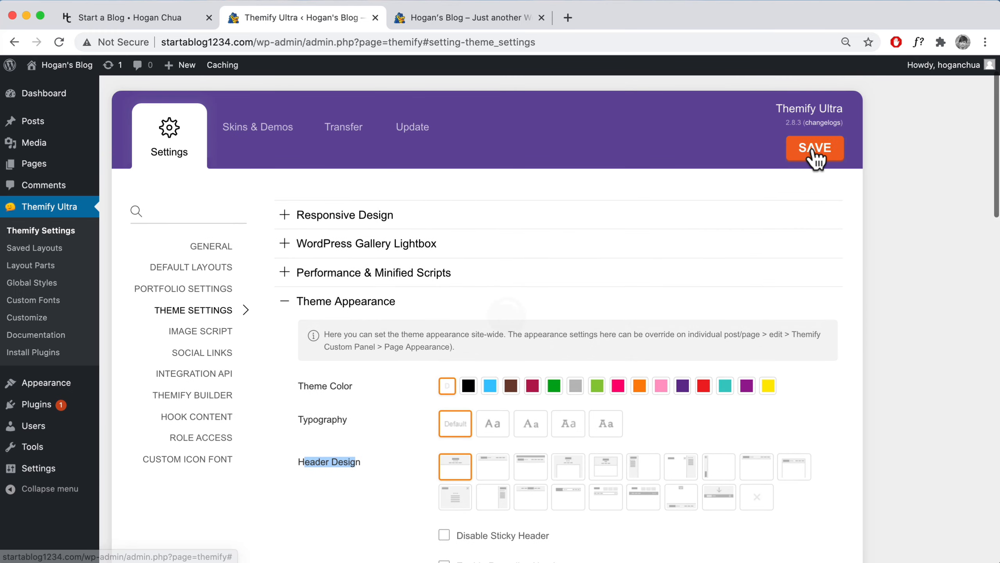
click(813, 152)
scroll(601, 292, down, 15)
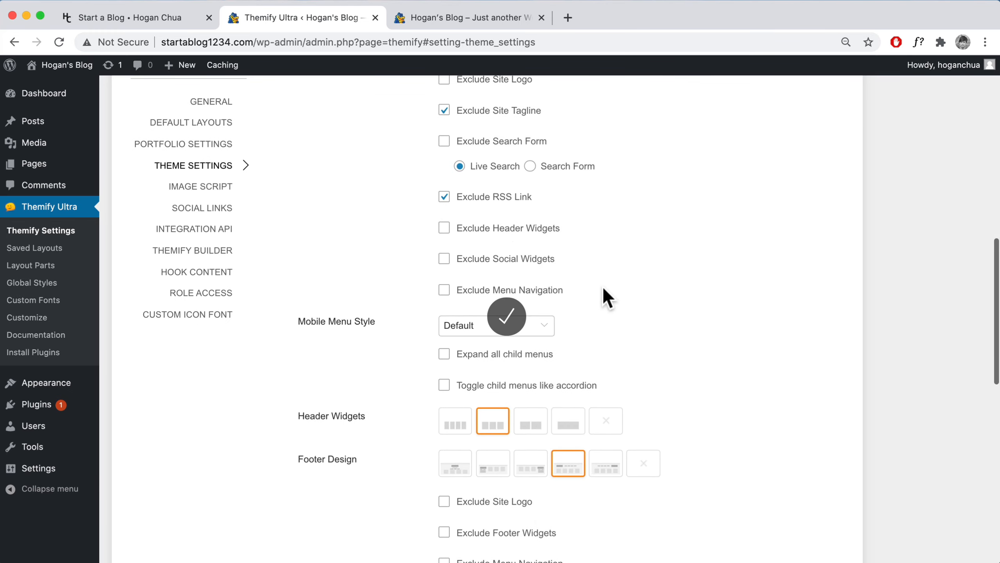
scroll(603, 290, down, 5)
drag(351, 240, 299, 238)
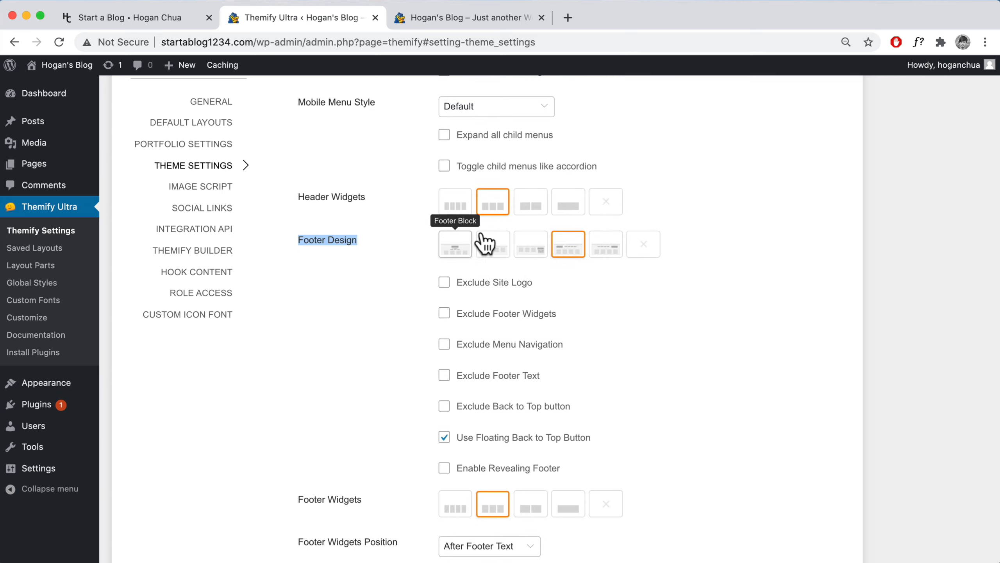
click(422, 18)
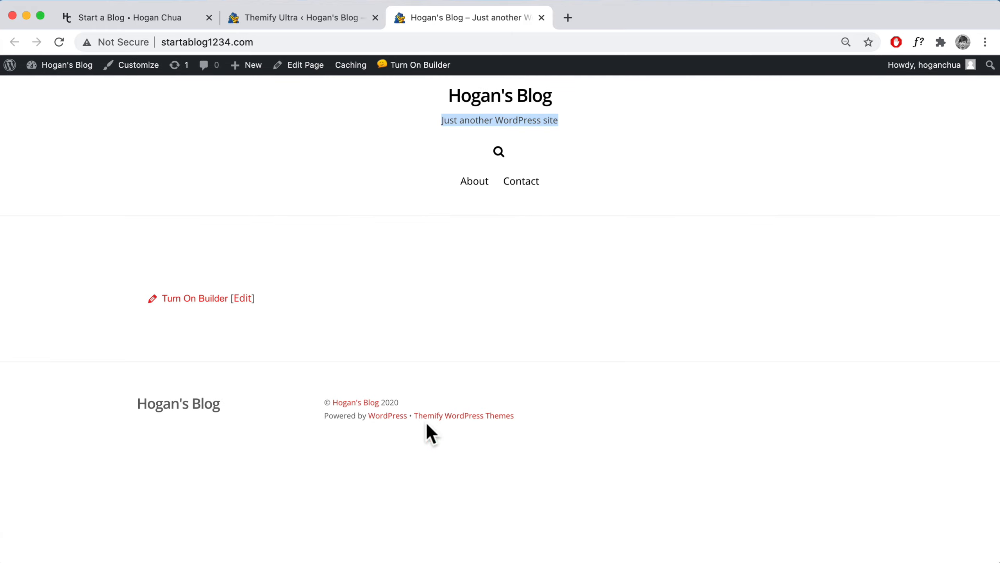
click(311, 18)
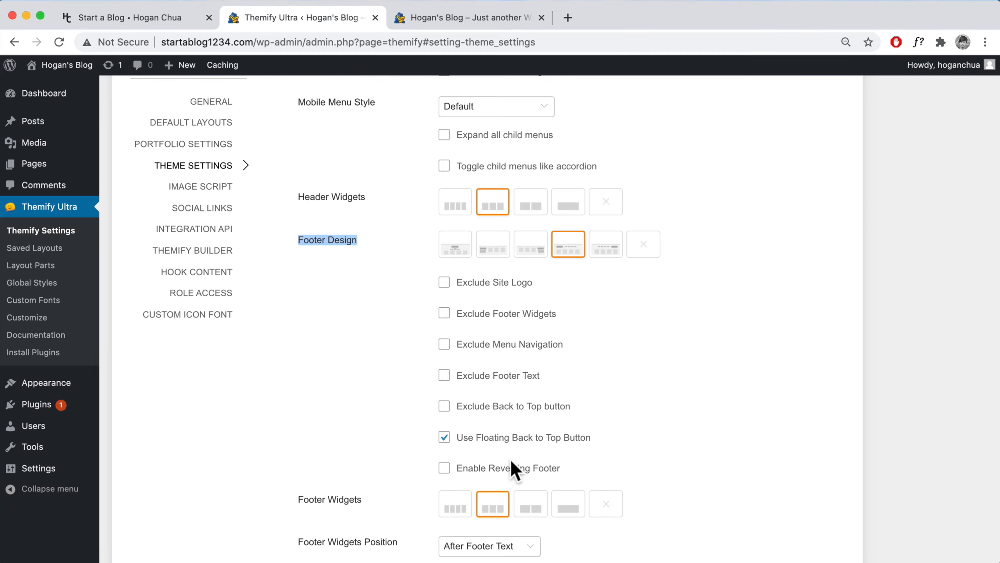
Step: Choose the centered Footer Block footer layout, save it, and reload the site
scroll(511, 461, down, 3)
click(455, 126)
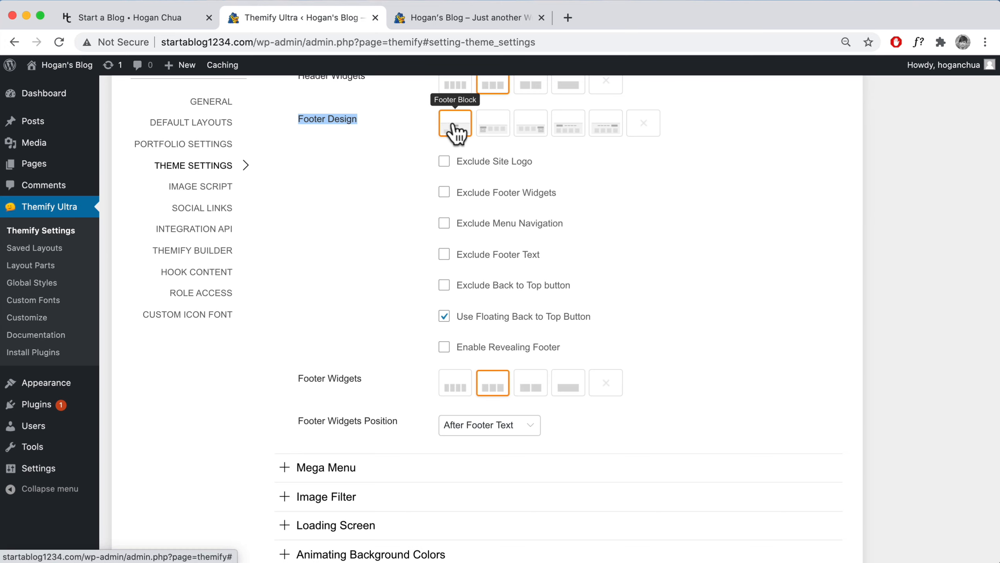
scroll(774, 174, up, 4)
scroll(772, 175, up, 10)
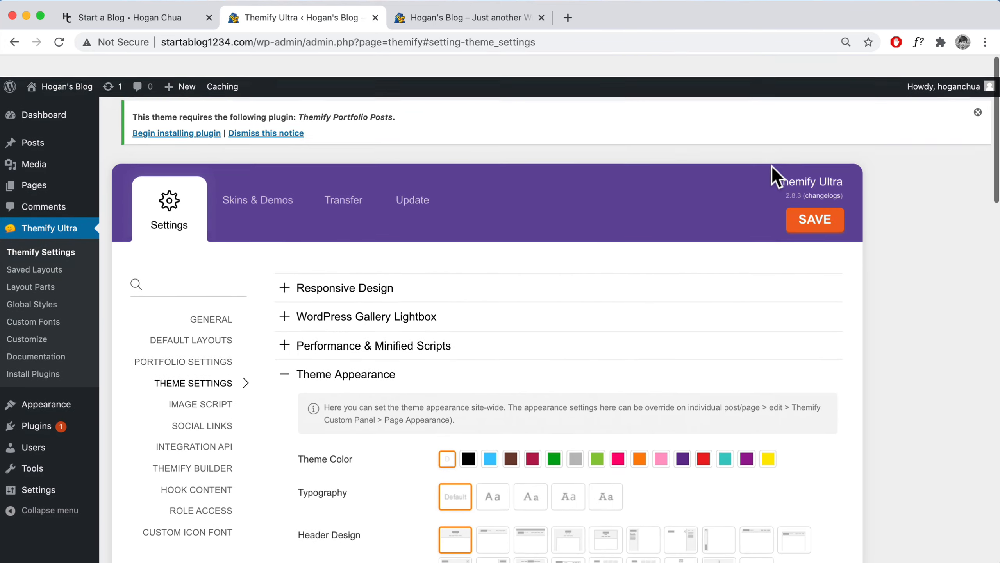
click(813, 199)
click(479, 18)
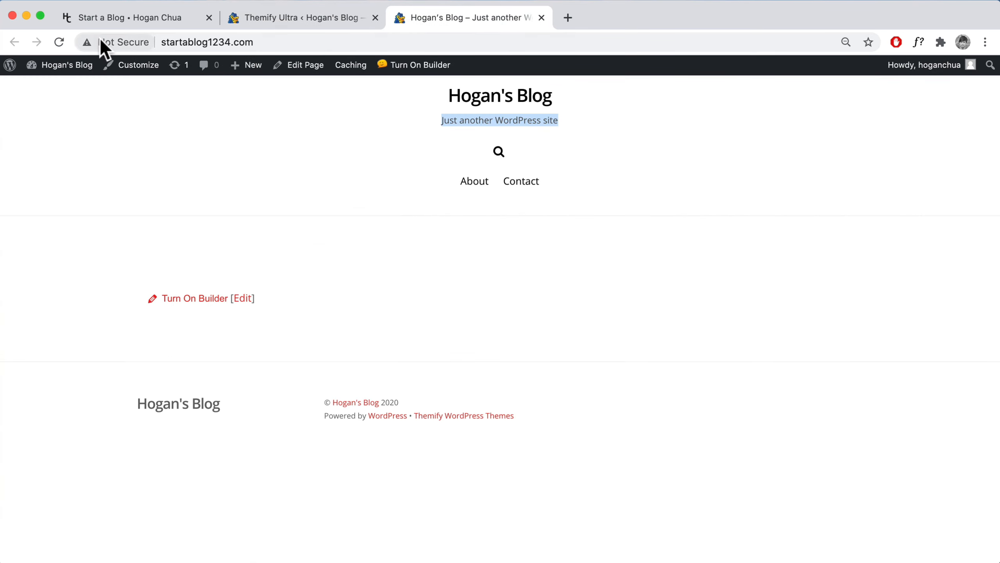
click(59, 42)
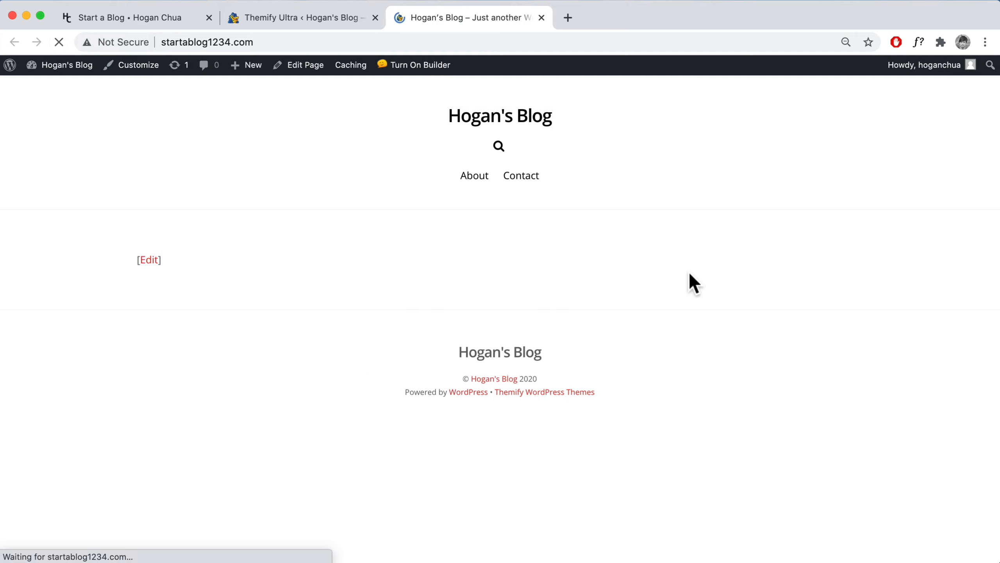
drag(596, 422, 406, 417)
Step: Hide Footer Text Two to remove the Powered by credit line, save, and reload the site
click(331, 25)
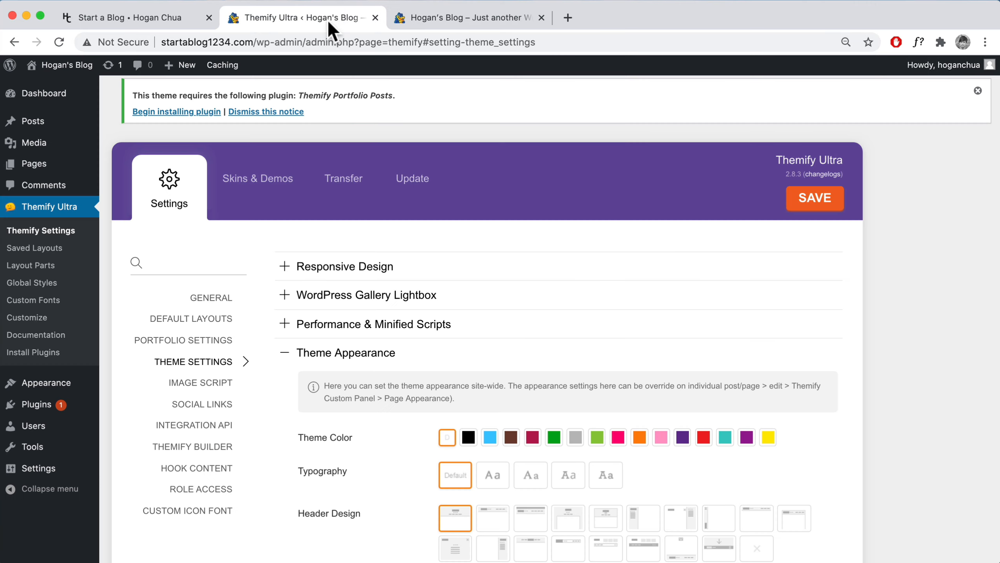
scroll(459, 283, down, 15)
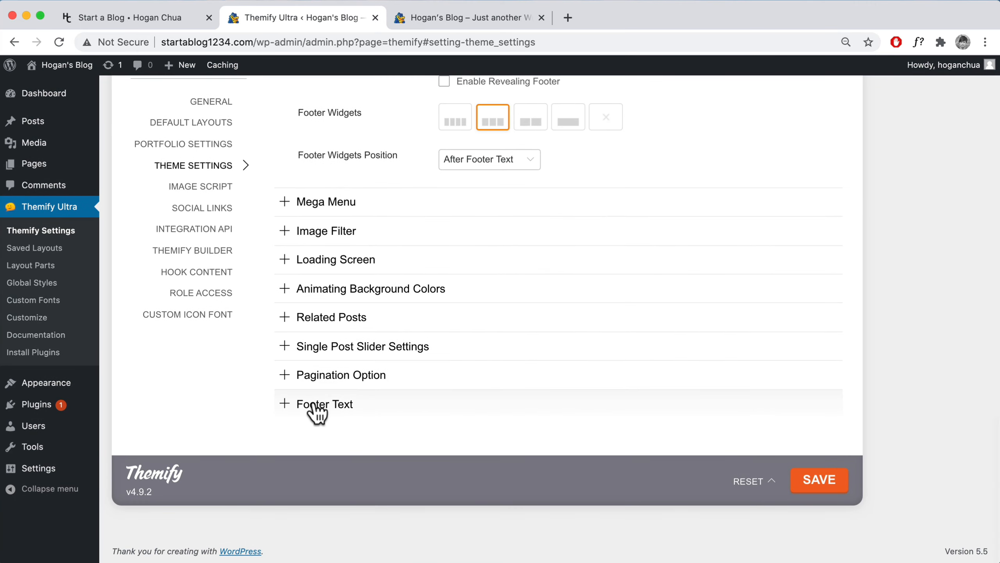
click(309, 406)
scroll(449, 408, down, 8)
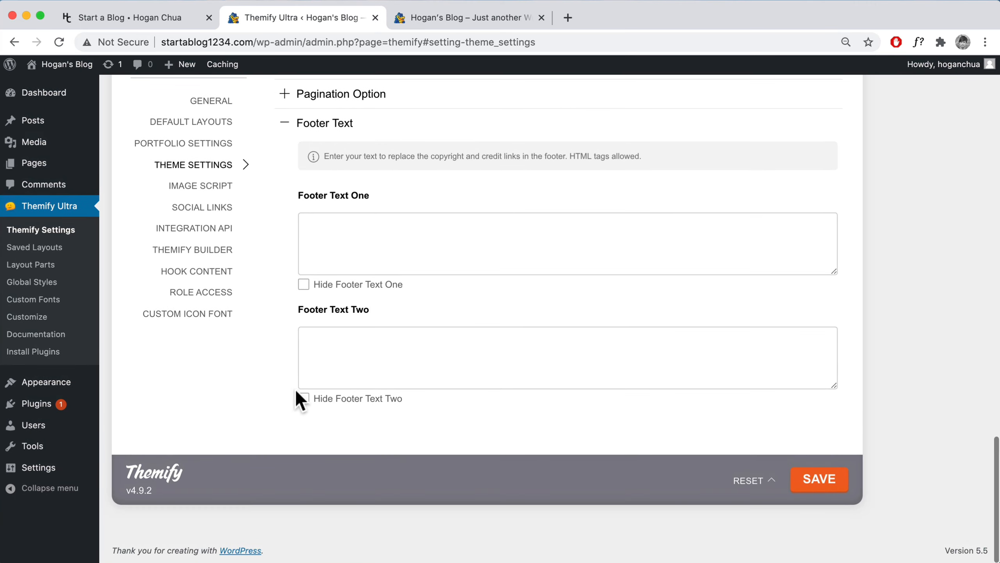
drag(299, 317, 370, 307)
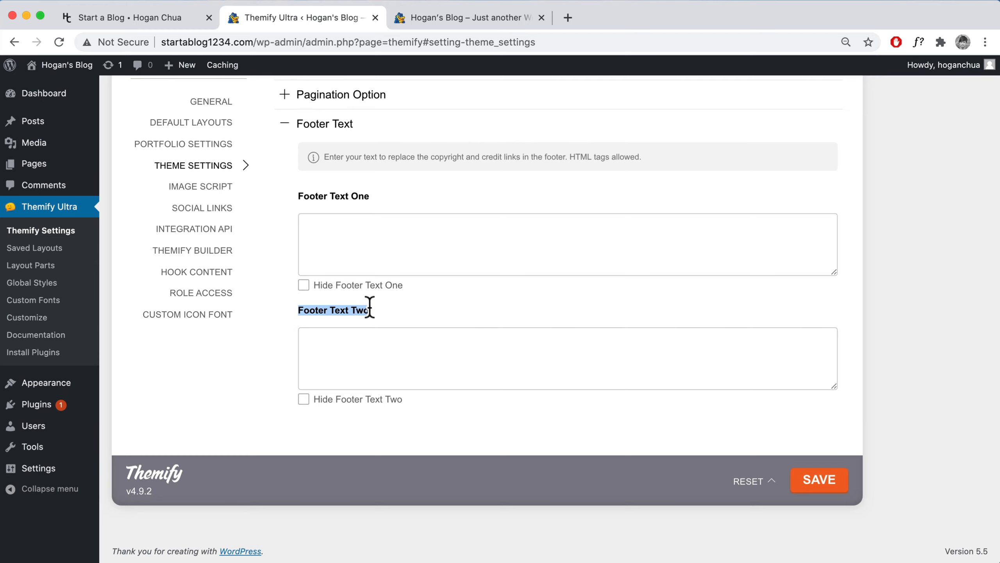
click(304, 400)
click(836, 488)
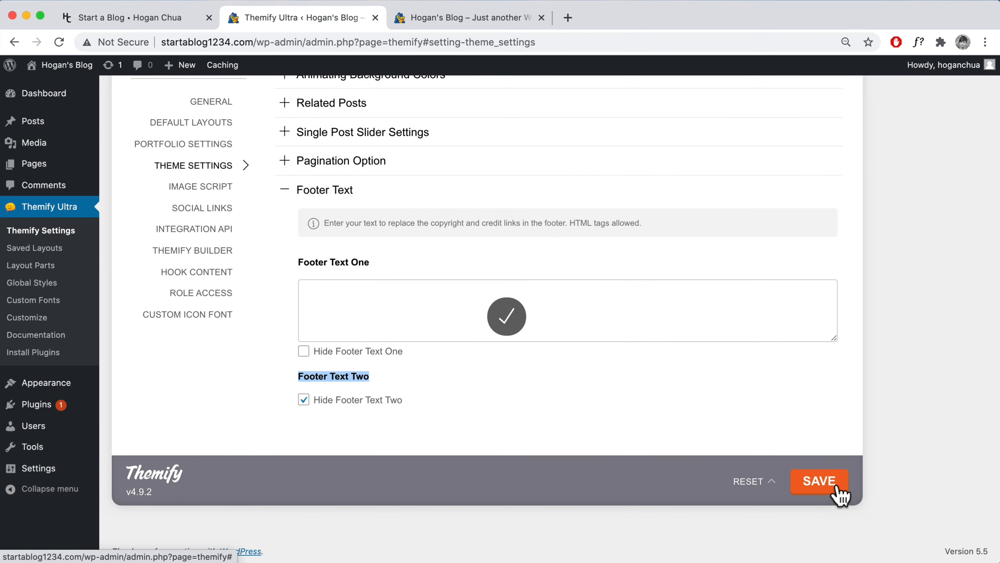
click(463, 25)
click(59, 42)
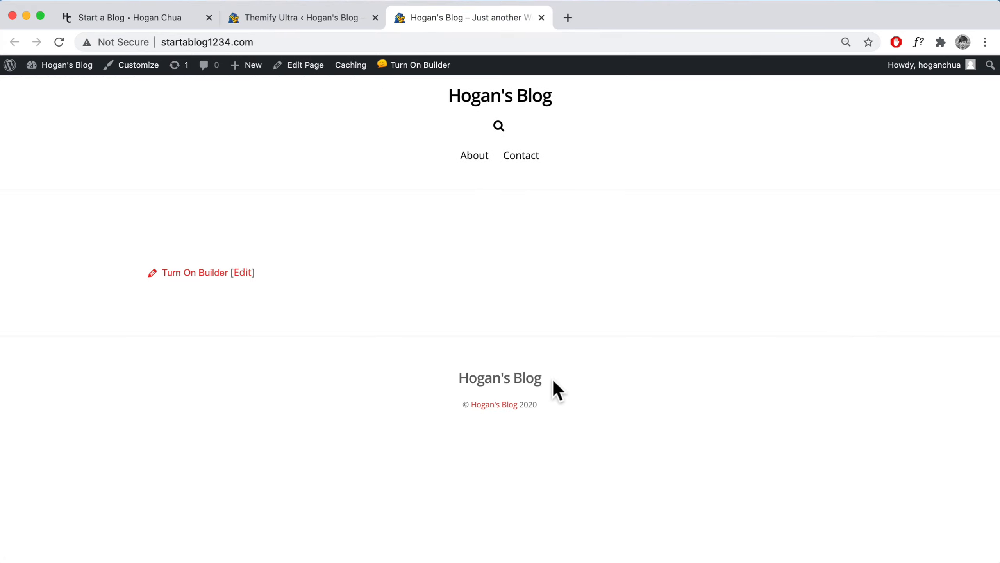
Step: Exclude the Hogan's Blog site logo from the footer and save the theme settings
drag(587, 379, 447, 377)
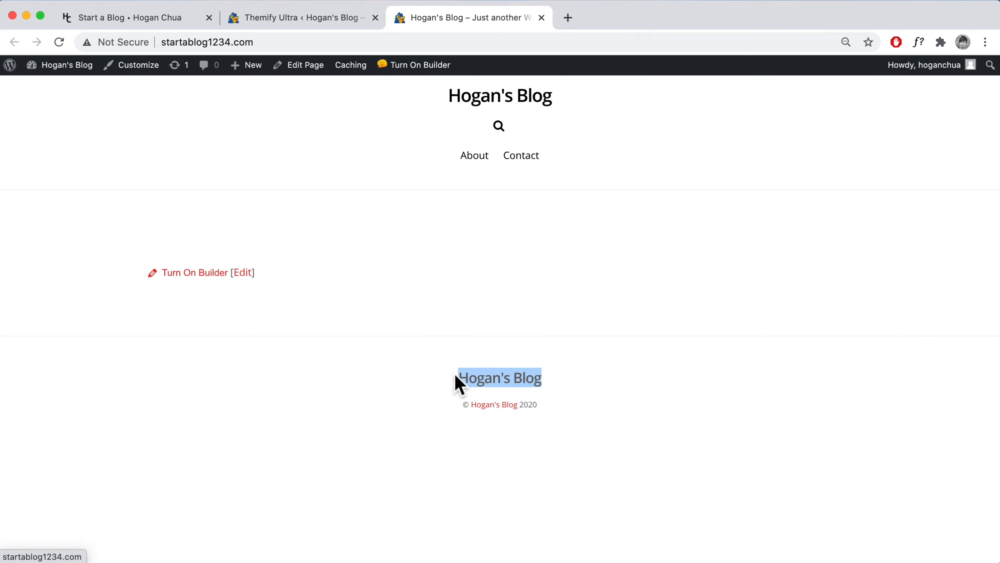
click(250, 20)
scroll(480, 256, up, 10)
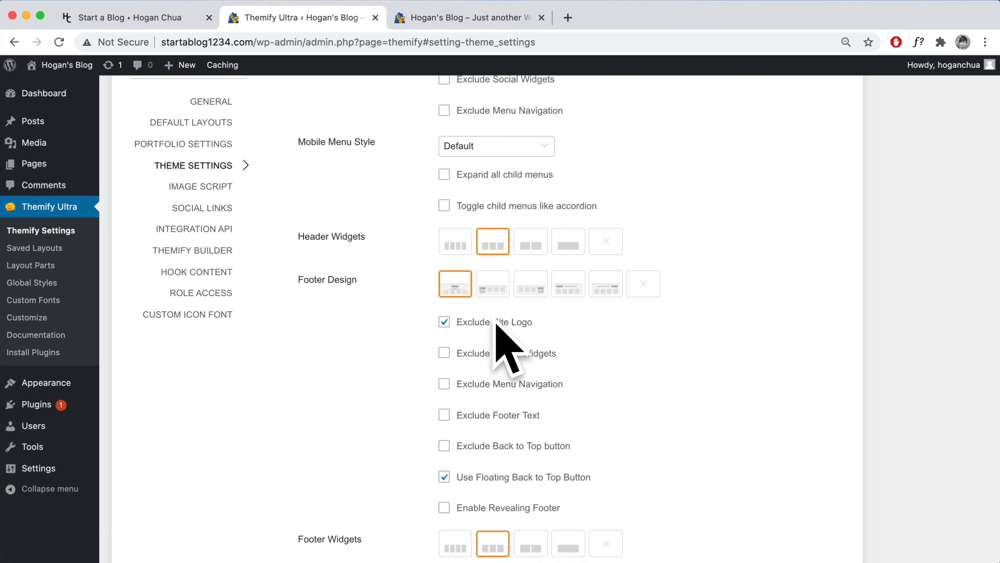
scroll(621, 316, up, 8)
scroll(630, 334, up, 10)
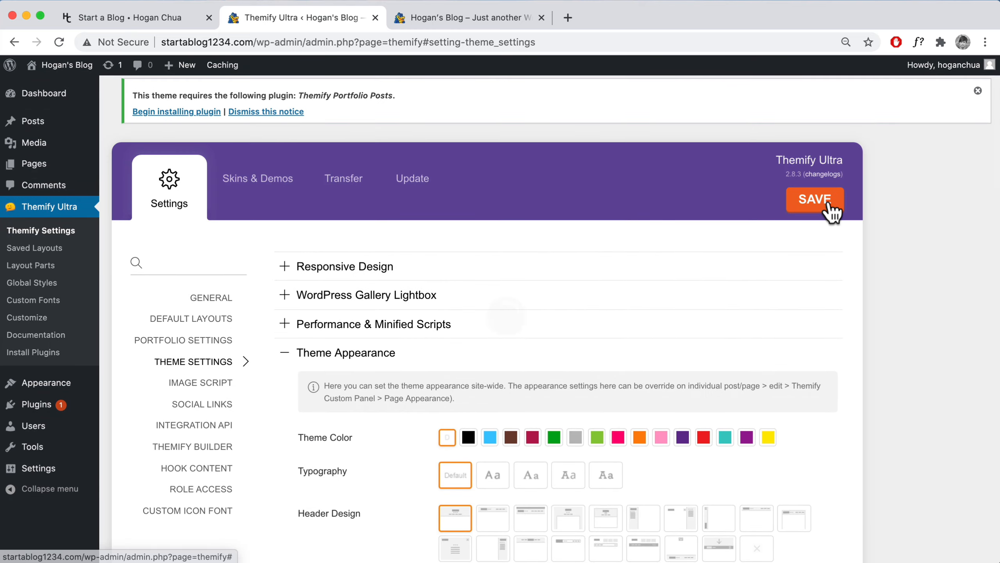
click(829, 206)
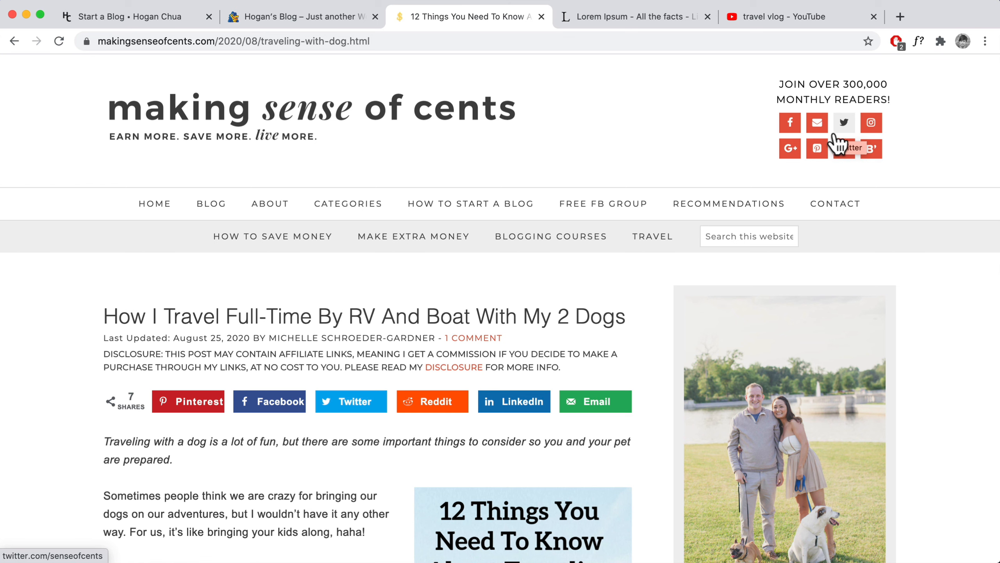
Step: Scroll through the Making Sense of Cents dog-travel article, then return to the Hogan's Blog tab
scroll(489, 339, down, 2)
scroll(487, 335, down, 6)
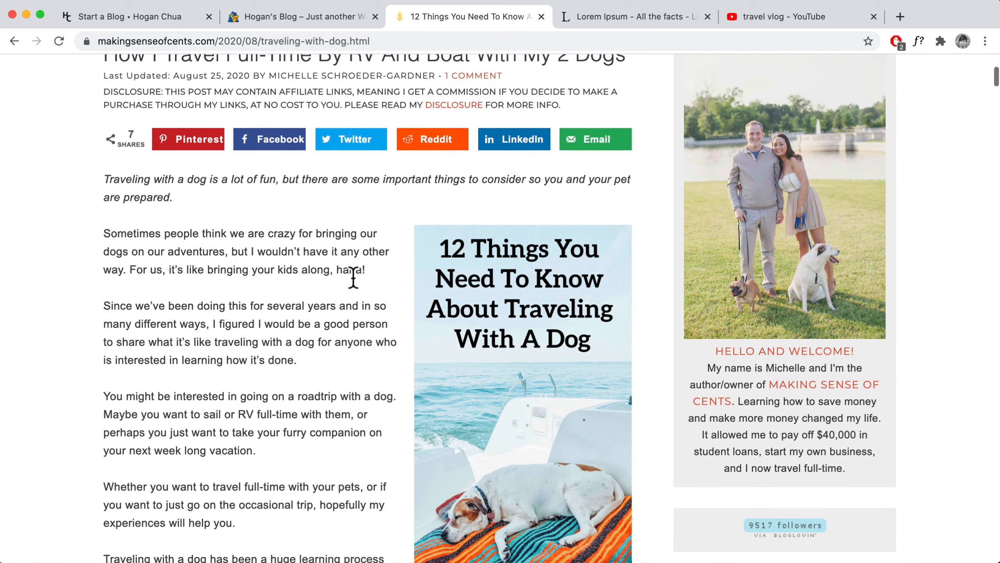
scroll(281, 253, up, 3)
scroll(308, 226, down, 7)
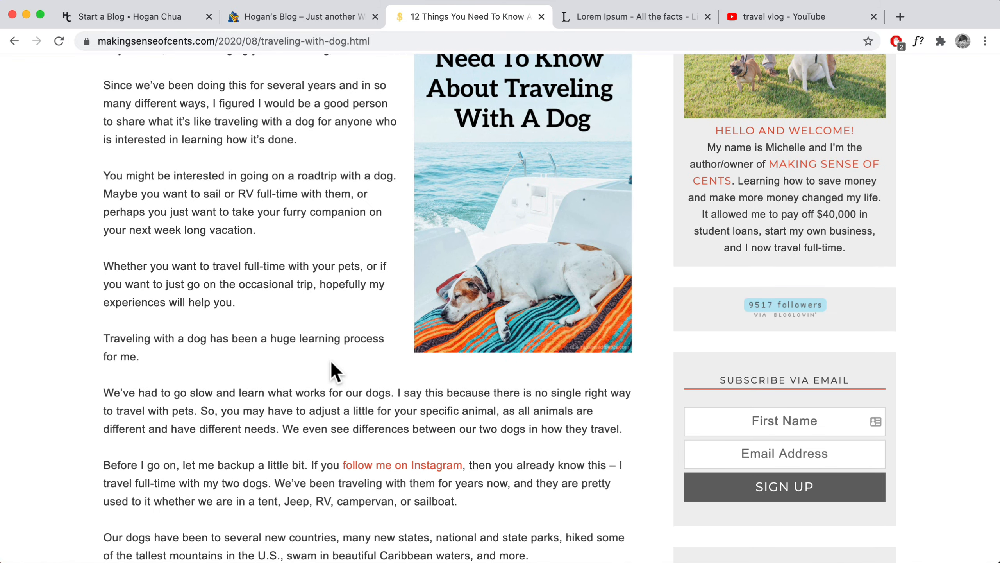
click(310, 18)
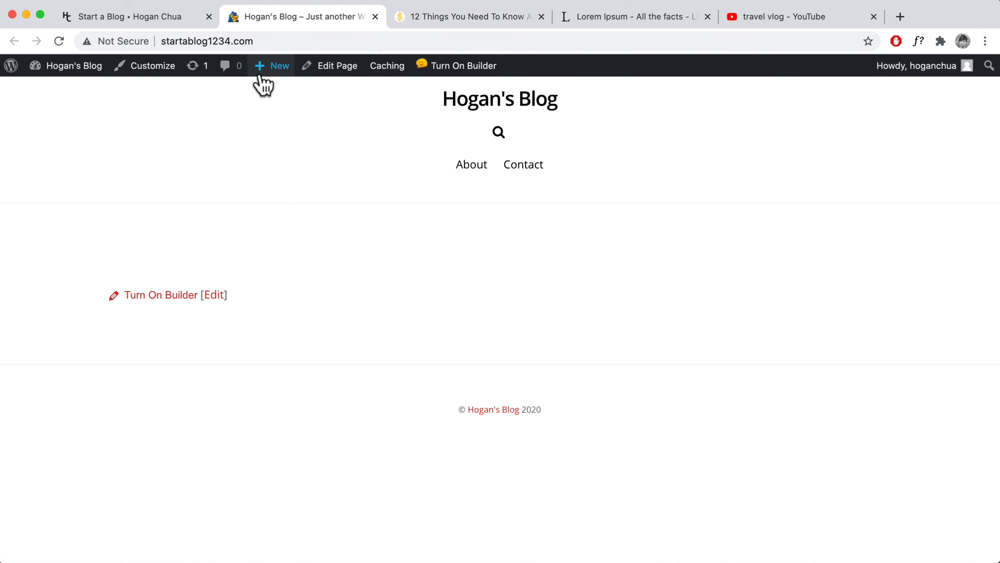
Step: Add a new post titled 'How to add a blog post' and publish it
mouse_move(260, 73)
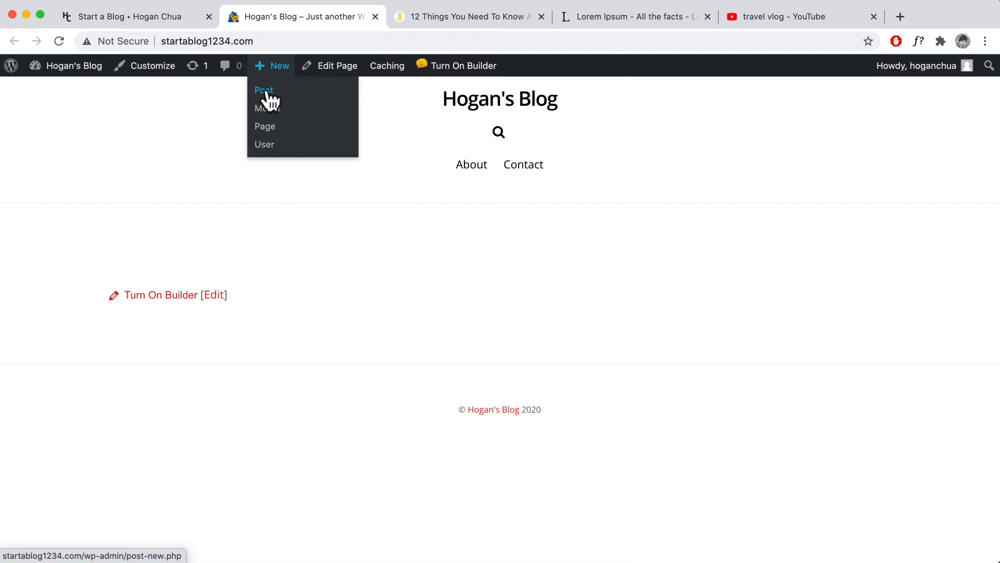
click(264, 91)
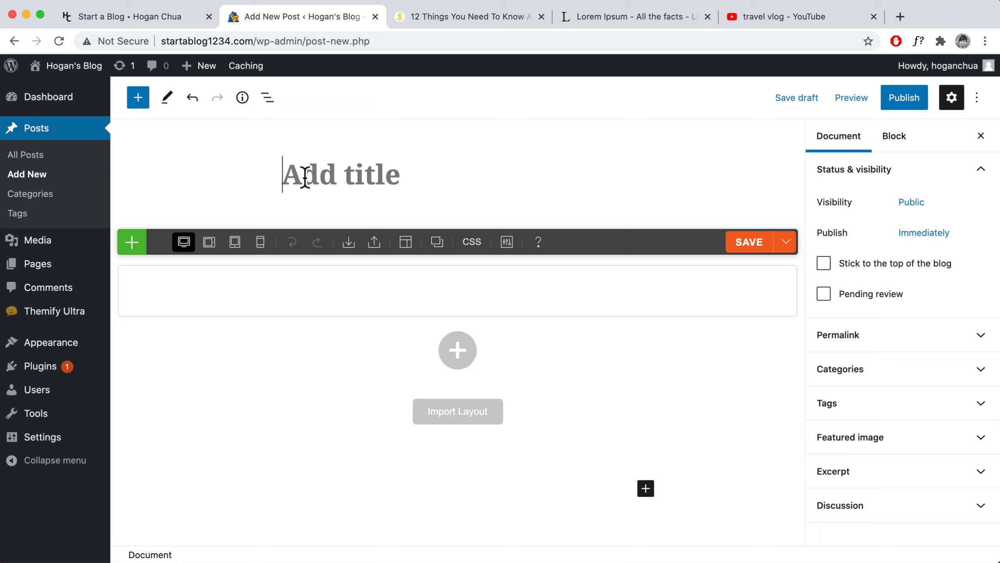
text(How to add)
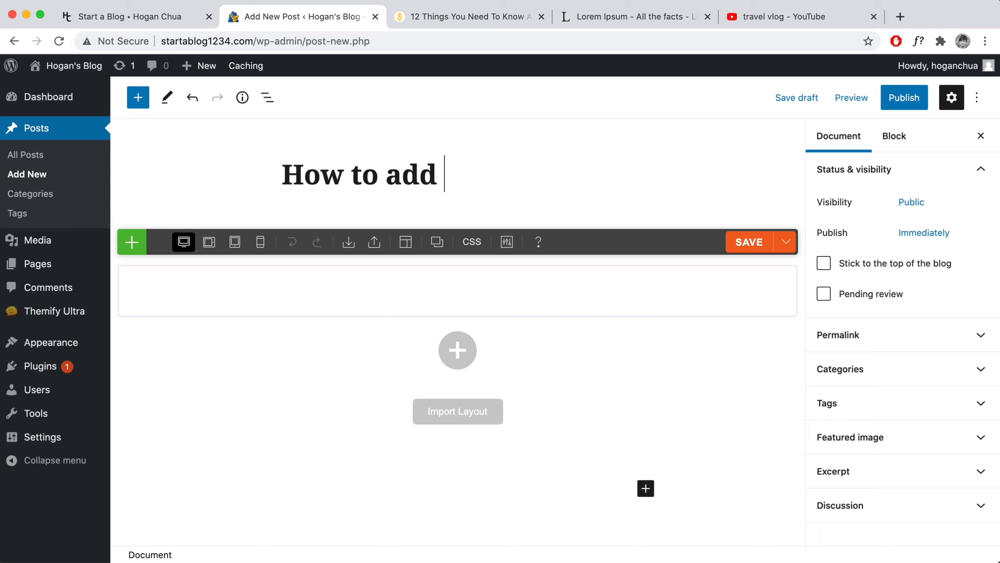
text( a blog post)
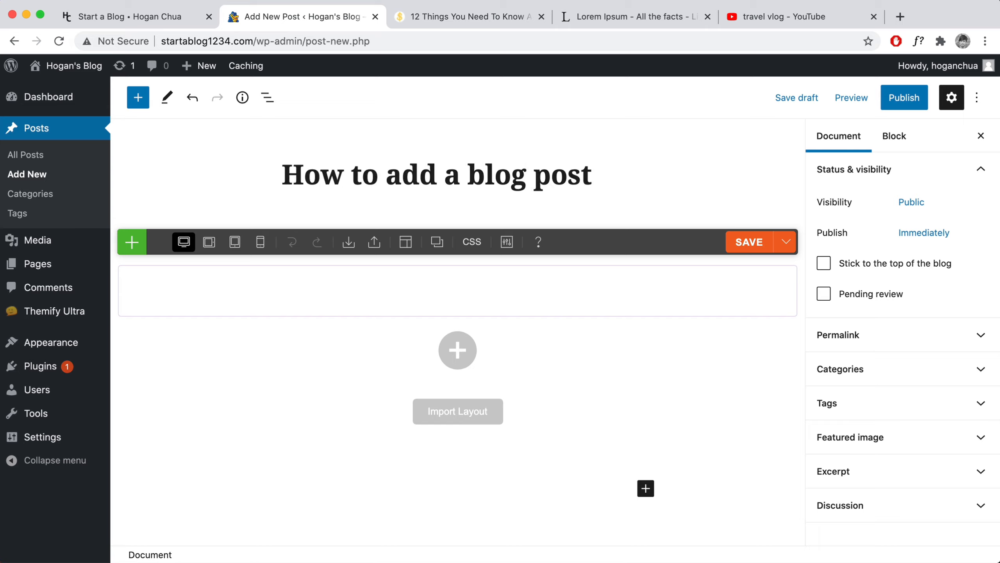
click(900, 100)
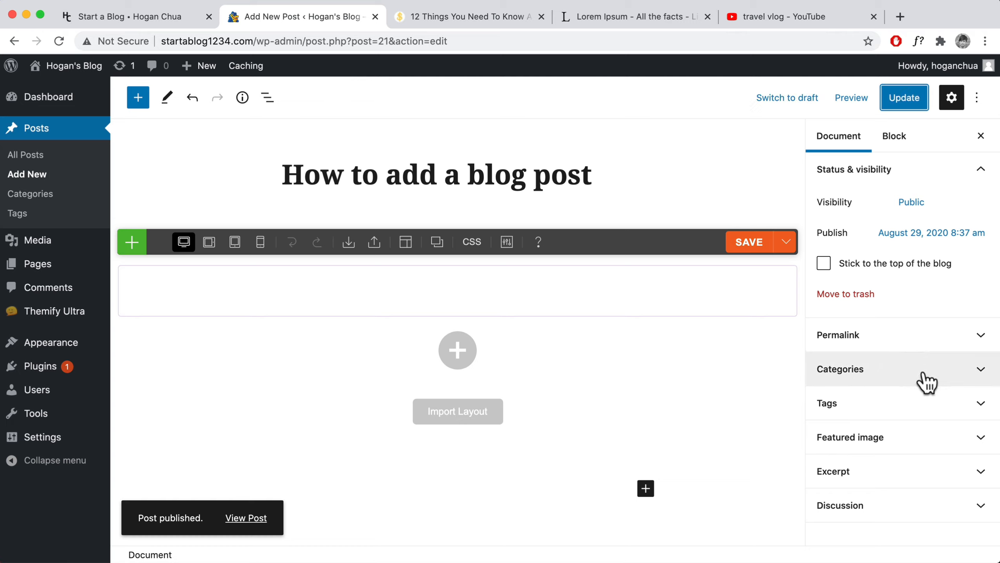
Step: Create a new Travel category for the post and untick Uncategorized
click(899, 375)
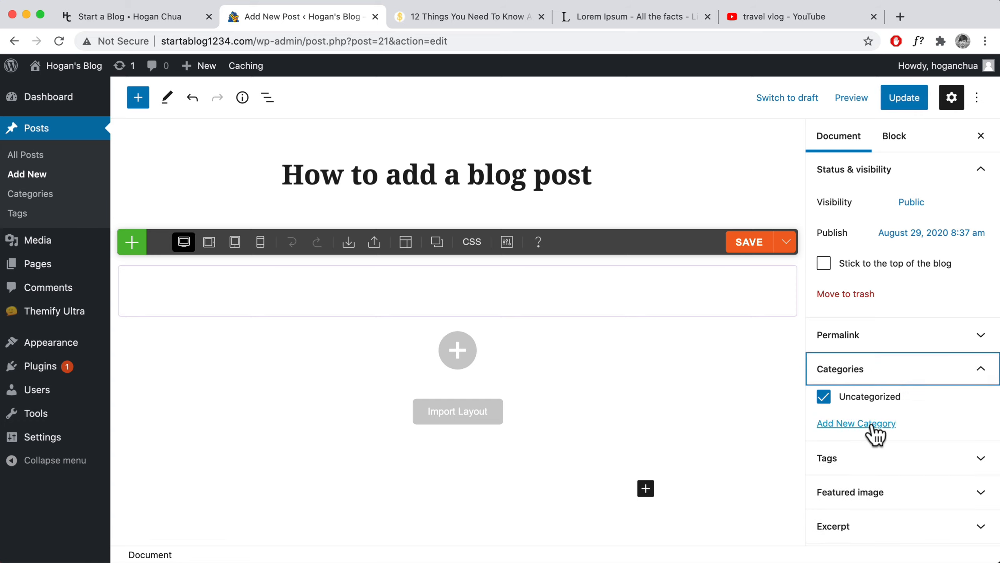
click(869, 424)
click(848, 464)
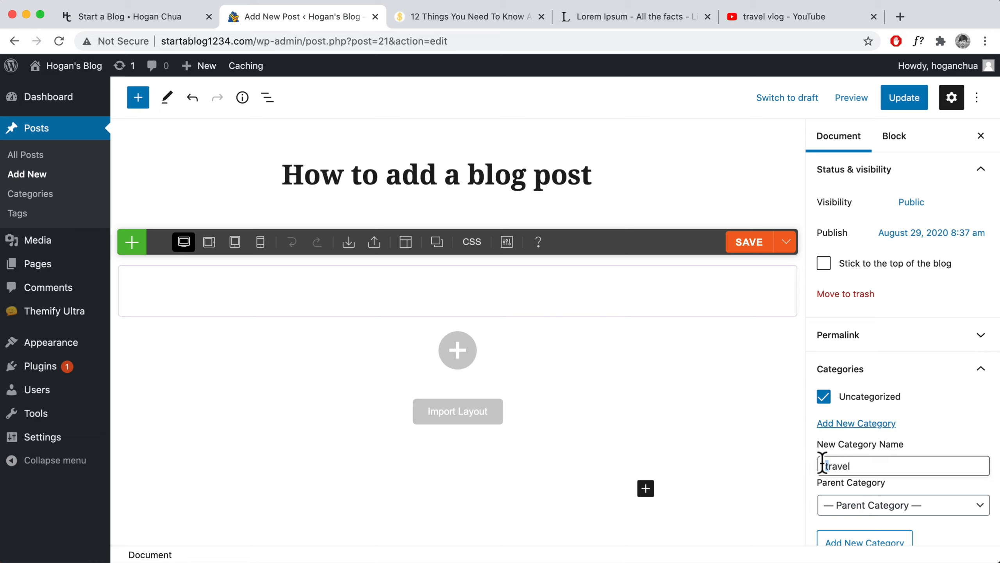
scroll(973, 418, down, 3)
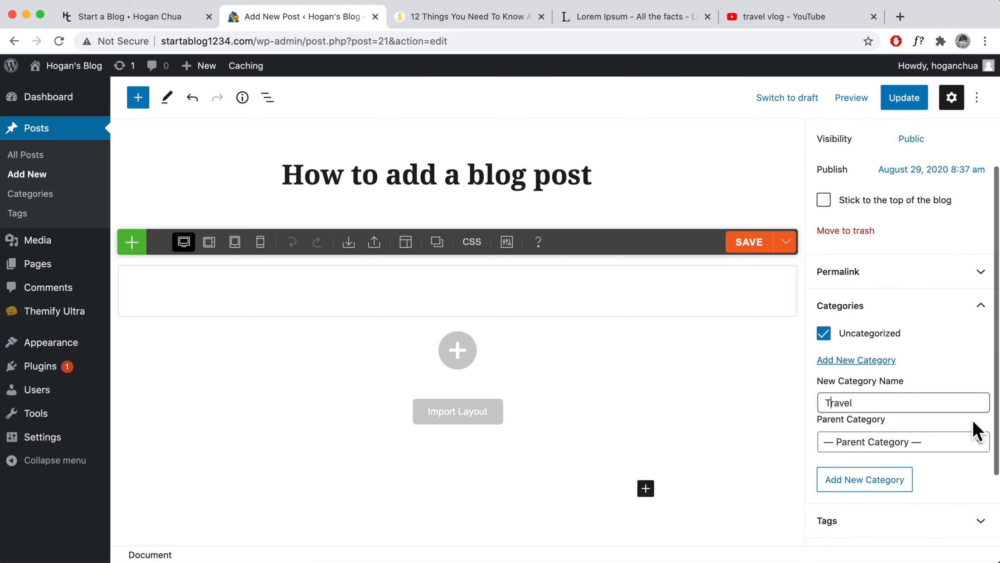
click(891, 460)
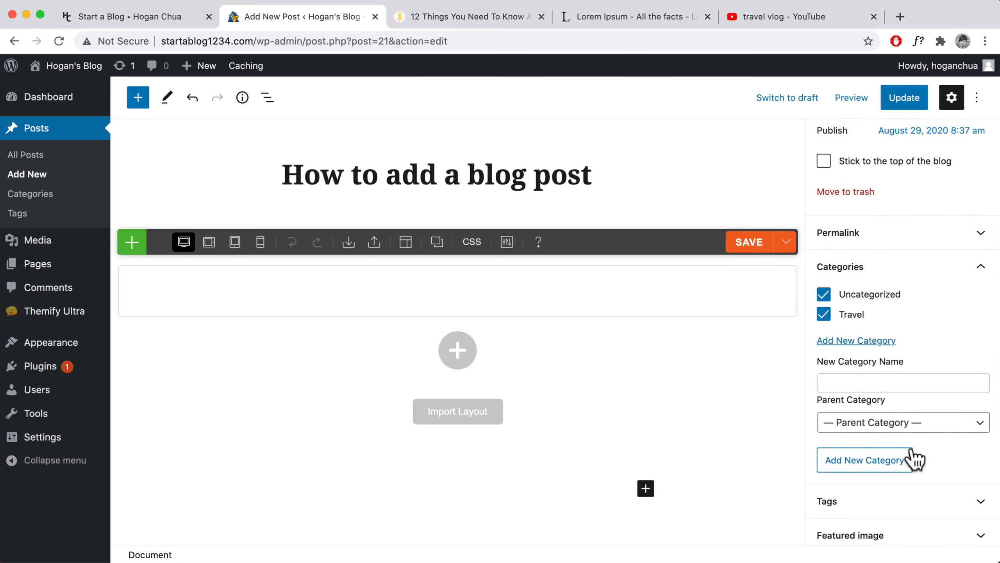
click(827, 295)
Step: Tag the post bali and luxury resort, then expand the Featured image panel
scroll(882, 440, down, 3)
click(874, 433)
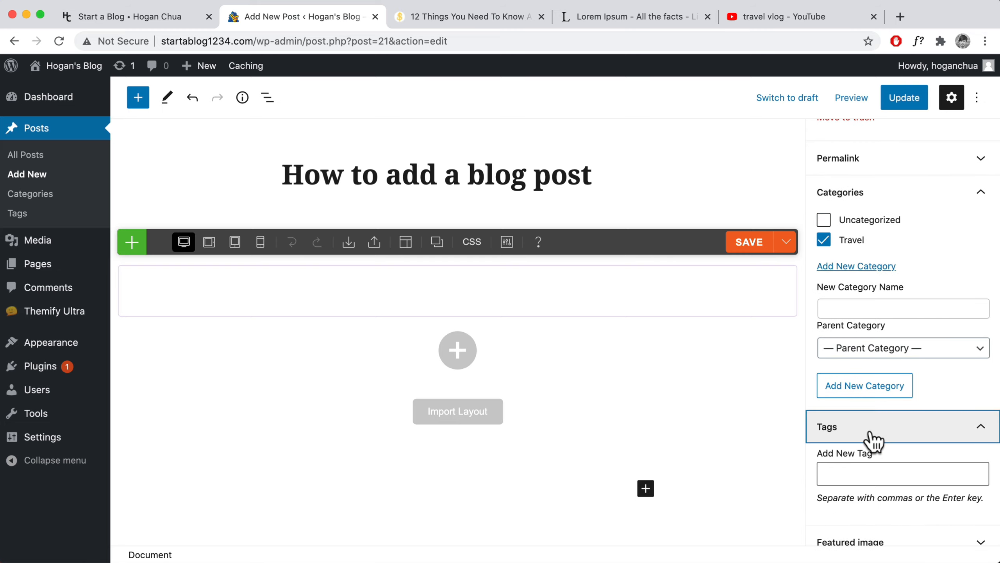
scroll(866, 437, down, 2)
click(860, 421)
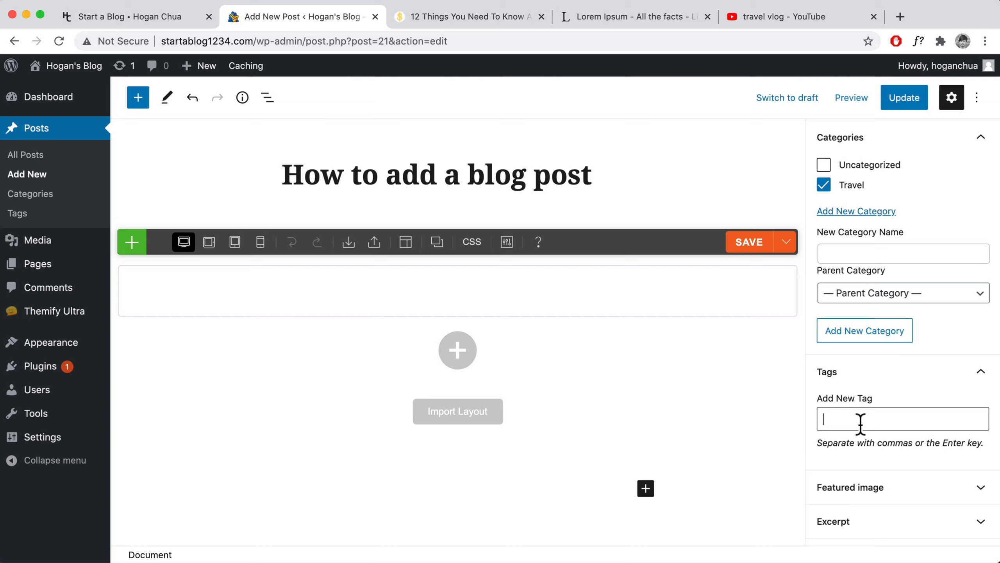
text(bali)
key(Return)
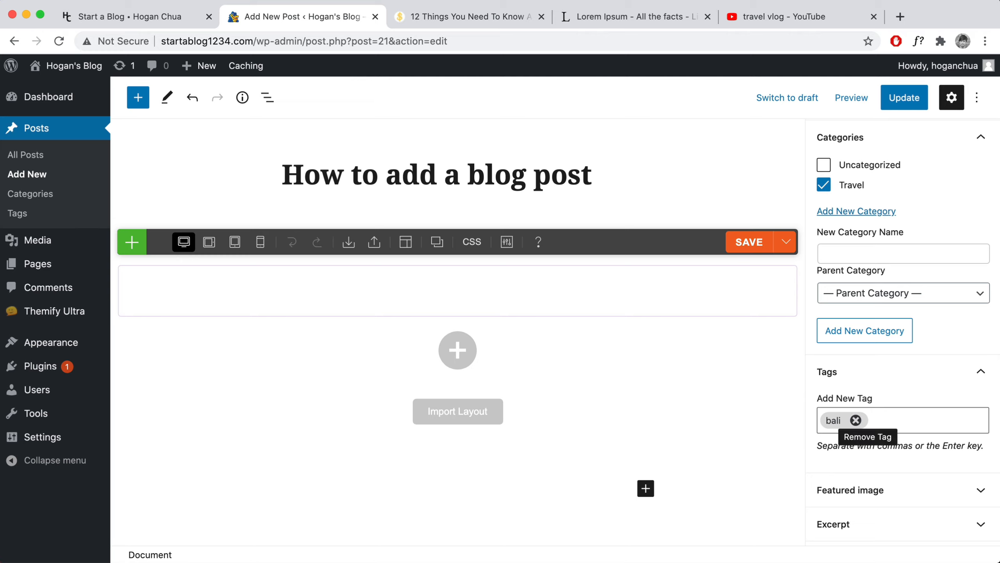
text(luxuryresort)
key(Return)
key(BackSpace)
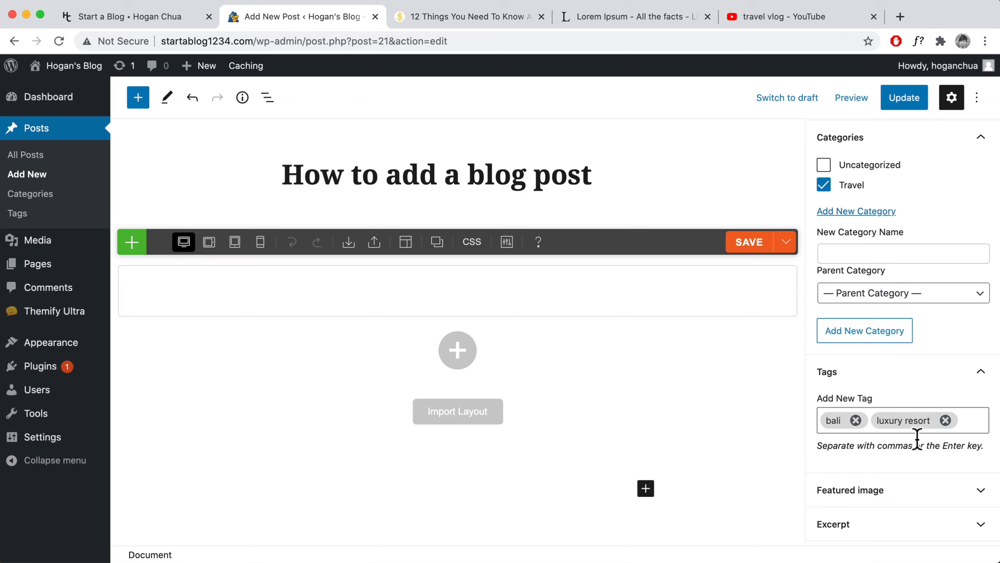
scroll(918, 457, down, 2)
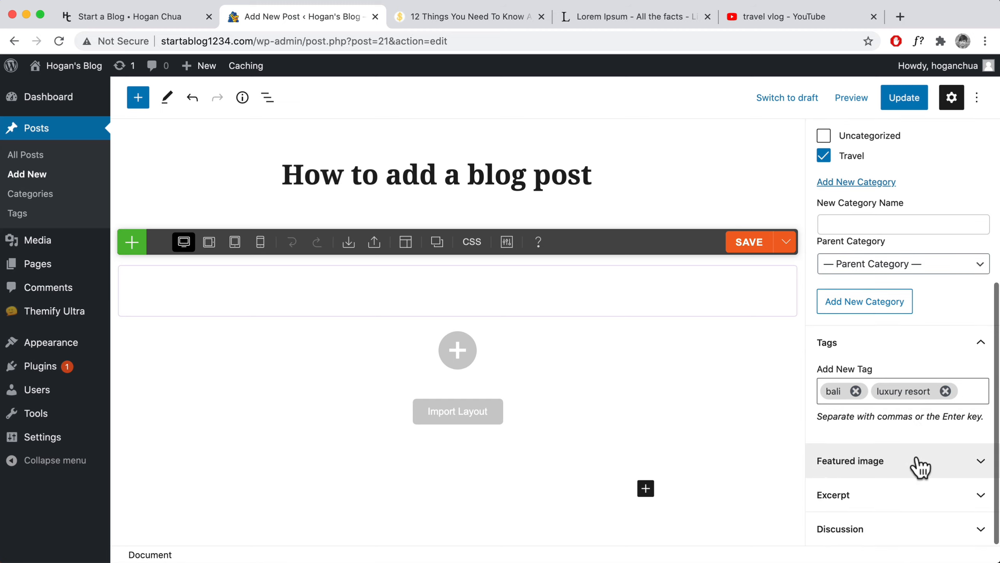
click(964, 469)
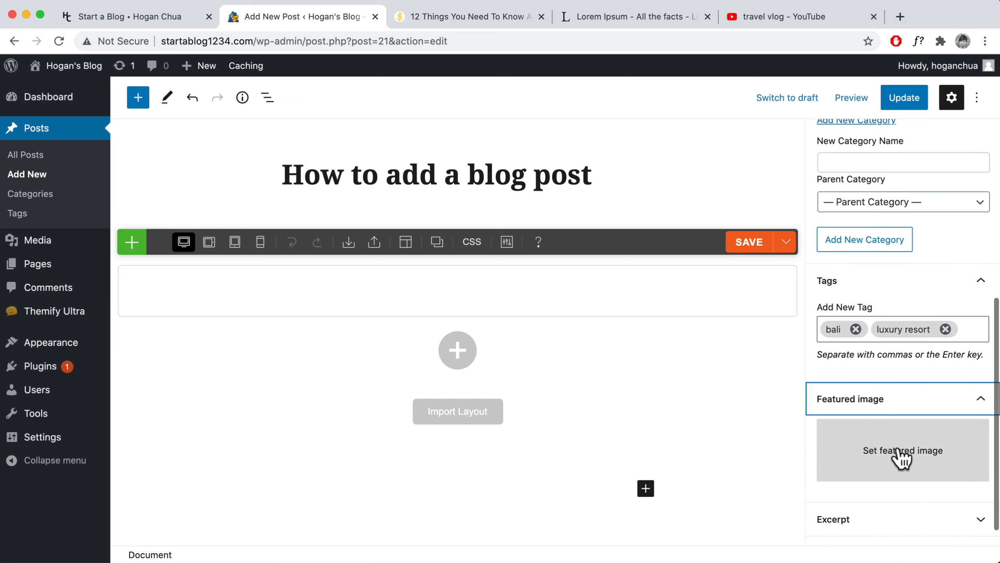
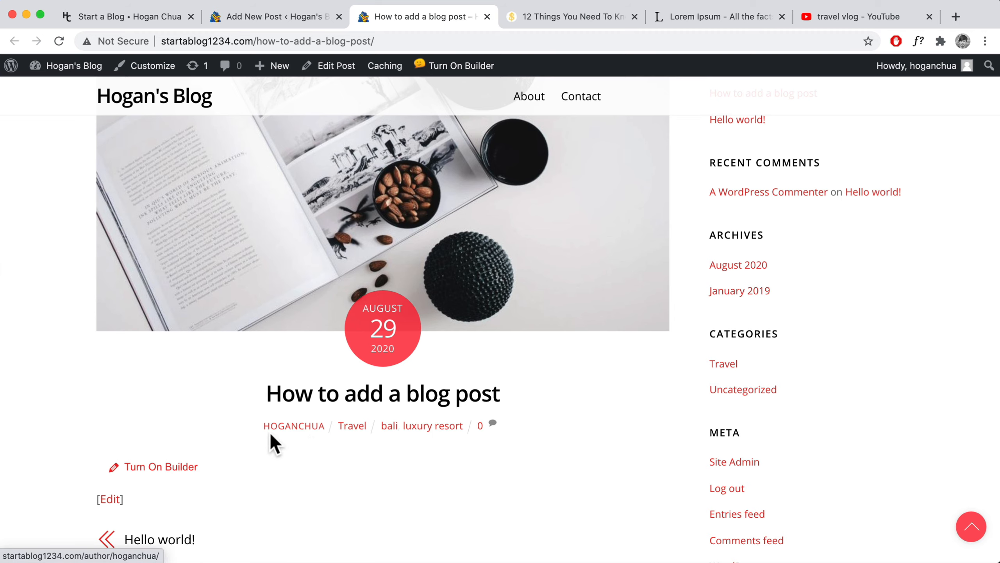
Step: Turn on the visual builder, dock the Modules panel, and drop a Text module below the post title
scroll(312, 441, down, 2)
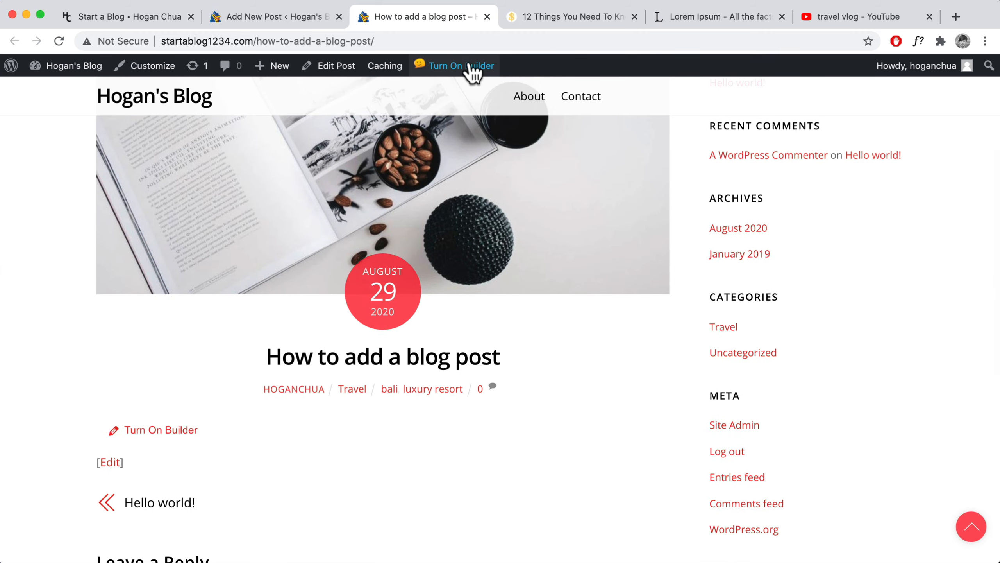
click(465, 67)
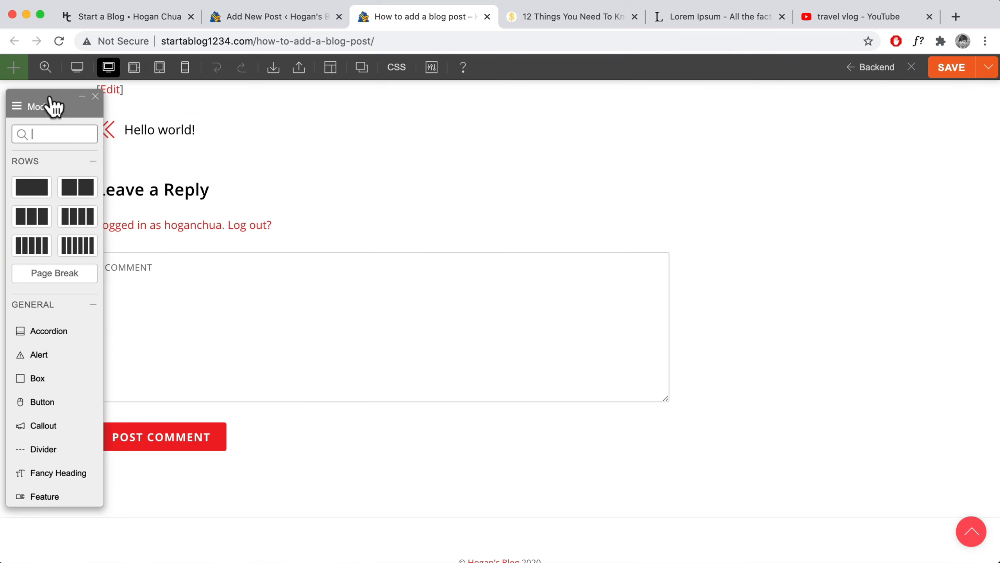
drag(49, 94, 4, 104)
scroll(245, 183, up, 8)
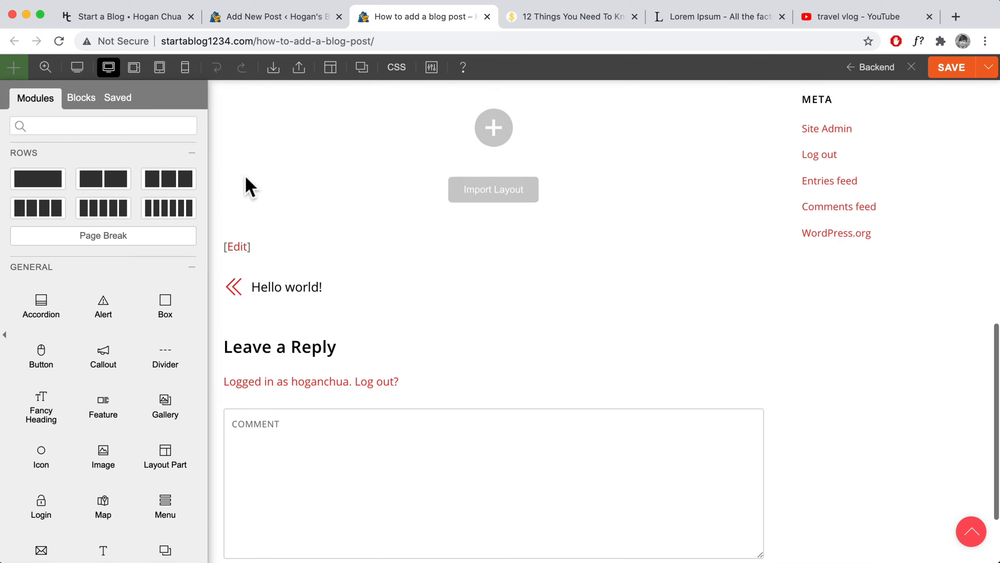
scroll(251, 175, up, 3)
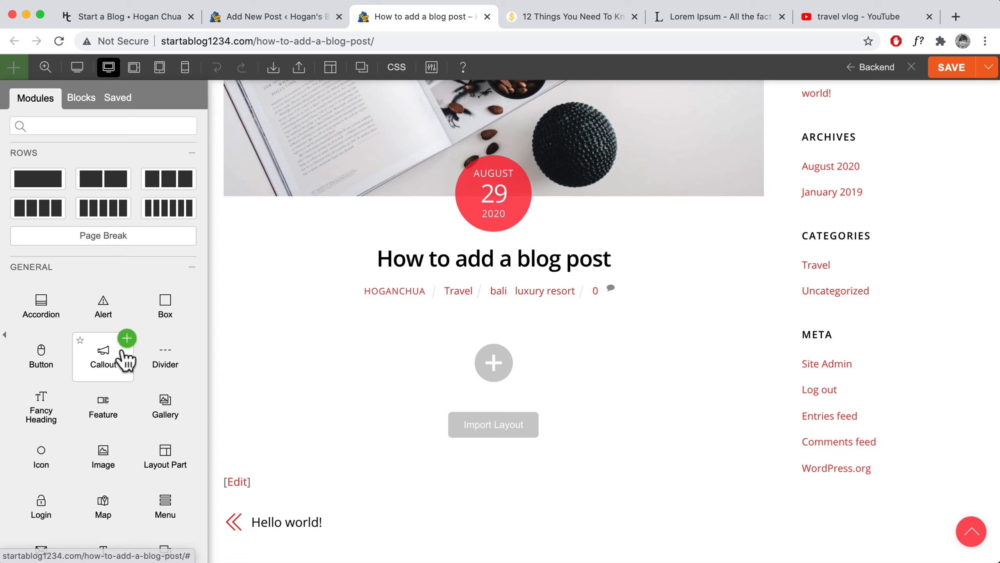
scroll(123, 351, down, 4)
scroll(120, 352, down, 4)
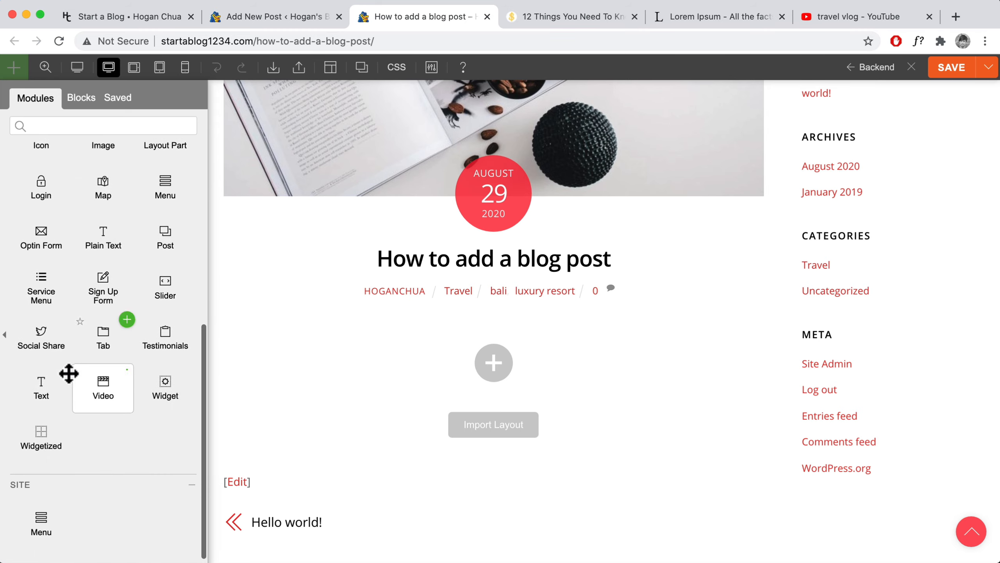
drag(42, 386, 373, 334)
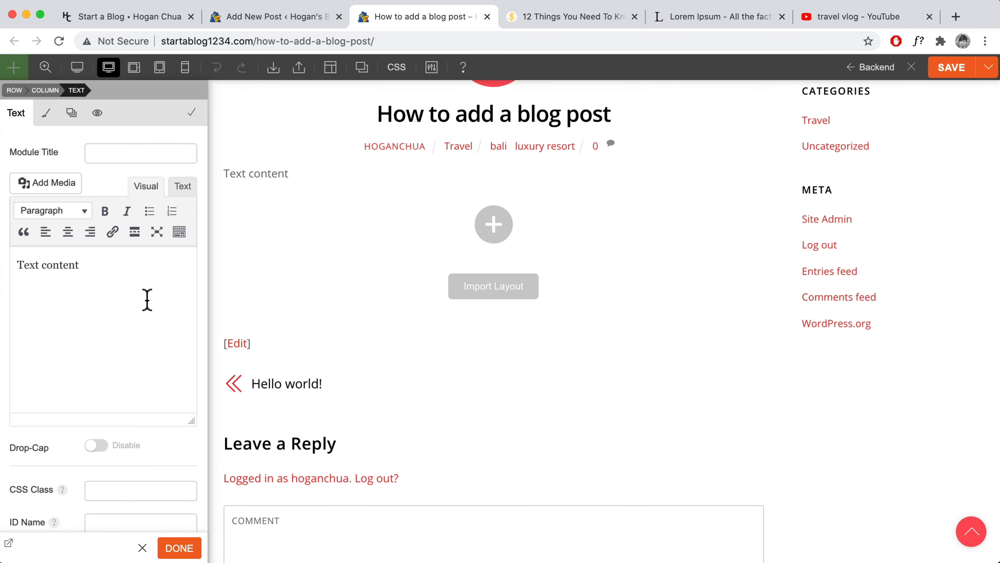
Step: Replace the 'Text content' placeholder with three lorem ipsum paragraphs copied from lipsum.com
drag(96, 265, 5, 263)
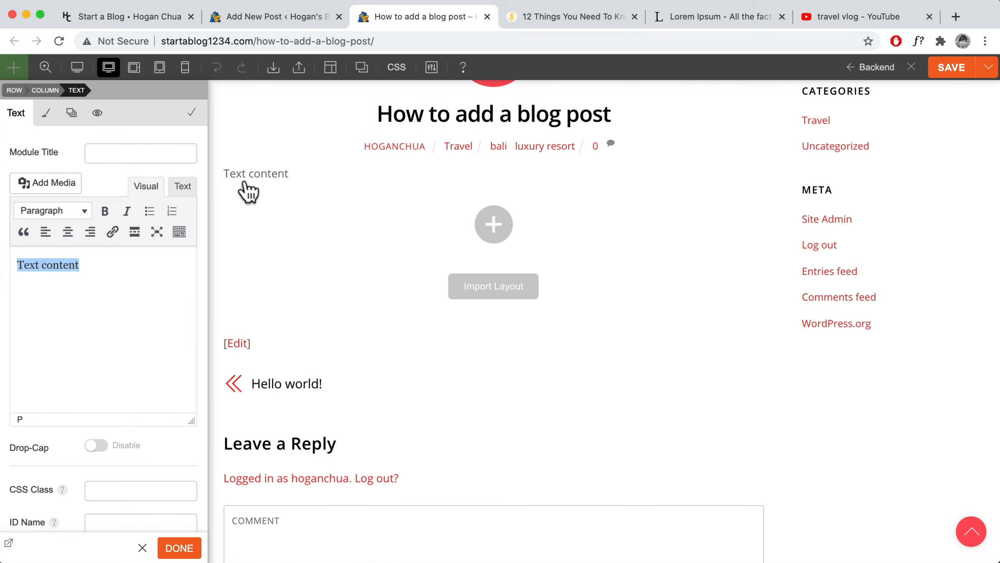
click(708, 17)
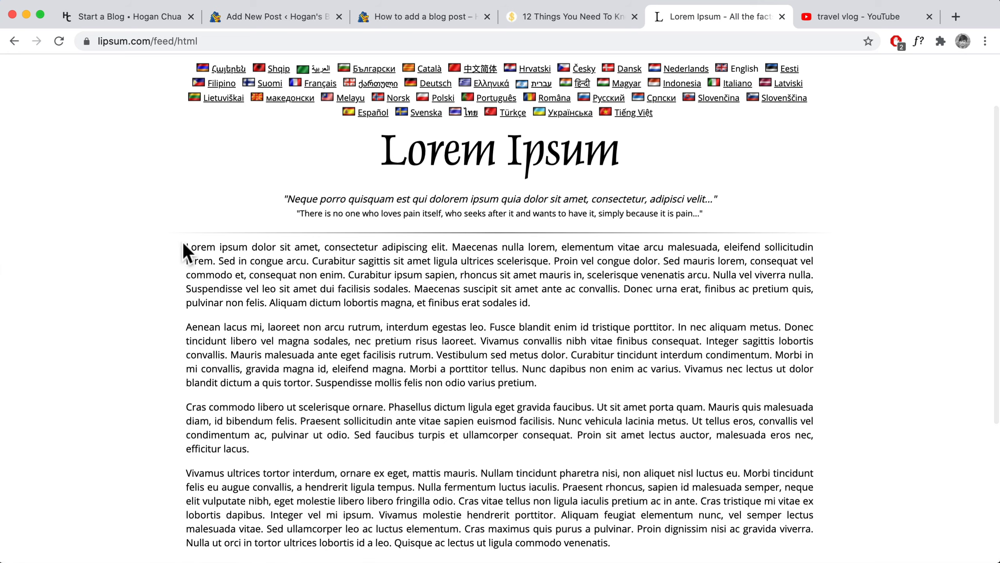
drag(188, 248, 601, 450)
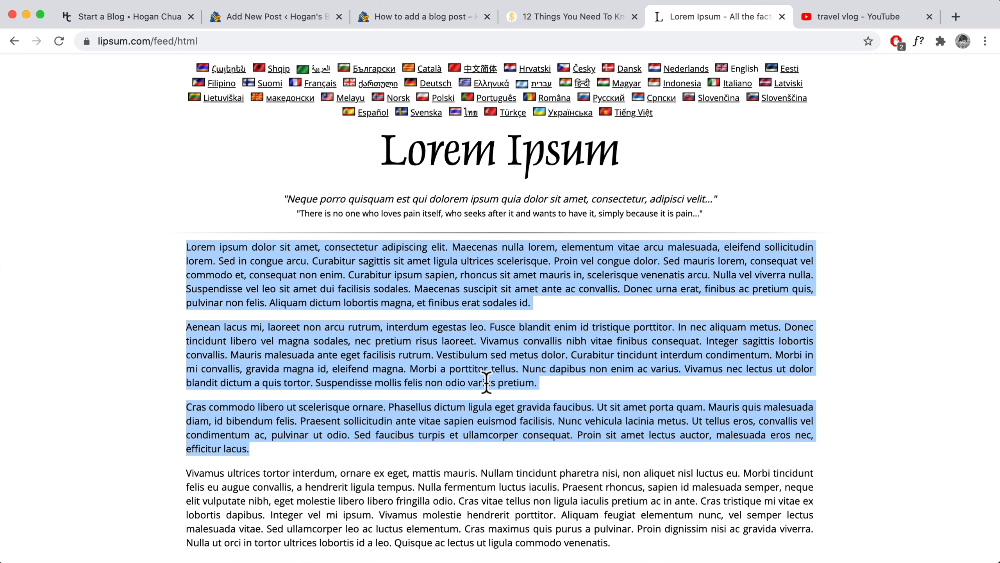
right_click(485, 353)
click(512, 380)
click(405, 17)
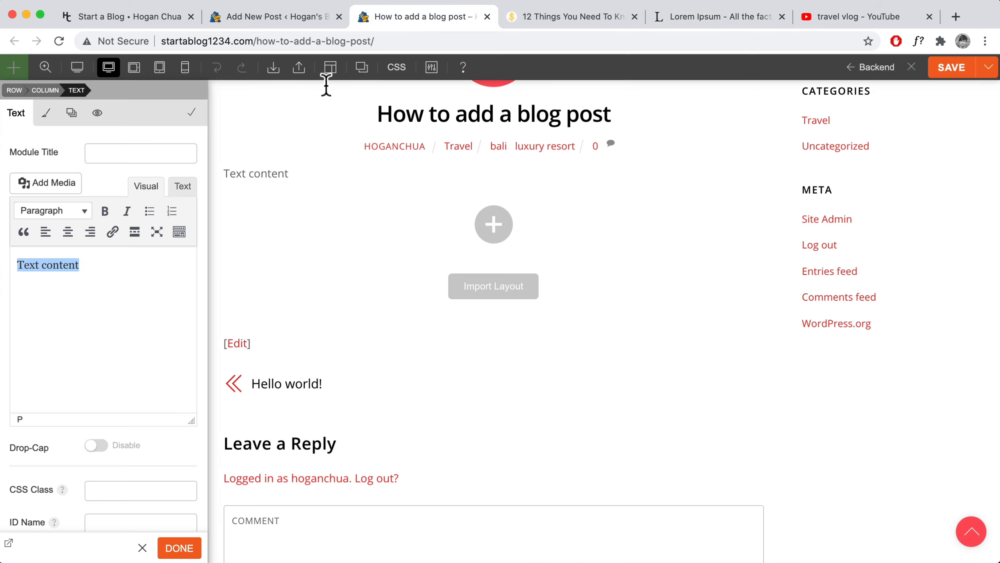
key(super+v)
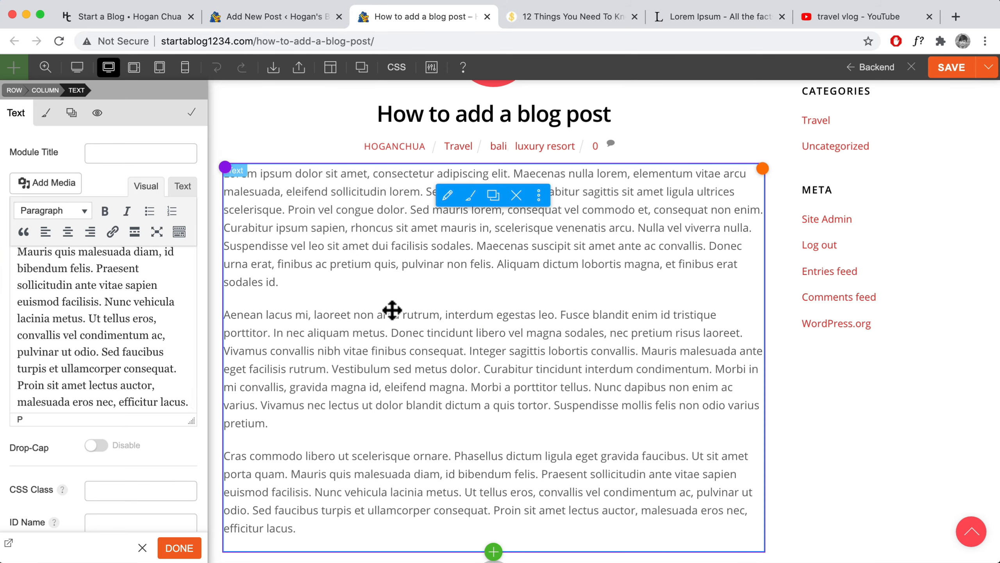
Step: Finish the paragraph block and place a second Text module beneath it
scroll(389, 311, down, 3)
scroll(250, 313, up, 1)
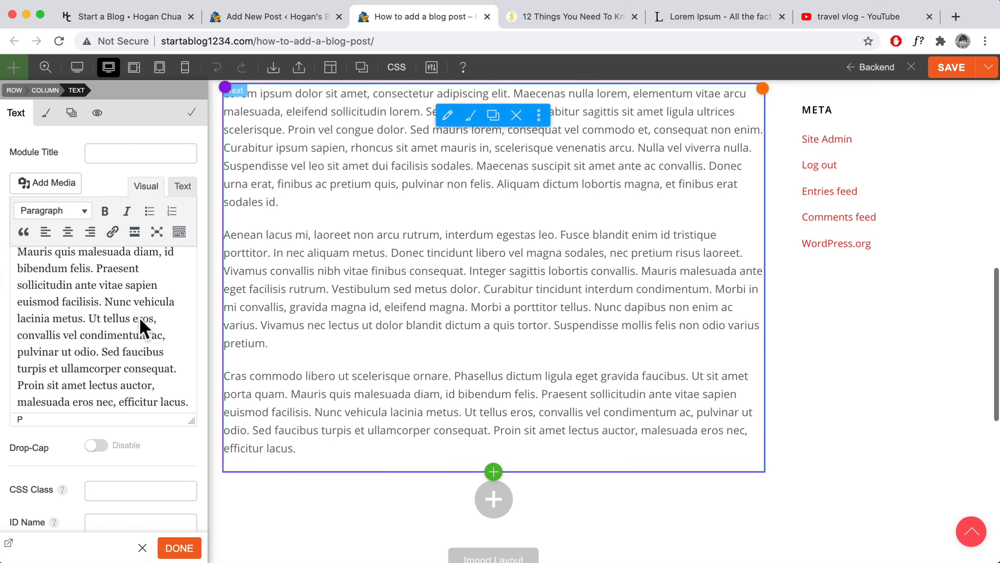
scroll(94, 308, up, 5)
scroll(94, 313, down, 10)
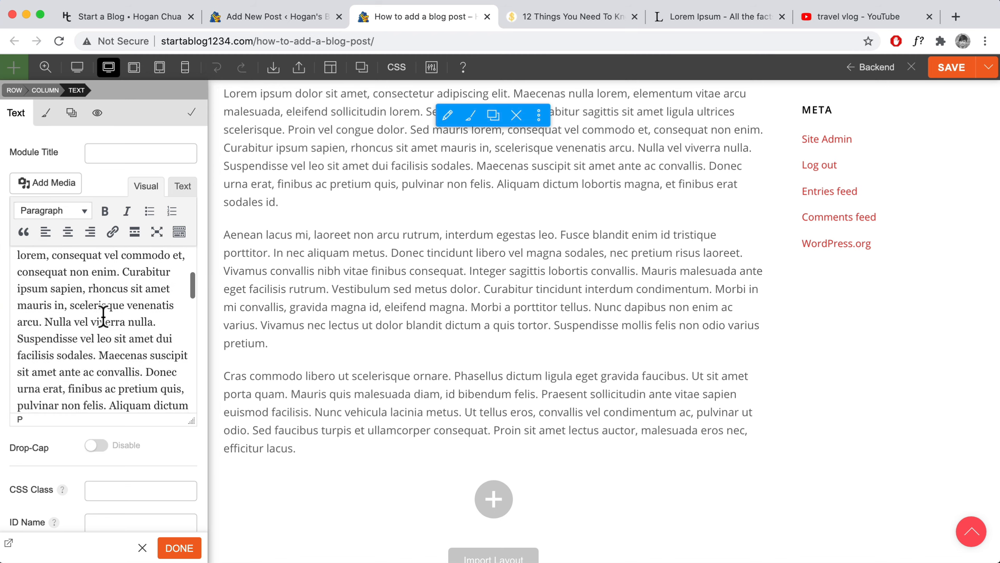
click(182, 553)
drag(41, 388, 308, 460)
drag(81, 265, 4, 264)
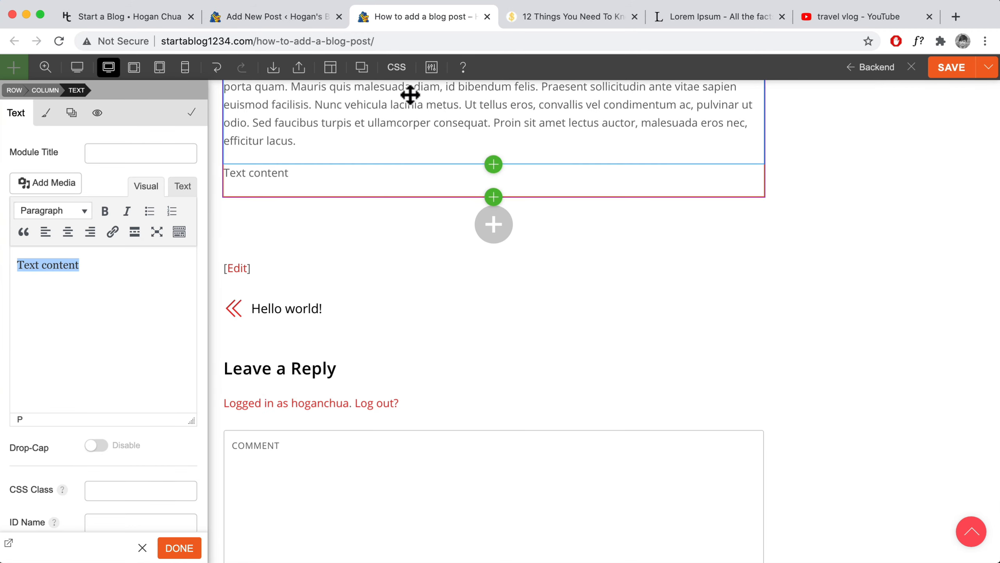
Step: Paste 'Lorem ipsum dolor sit amet', copied from lipsum.com, into the second Text module
click(709, 17)
click(281, 270)
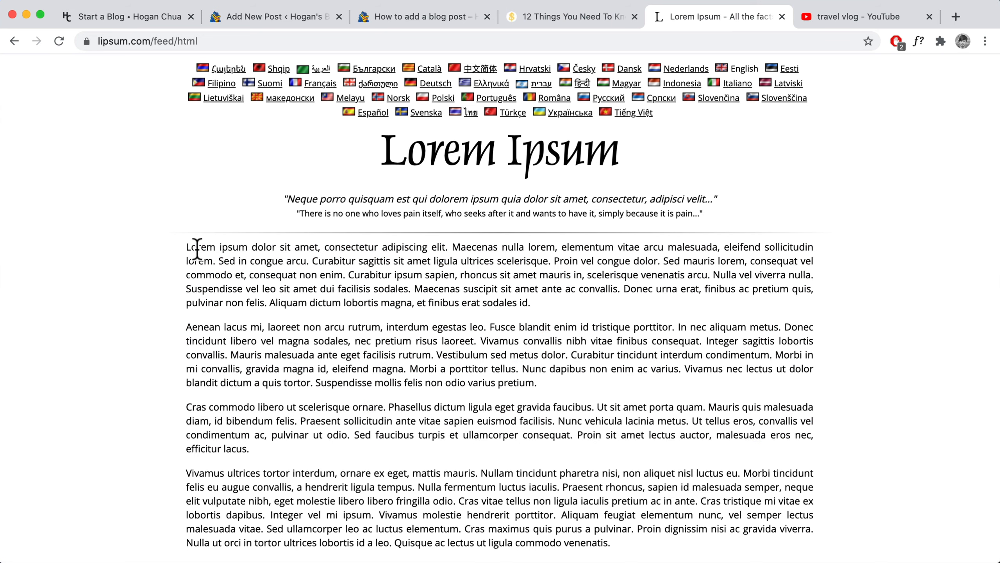
drag(187, 247, 317, 246)
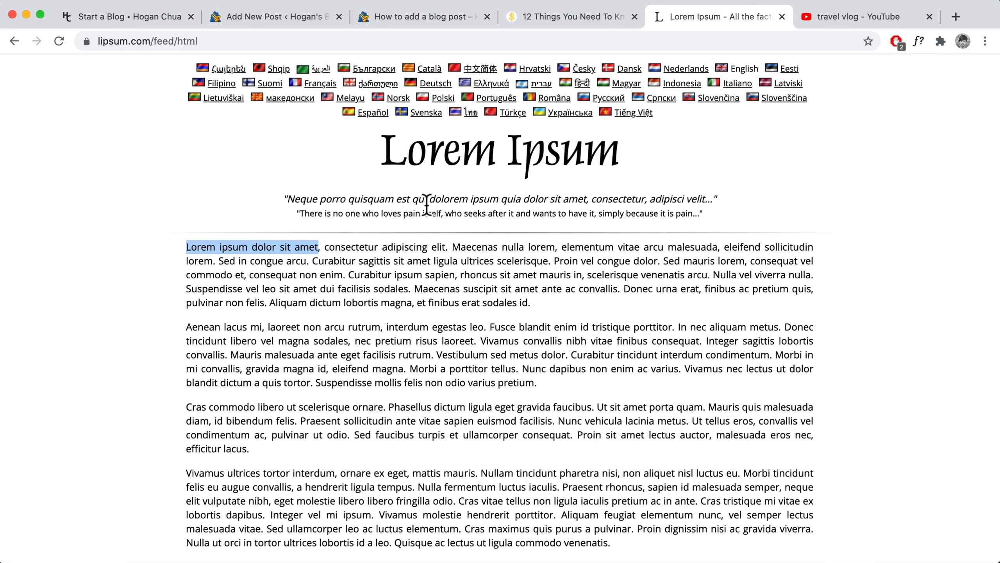
click(401, 17)
key(super+v)
Step: Format the pasted line as Heading 2 and finish the heading block
drag(154, 265, 32, 234)
click(47, 210)
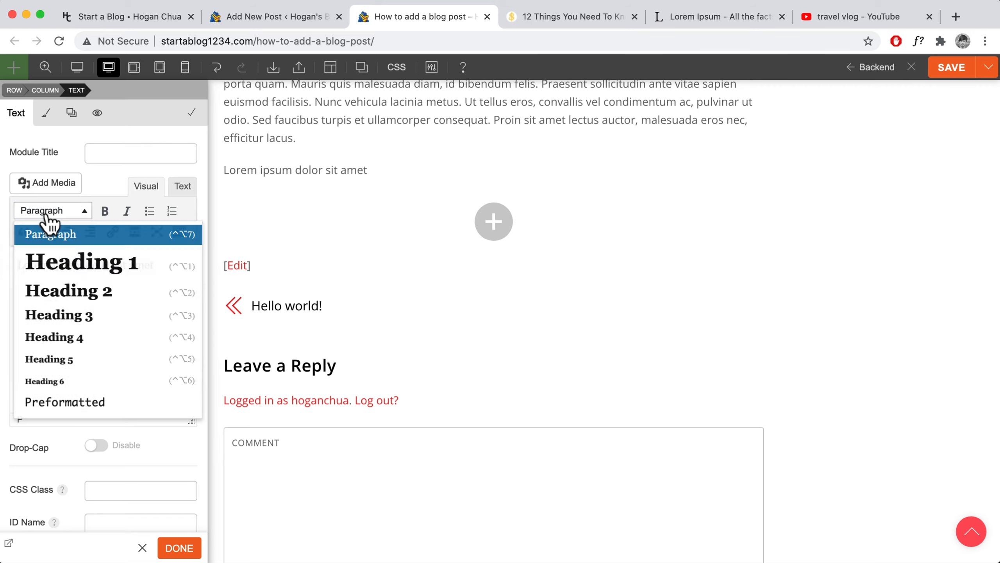
click(43, 292)
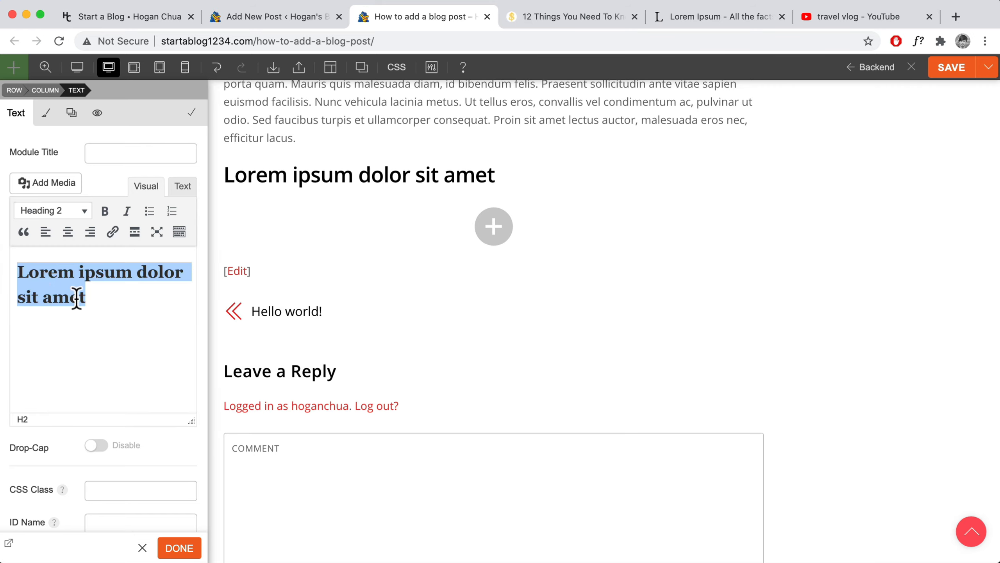
scroll(403, 237, up, 10)
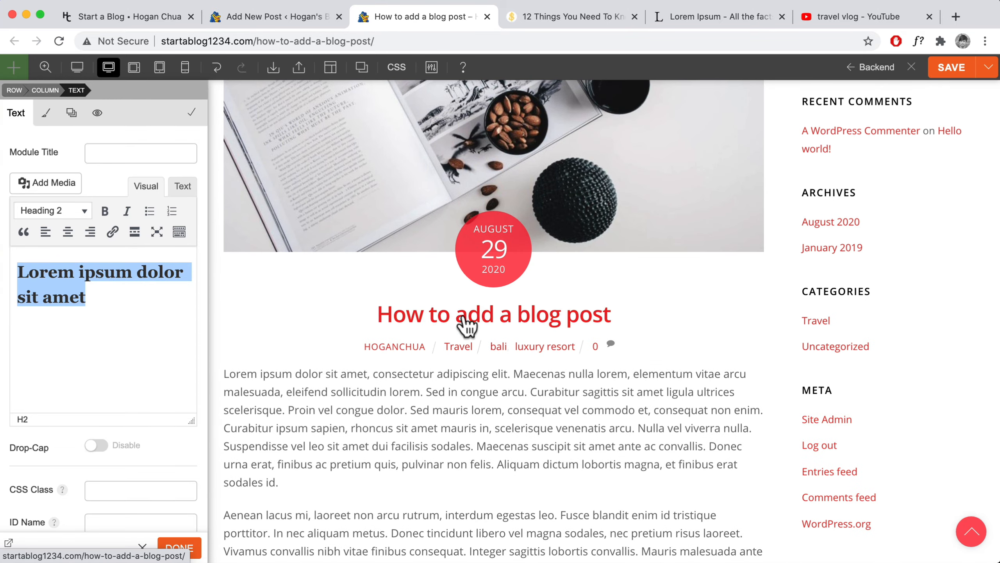
scroll(179, 327, down, 3)
scroll(311, 345, down, 15)
scroll(307, 337, up, 3)
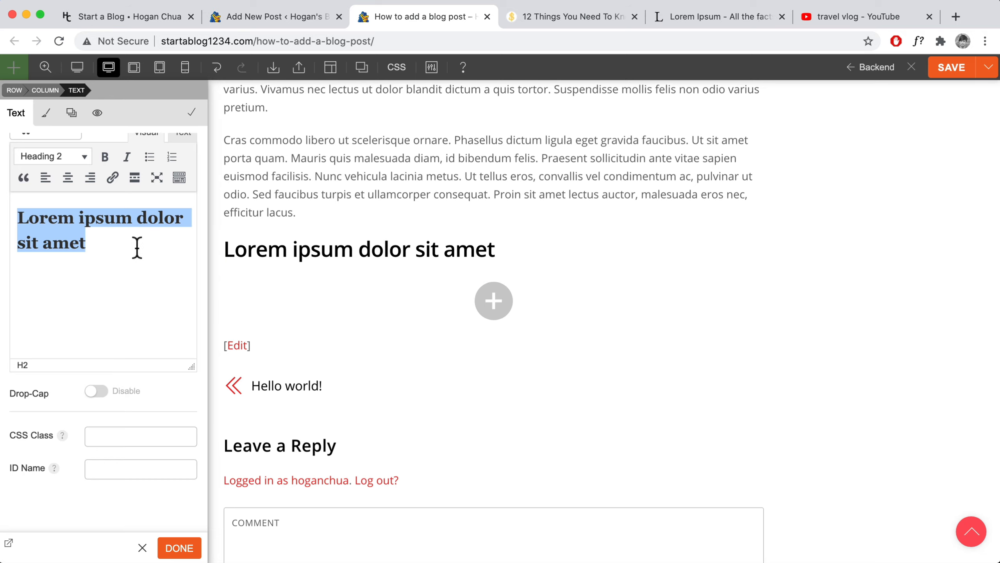
click(173, 547)
scroll(103, 307, up, 5)
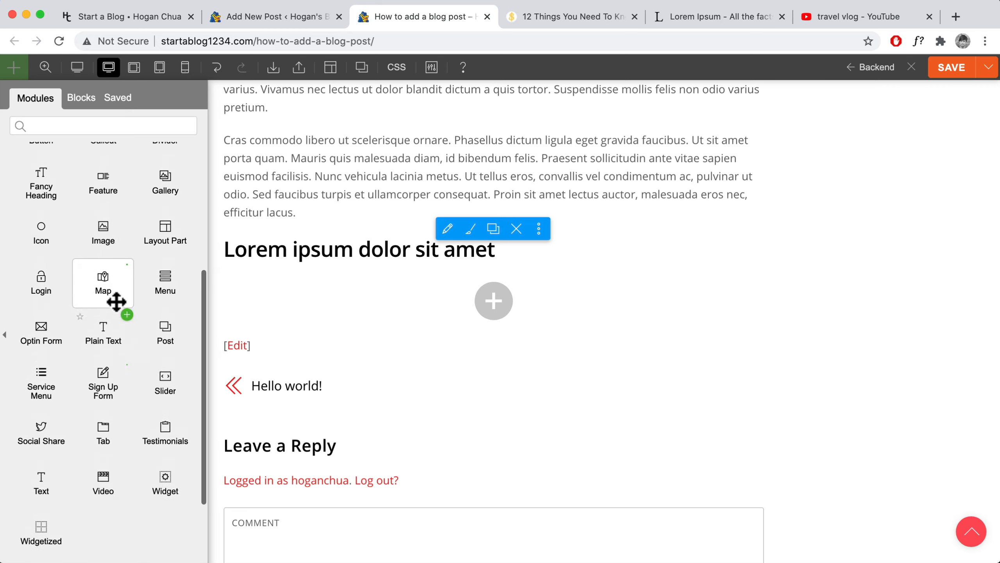
Step: Add an Image module under the heading showing Post-5.jpg, the hillside photo
drag(95, 297, 348, 265)
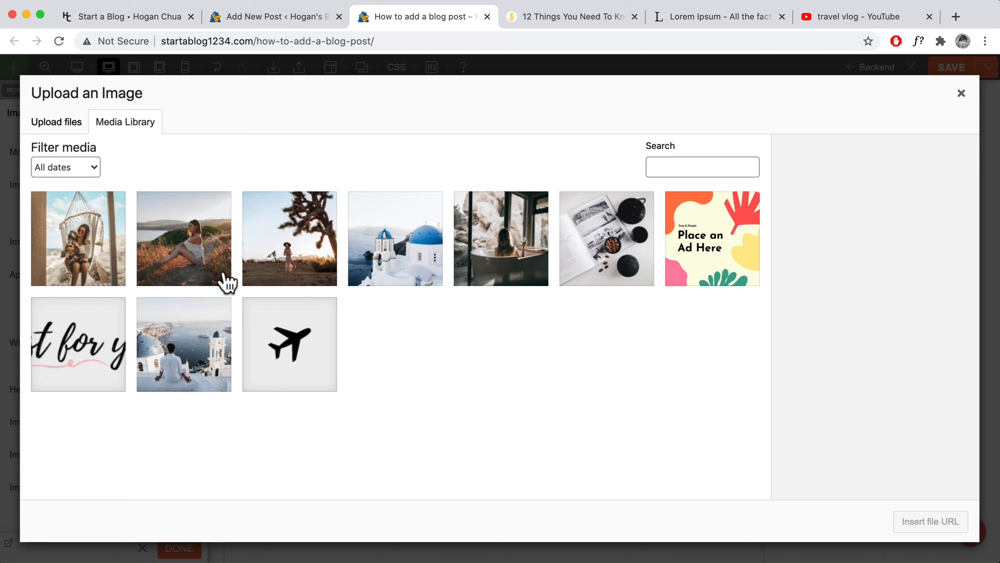
click(192, 254)
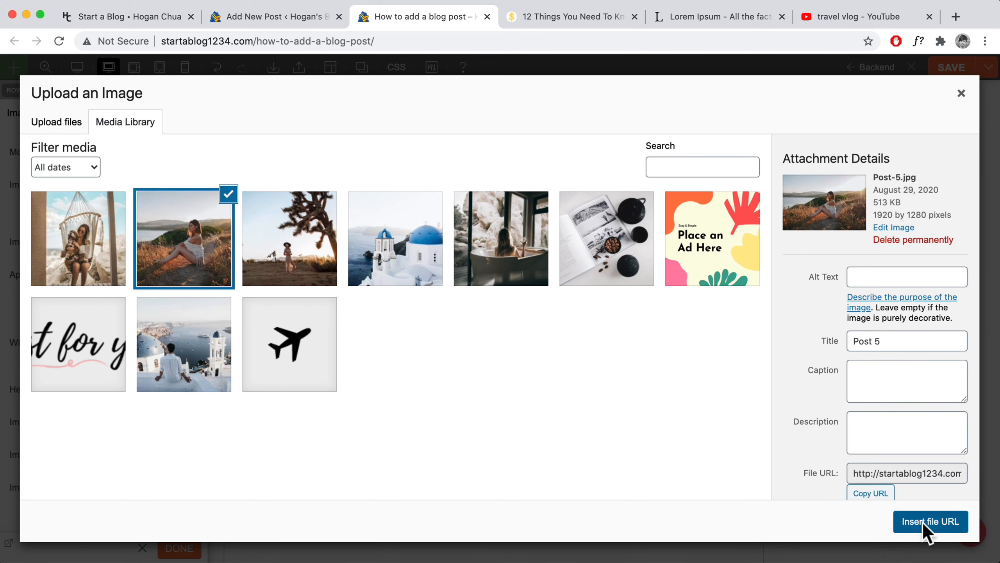
click(926, 522)
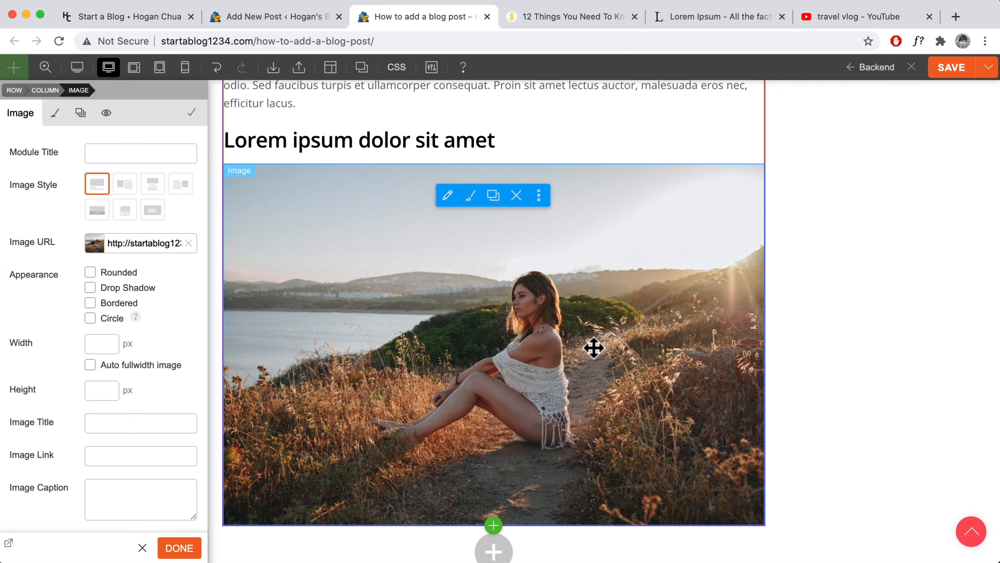
click(175, 547)
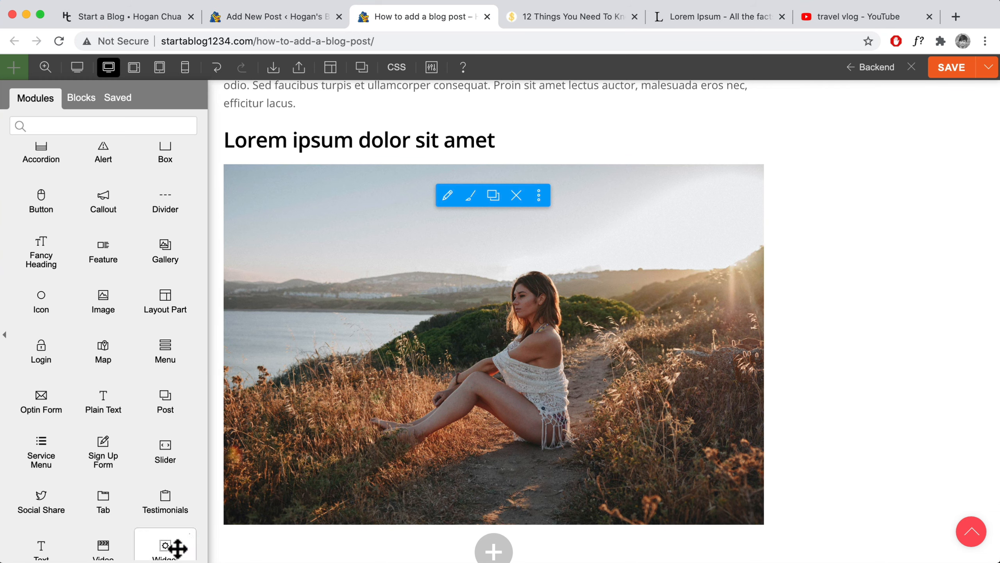
scroll(481, 358, down, 3)
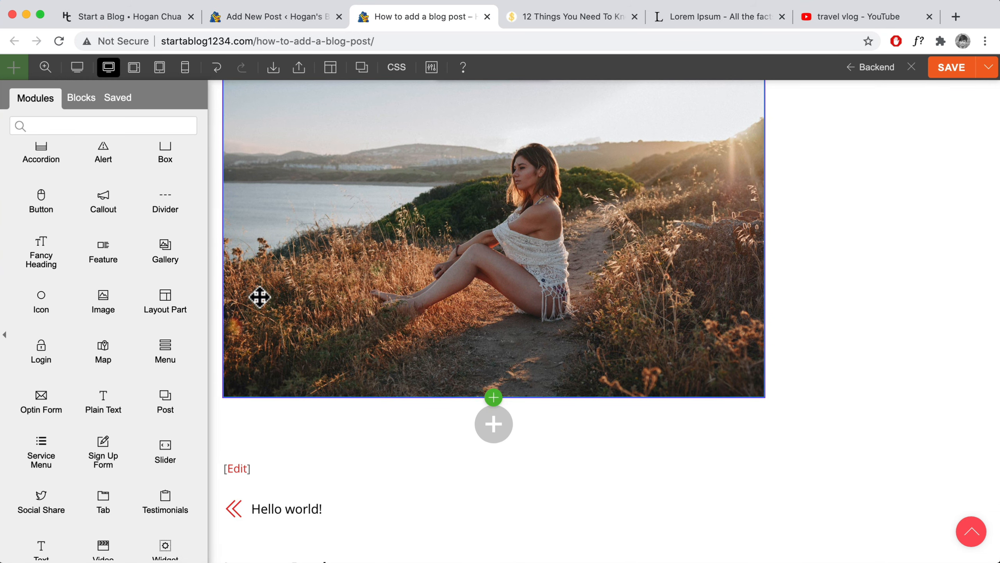
scroll(107, 330, down, 3)
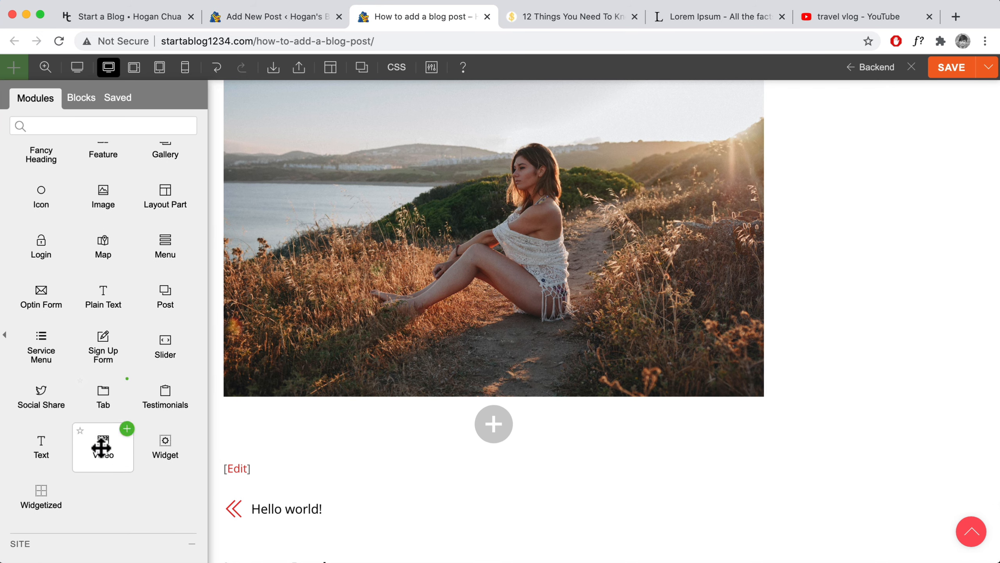
Step: Add a Video module below the photo and copy the 'a few days in prague' YouTube URL
drag(103, 447, 317, 398)
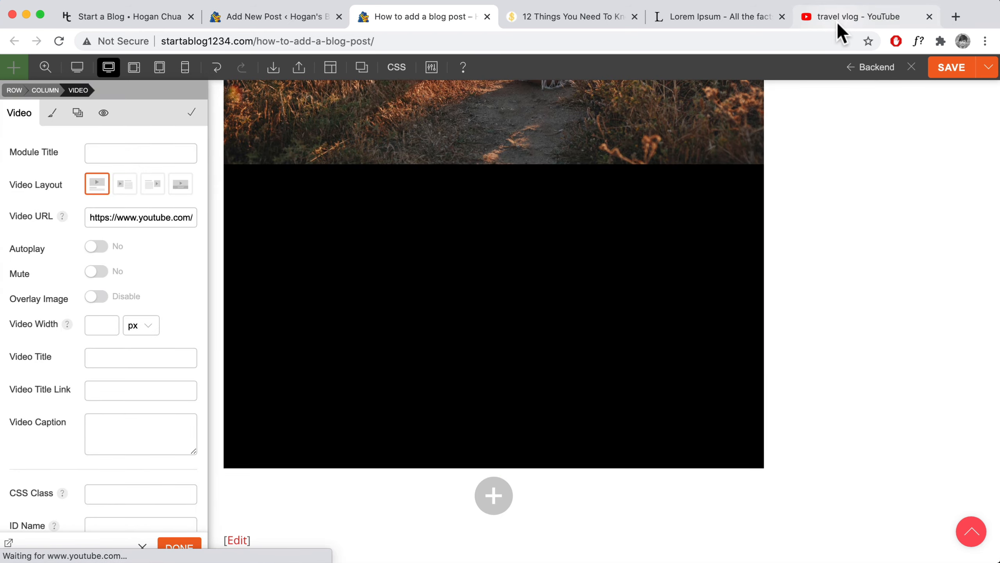
click(836, 19)
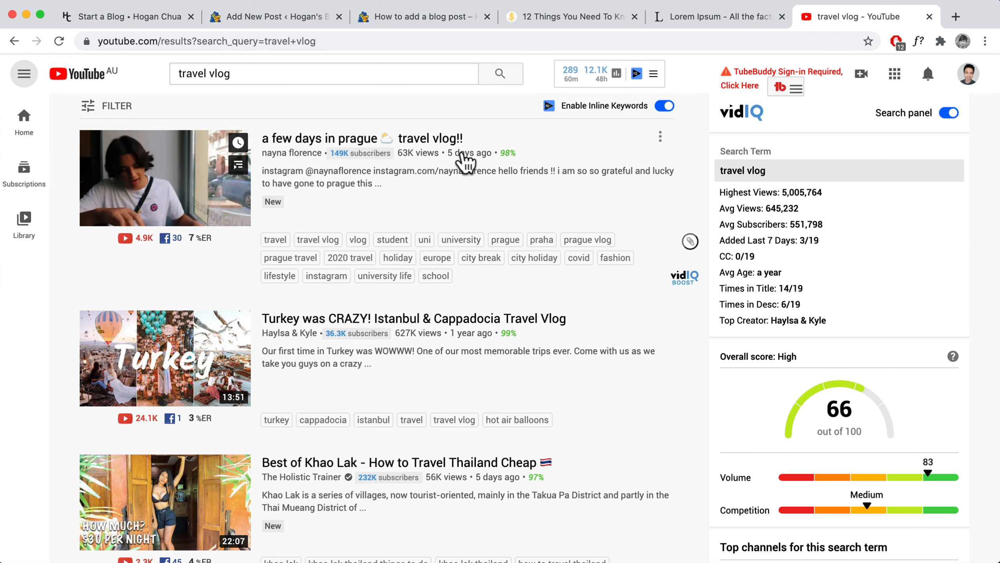
click(465, 160)
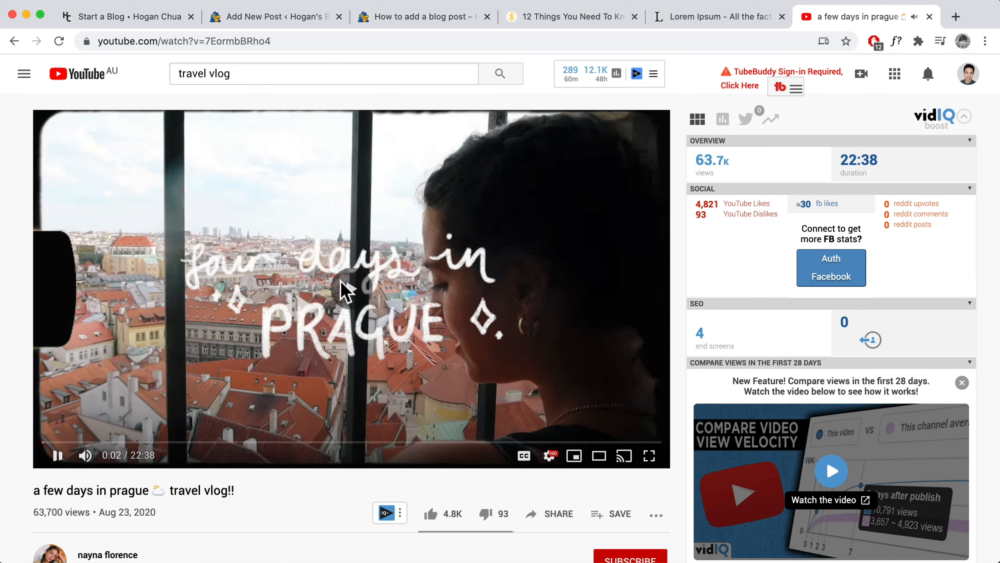
drag(290, 41, 2, 42)
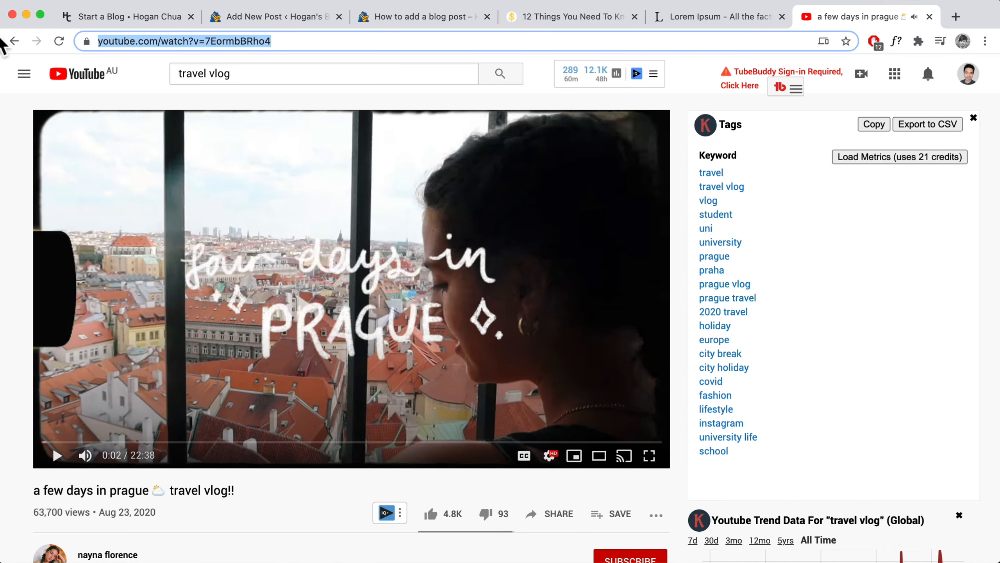
right_click(150, 40)
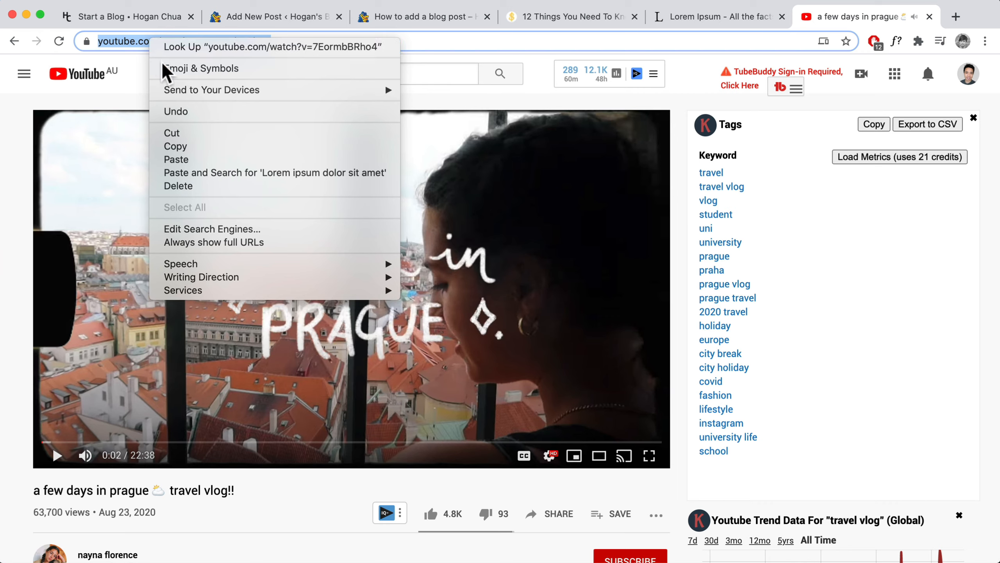
click(173, 147)
Step: Replace the module's existing Video URL with the copied Prague vlog link
click(413, 18)
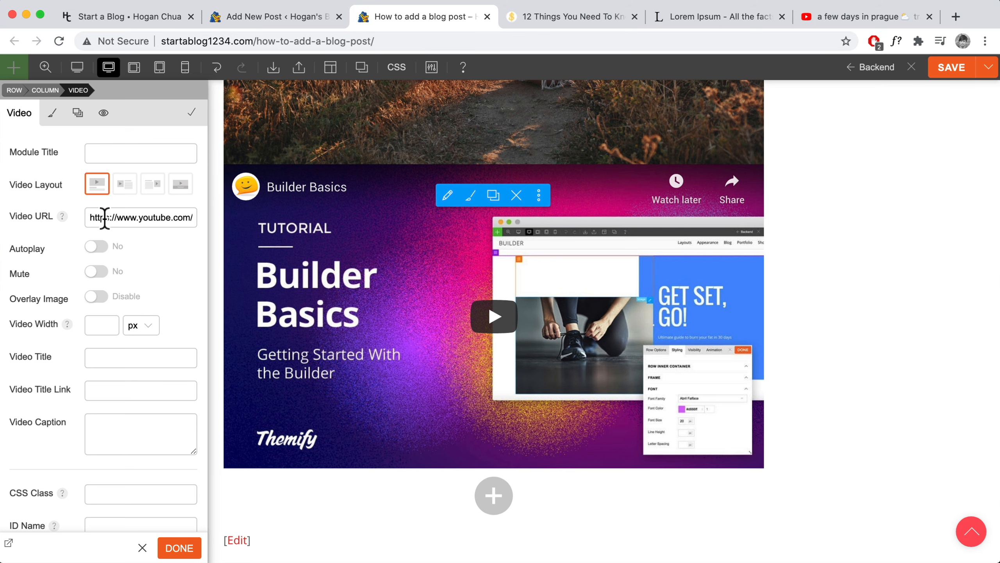
drag(91, 218, 239, 233)
right_click(182, 220)
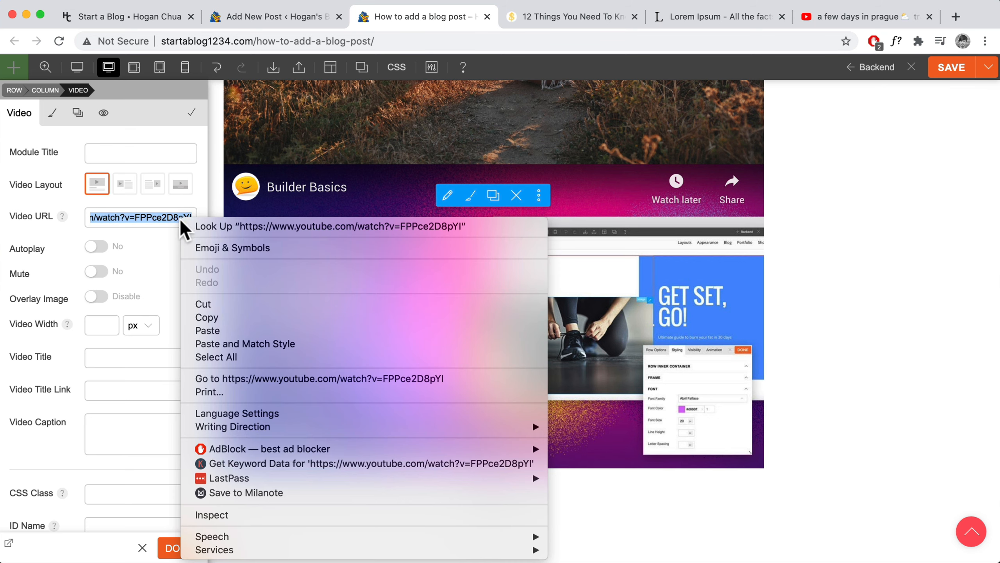
click(233, 330)
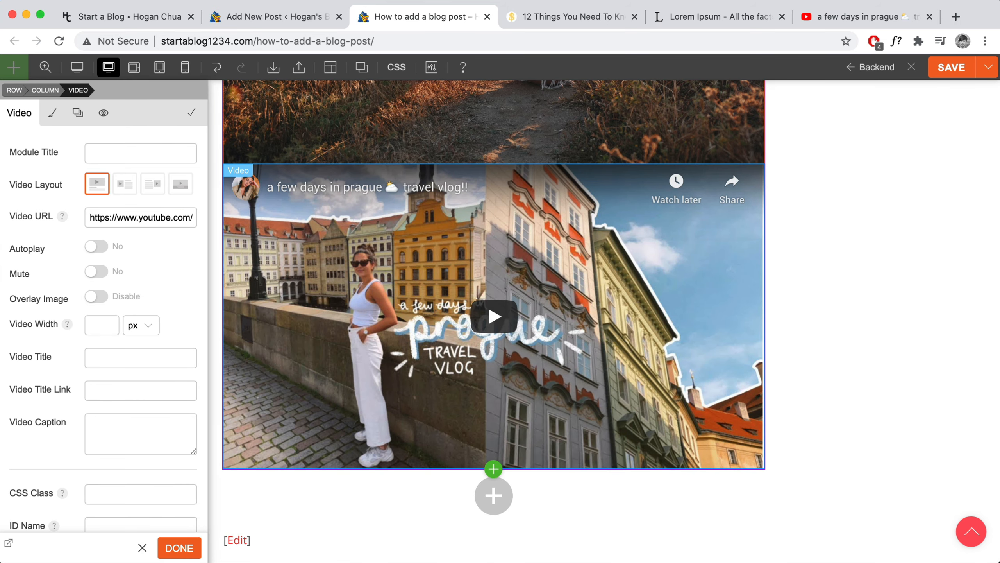
scroll(445, 268, up, 5)
click(45, 67)
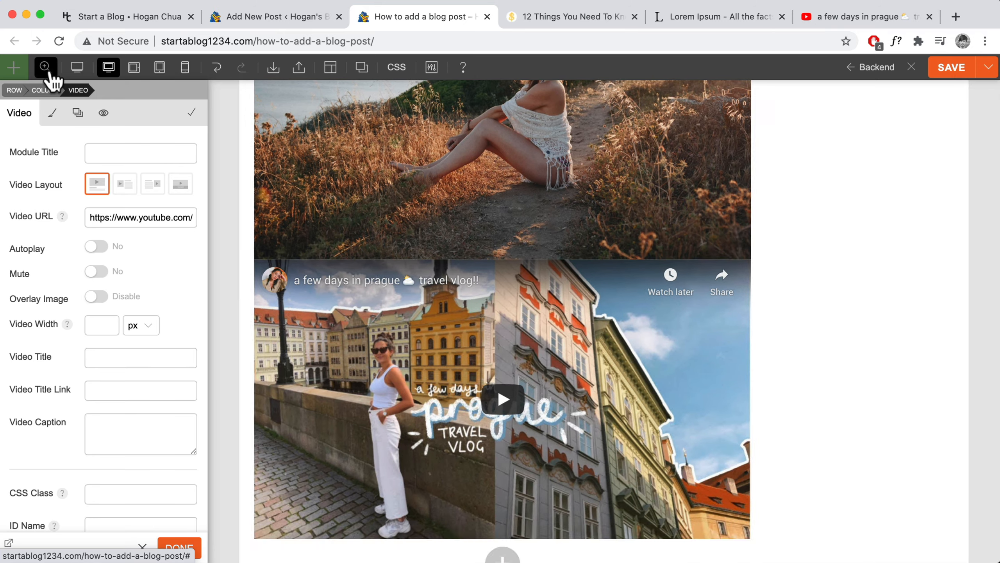
Step: Move the Prague vlog above the Lorem ipsum heading and give it a 16px bottom margin
drag(579, 256, 530, 158)
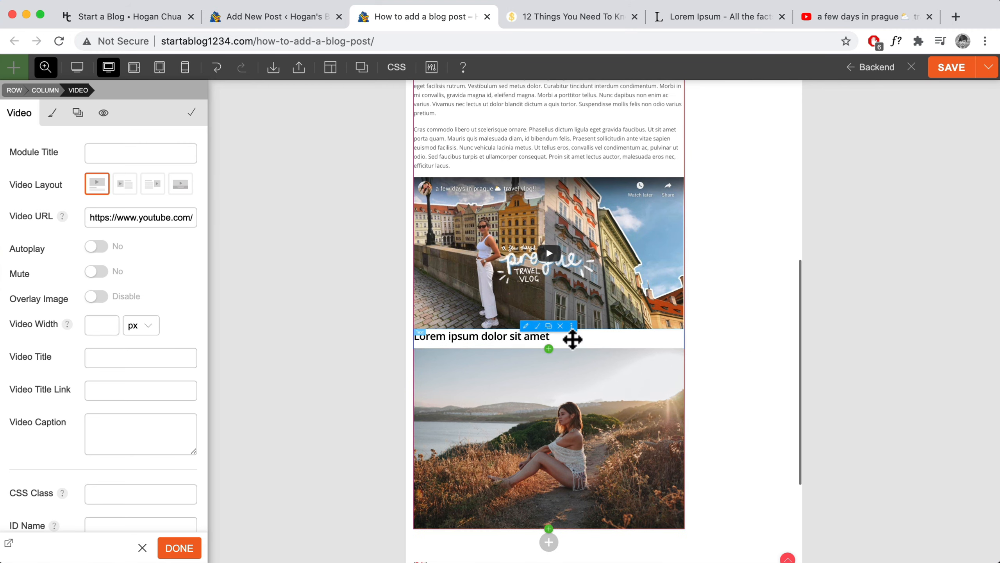
click(48, 68)
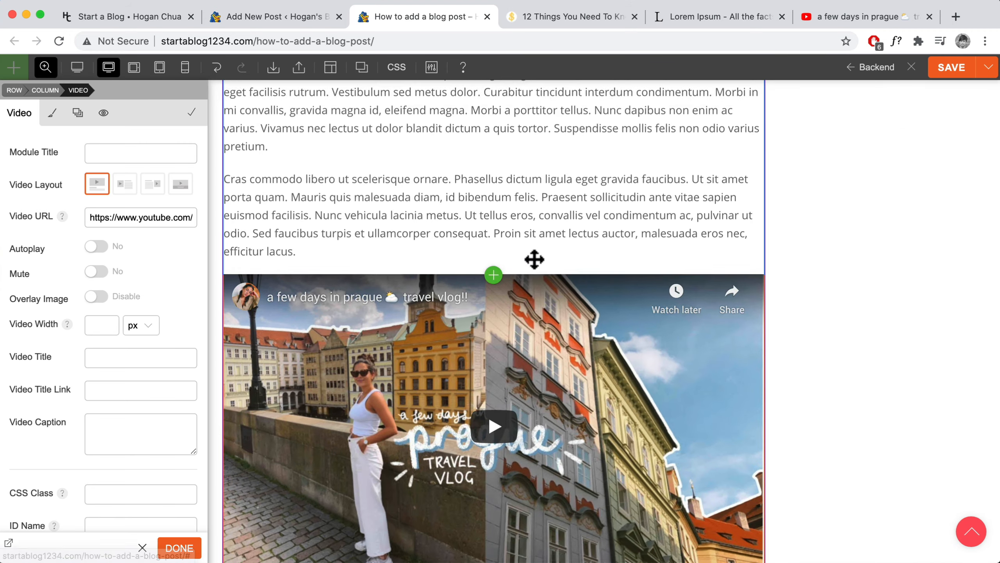
scroll(534, 261, down, 6)
scroll(546, 288, down, 2)
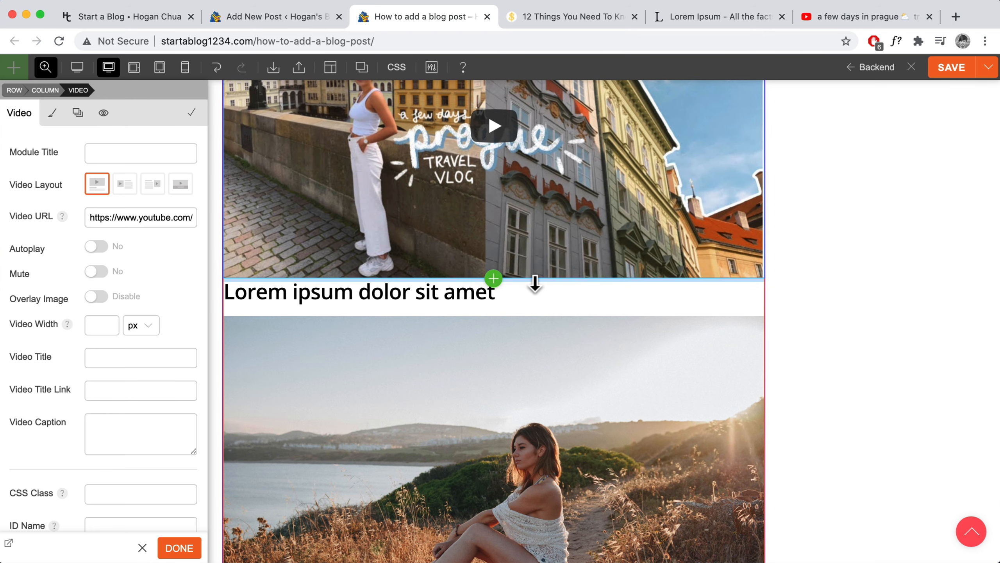
drag(536, 282, 535, 296)
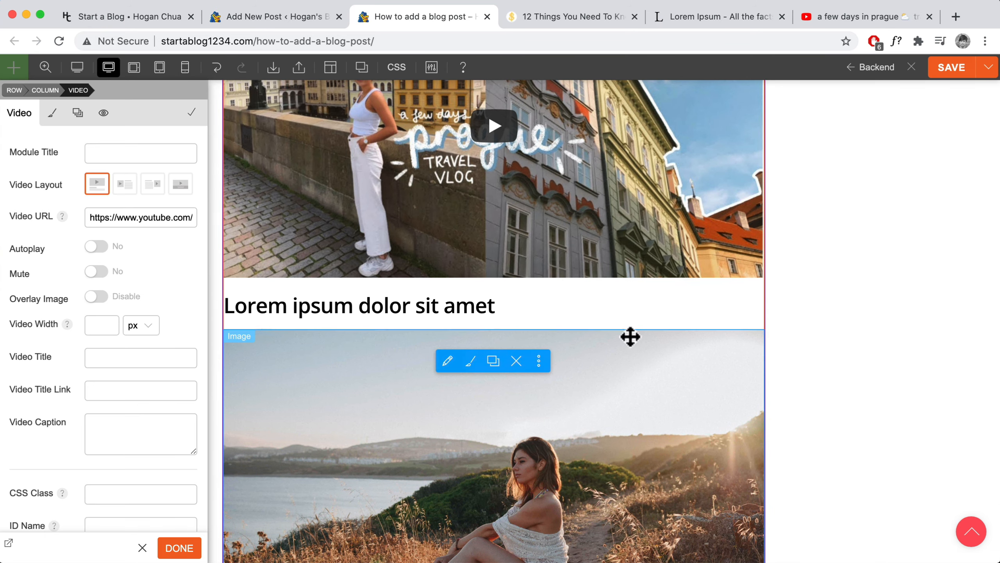
scroll(733, 324, up, 15)
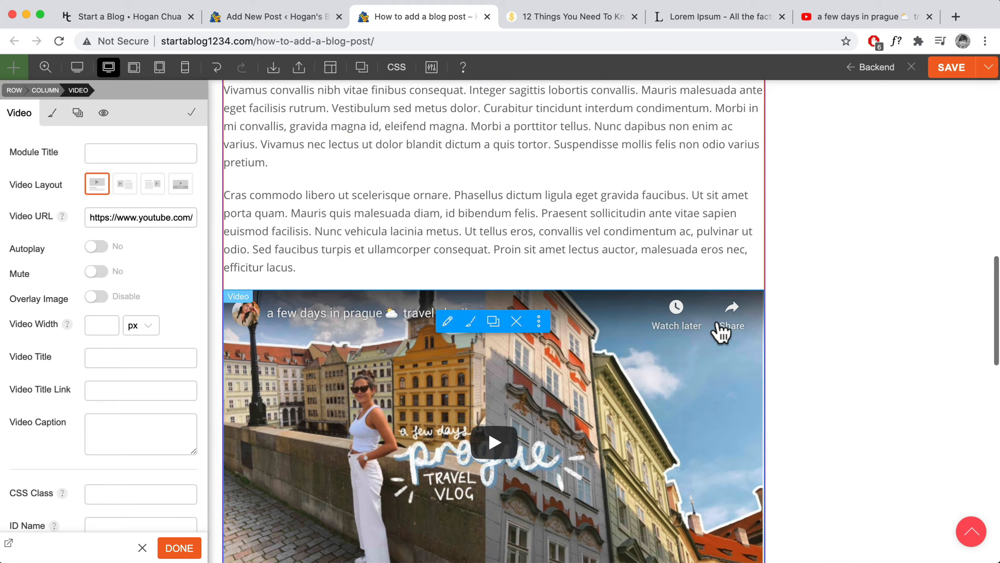
scroll(717, 319, down, 10)
scroll(719, 330, up, 5)
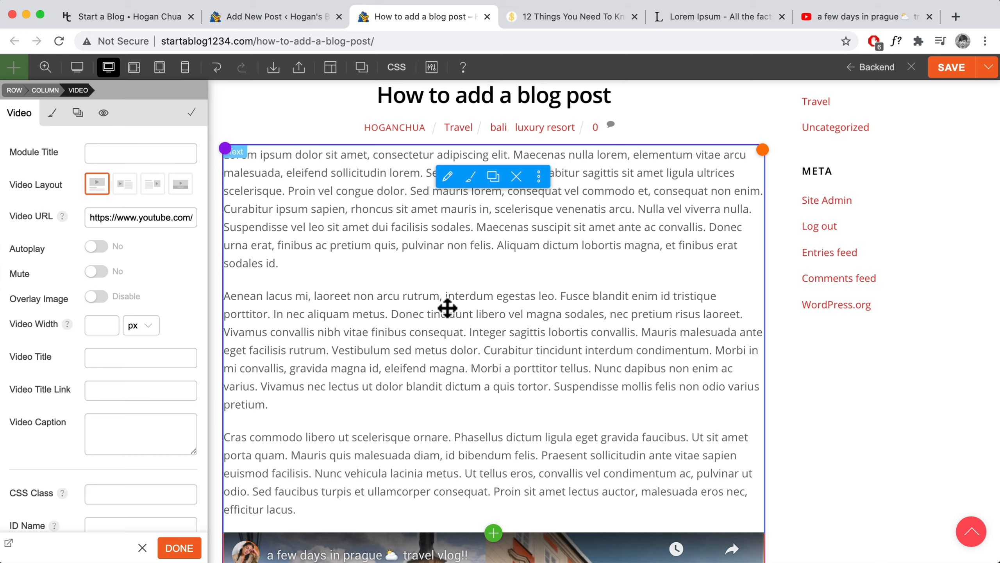
Step: Start a link on 'Maecenas nulla' in the body text and copy the lipsum.com/feed/html address
double_click(412, 269)
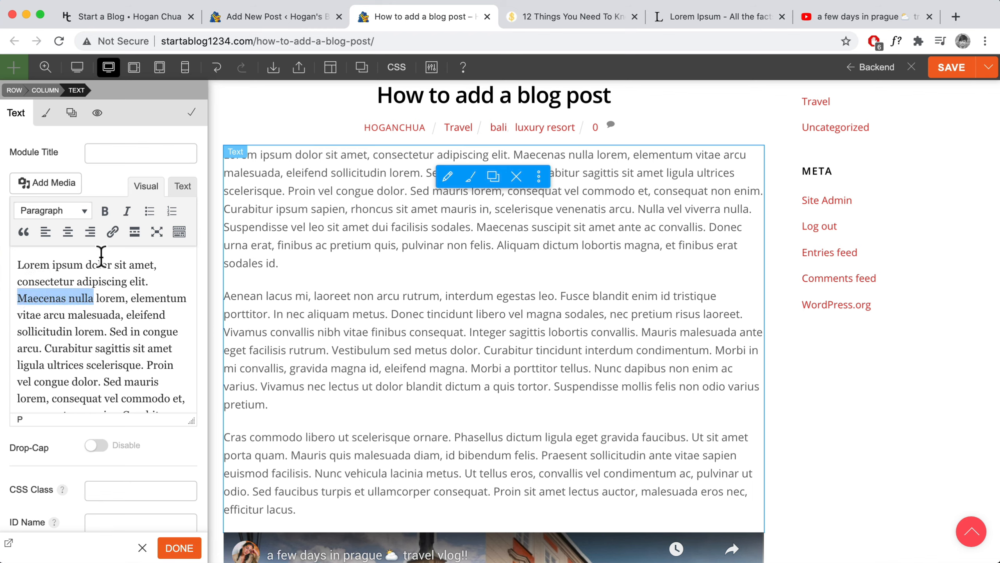
click(113, 232)
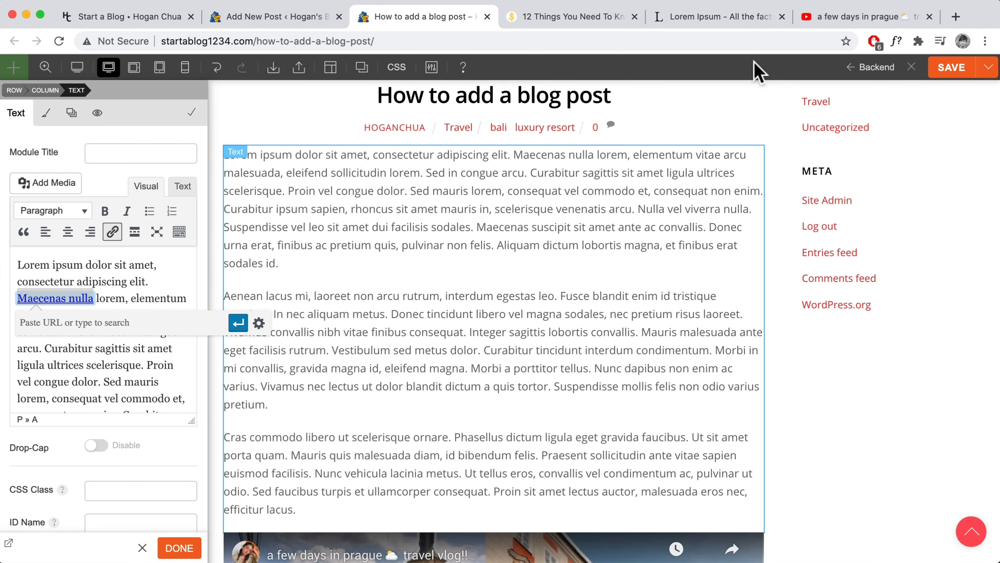
click(654, 19)
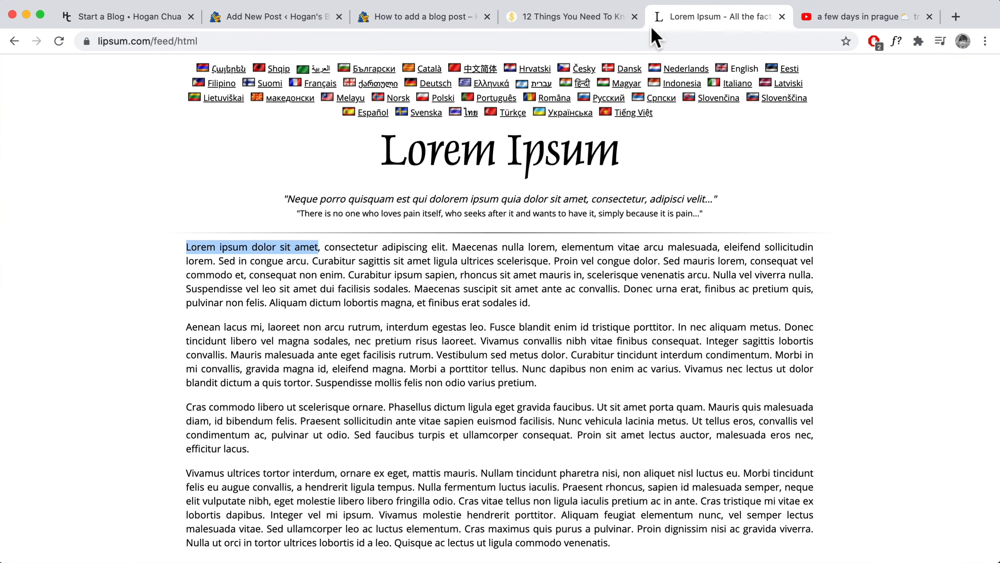
click(166, 41)
right_click(143, 39)
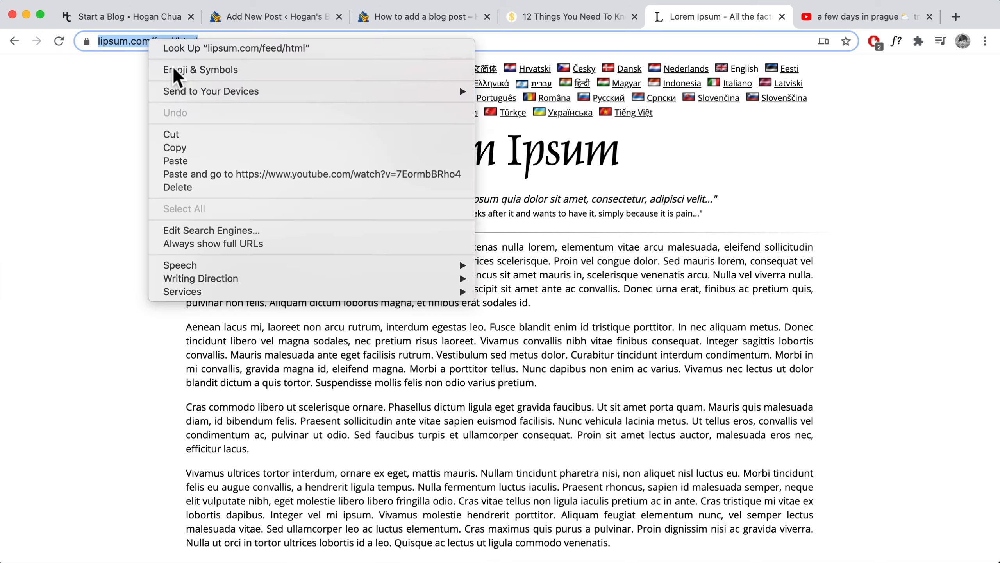
click(168, 148)
Step: Paste the lipsum address as the link target, set it to open in a new tab, and update
click(376, 21)
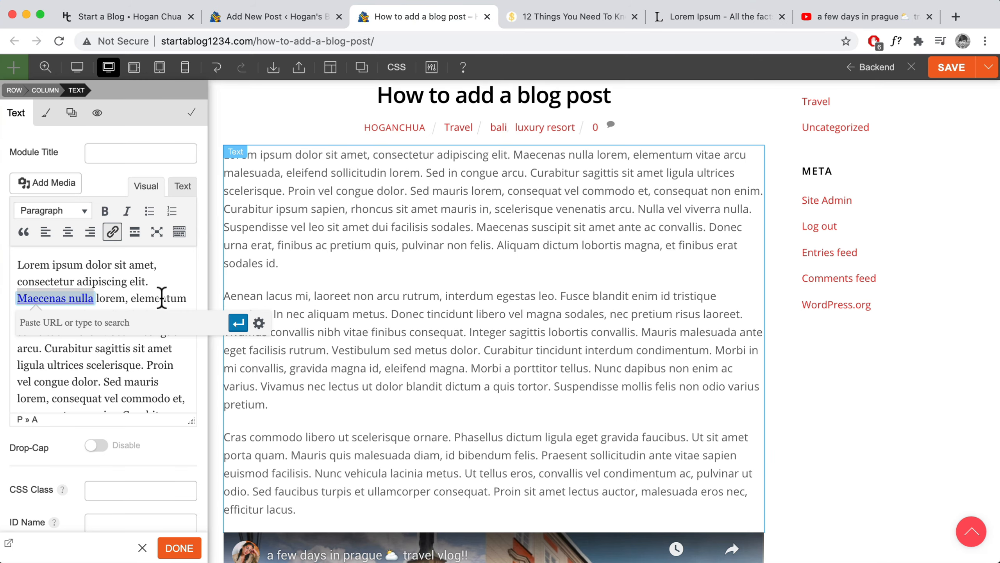
right_click(192, 322)
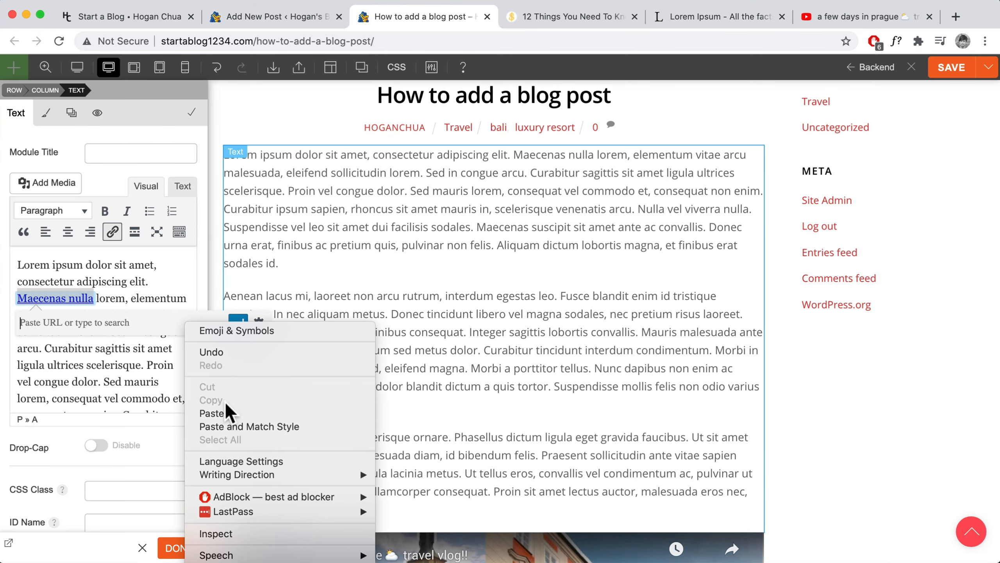
click(220, 425)
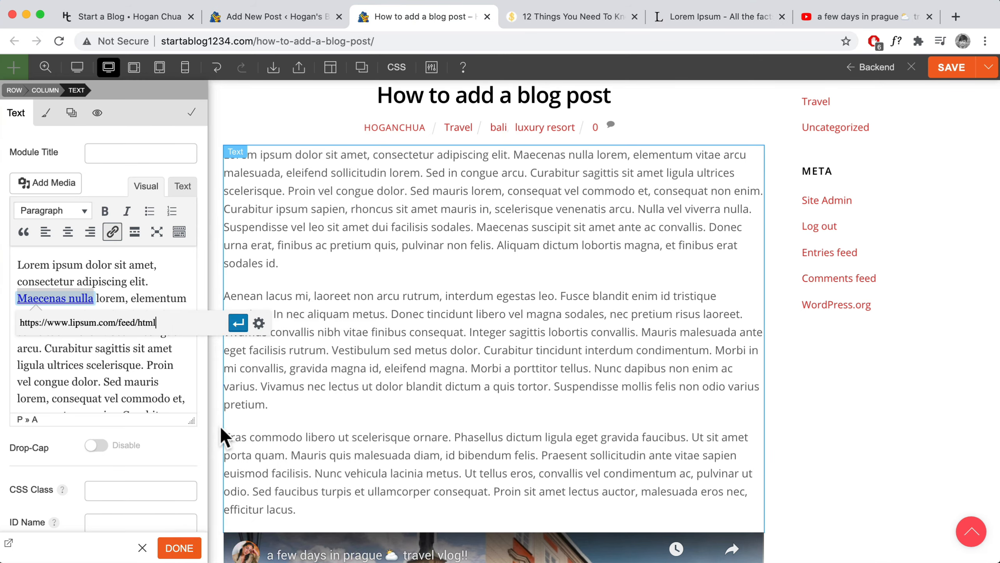
click(259, 324)
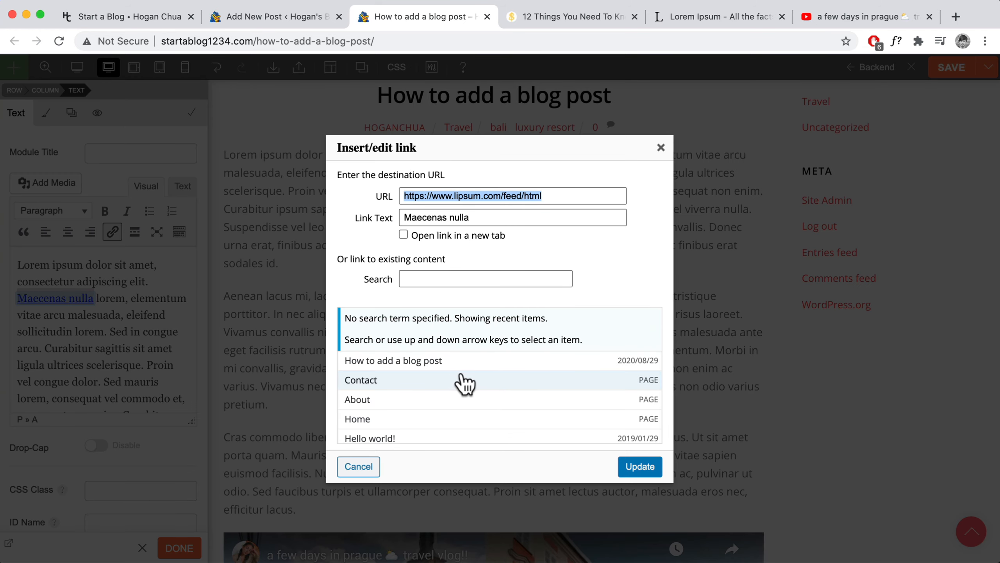
scroll(460, 389, down, 1)
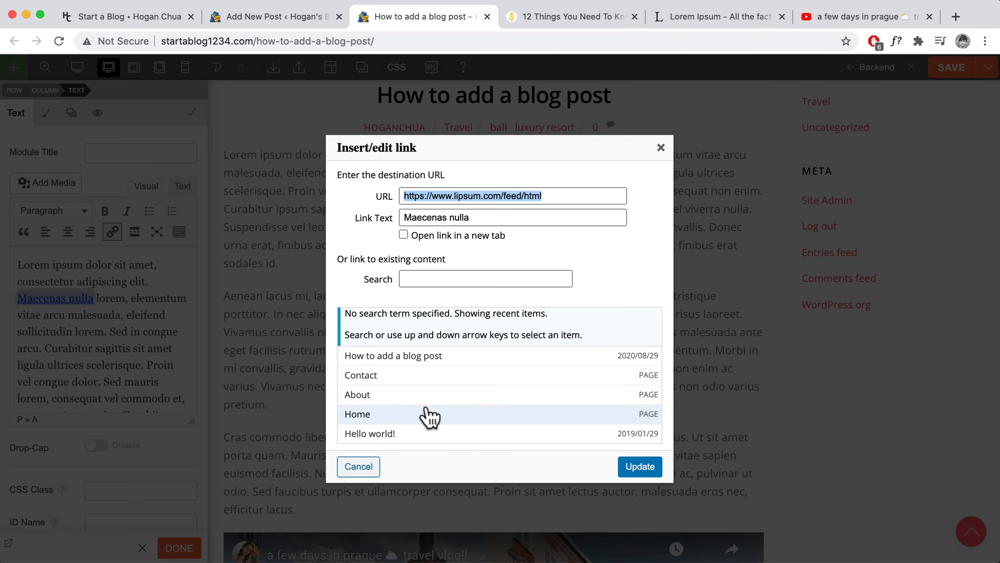
click(403, 235)
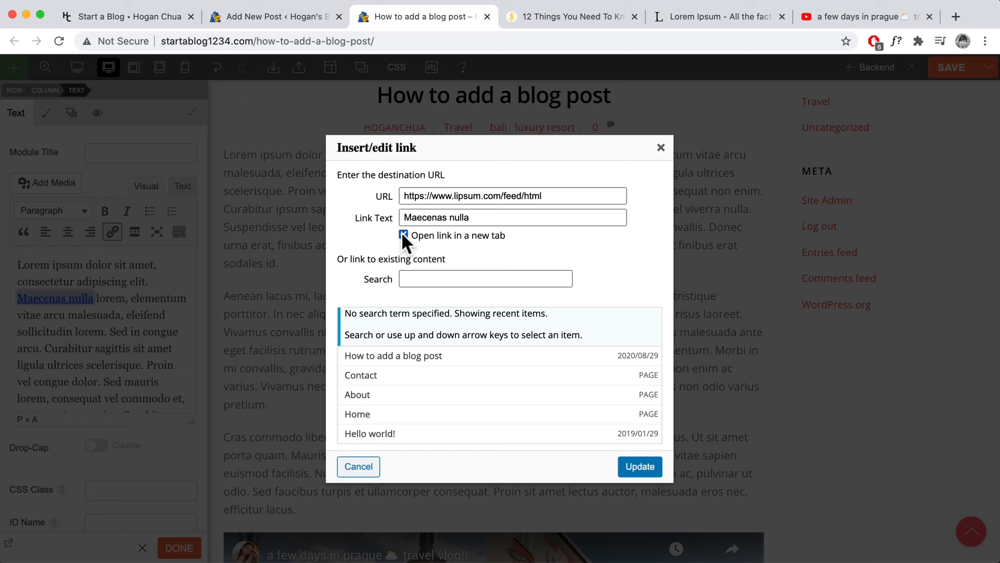
click(646, 472)
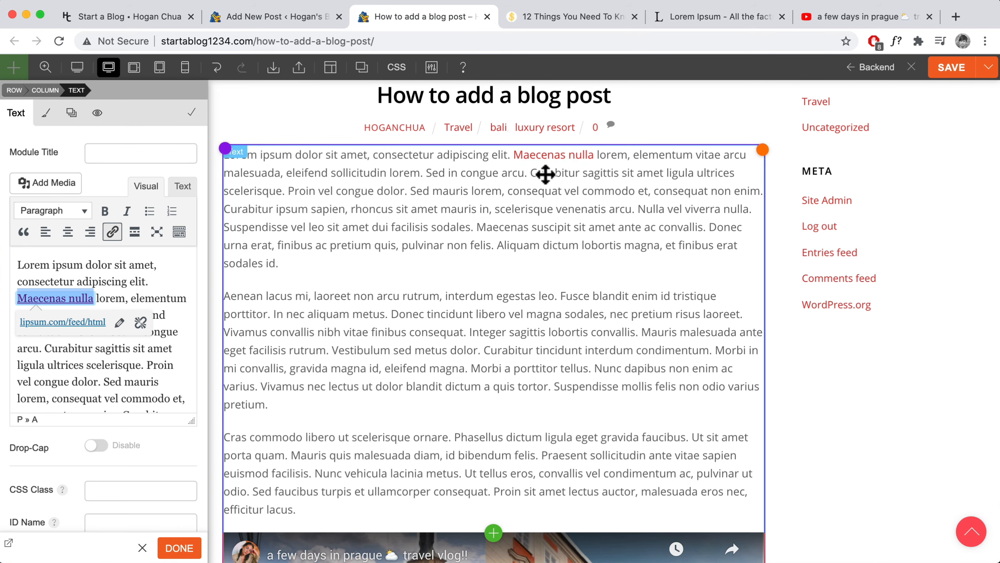
Step: Finish the text module and close the Themify Builder to see the post as a normal page
click(179, 547)
scroll(598, 328, up, 5)
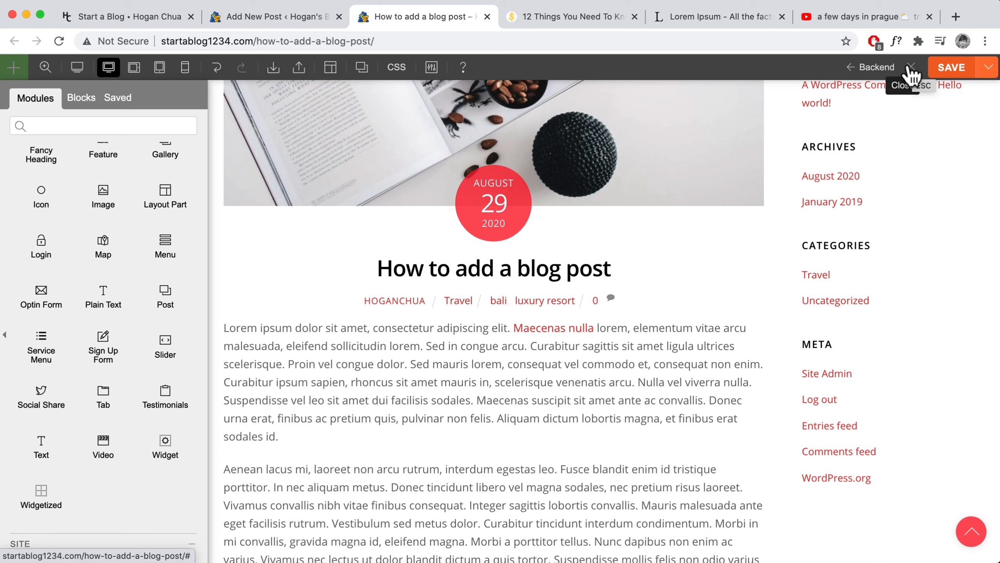
click(910, 68)
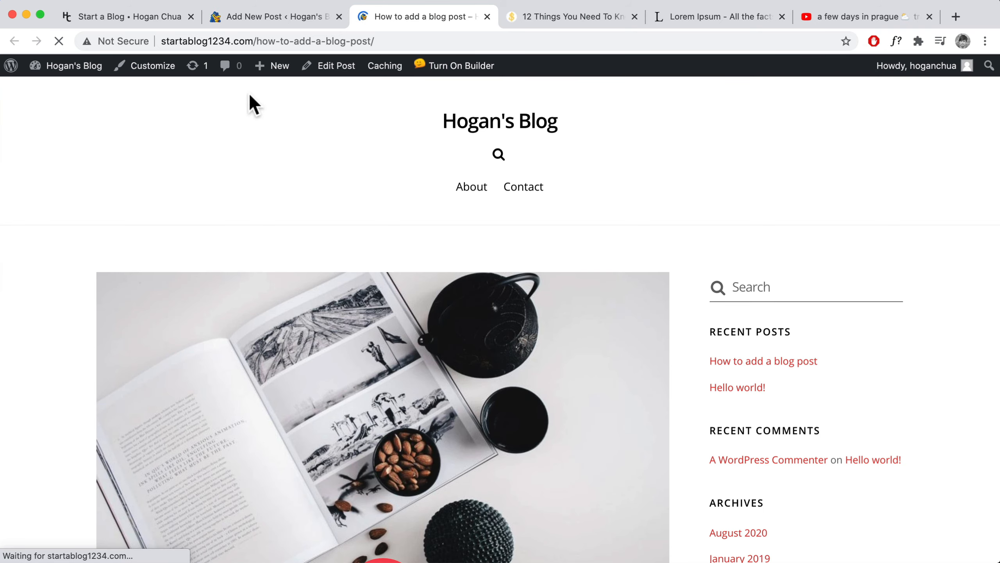
Step: Go to the dashboard's All Posts list and trash the Hello world! post
mouse_move(268, 70)
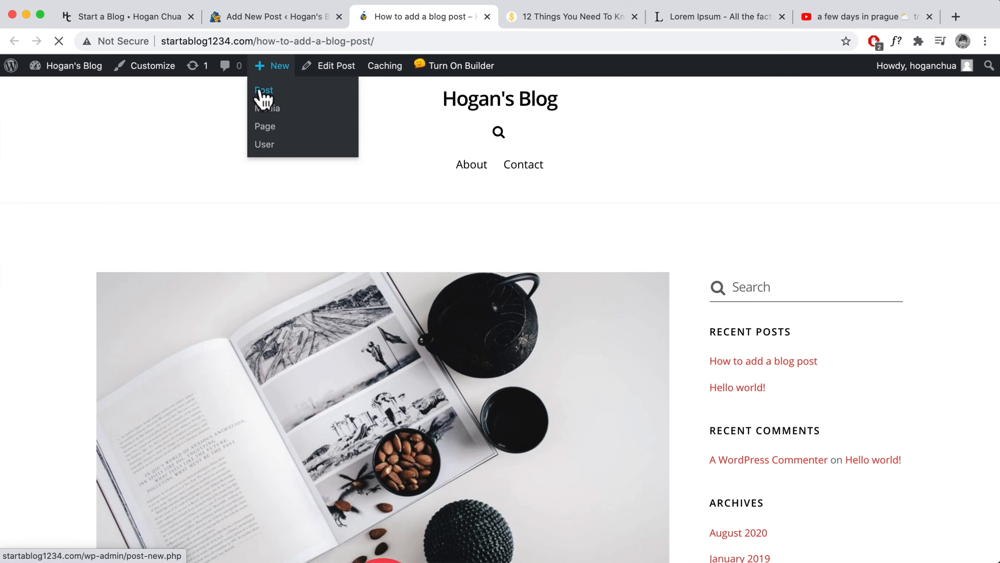
mouse_move(50, 71)
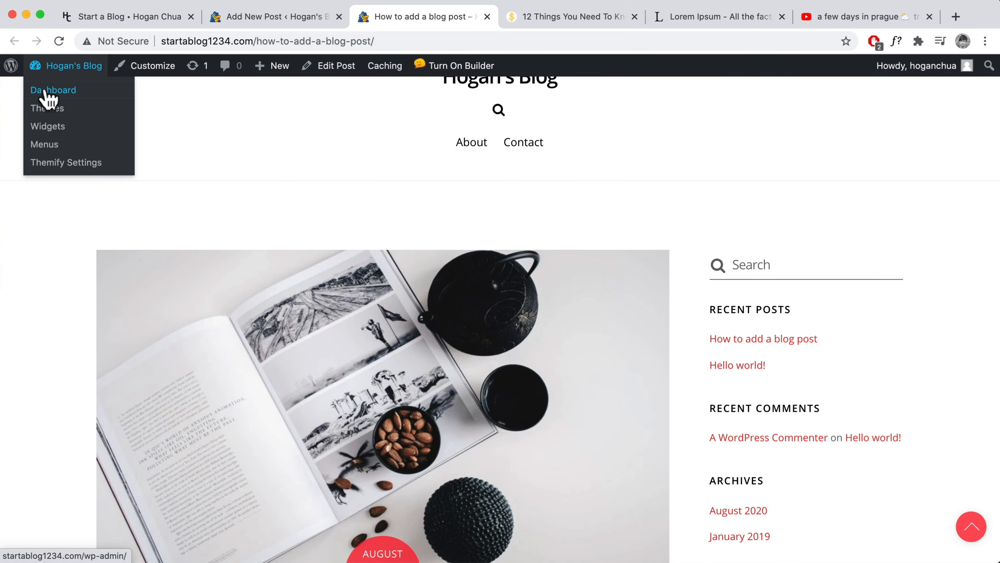
click(46, 91)
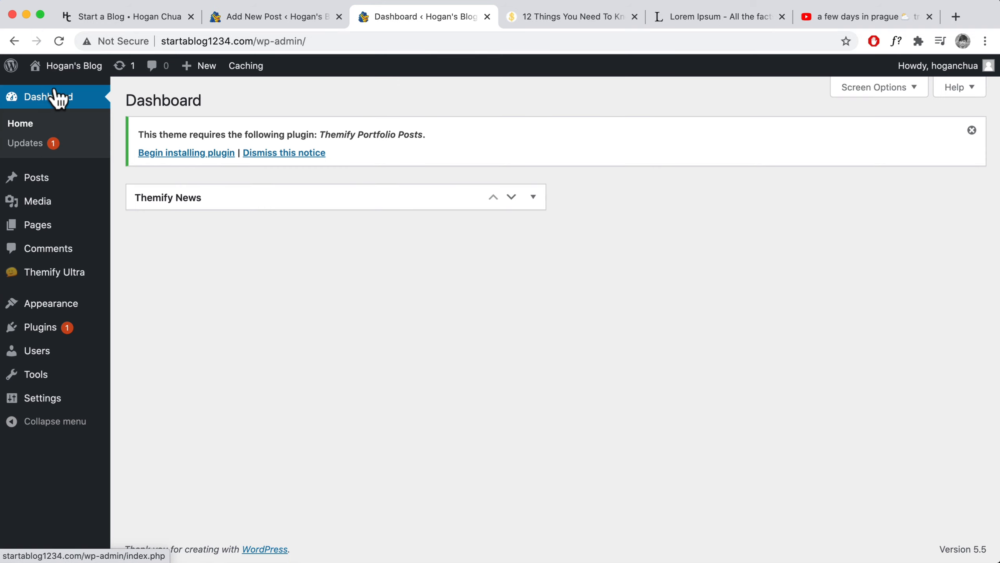
mouse_move(67, 183)
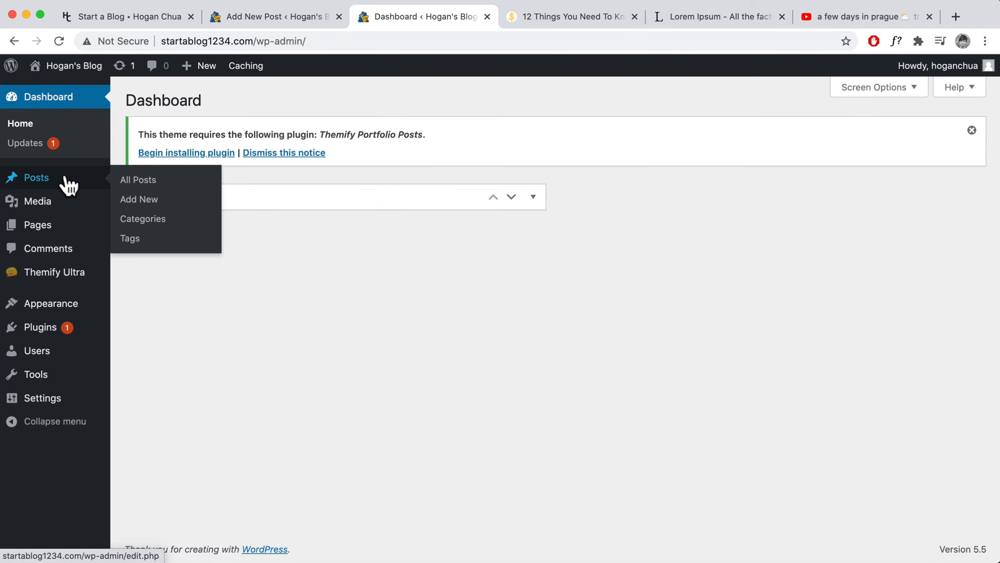
click(35, 181)
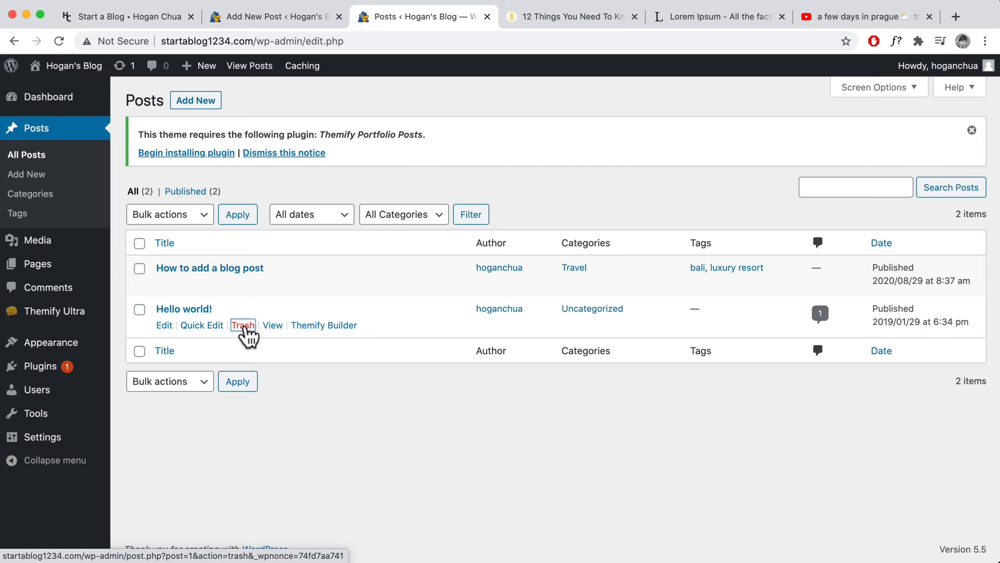
click(243, 325)
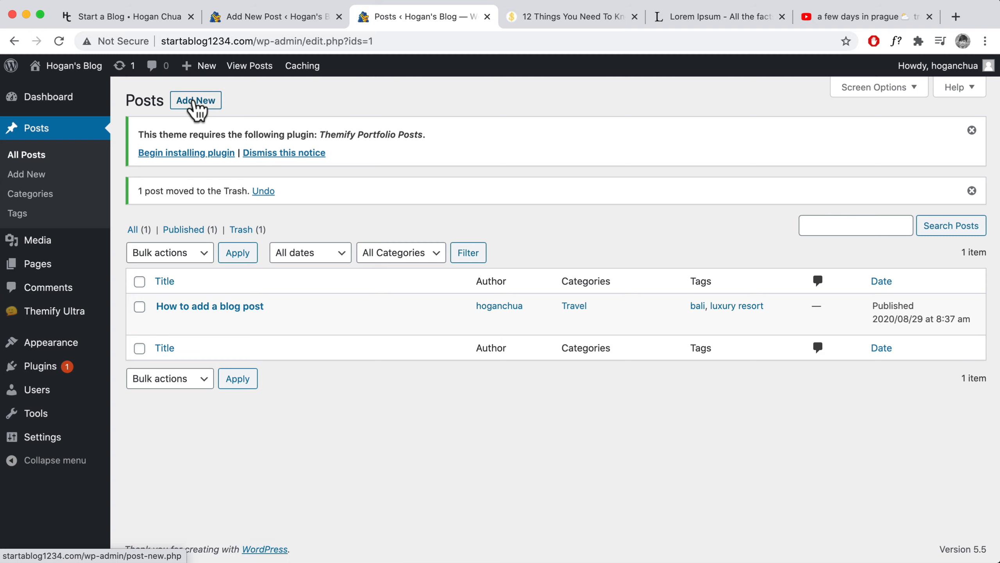
Step: Leave the post editor and go to the Hogan's Blog front-end home page through Visit Site
click(222, 105)
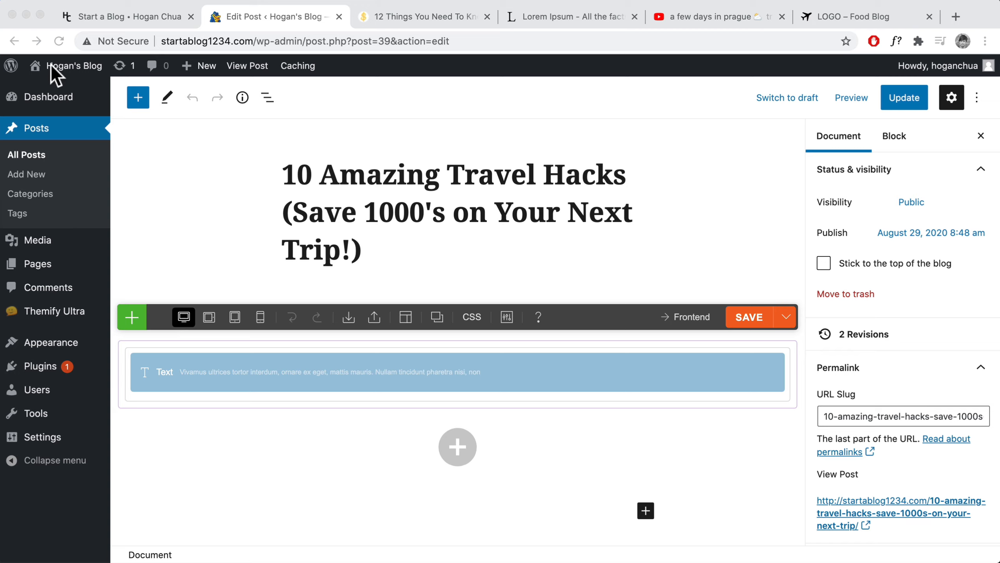
mouse_move(57, 68)
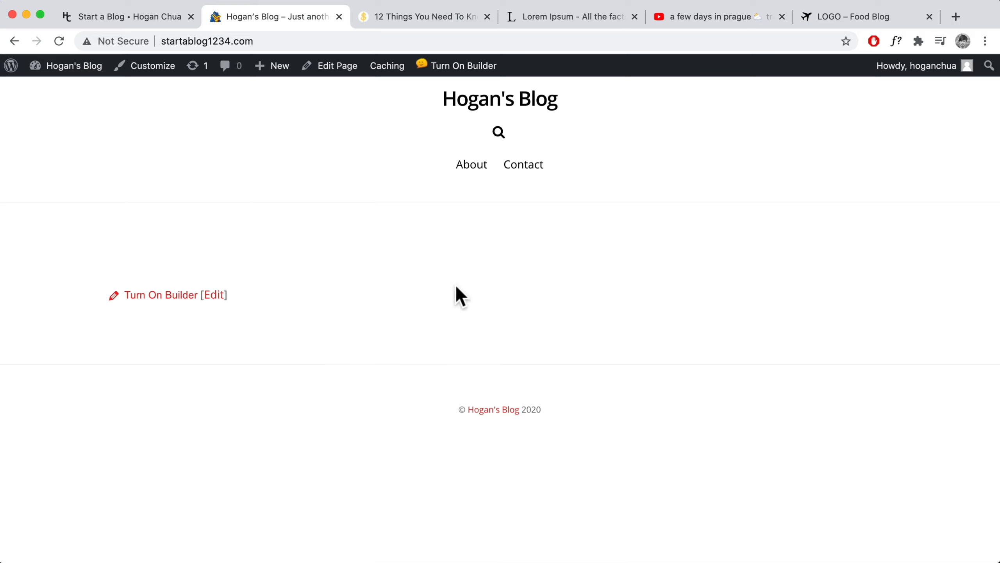
Step: Turn on the builder and drop a Post module with the latest posts onto the home page
click(458, 68)
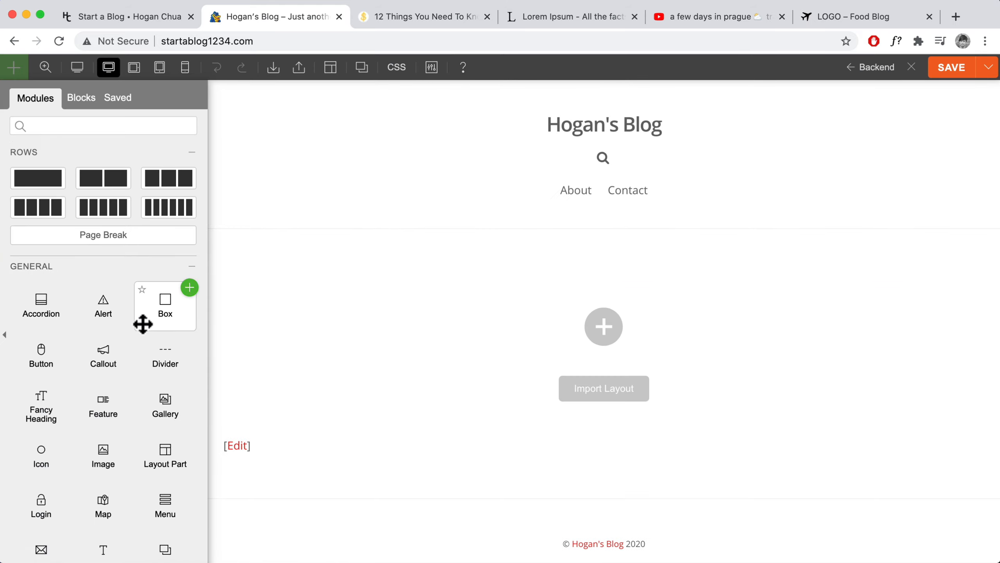
scroll(143, 324, down, 5)
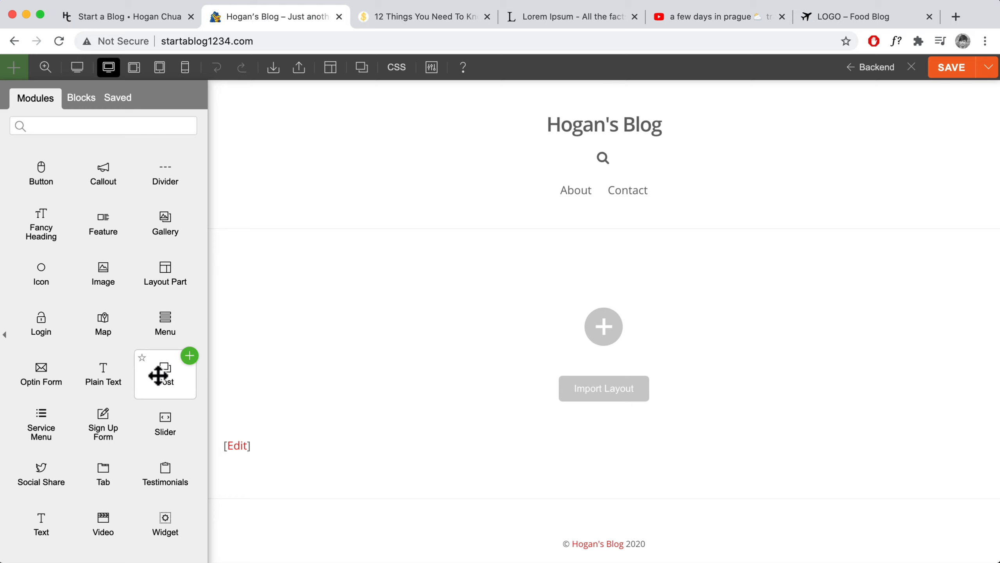
drag(164, 377, 391, 297)
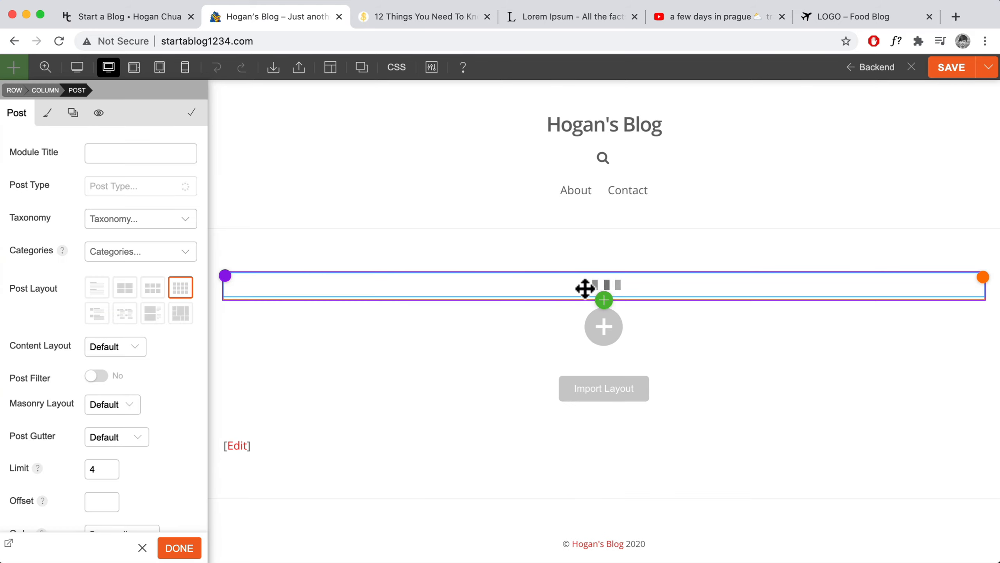
Step: Split the posts row into two columns: the posts plus an empty side column
scroll(627, 359, down, 5)
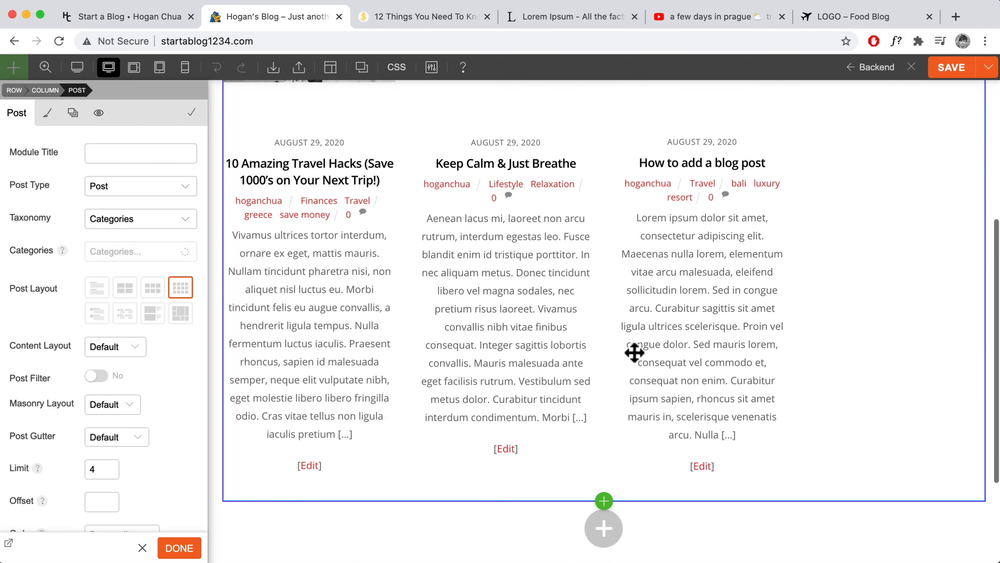
scroll(634, 354, up, 5)
scroll(634, 355, down, 5)
scroll(633, 353, up, 5)
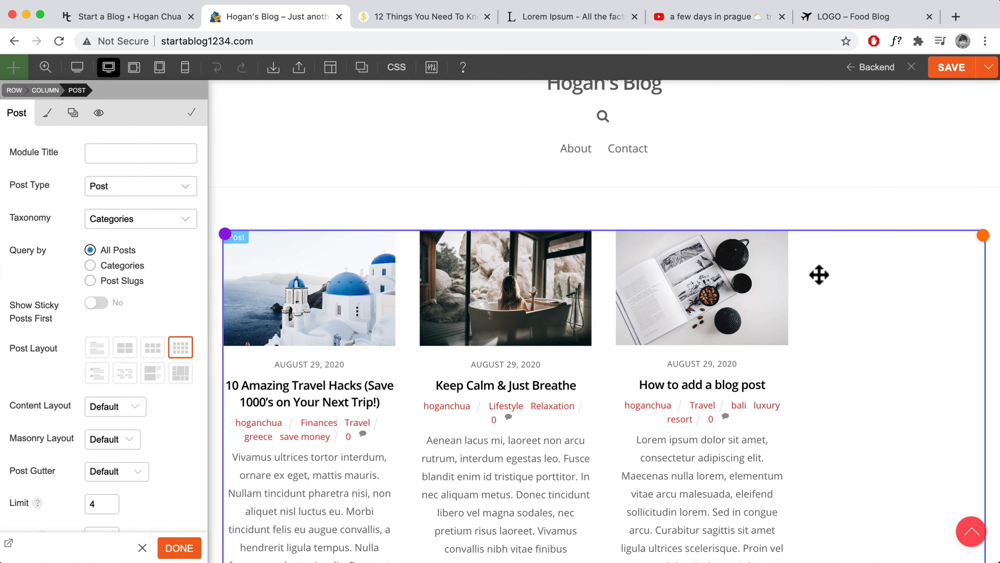
mouse_move(223, 239)
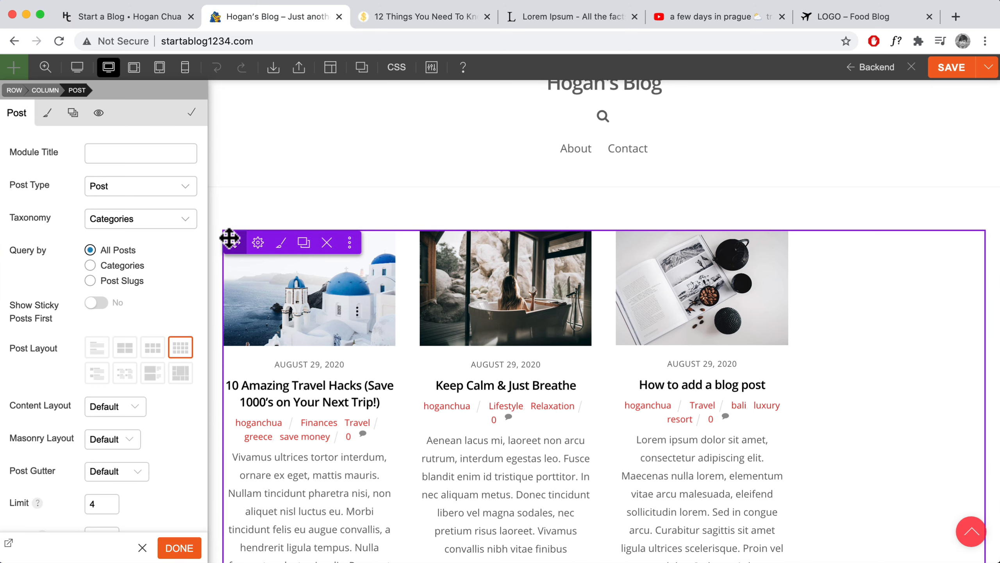
mouse_move(256, 241)
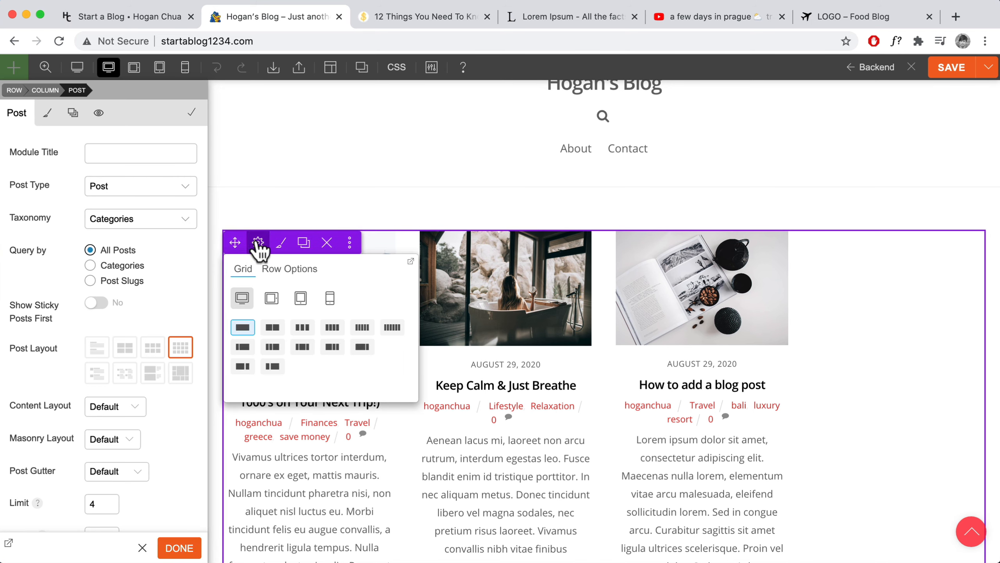
click(362, 346)
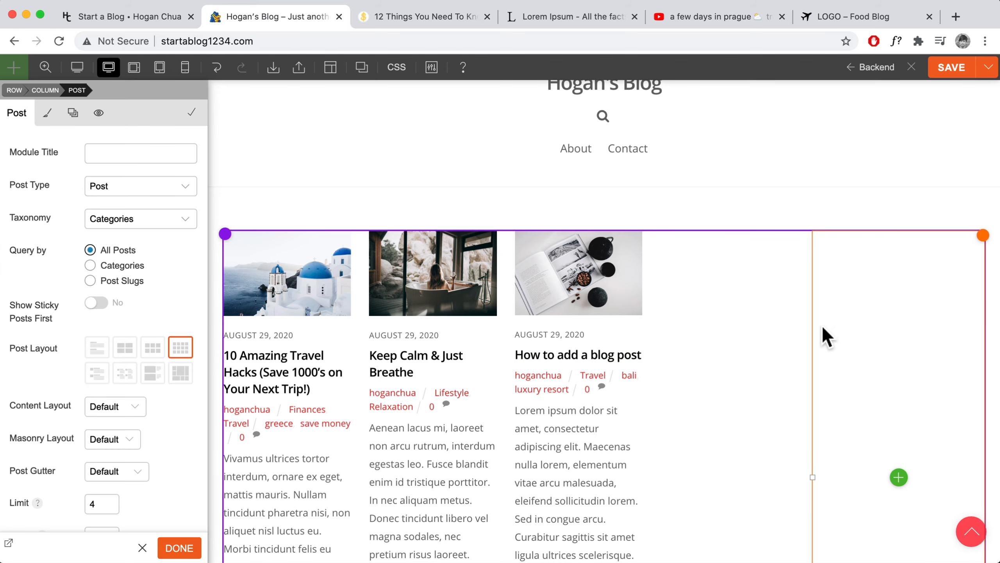
Step: Set the Post module to the full-width List layout after trying the grid alternatives
scroll(822, 325, down, 3)
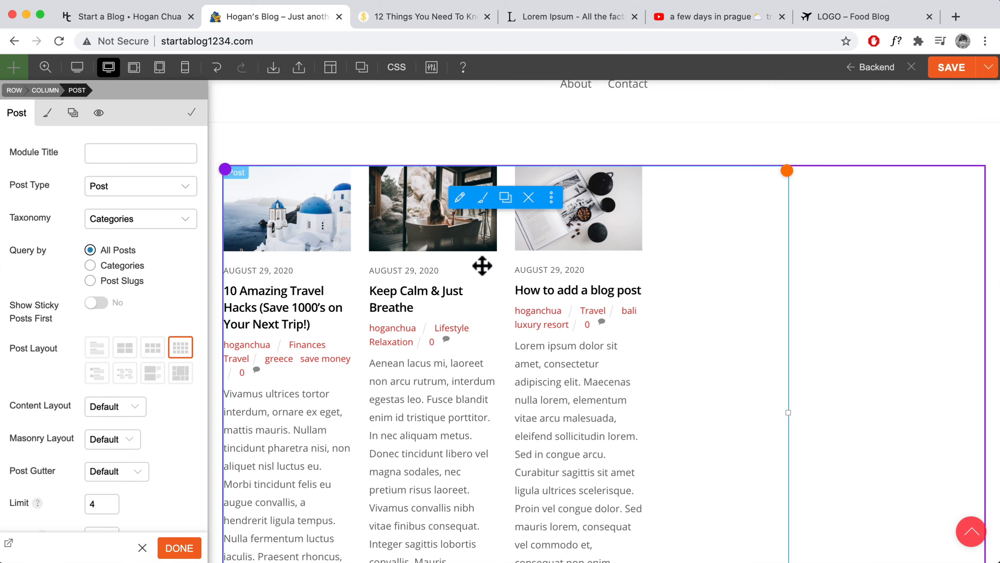
click(97, 353)
scroll(443, 378, down, 10)
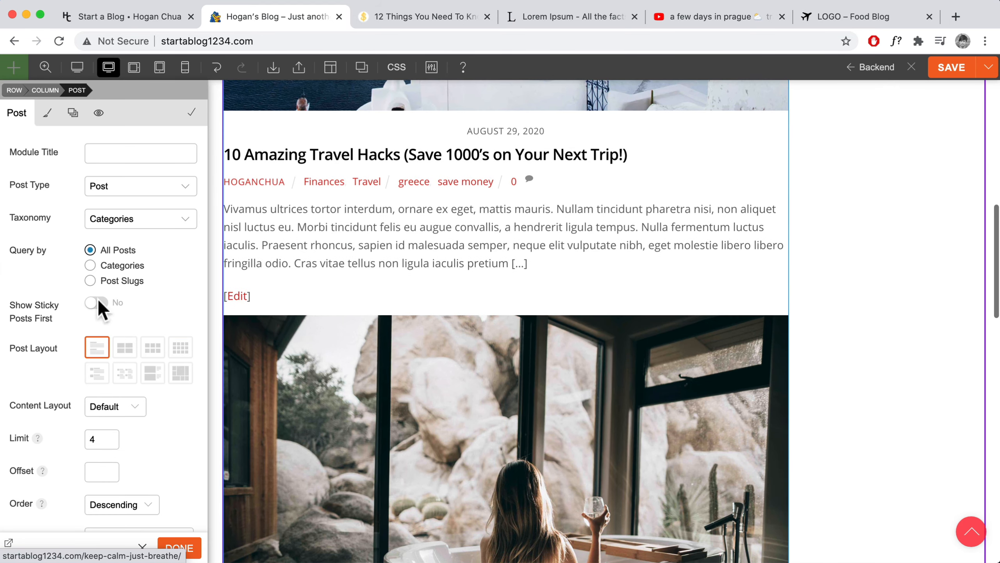
click(125, 346)
scroll(464, 318, up, 8)
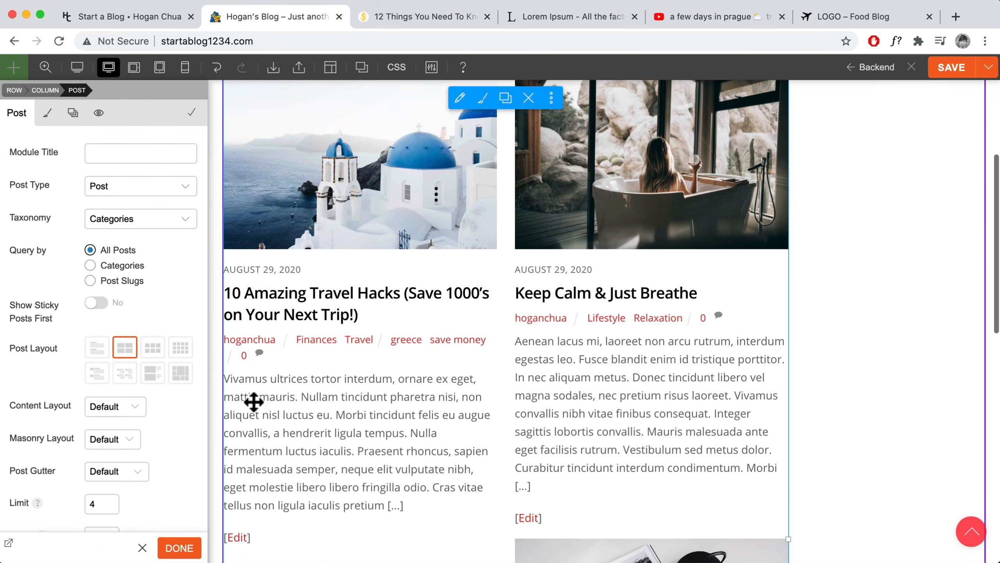
click(153, 380)
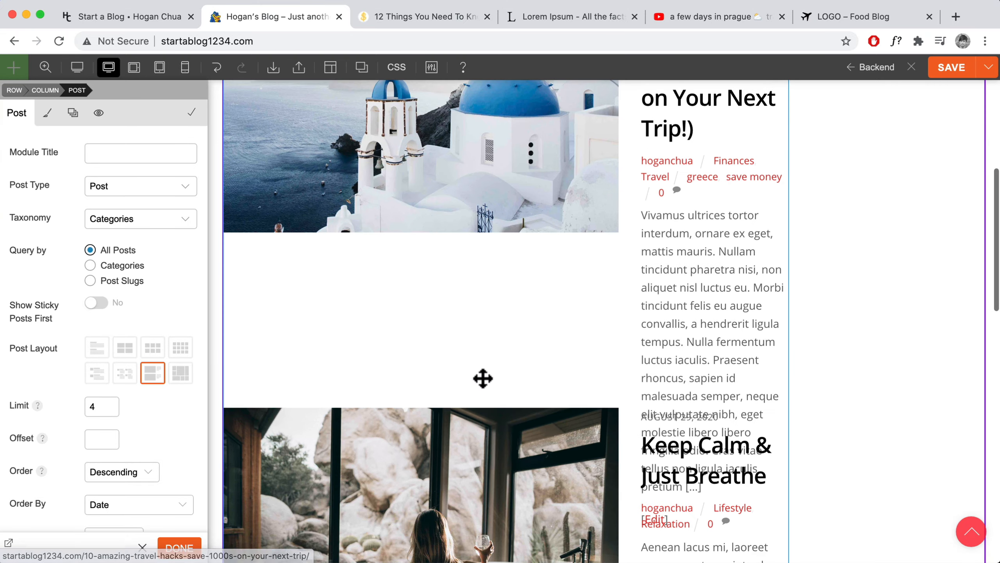
click(96, 352)
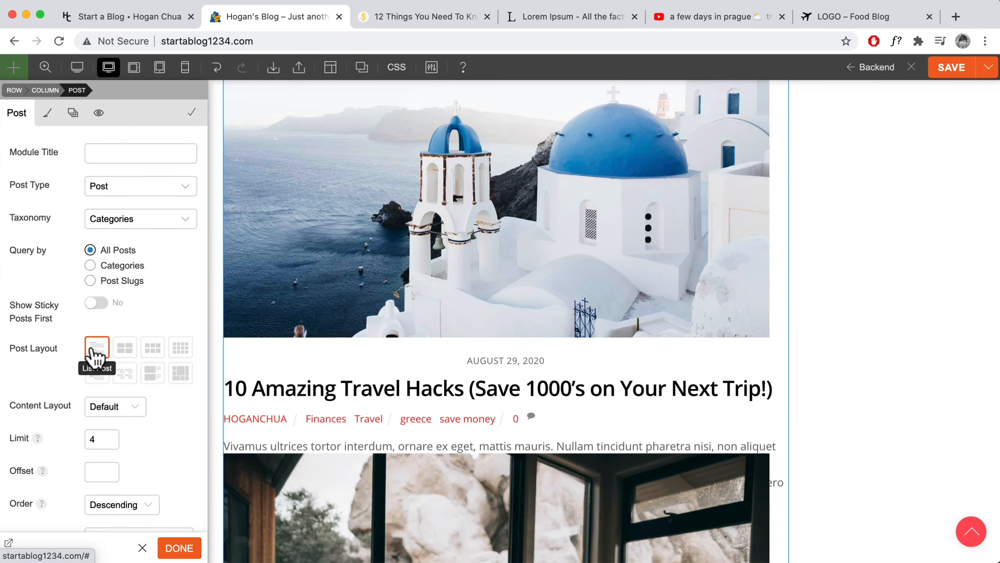
Step: Keep the post Display option on Excerpt so summaries show under each title
scroll(465, 384, down, 5)
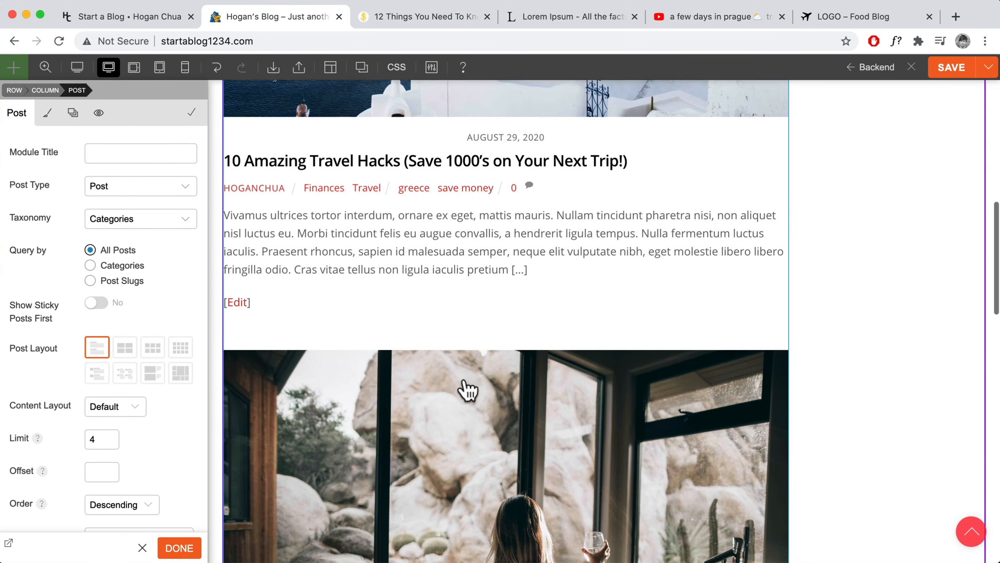
scroll(467, 390, down, 15)
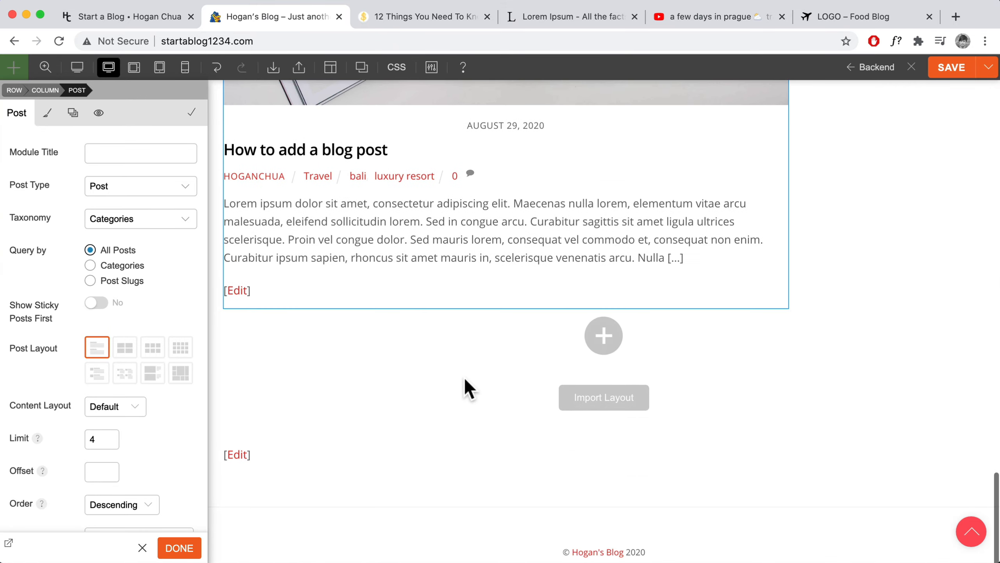
scroll(150, 411, down, 3)
scroll(147, 399, down, 10)
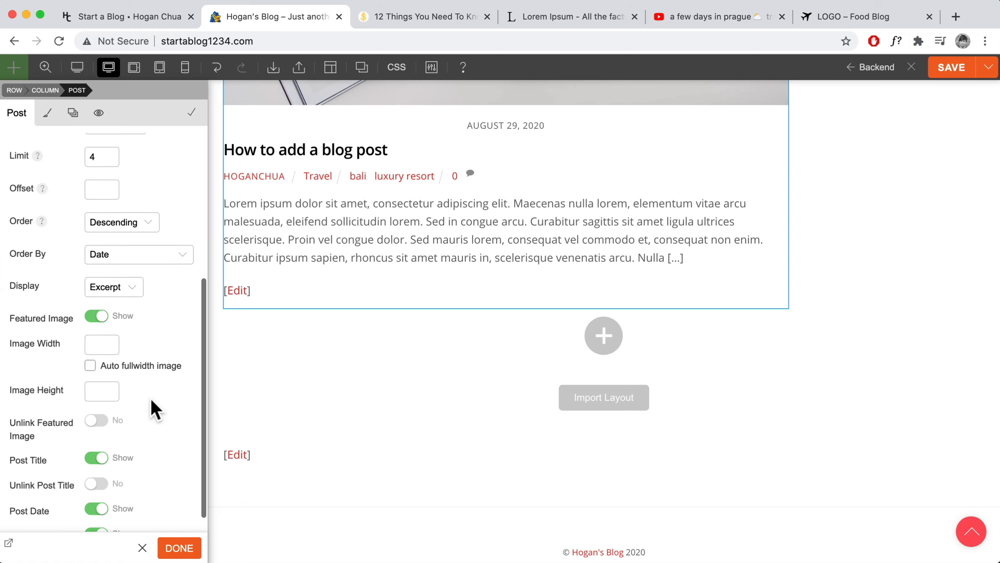
scroll(156, 410, down, 2)
scroll(179, 307, up, 2)
scroll(339, 264, up, 2)
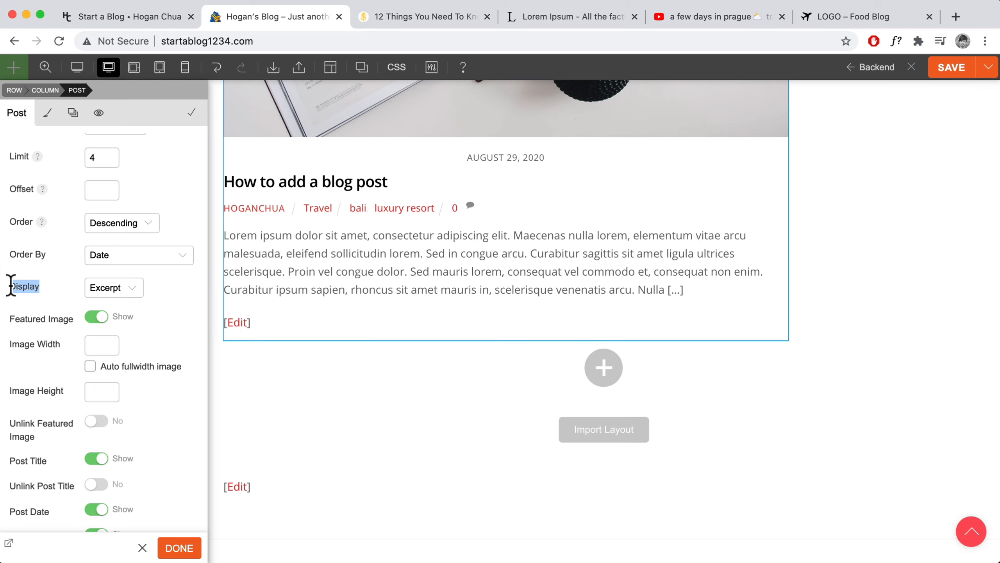
click(126, 288)
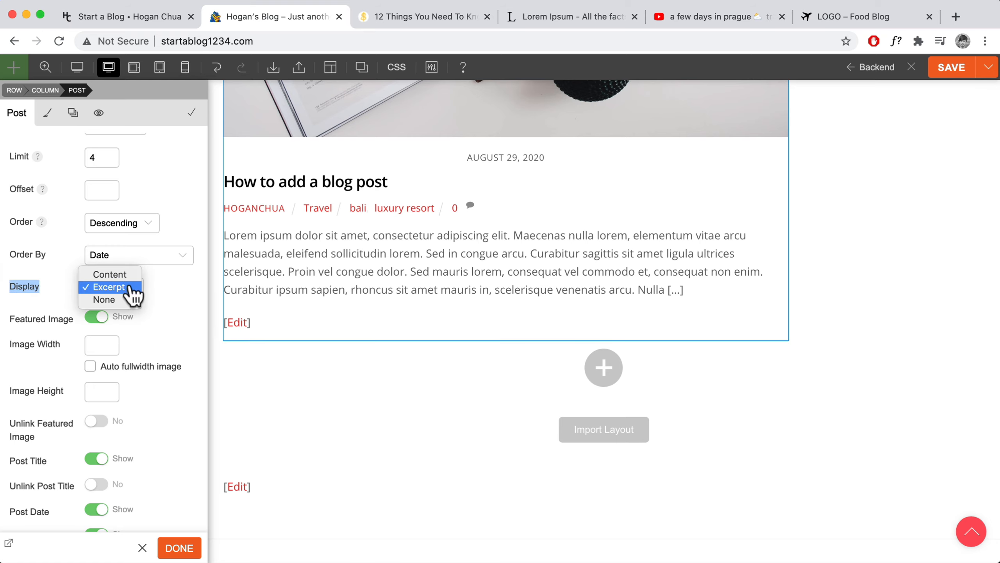
click(111, 300)
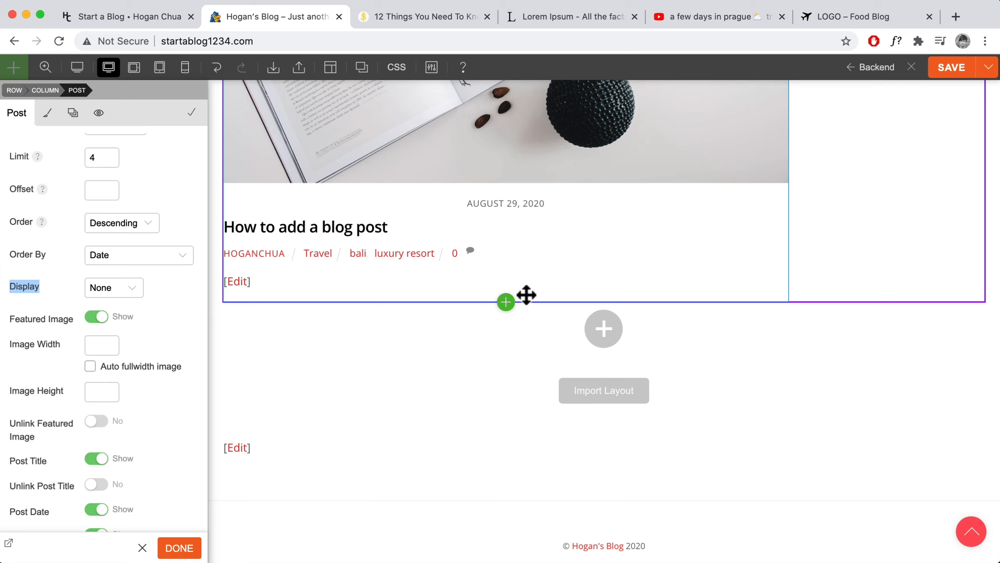
click(136, 287)
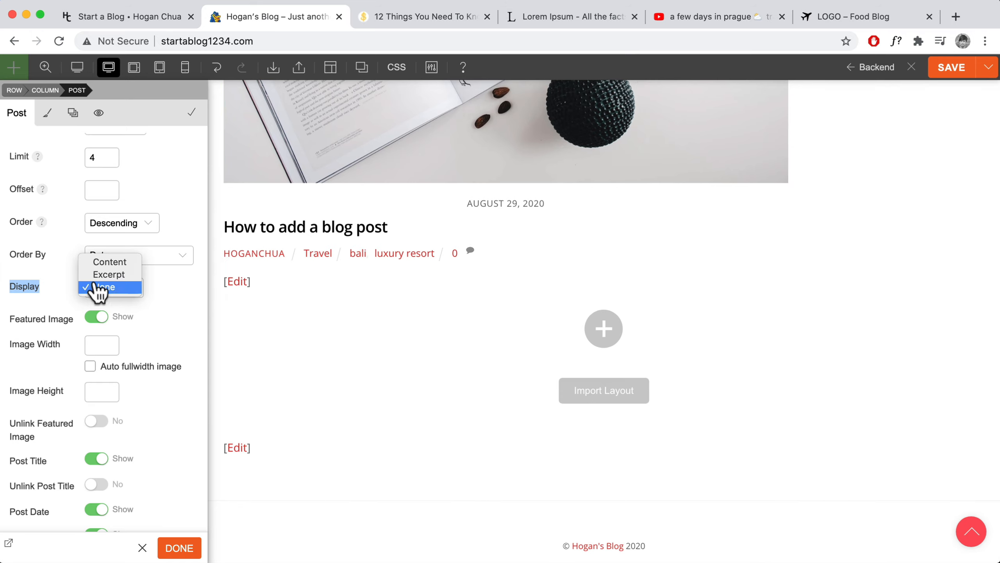
click(110, 276)
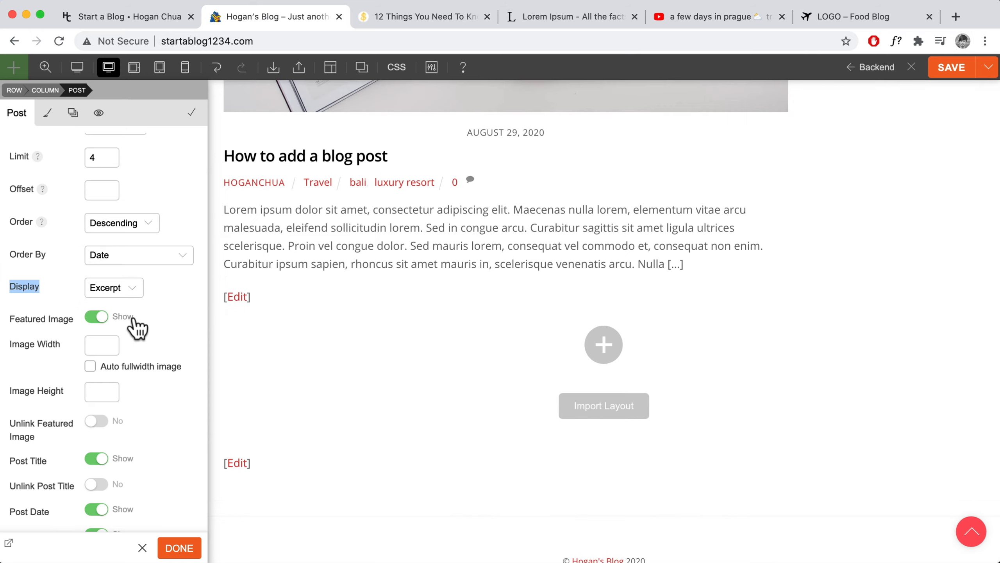
Step: Set Post Meta to Hide, removing author and category details
scroll(134, 335, down, 5)
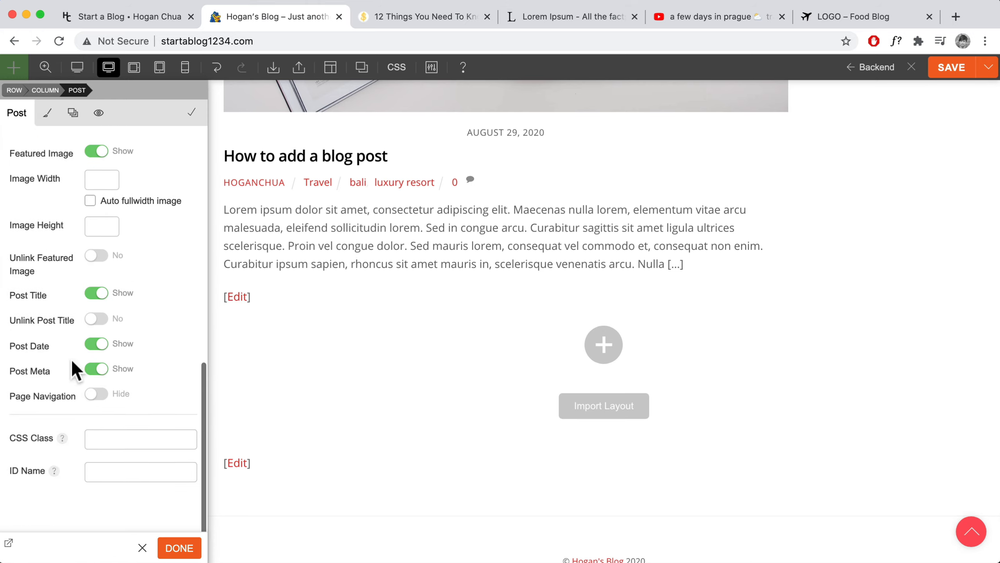
drag(46, 371, 53, 371)
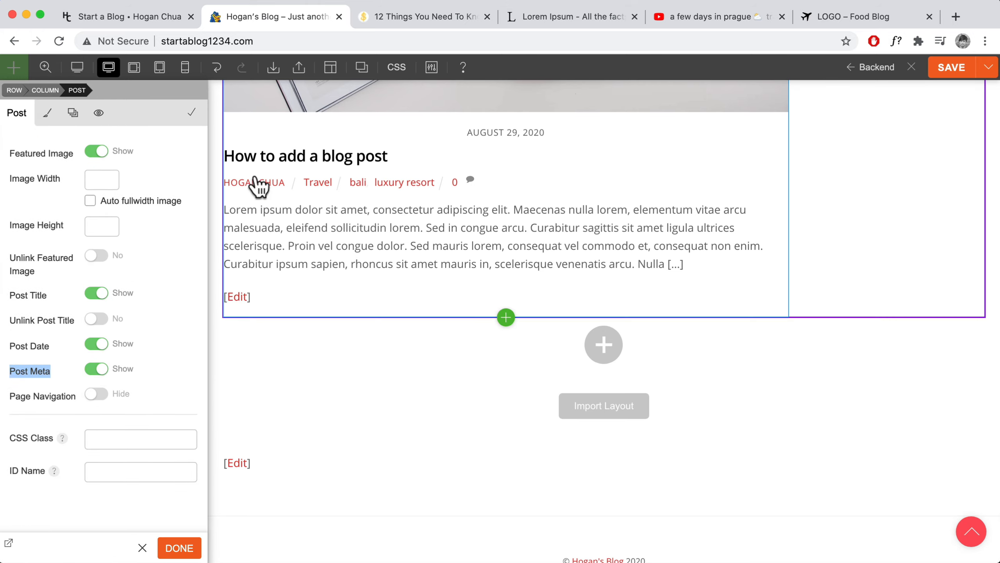
click(97, 370)
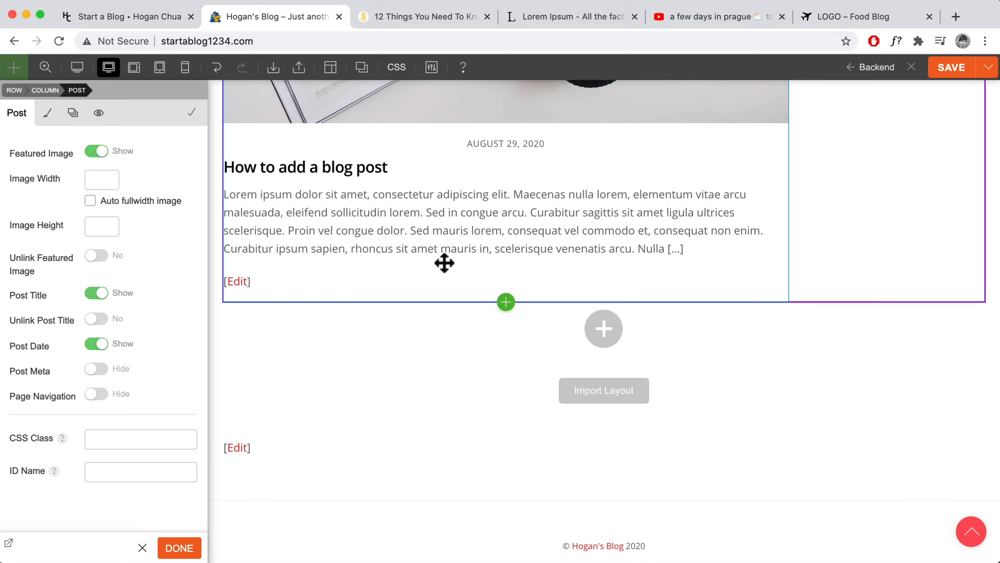
scroll(382, 283, up, 10)
scroll(381, 293, up, 15)
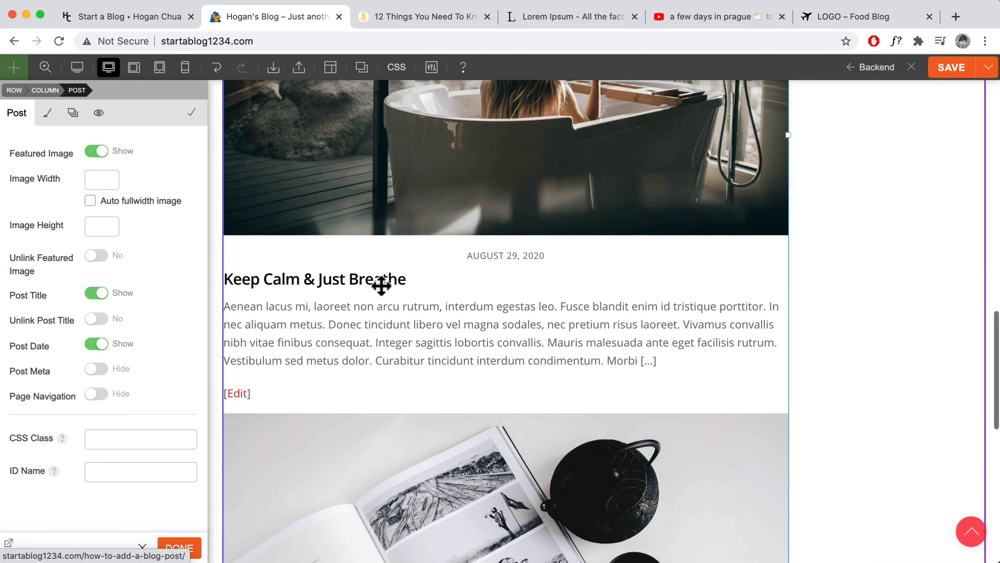
scroll(381, 294, up, 3)
scroll(92, 256, up, 10)
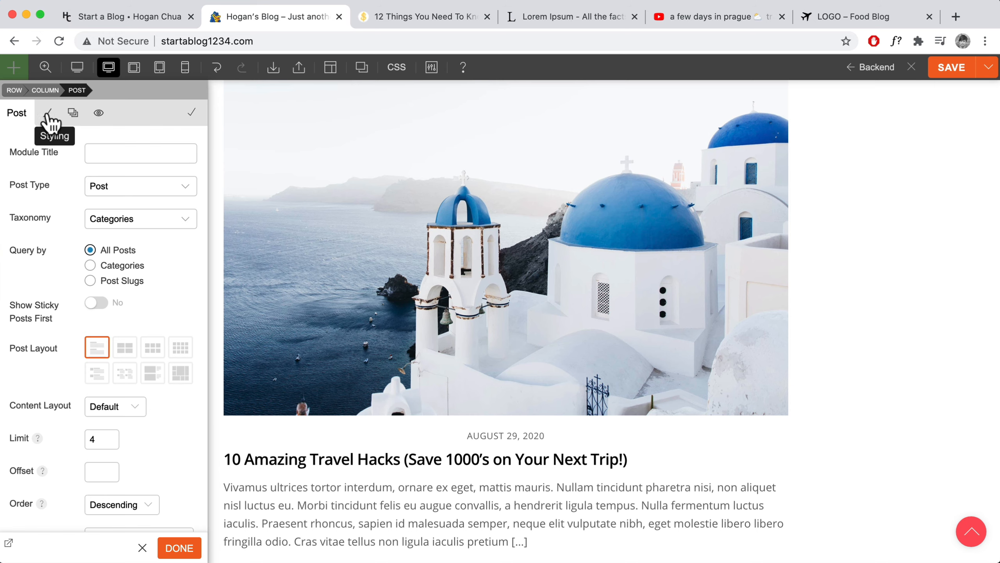
Step: Centre the post titles and excerpts in the Post module's font styling
click(48, 115)
click(71, 252)
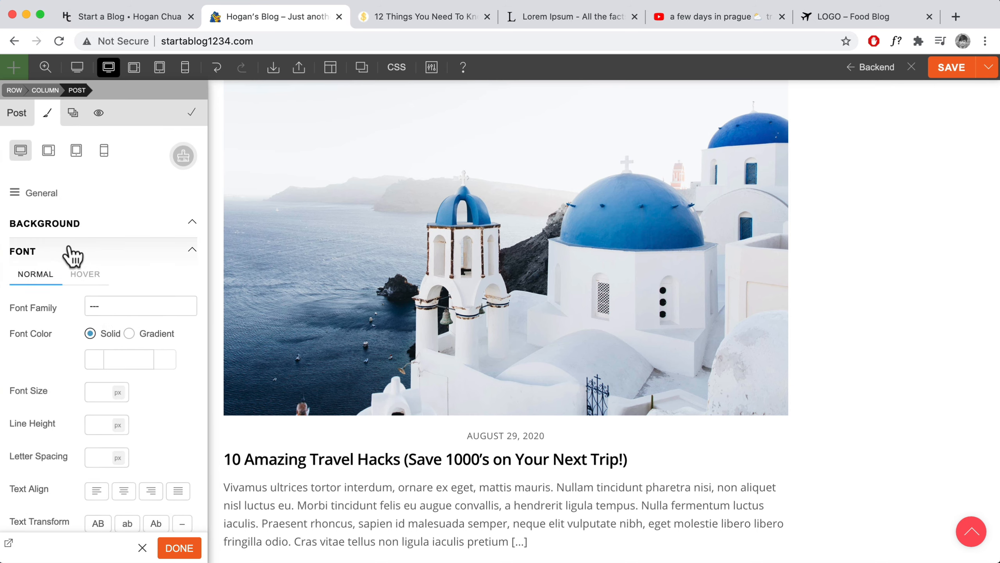
scroll(110, 333, down, 3)
drag(48, 389, 38, 389)
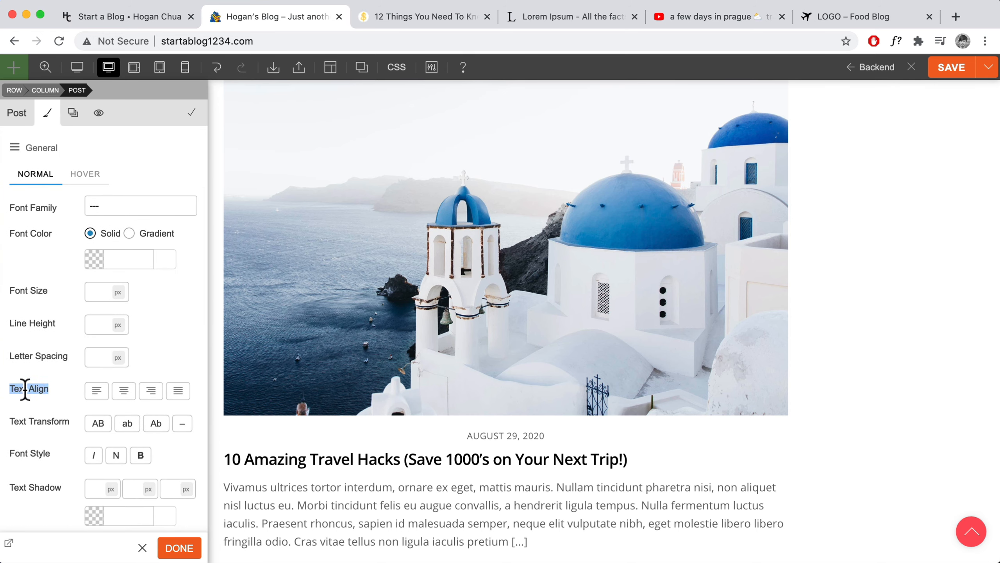
click(123, 390)
scroll(483, 385, up, 5)
click(178, 549)
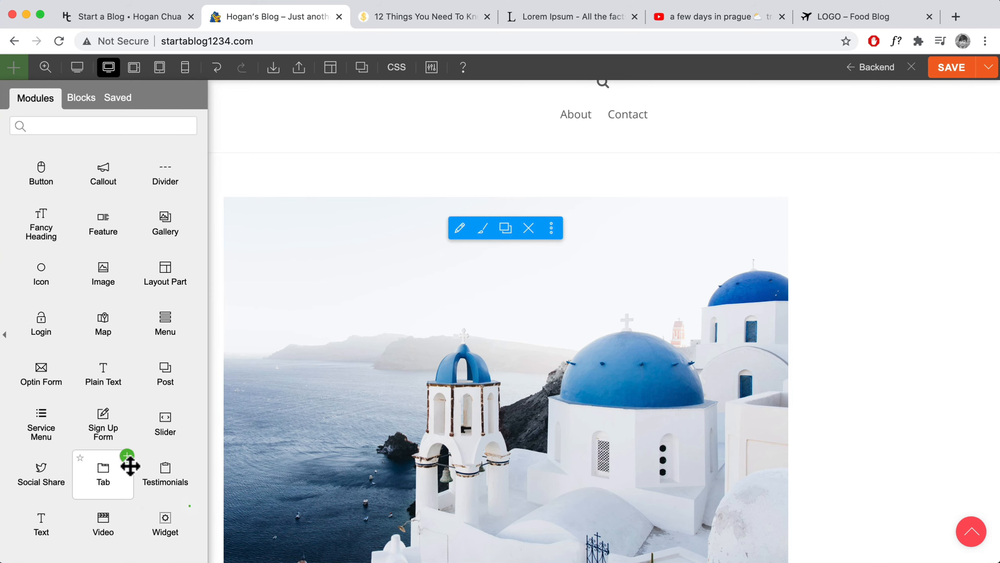
Step: Drop a Widgetized module into the side column and set its area to Sidebar
scroll(127, 469, down, 3)
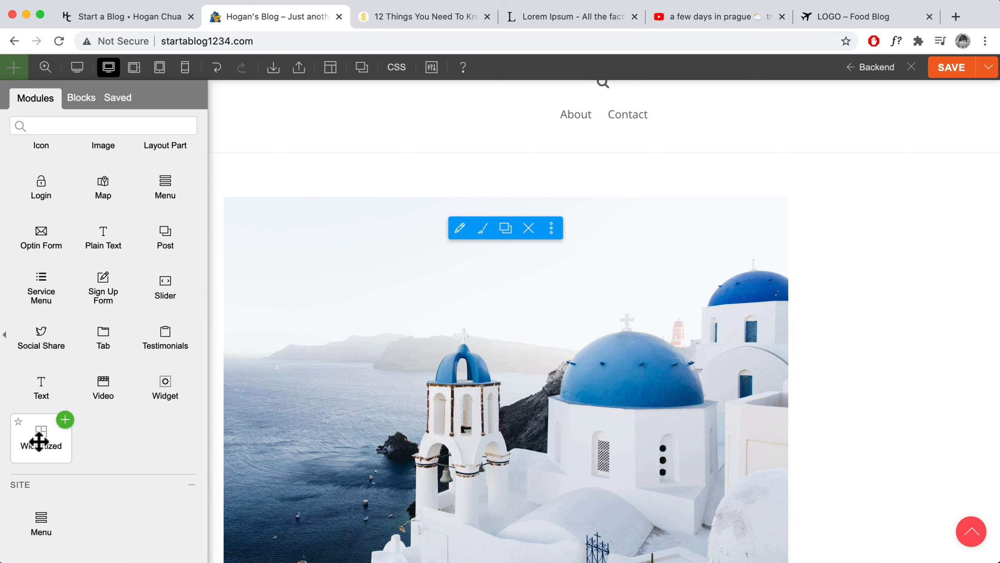
drag(39, 441, 866, 276)
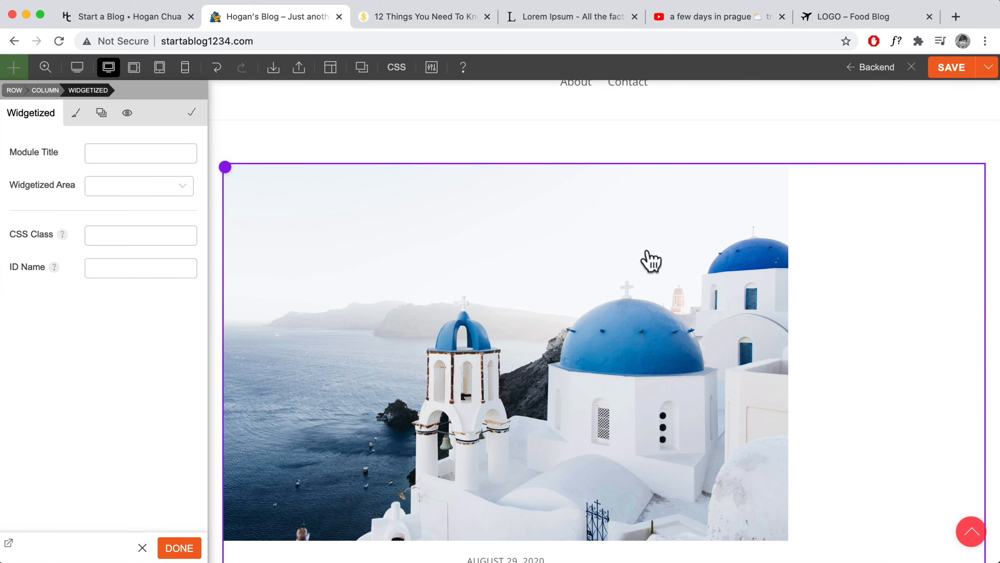
drag(10, 185, 89, 195)
click(130, 192)
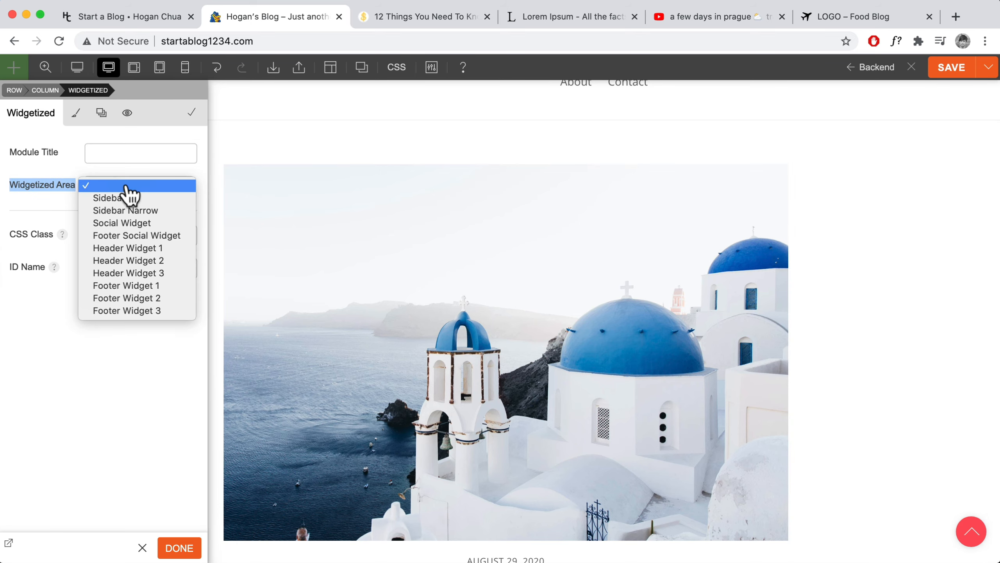
click(123, 198)
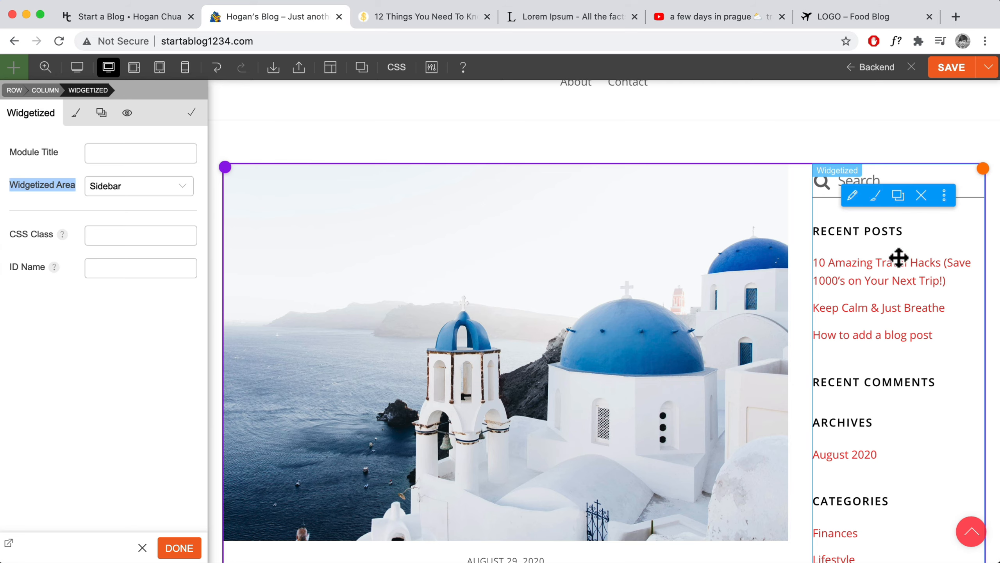
scroll(898, 338, down, 8)
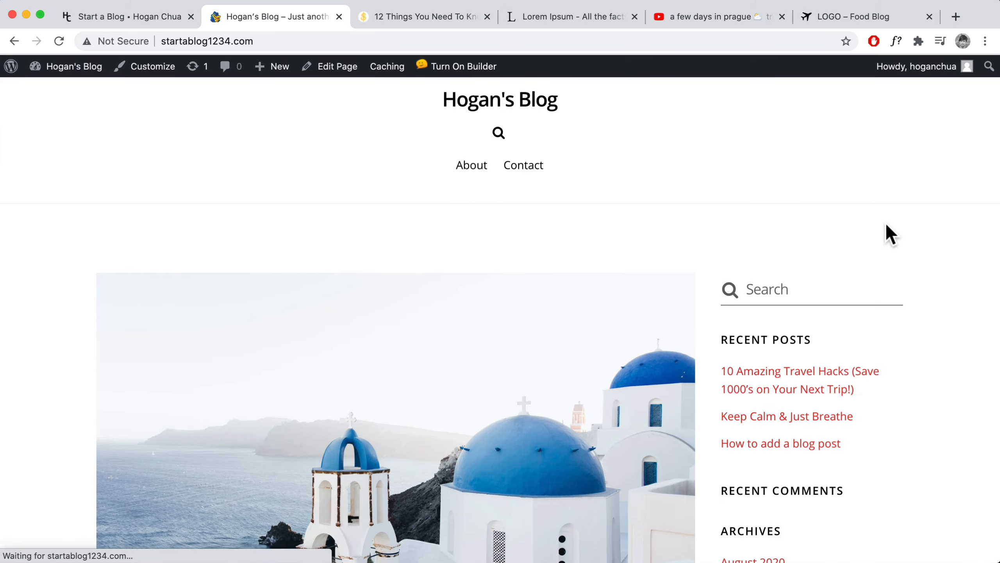
scroll(886, 232, down, 8)
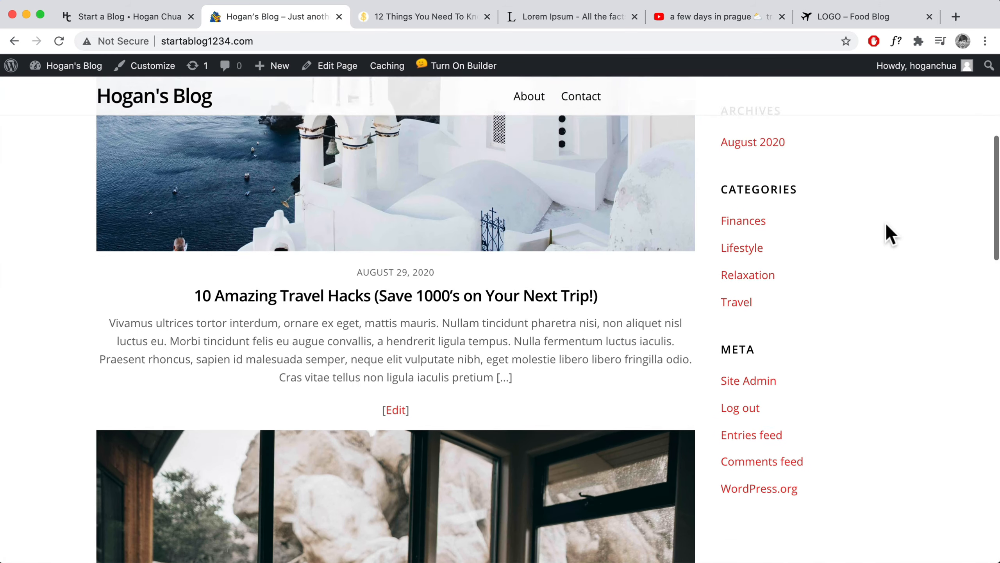
Step: Zoom the browser to 80% and scroll through the sidebar beside the posts
click(985, 41)
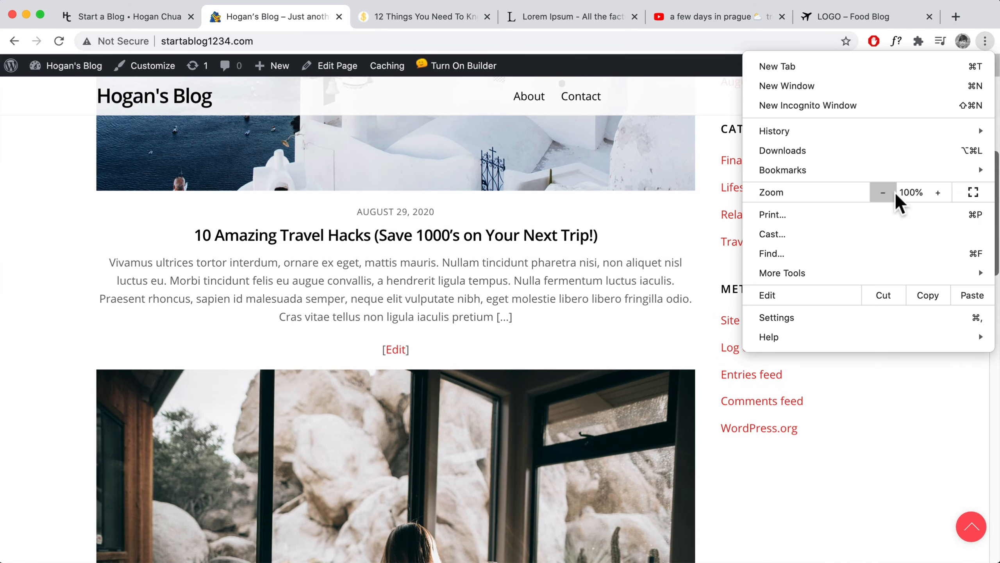
click(884, 193)
click(885, 193)
click(808, 409)
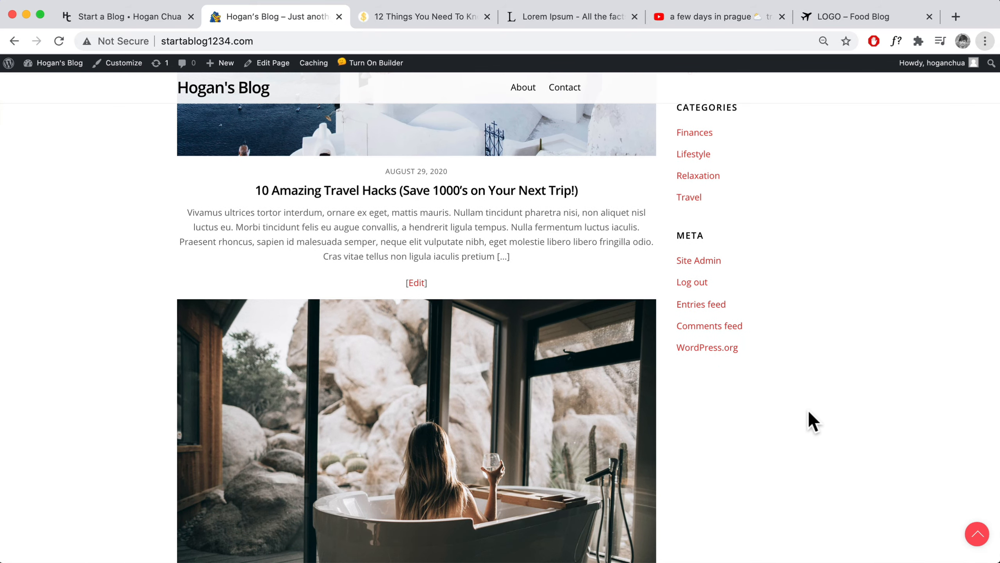
scroll(808, 409, up, 6)
scroll(821, 416, down, 15)
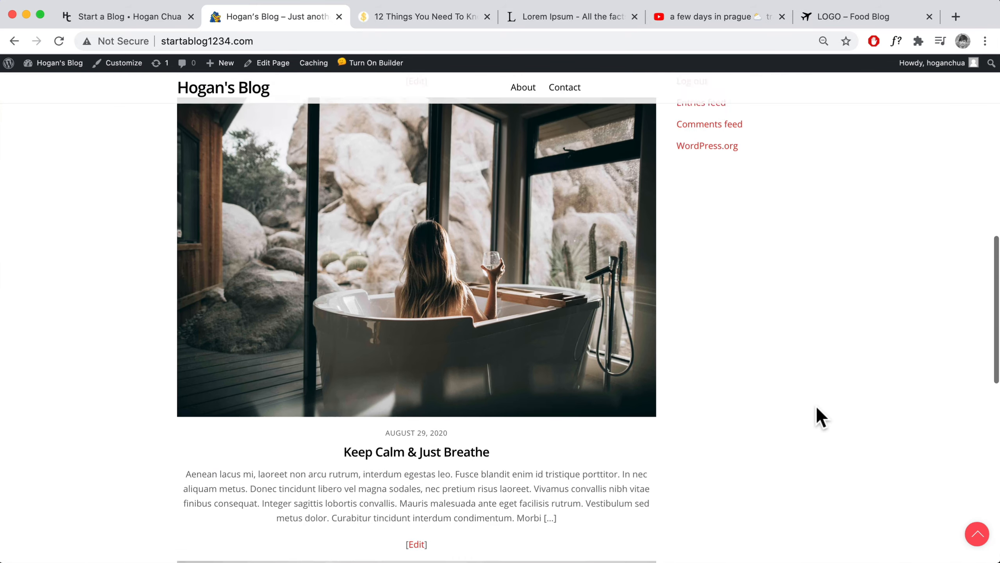
scroll(821, 415, up, 15)
scroll(819, 414, up, 3)
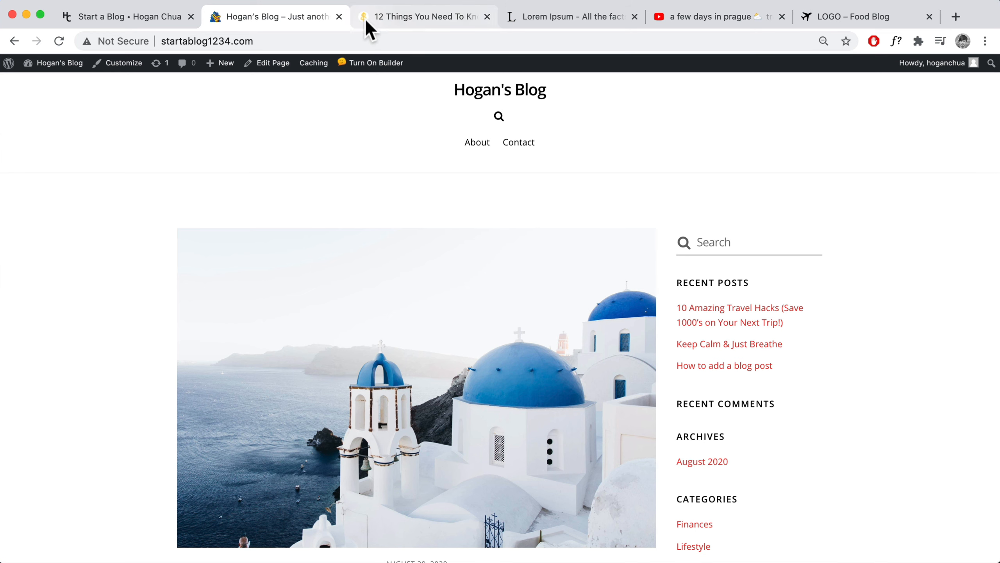
click(383, 17)
scroll(836, 281, up, 10)
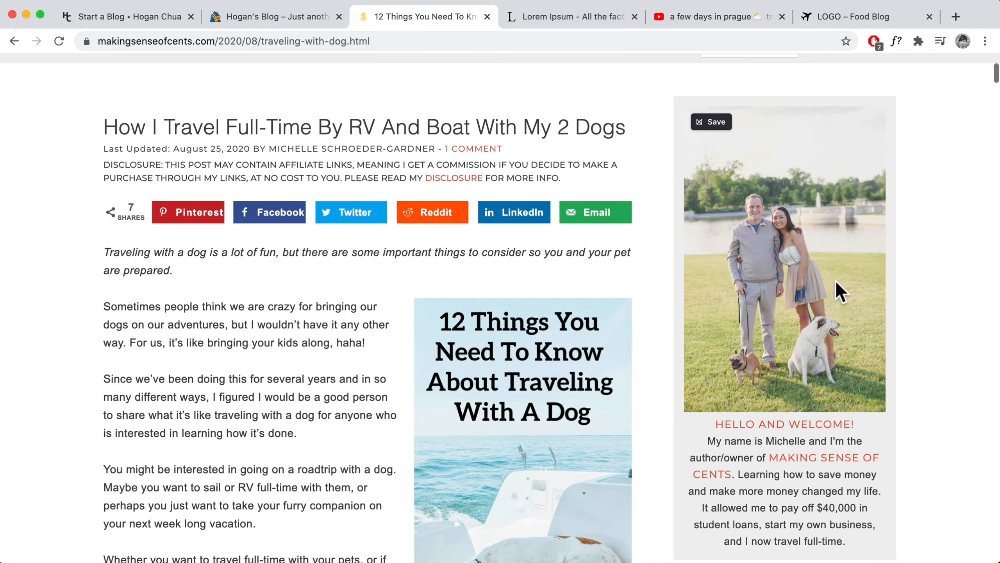
scroll(799, 337, down, 2)
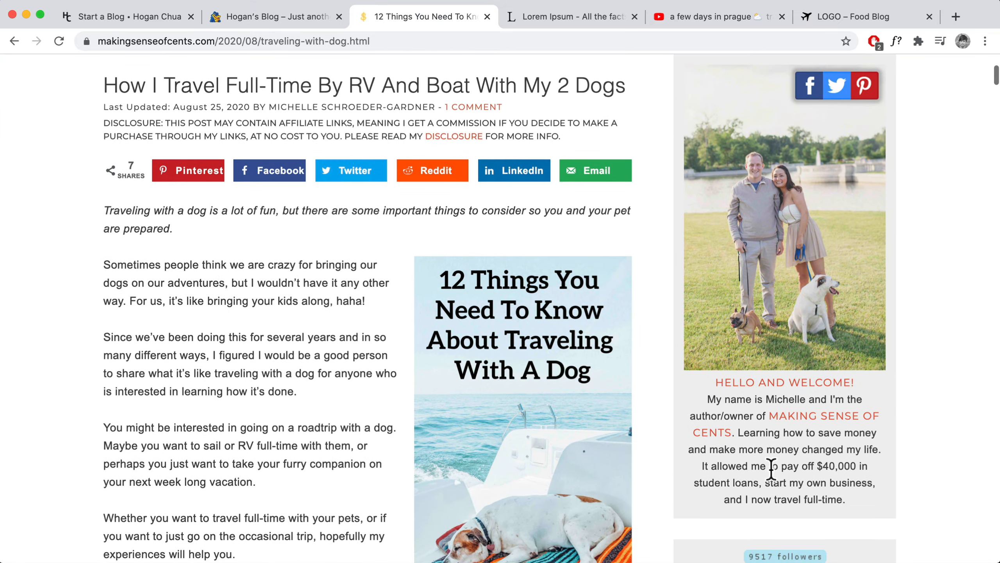
scroll(797, 384, down, 6)
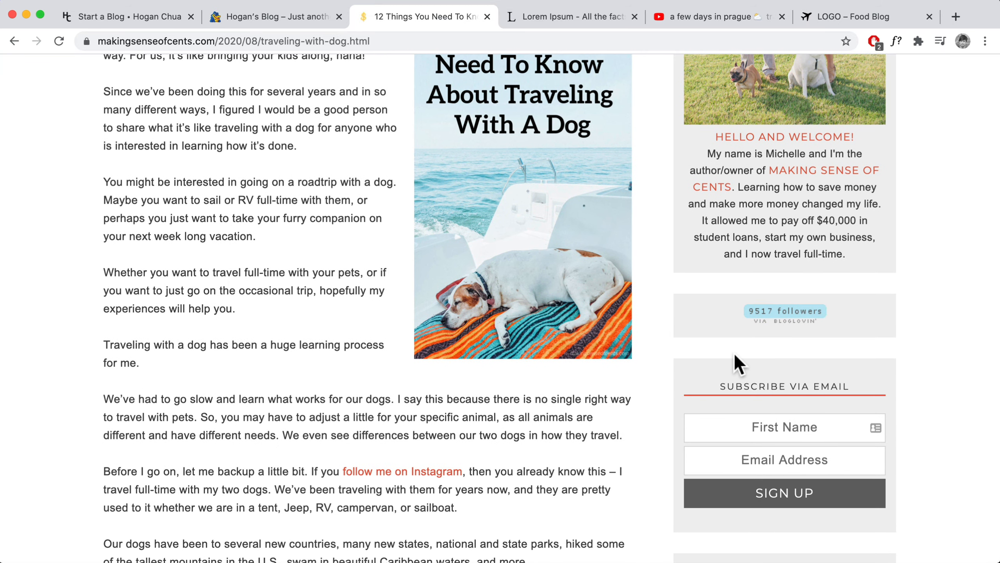
click(279, 17)
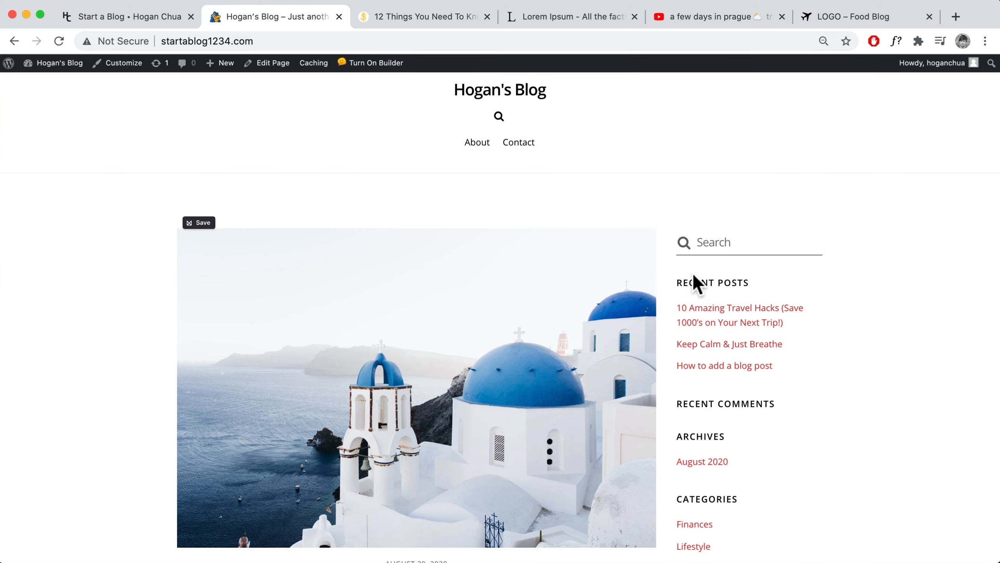
Step: Go to the Widgets admin page from the admin bar and reset the browser zoom
scroll(737, 311, down, 5)
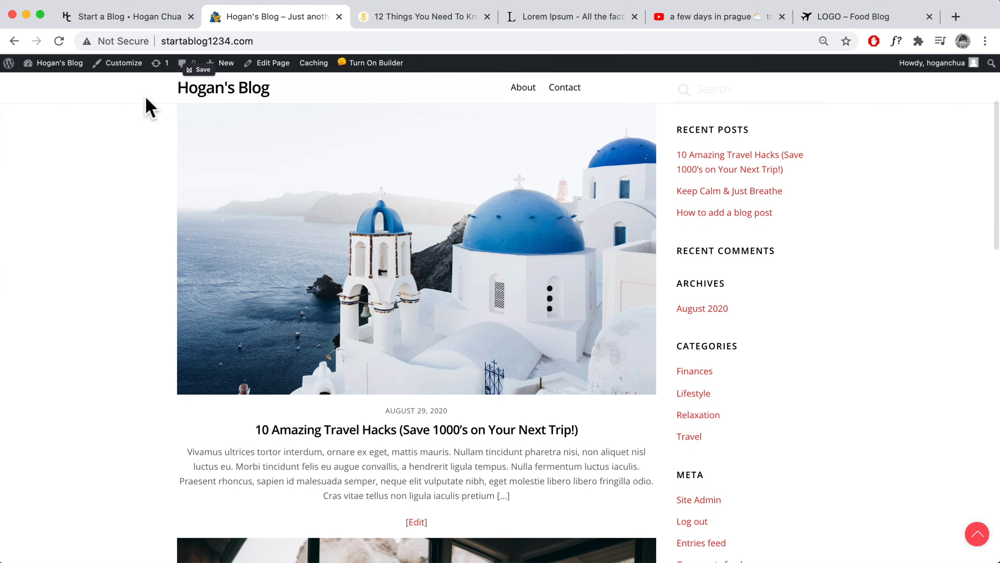
mouse_move(65, 71)
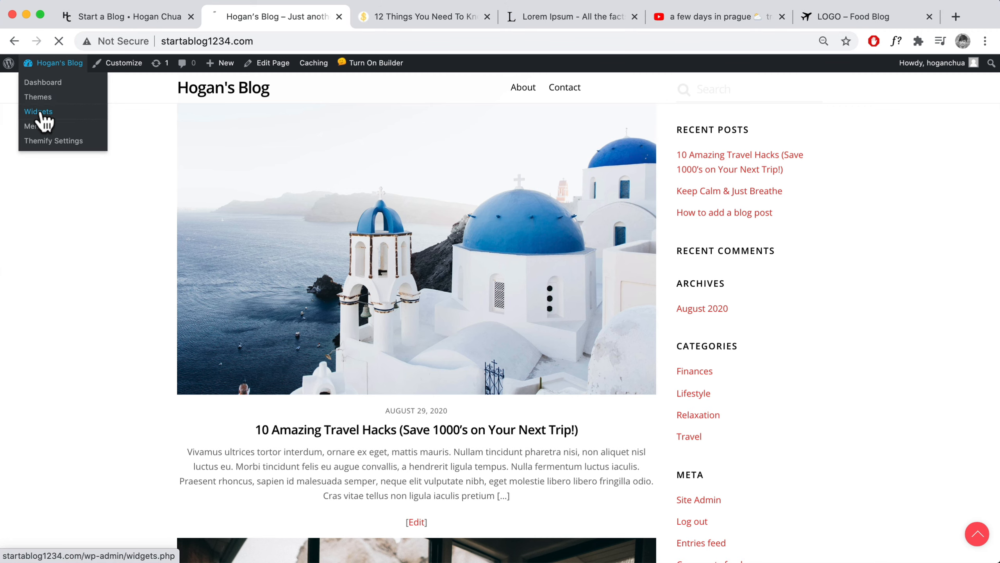
click(38, 112)
click(985, 41)
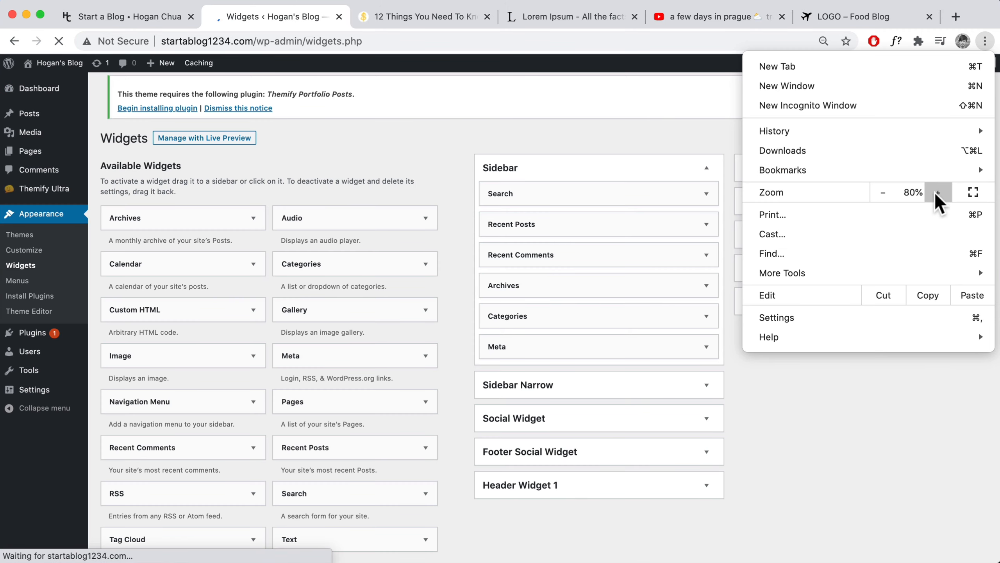
click(937, 192)
click(940, 192)
click(938, 192)
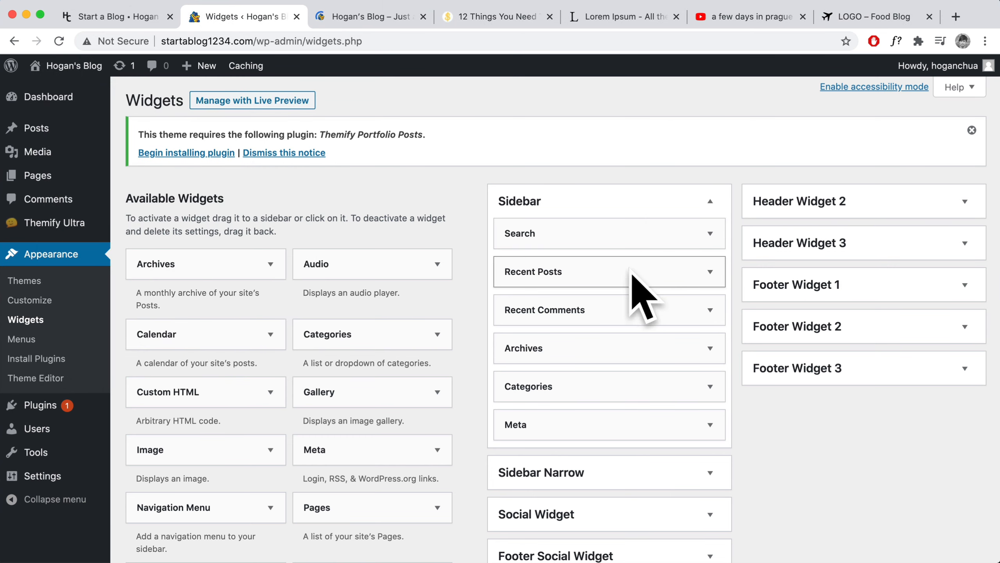
Step: Compare with the front page's sidebar headings, then return to the Widgets page
click(351, 19)
scroll(818, 359, down, 10)
scroll(813, 357, down, 1)
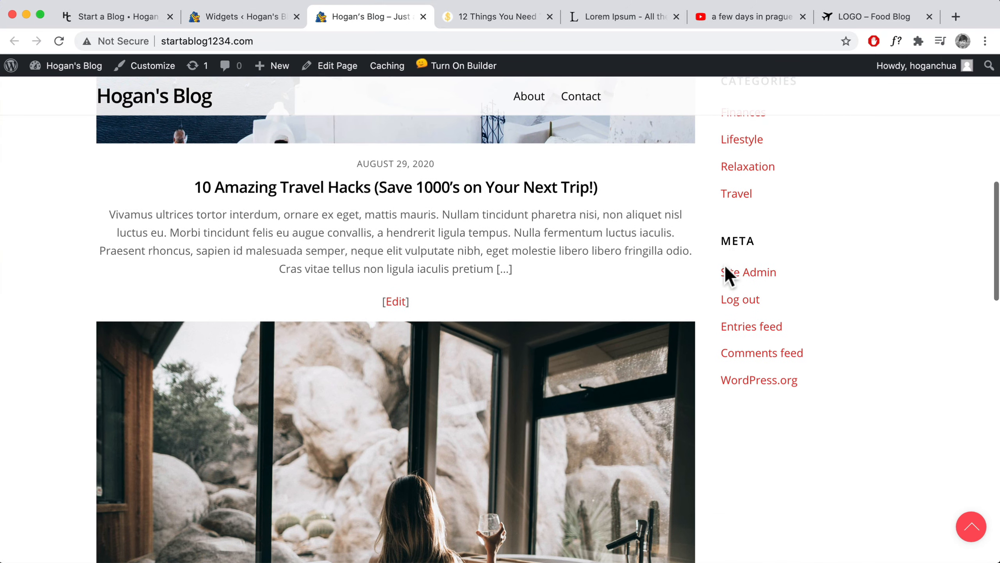
scroll(743, 264, up, 8)
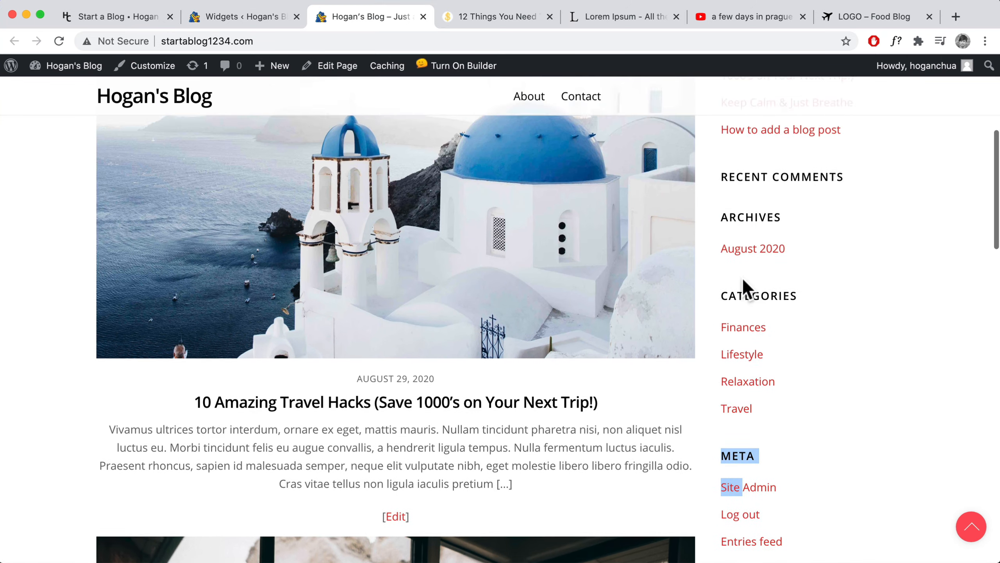
drag(795, 326, 764, 252)
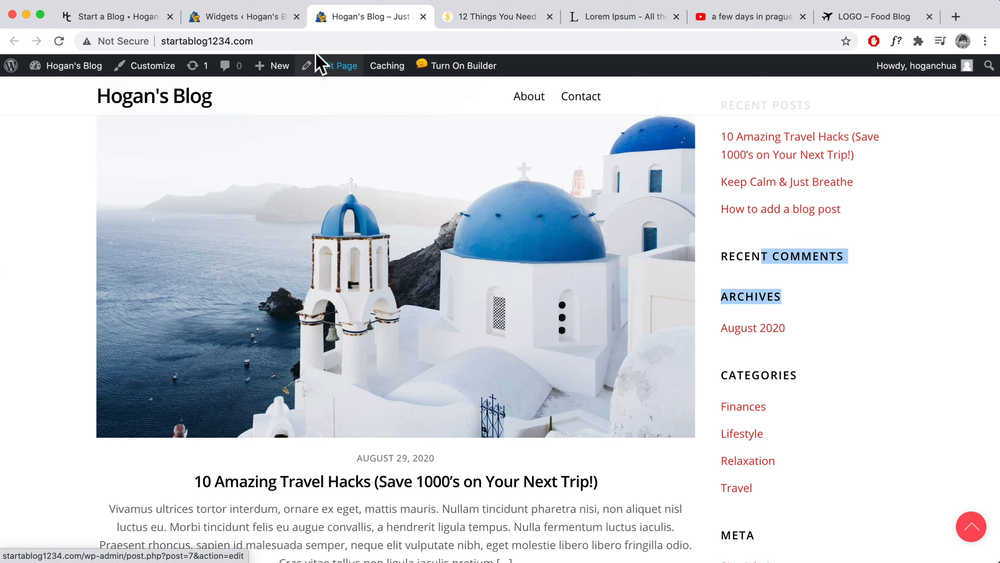
click(279, 19)
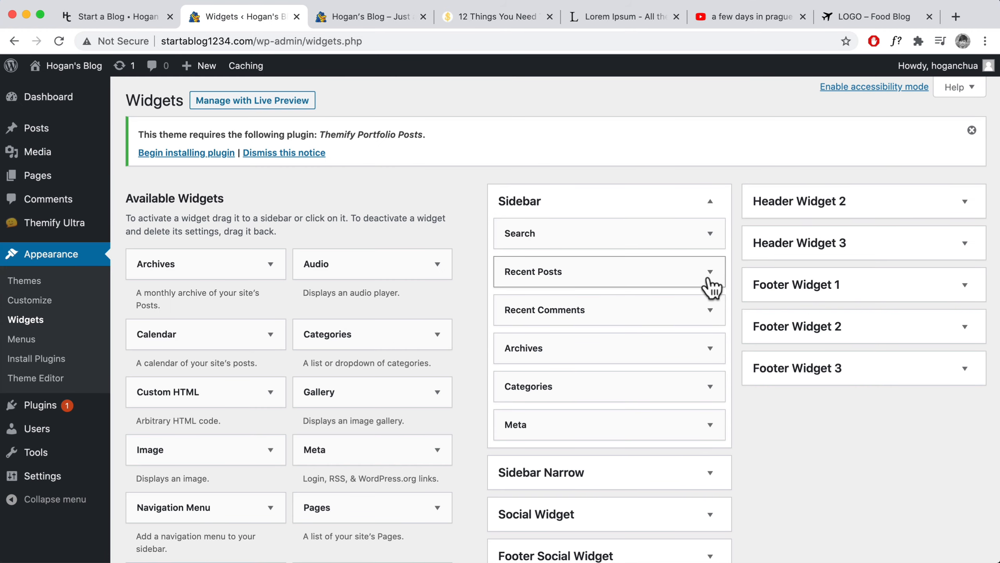
Step: Delete the Meta, Archives, Recent Comments and Recent Posts widgets from the Sidebar
click(710, 424)
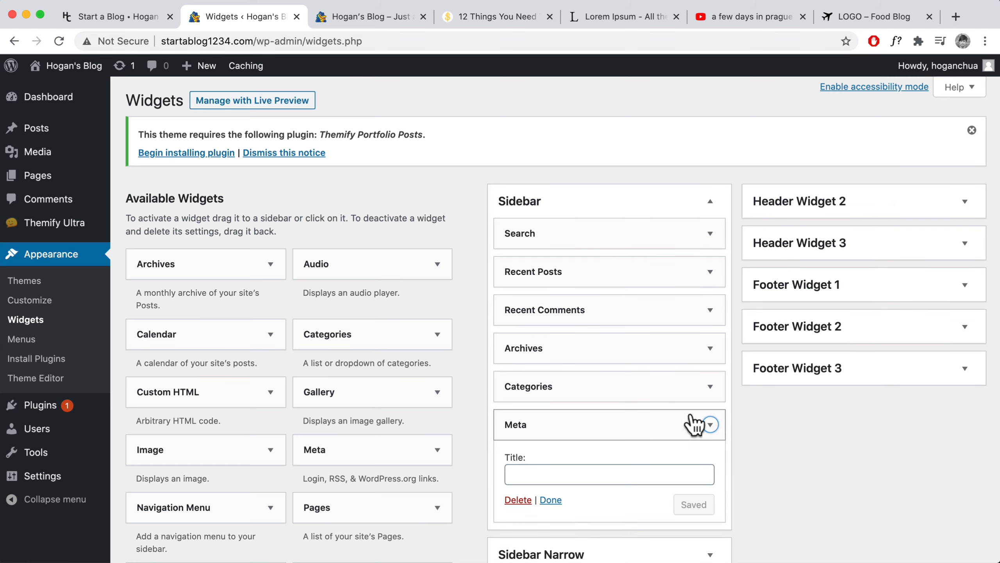
scroll(571, 441, down, 3)
click(518, 403)
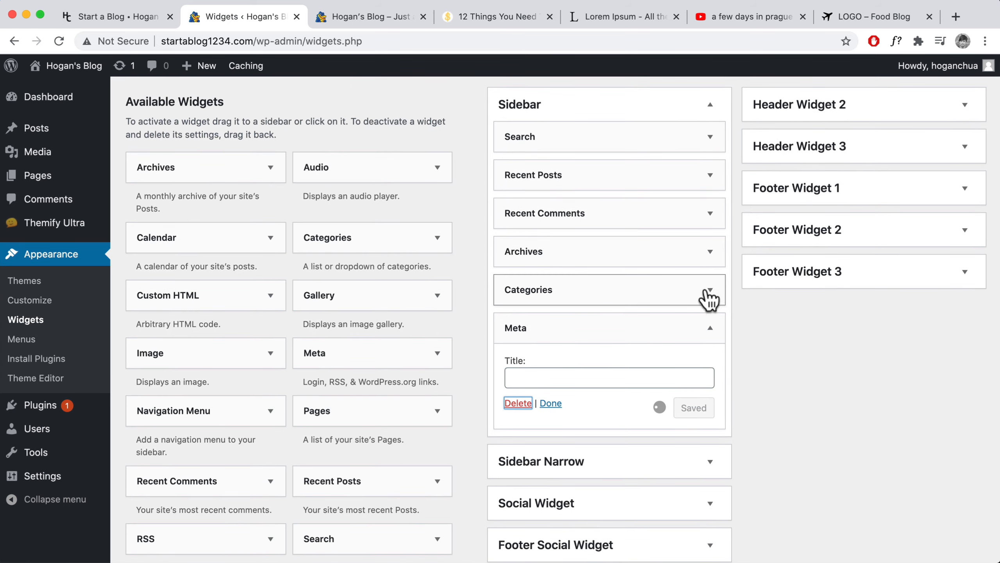
click(710, 250)
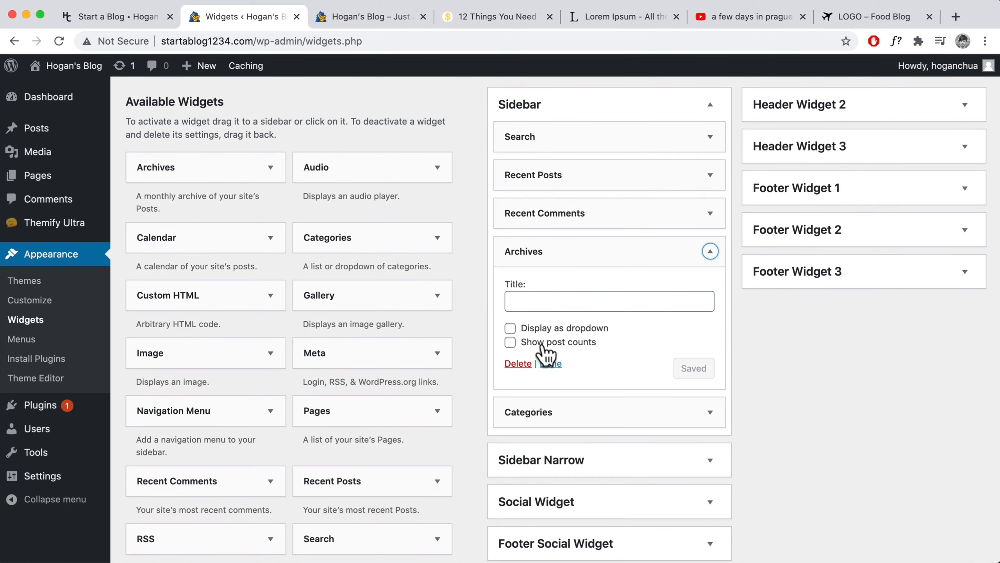
click(518, 363)
click(710, 214)
click(518, 318)
click(710, 175)
click(518, 302)
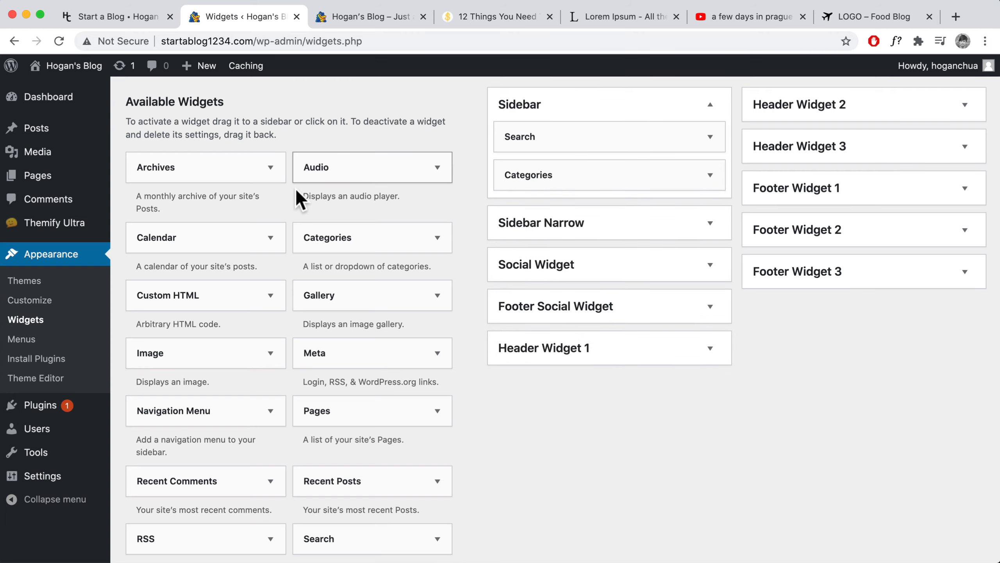
scroll(368, 325, down, 10)
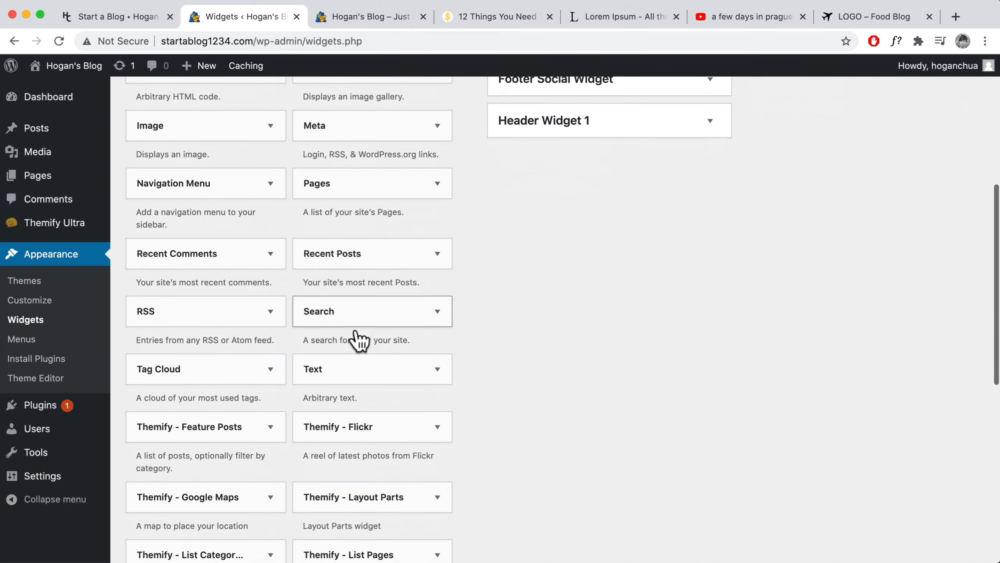
scroll(357, 339, down, 4)
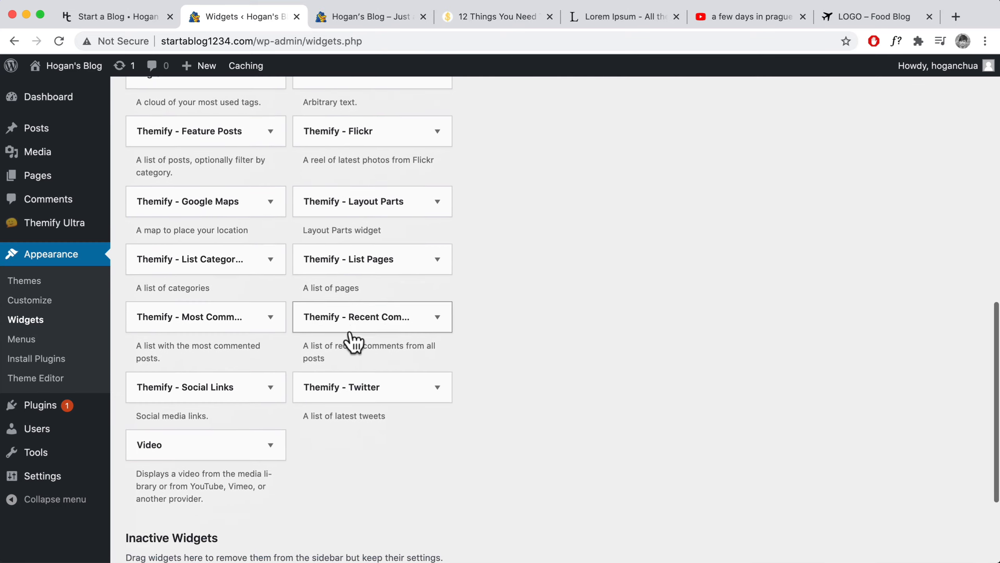
scroll(351, 337, up, 4)
scroll(350, 339, up, 12)
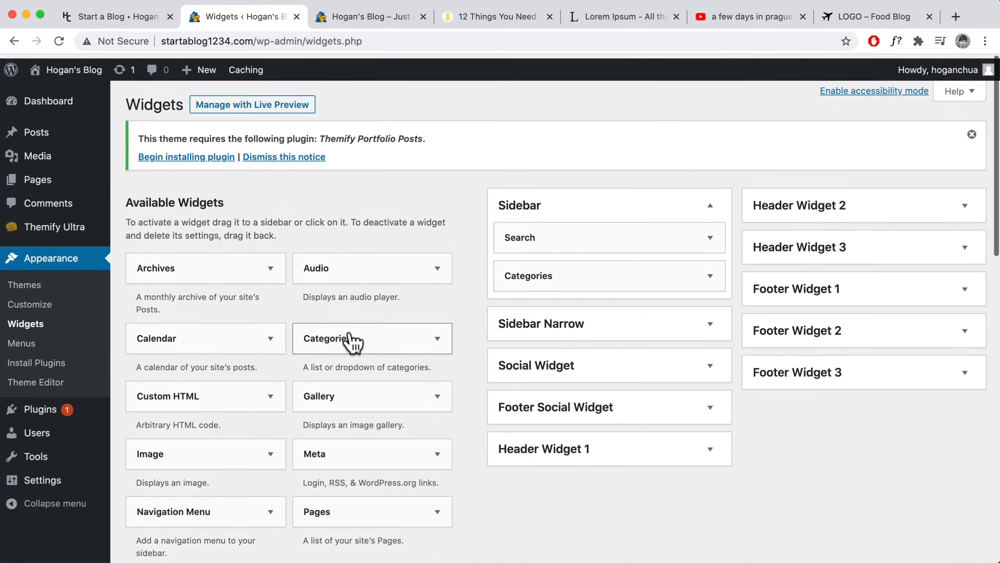
scroll(235, 324, down, 4)
Step: Add an Image widget below Search holding Profile-scaled.jpg from the Media Library
drag(207, 319, 585, 136)
click(596, 230)
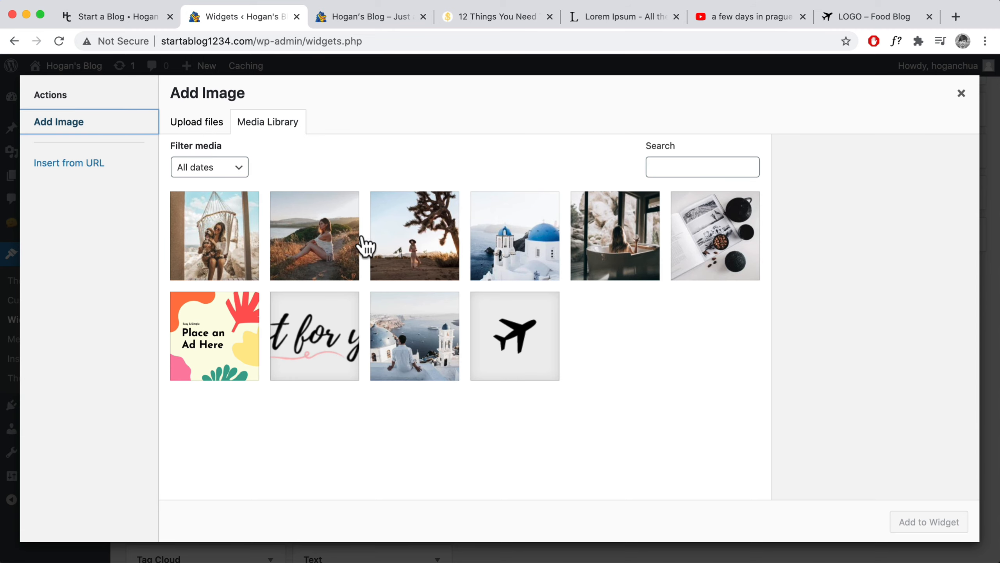
click(234, 244)
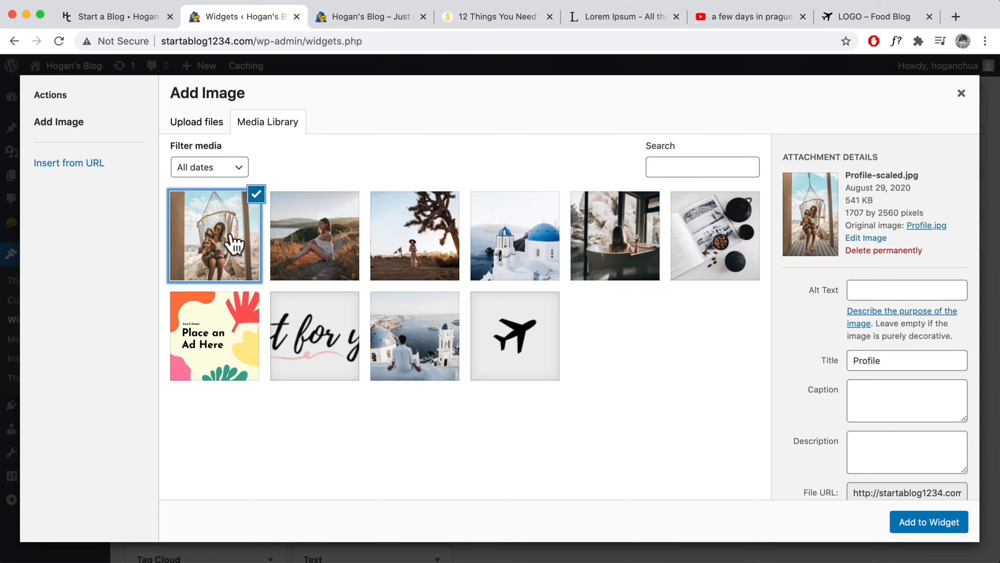
click(930, 522)
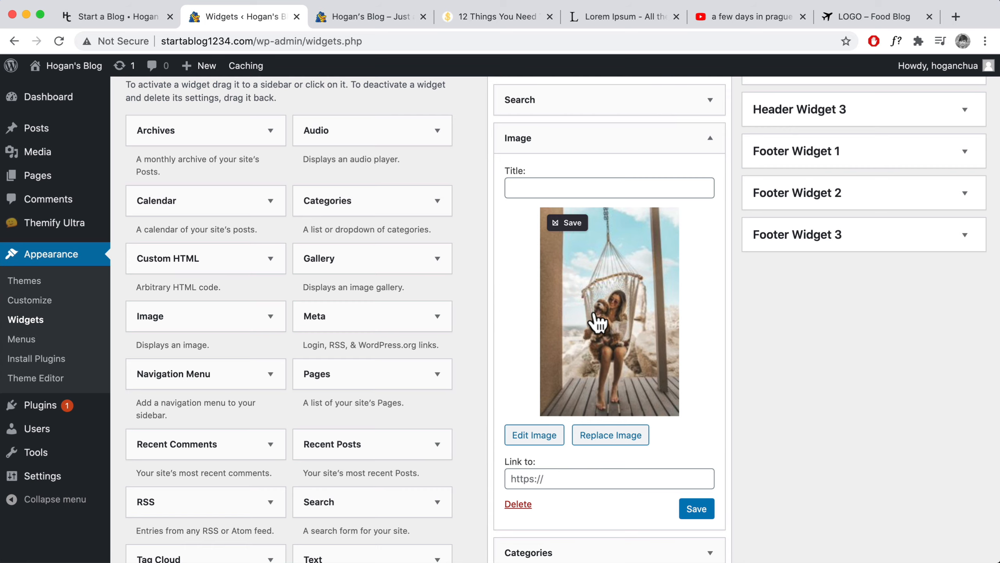
Step: Set the sidebar photo to Large – 683 × 1024 and save the Image widget
click(536, 439)
click(258, 287)
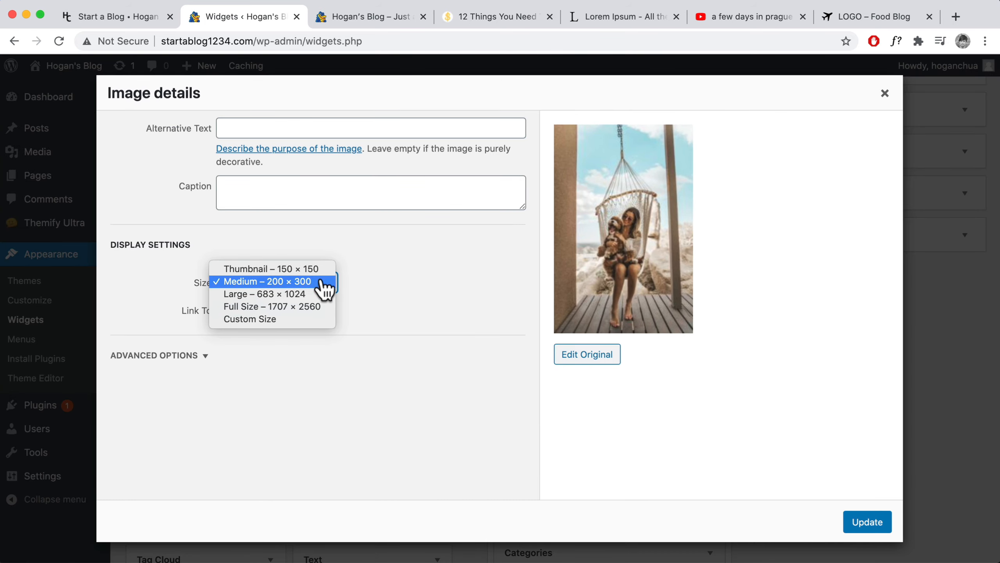
click(318, 294)
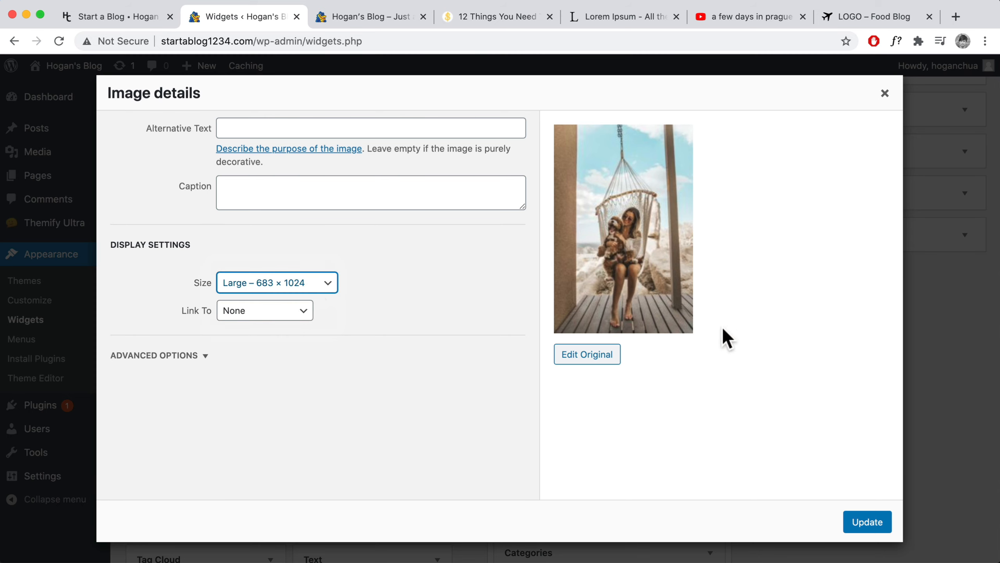
click(871, 528)
scroll(641, 388, down, 3)
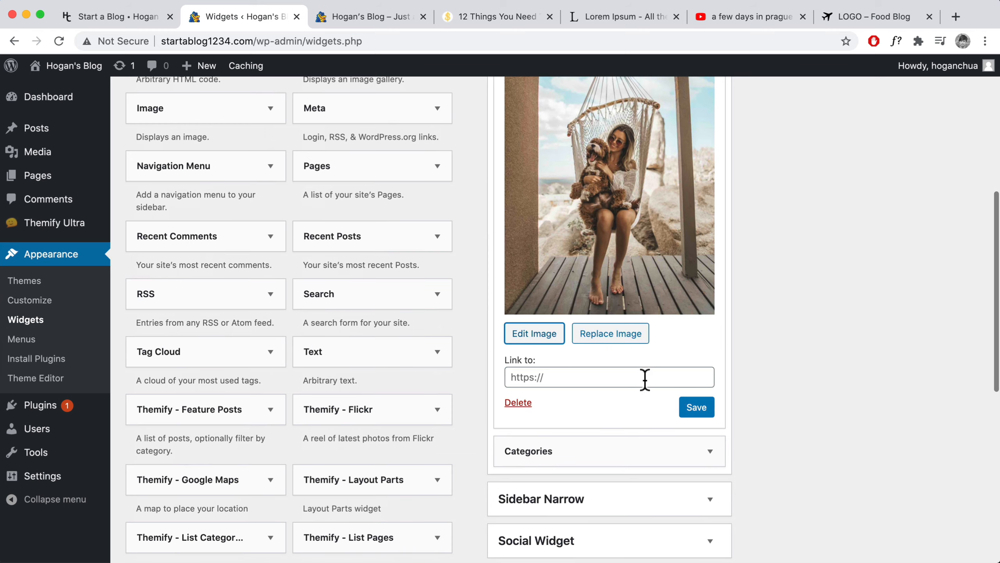
click(518, 377)
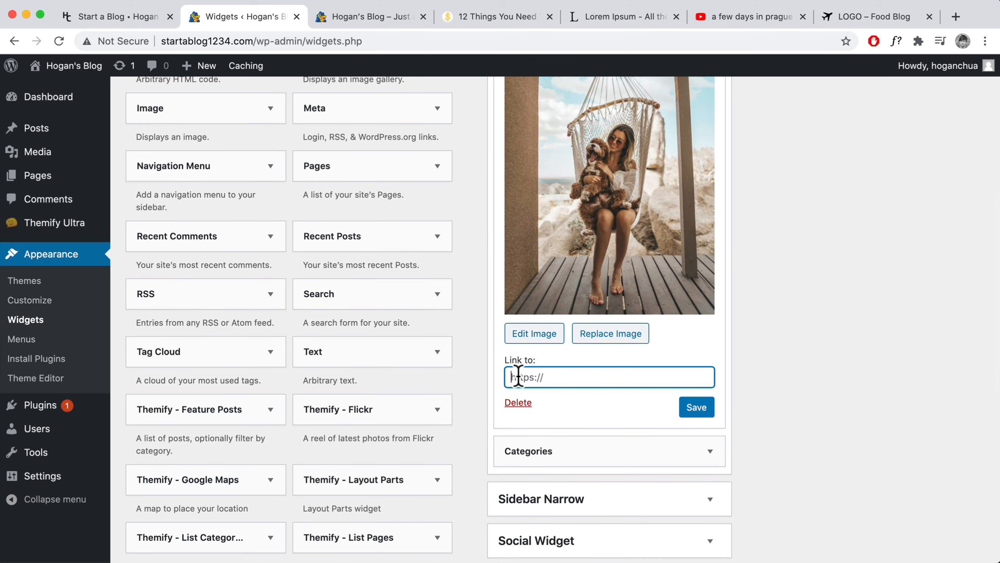
click(698, 414)
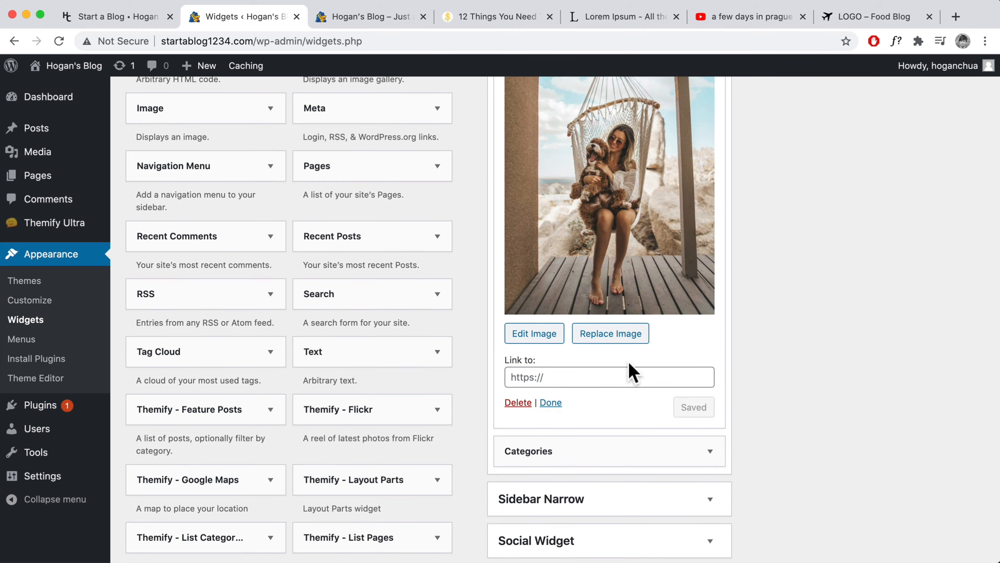
click(551, 403)
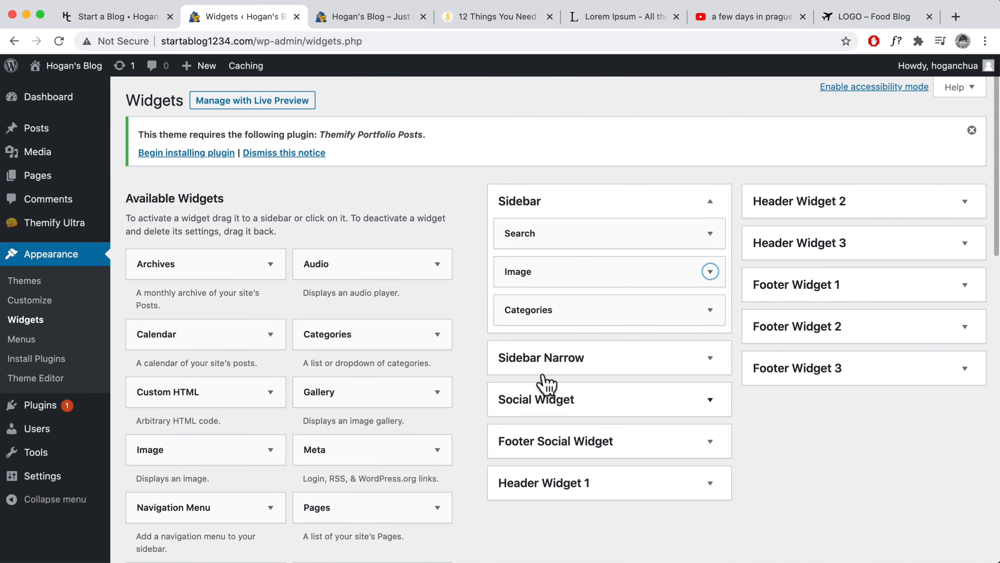
Step: Add a Text widget below the Image widget and title it ABOUT ME
scroll(324, 357, down, 10)
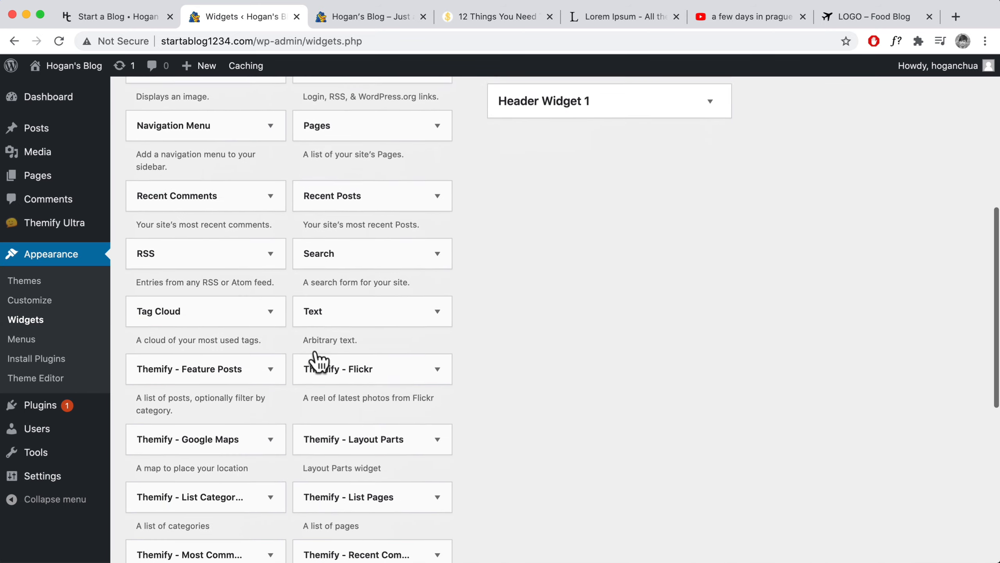
scroll(317, 355, up, 2)
drag(330, 339, 538, 195)
click(470, 235)
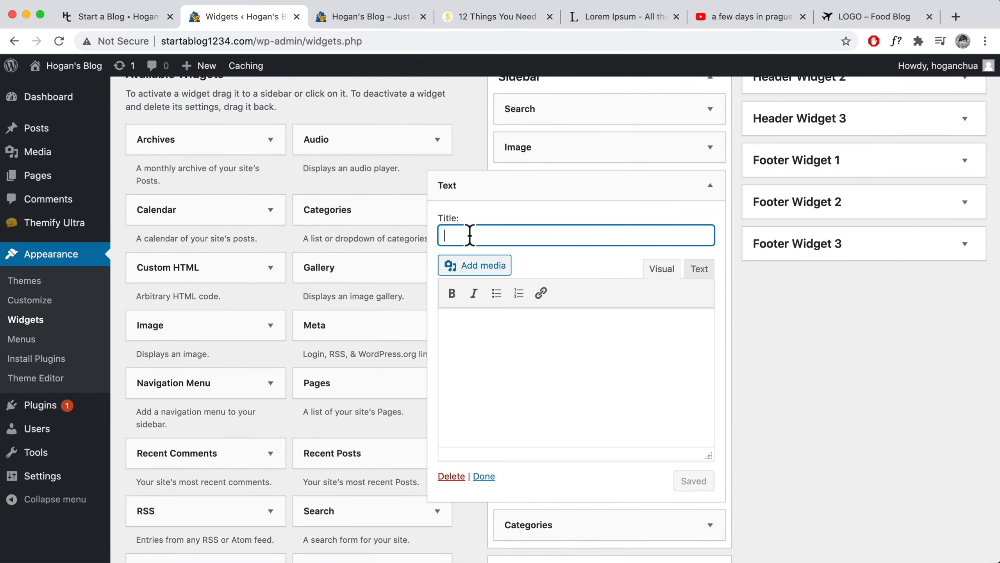
text(ABOUT ME)
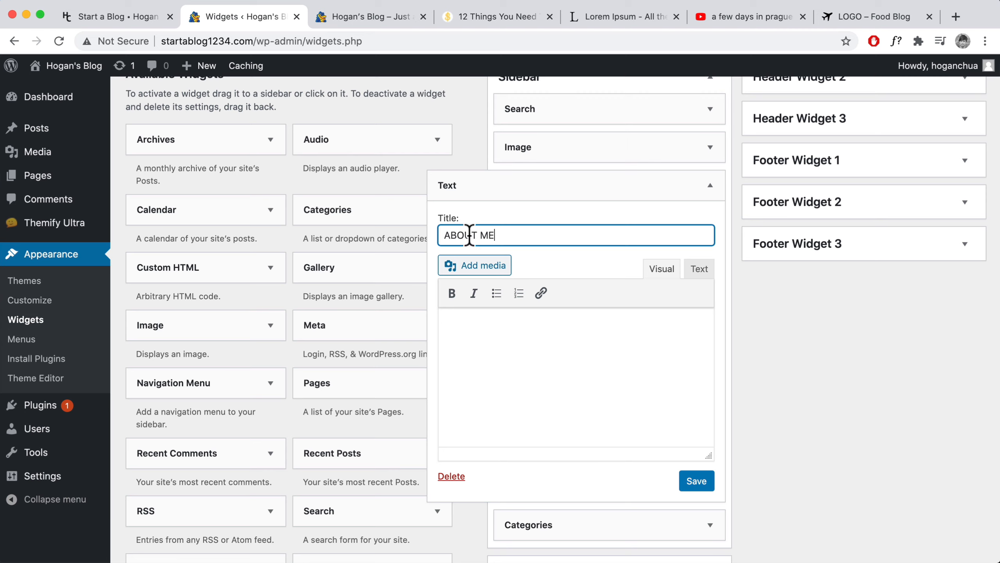
click(469, 334)
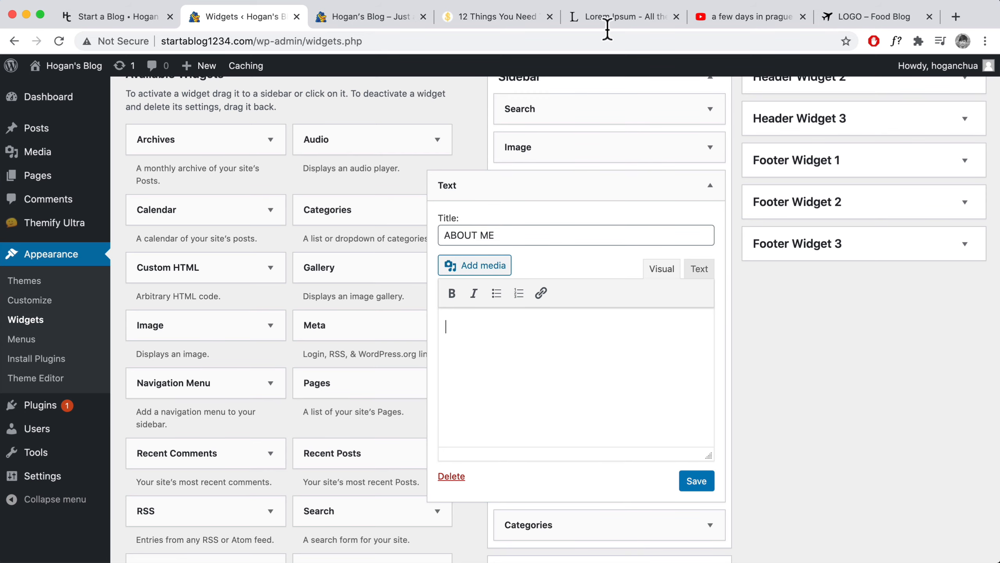
Step: Paste a Lorem Ipsum paragraph unformatted into the widget body and save it
click(609, 18)
click(282, 228)
drag(186, 201, 631, 215)
key(super+c)
click(418, 18)
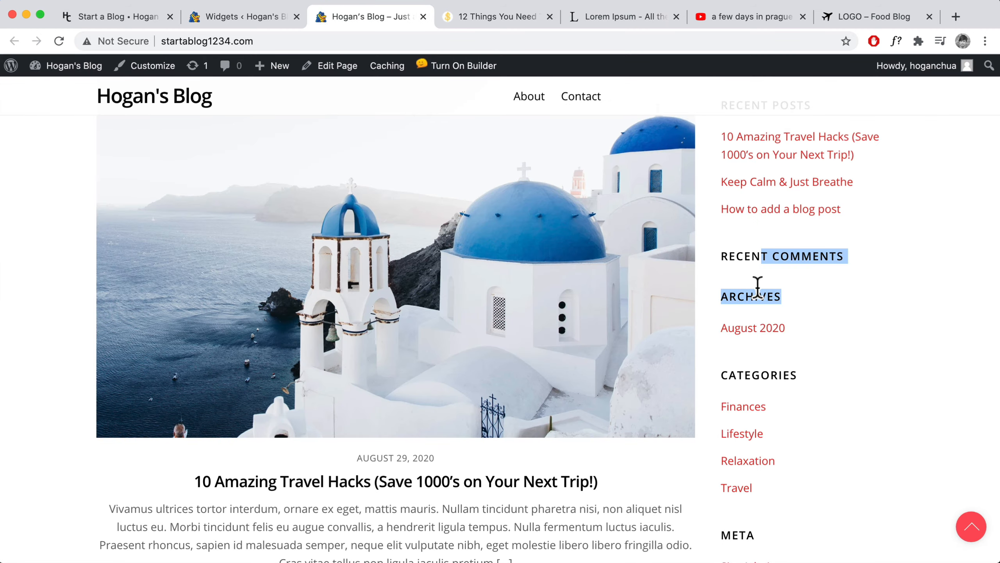
click(250, 17)
right_click(487, 321)
click(538, 421)
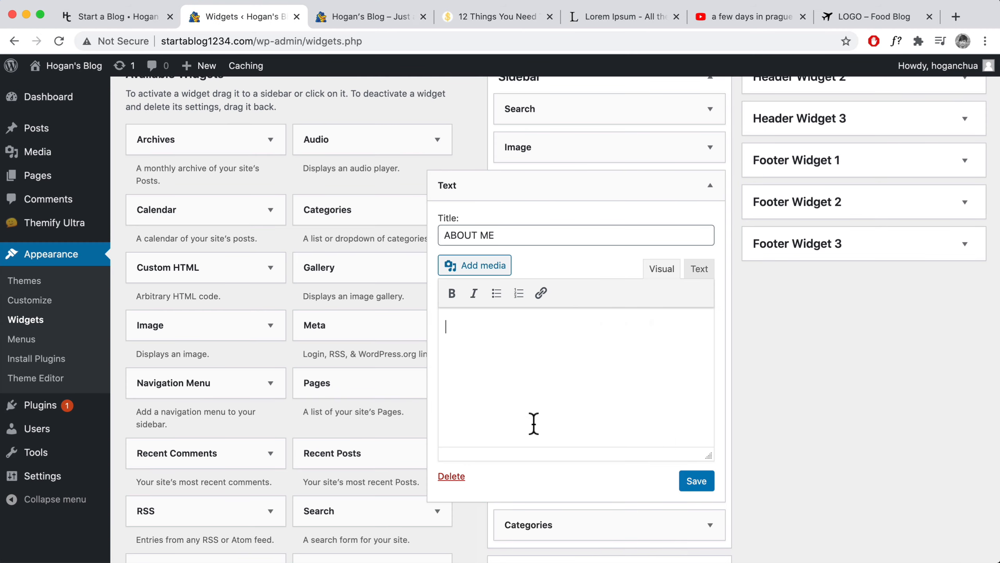
click(696, 483)
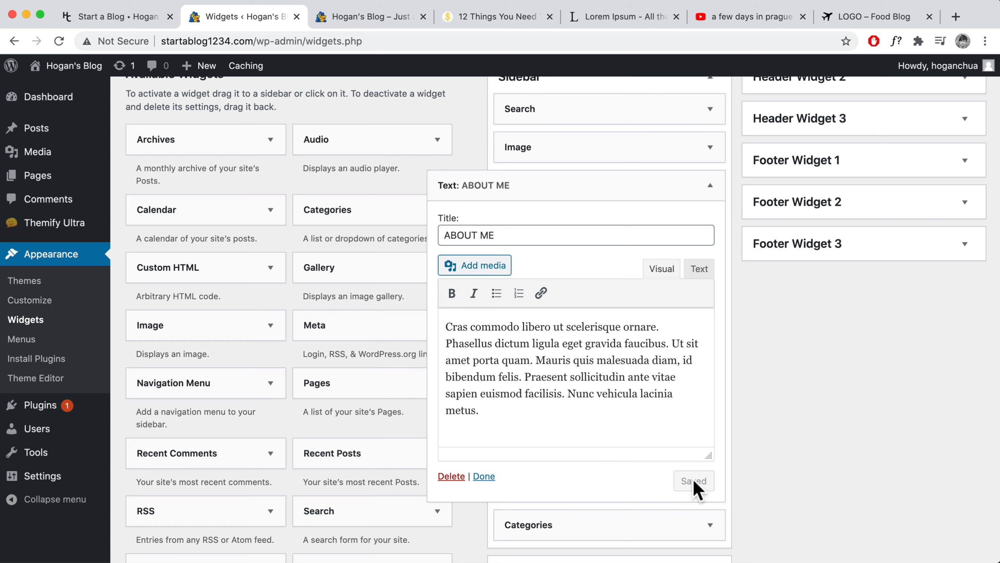
click(483, 476)
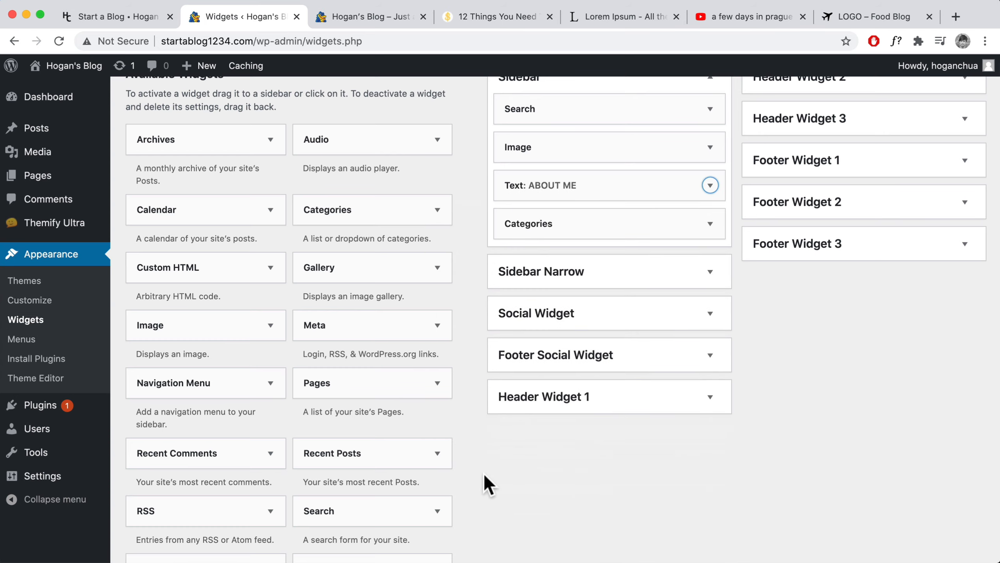
Step: Review the front page sidebar's Search, hammock photo, ABOUT ME and Categories widgets
click(340, 17)
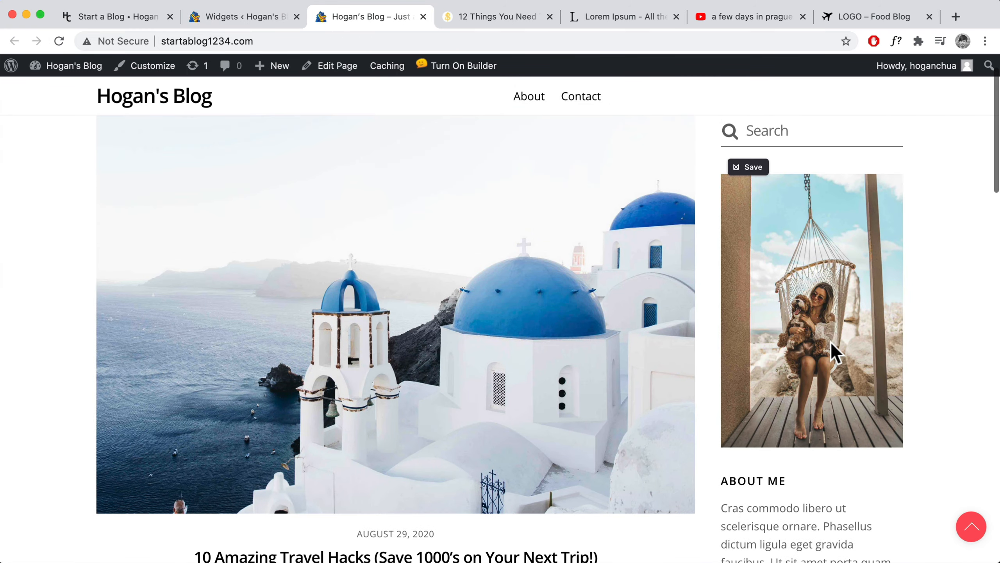
scroll(830, 343, down, 10)
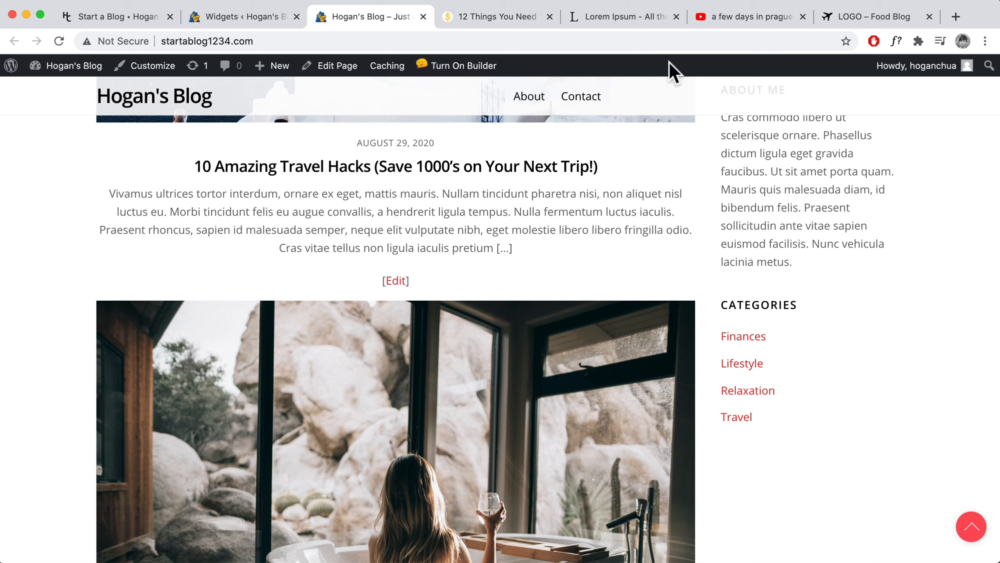
click(493, 17)
scroll(833, 281, down, 10)
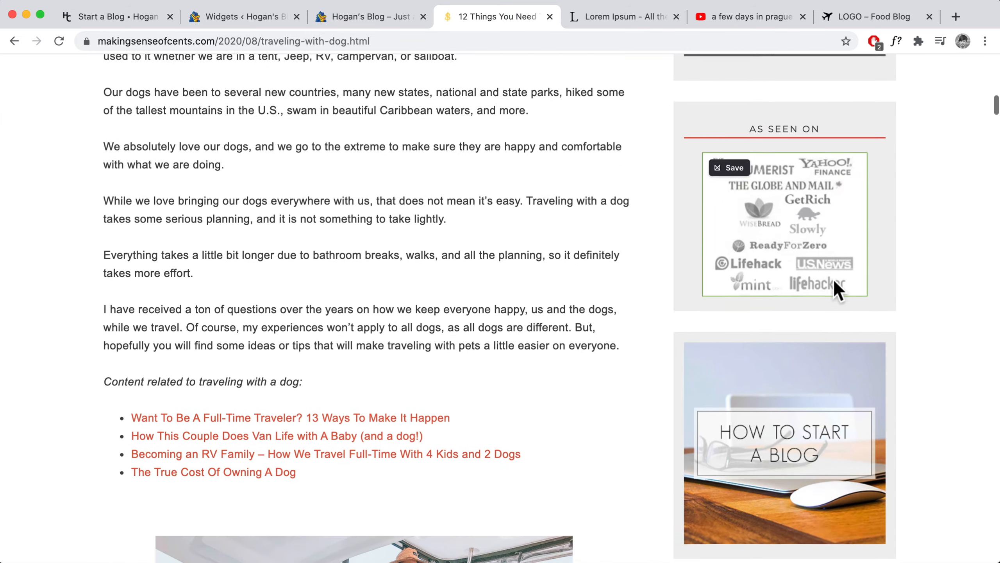
scroll(833, 278, down, 8)
scroll(766, 157, up, 3)
scroll(810, 172, down, 2)
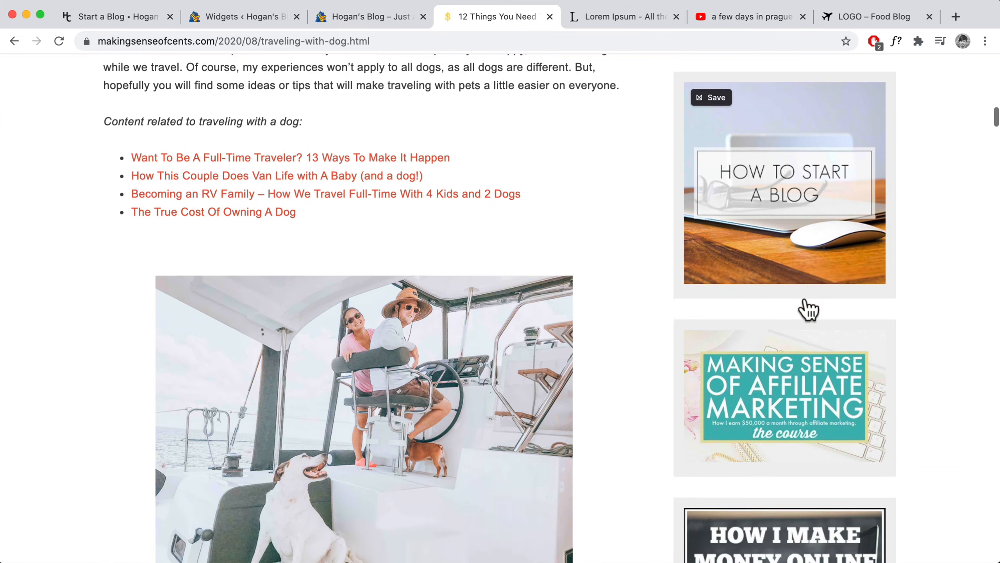
scroll(807, 310, down, 8)
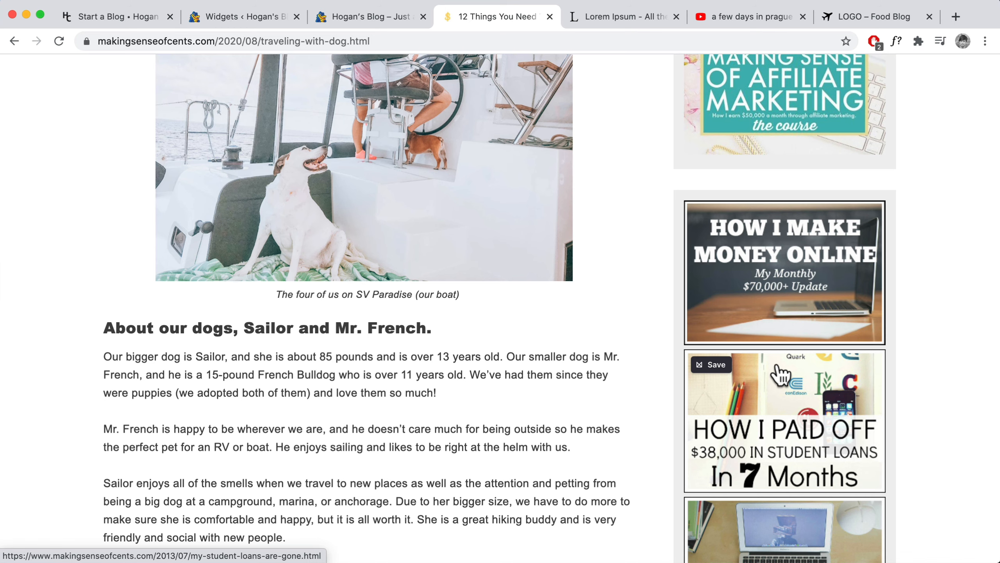
click(378, 16)
Step: Back in Widgets, drag an Image widget into the Sidebar just below Categories
click(253, 16)
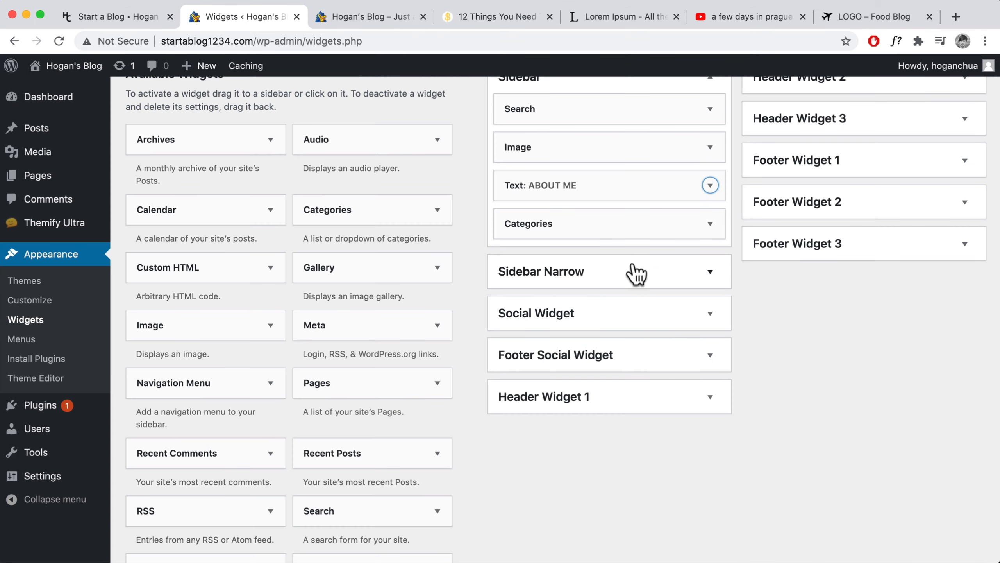
scroll(633, 251, up, 2)
scroll(388, 324, down, 8)
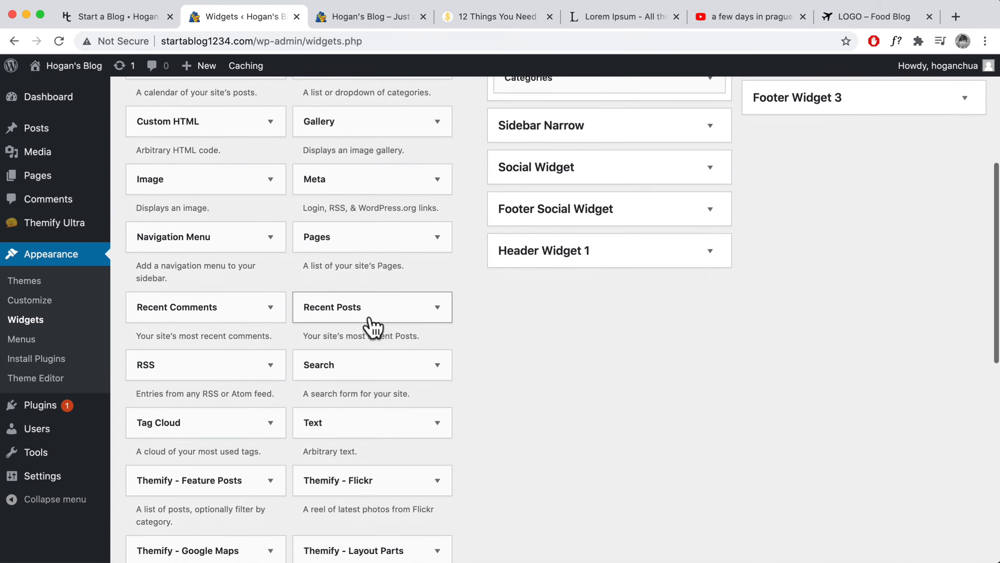
scroll(359, 340, down, 3)
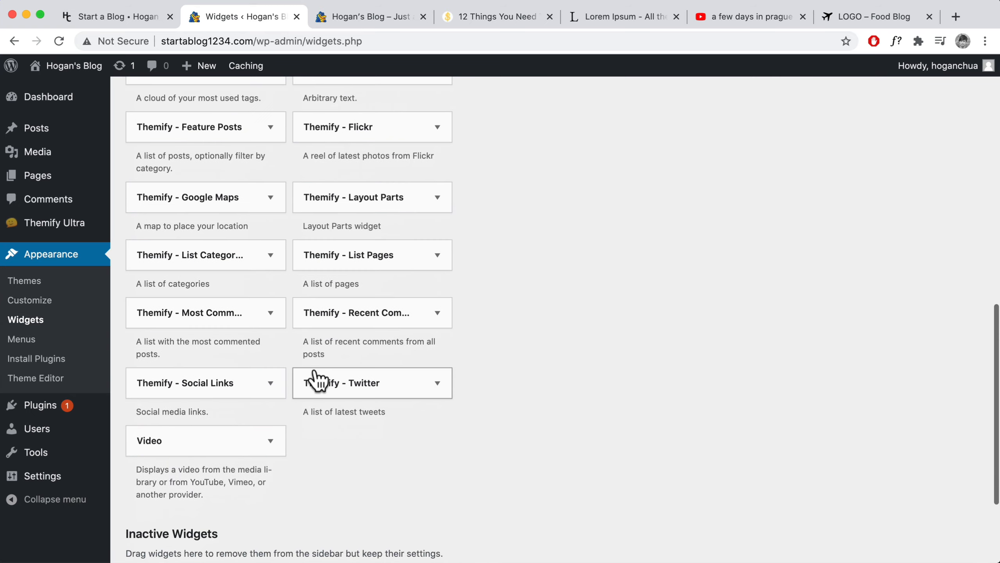
scroll(314, 376, up, 8)
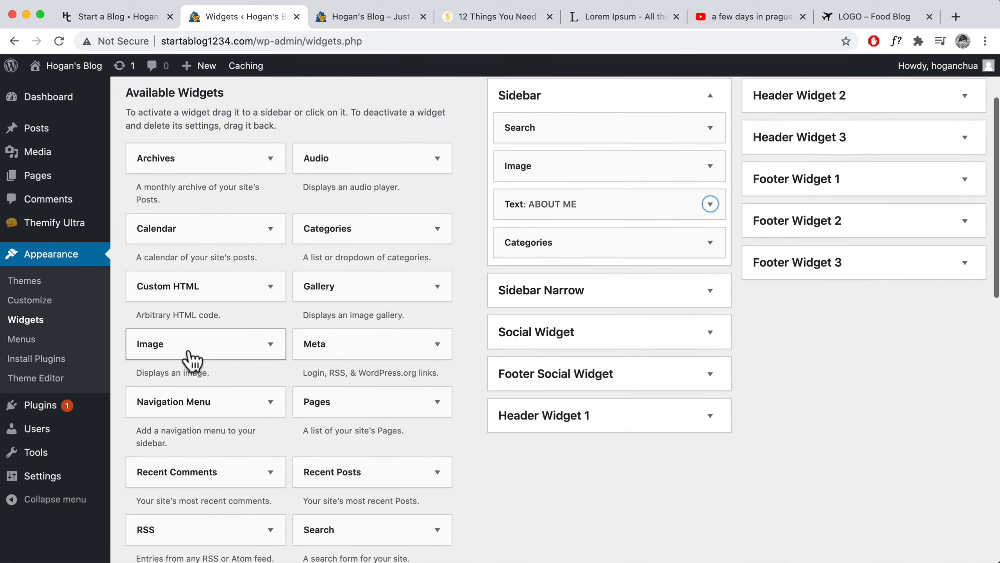
drag(193, 358, 643, 248)
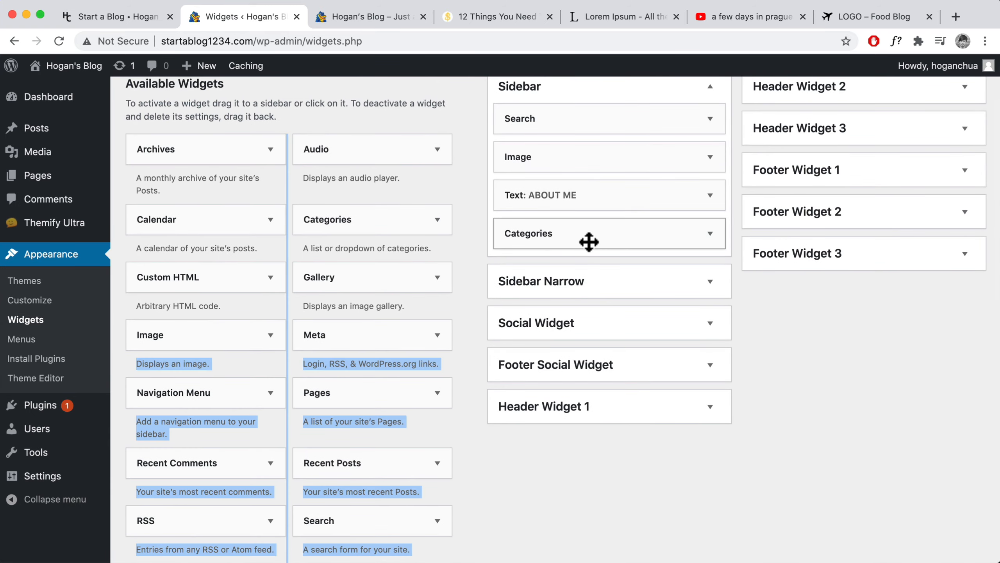
drag(179, 337, 563, 268)
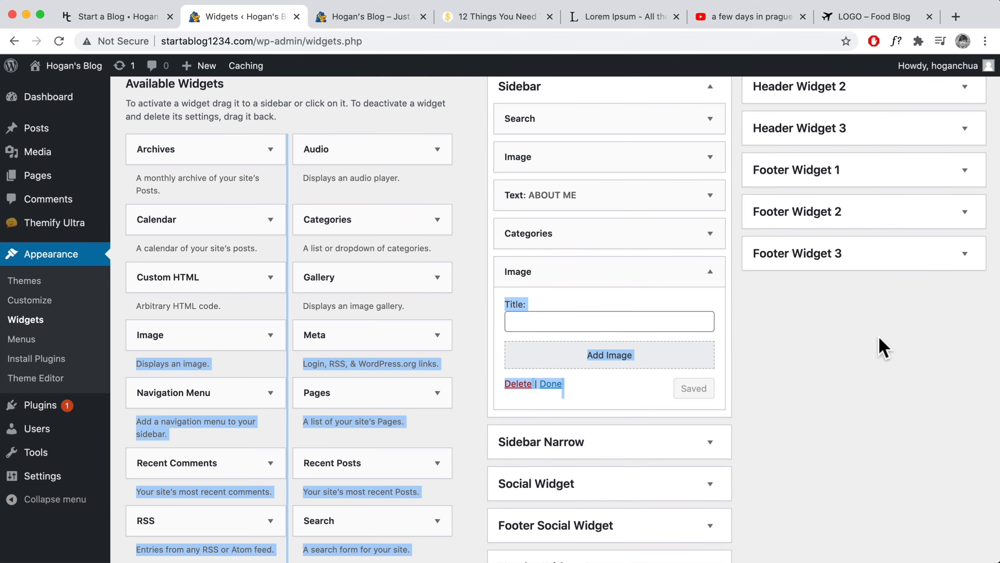
Step: Insert the Place an Ad Here graphic into the Image widget and select its link field
click(601, 347)
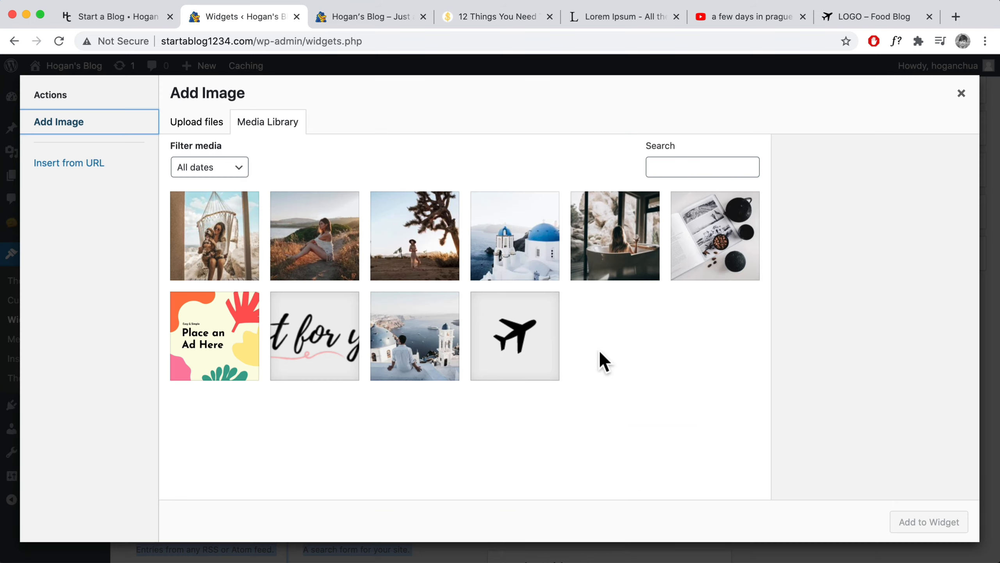
click(216, 331)
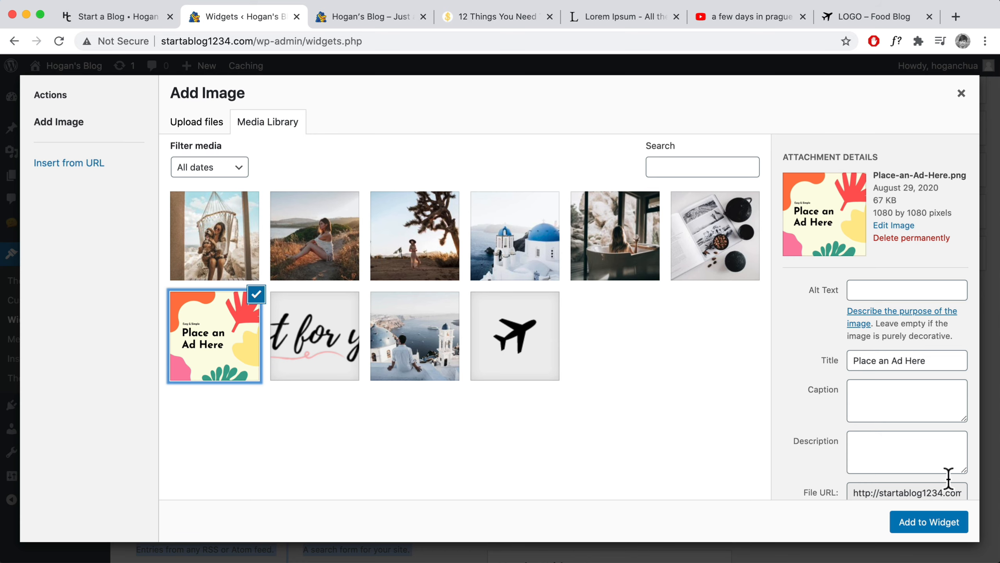
click(930, 523)
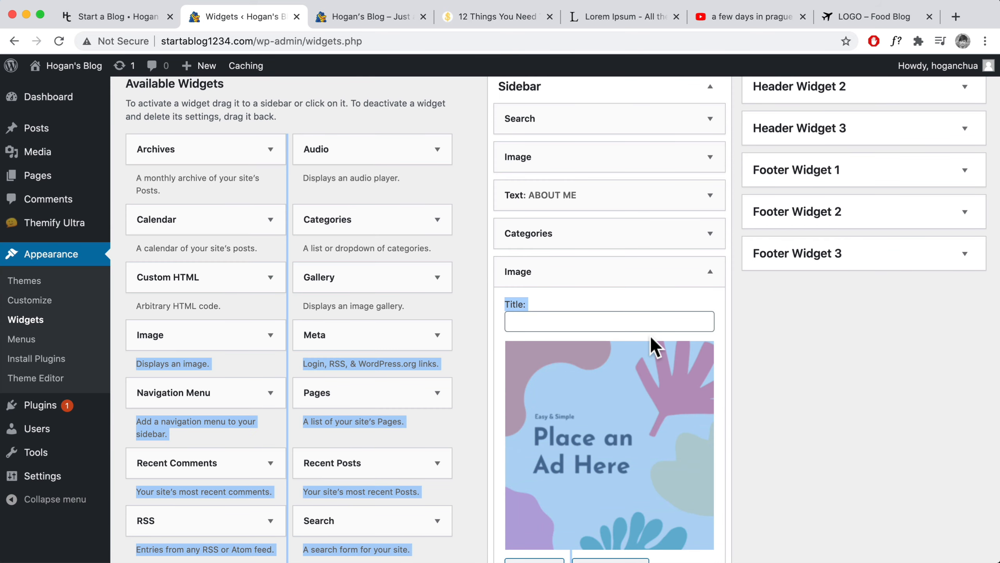
scroll(638, 355, down, 3)
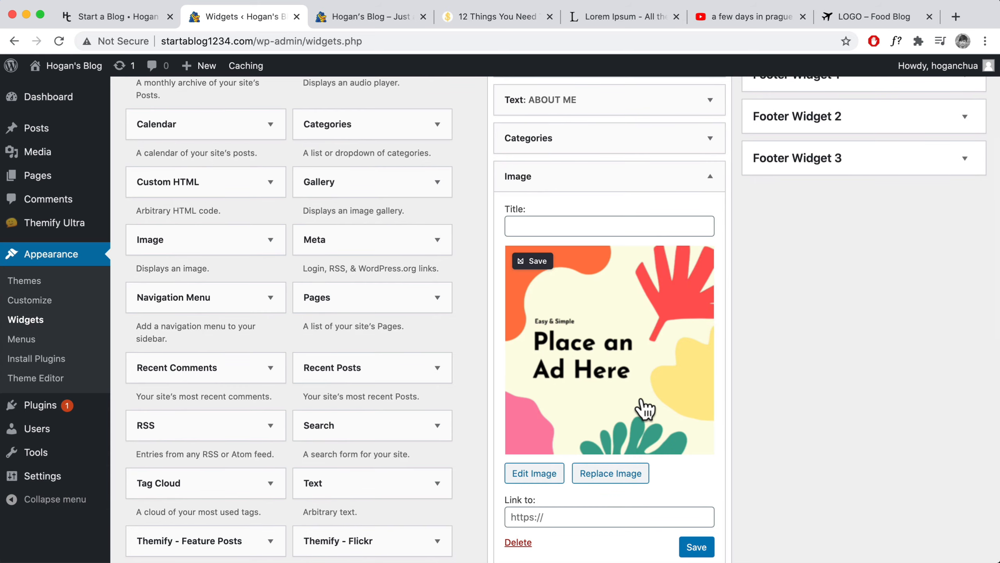
click(564, 516)
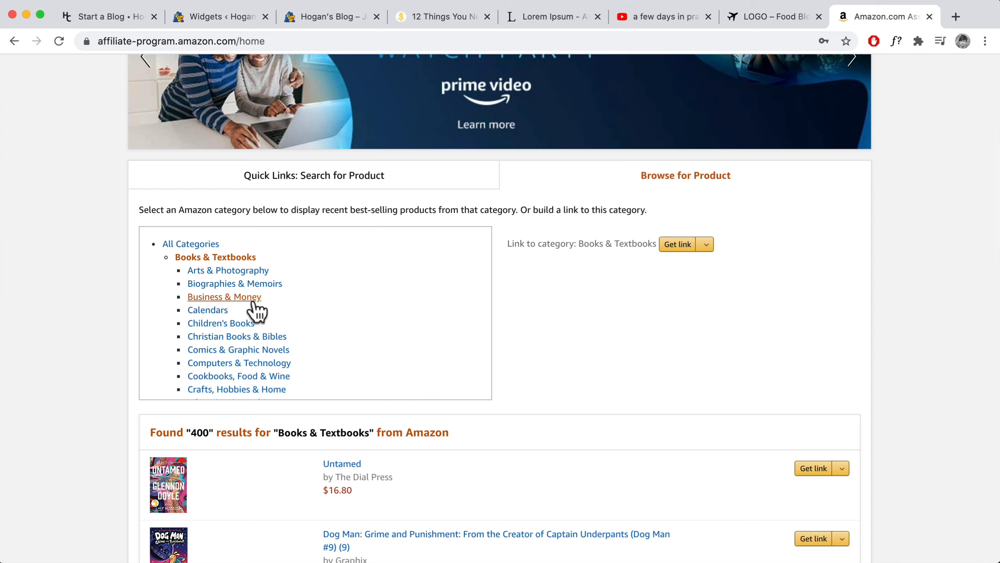
Step: Browse best-selling Business & Money books and get a link for Atomic Habits
click(225, 297)
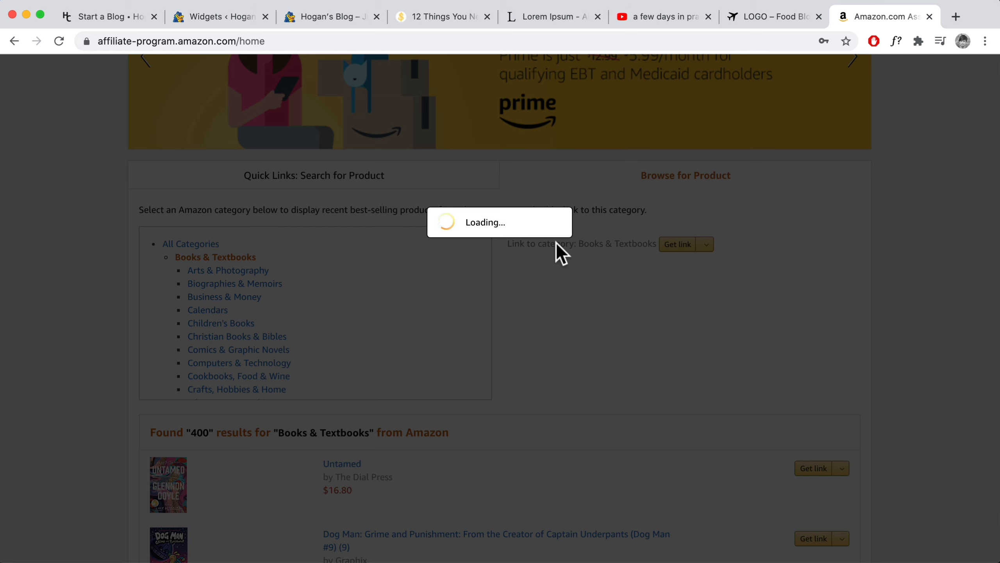
scroll(281, 241, down, 3)
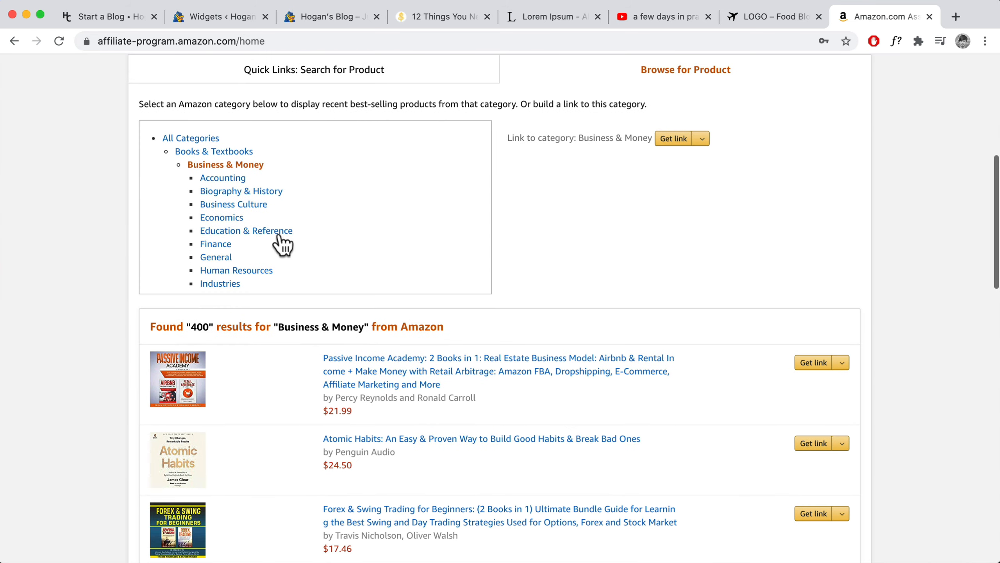
scroll(345, 307, down, 3)
scroll(311, 321, down, 2)
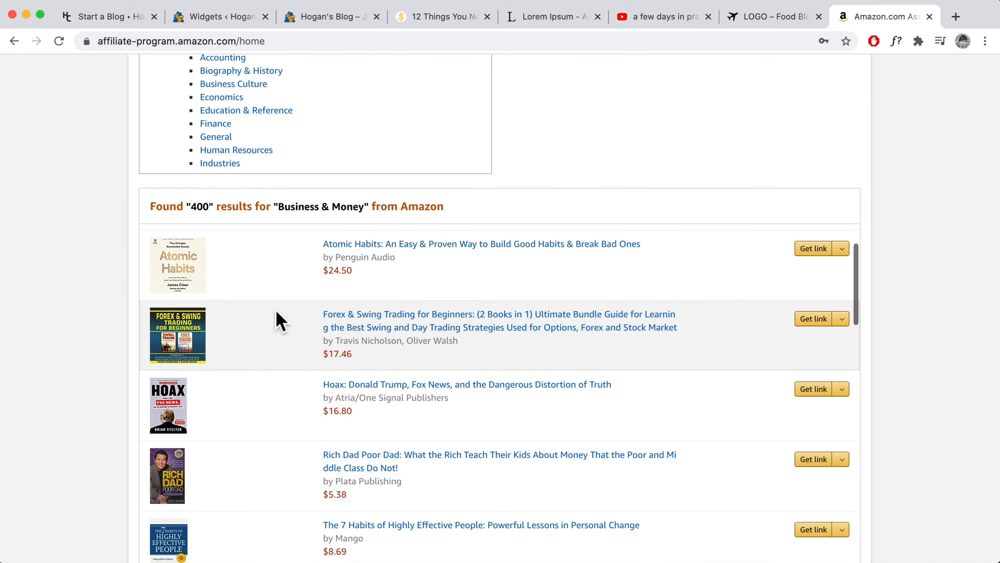
scroll(401, 293, up, 1)
click(816, 295)
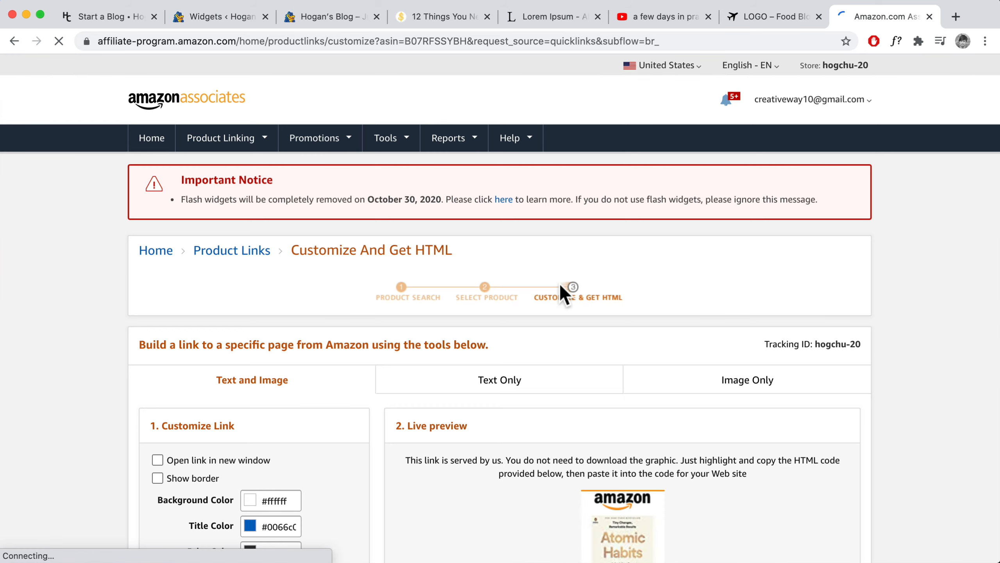
Step: Switch to a Text Only short link and select its URL for copying
scroll(630, 319, down, 4)
scroll(629, 318, down, 2)
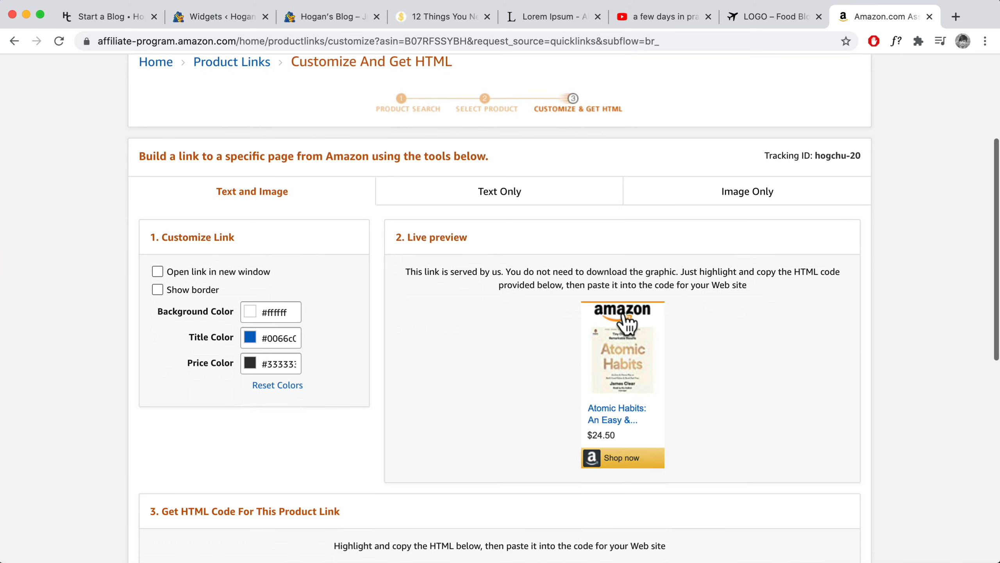
click(533, 192)
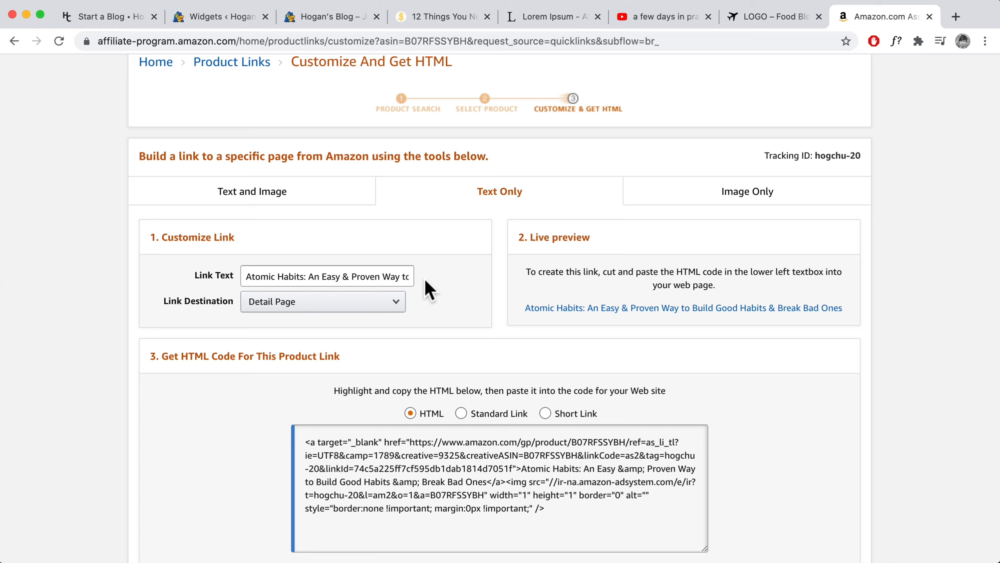
scroll(530, 264, down, 2)
scroll(530, 264, down, 2)
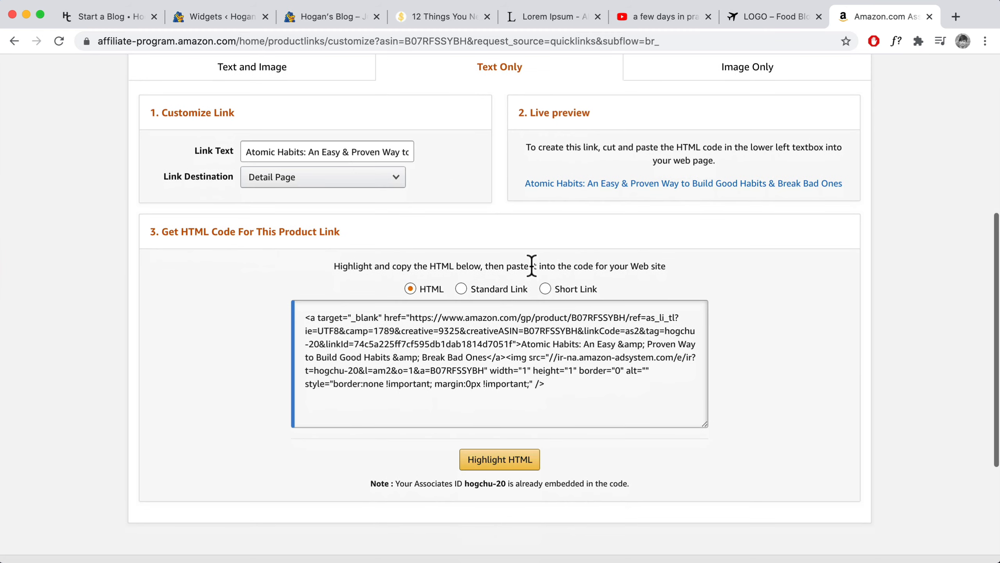
click(546, 289)
drag(426, 315, 306, 315)
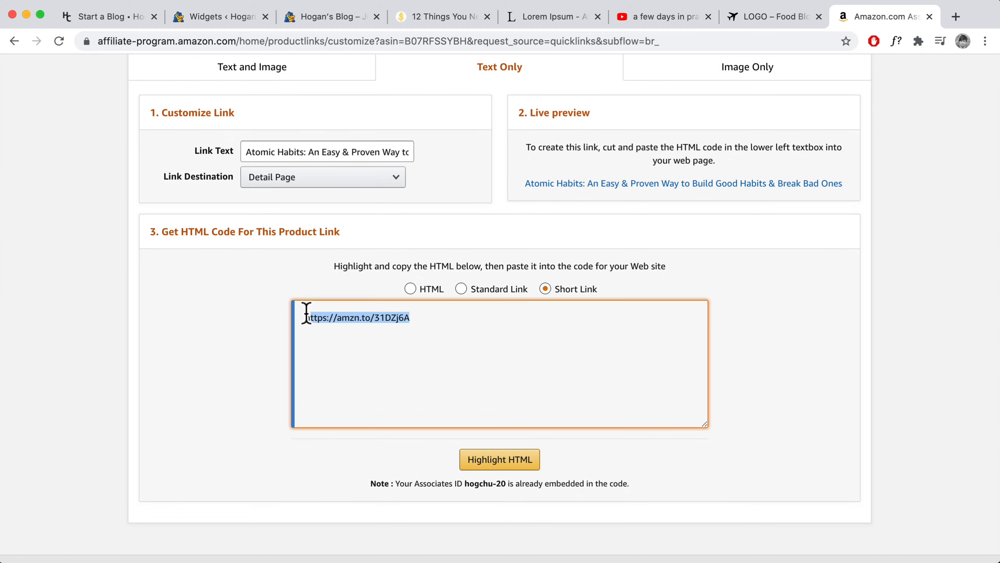
right_click(333, 318)
click(371, 347)
click(303, 18)
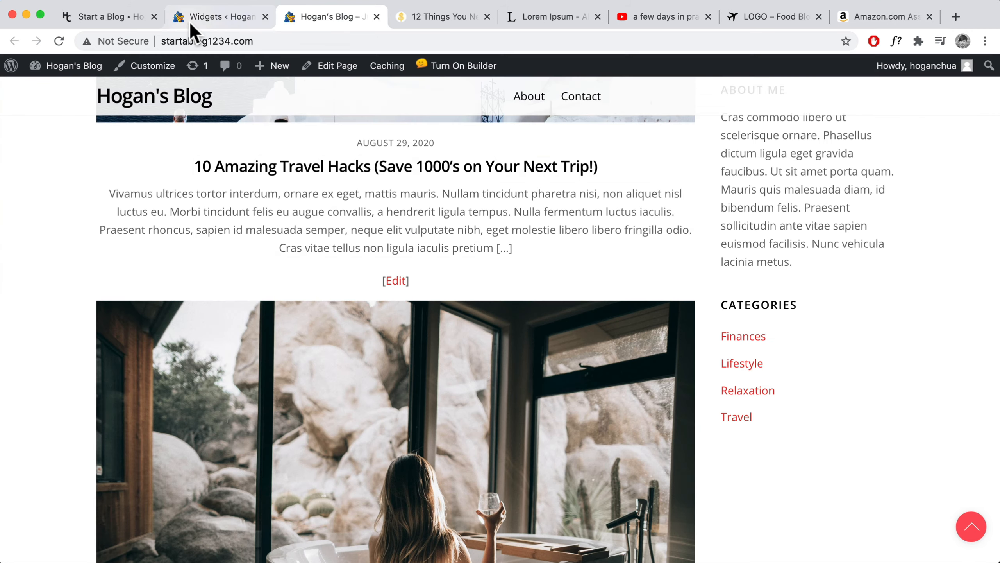
click(190, 23)
click(572, 514)
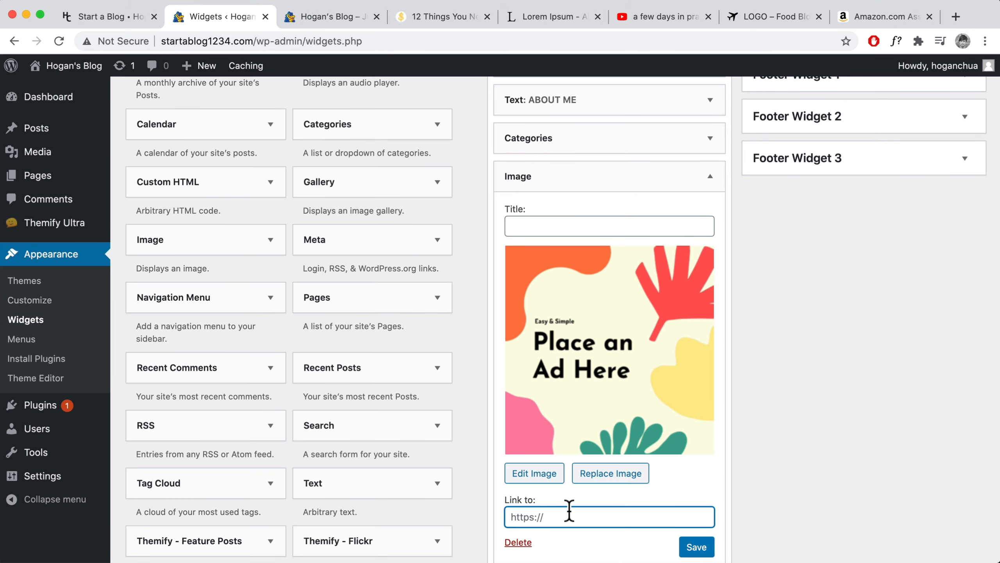
key(super+v)
click(703, 548)
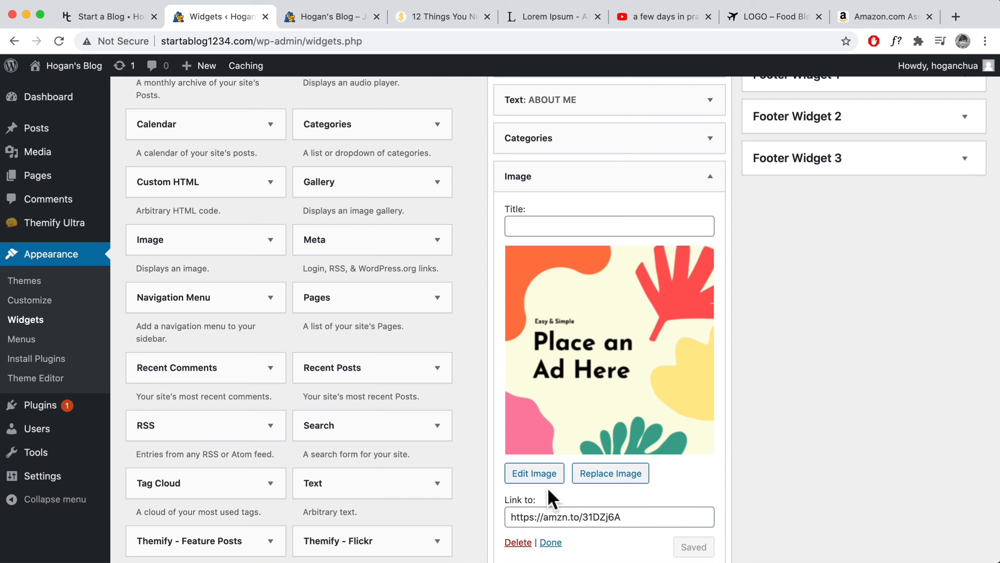
click(551, 543)
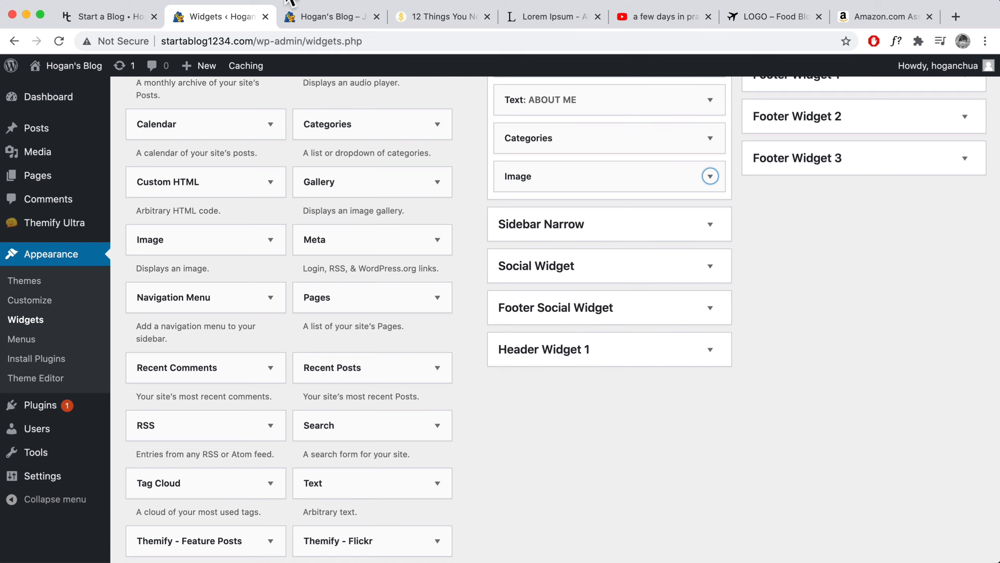
click(313, 18)
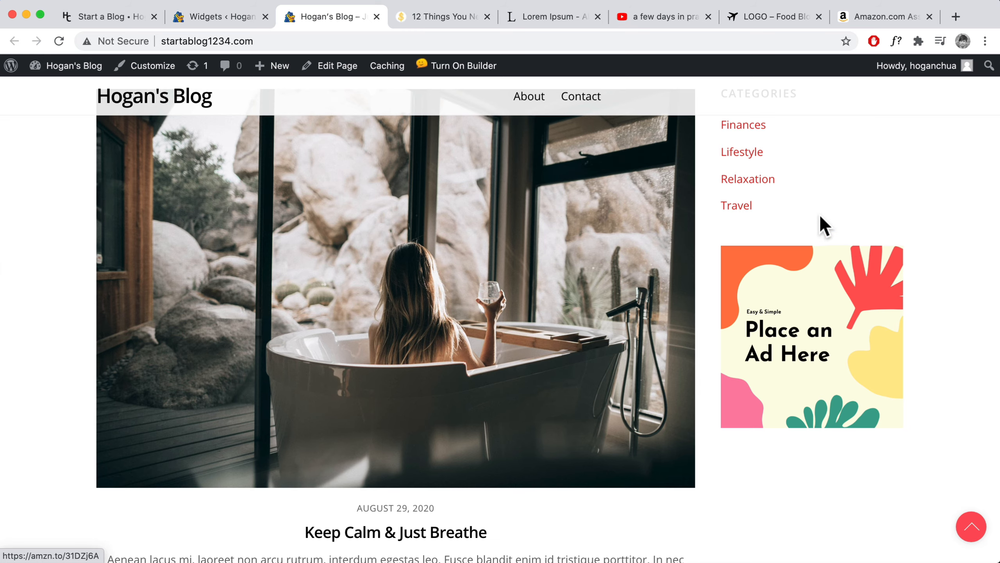
scroll(822, 227, up, 5)
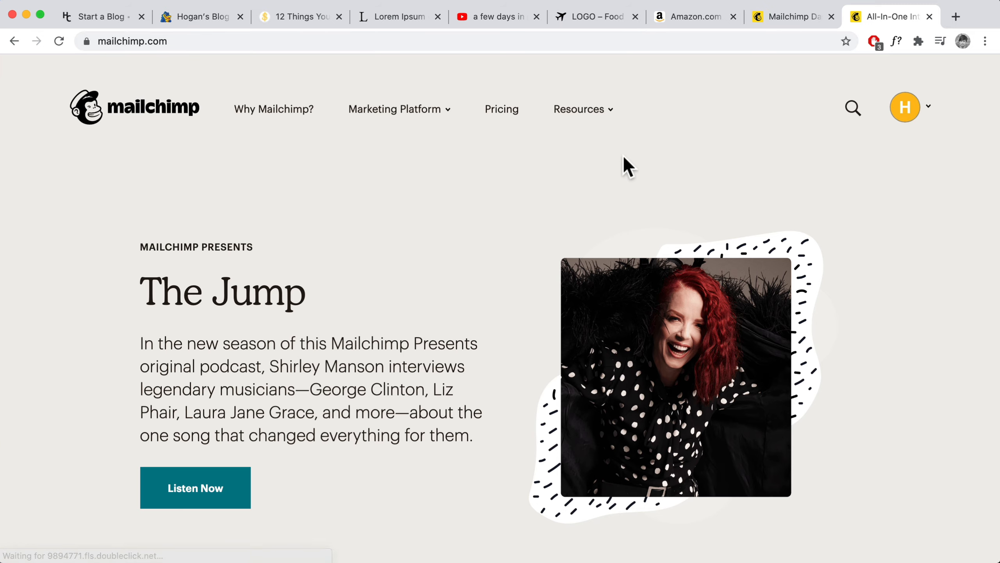
Step: Go to Mailchimp Profile > Extras > API keys and copy the active API key
click(792, 17)
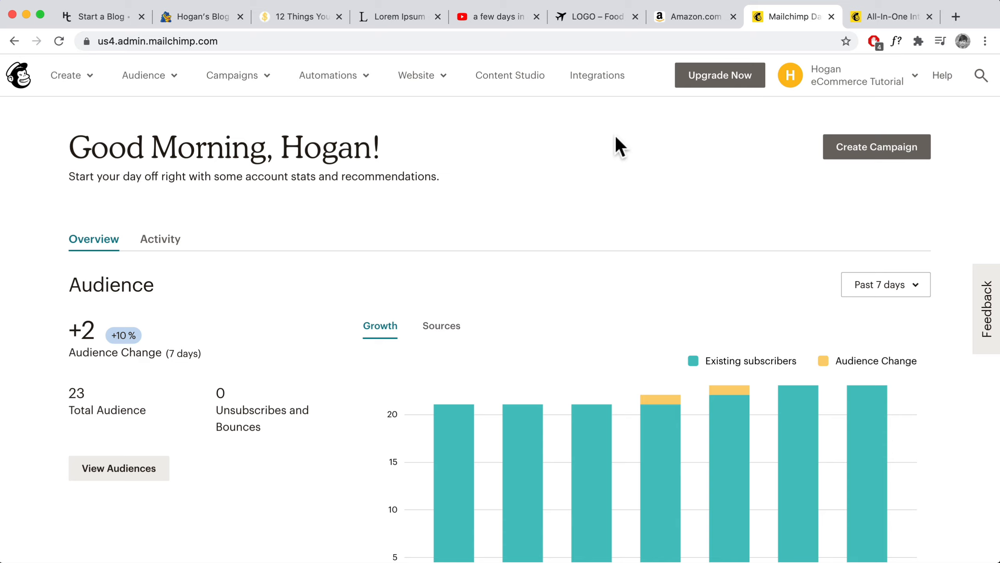
click(866, 94)
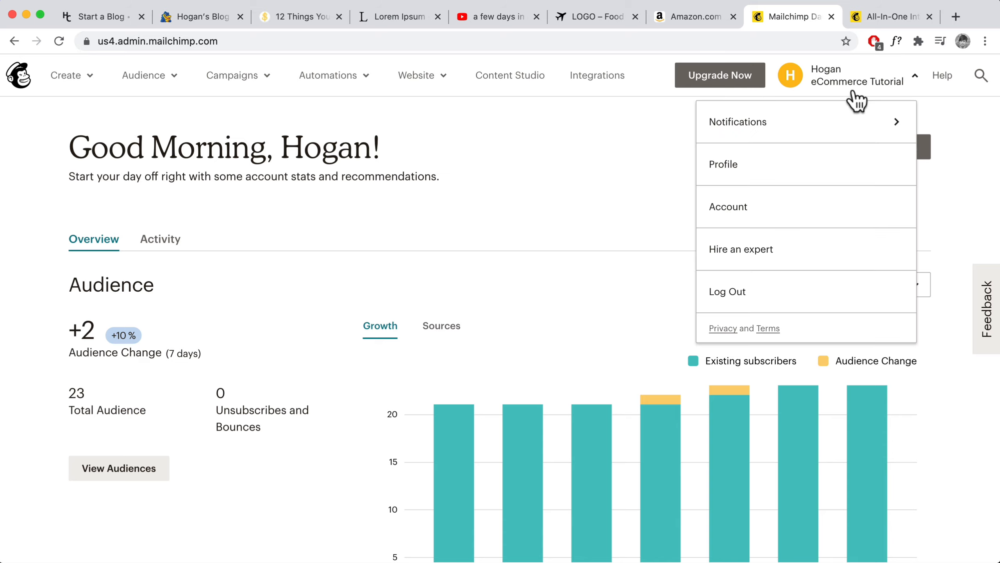
click(734, 165)
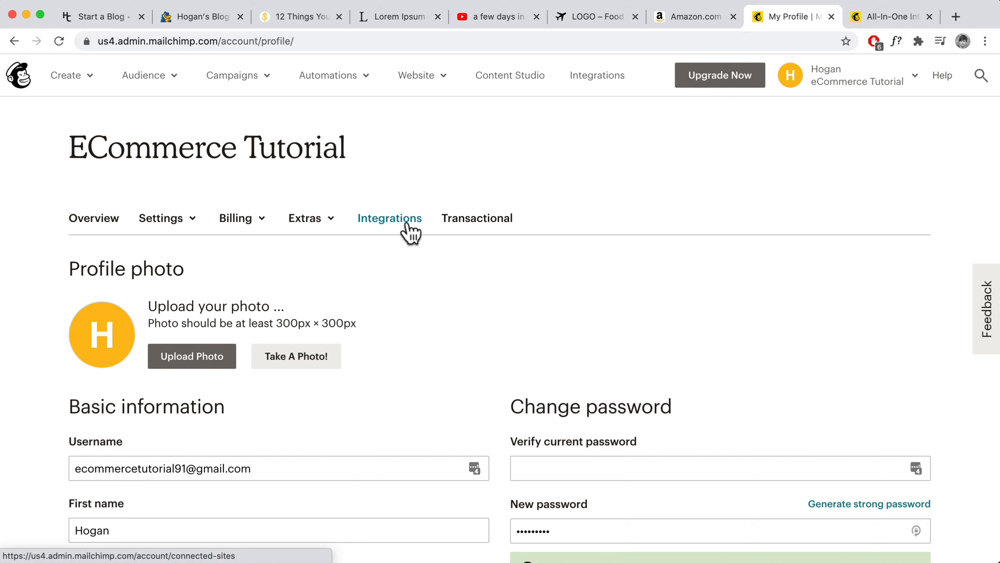
click(307, 220)
click(306, 284)
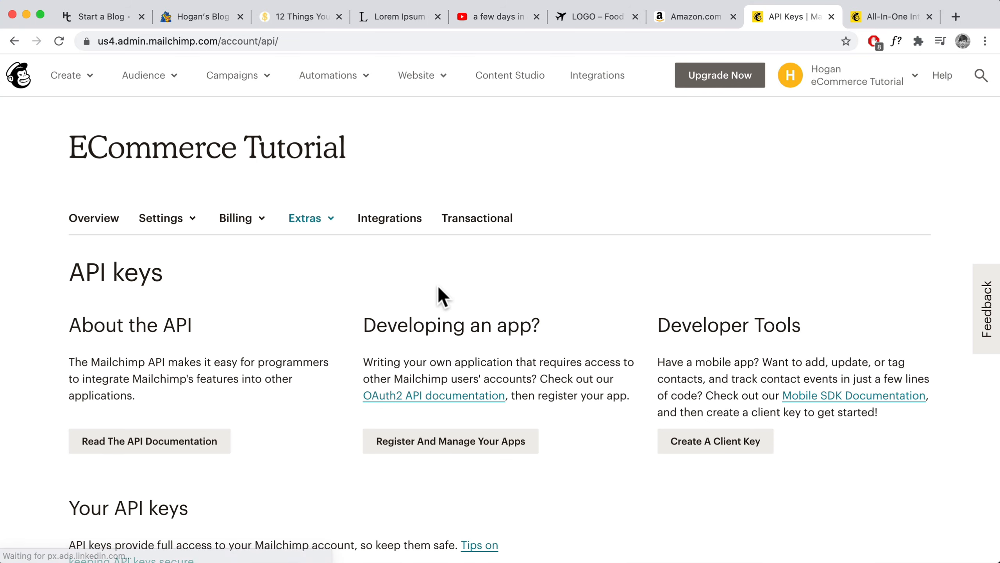
scroll(438, 285, down, 6)
click(574, 392)
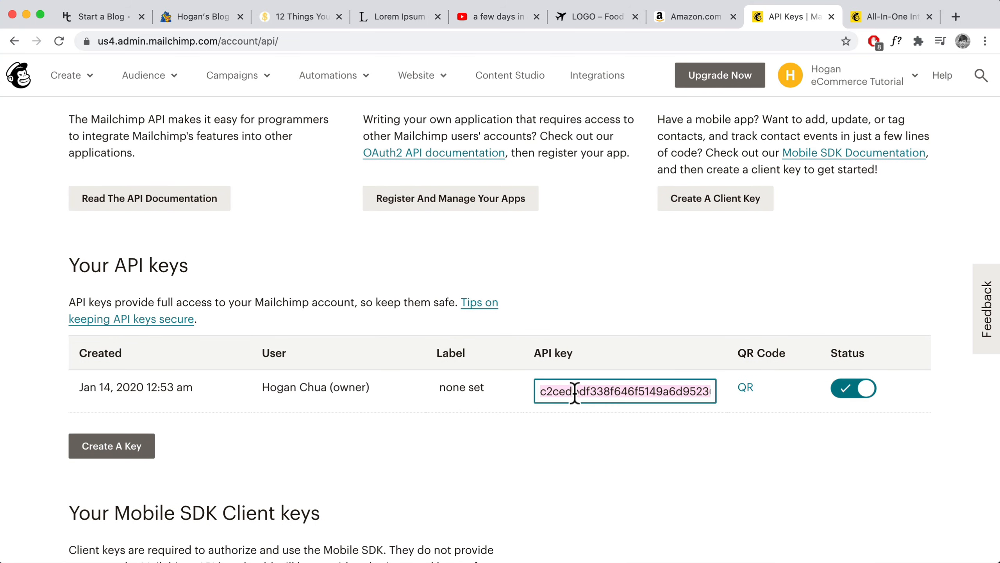
right_click(580, 390)
click(613, 477)
click(203, 16)
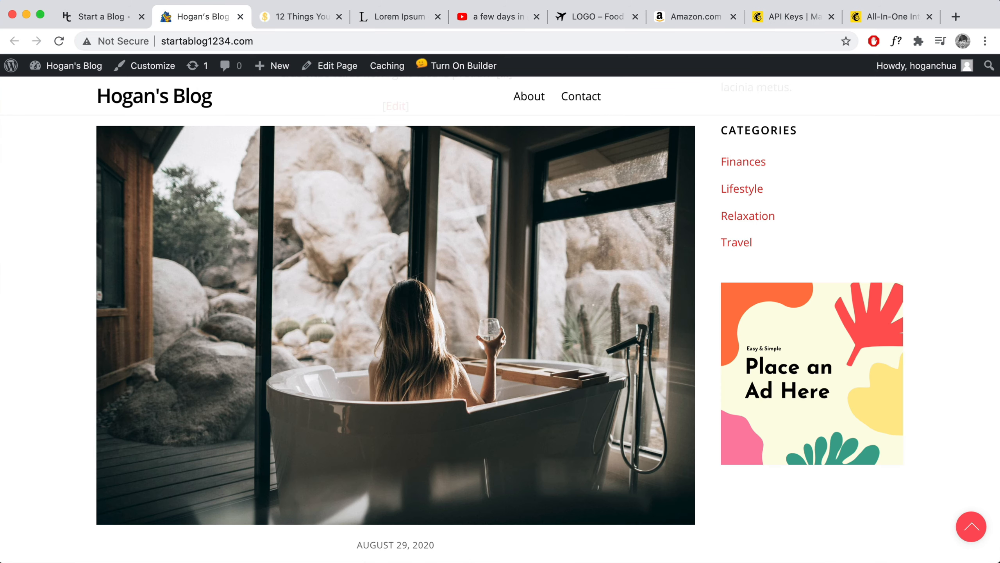
Step: Open the MailChimp section under Themify Ultra's Integration API > Optin settings
mouse_move(81, 71)
click(60, 94)
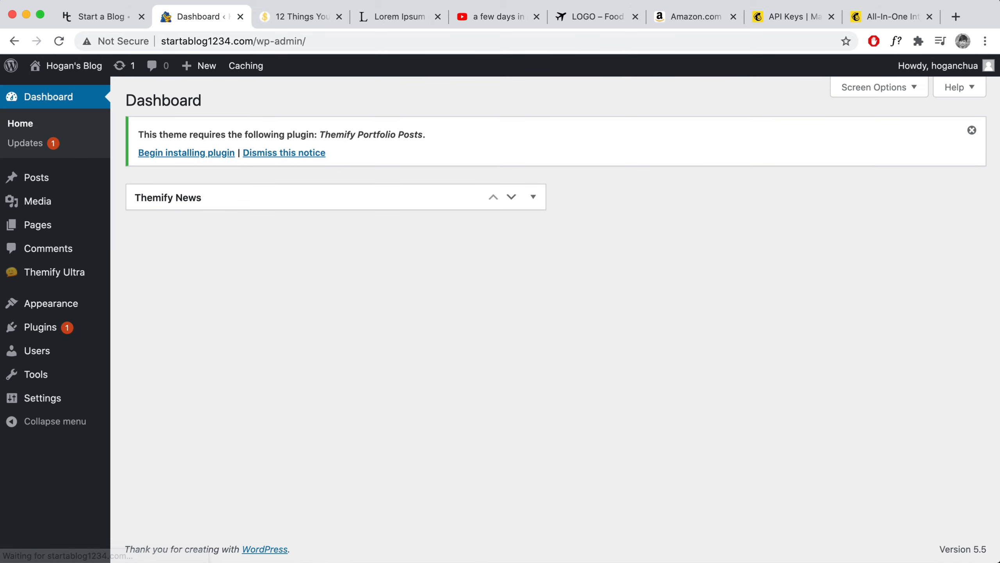
mouse_move(51, 274)
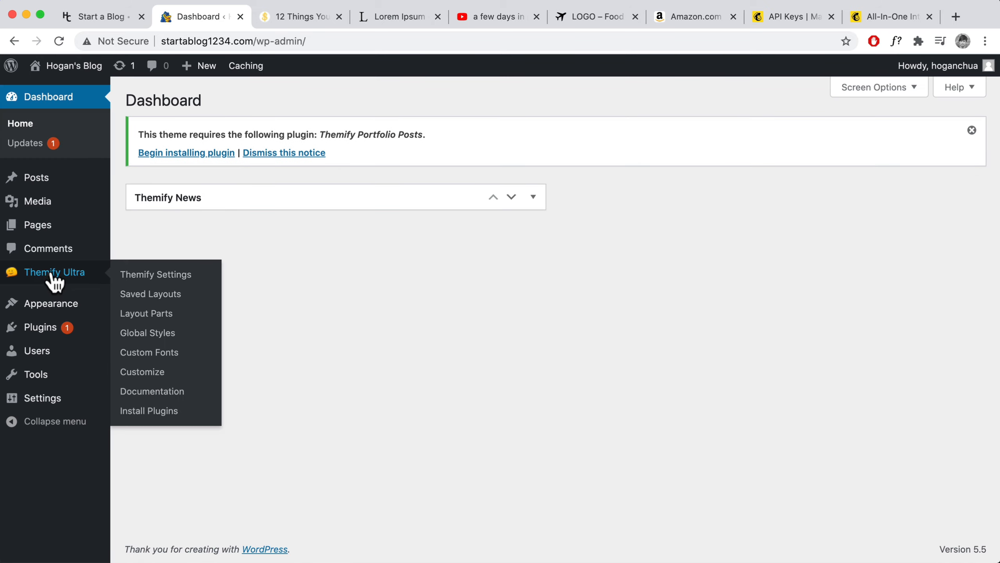
click(152, 278)
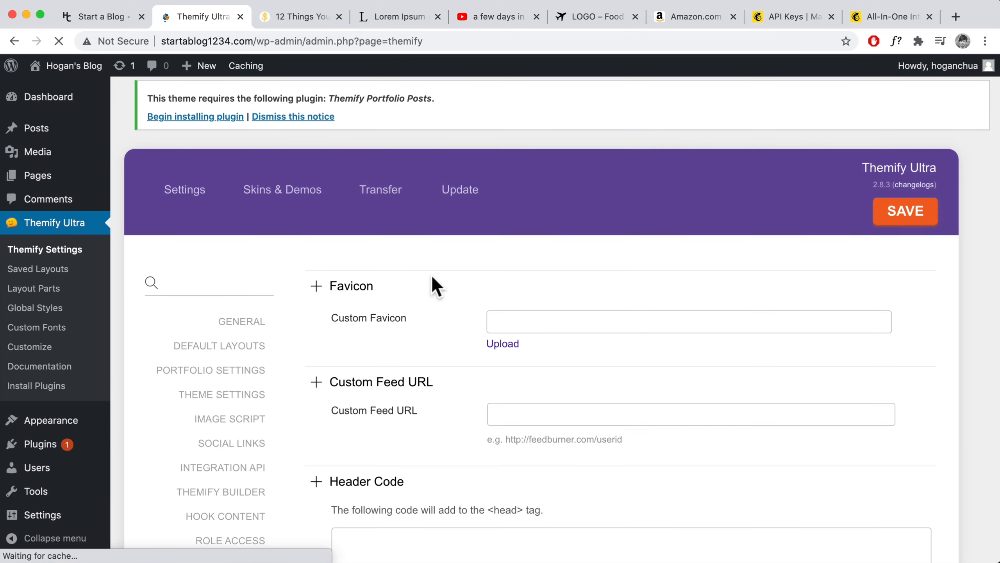
scroll(435, 286, down, 5)
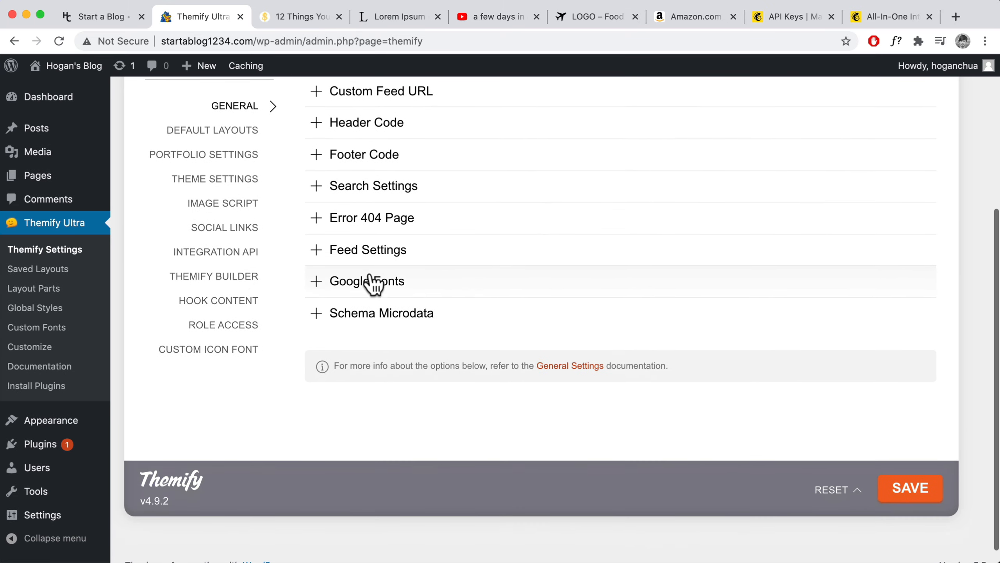
click(223, 254)
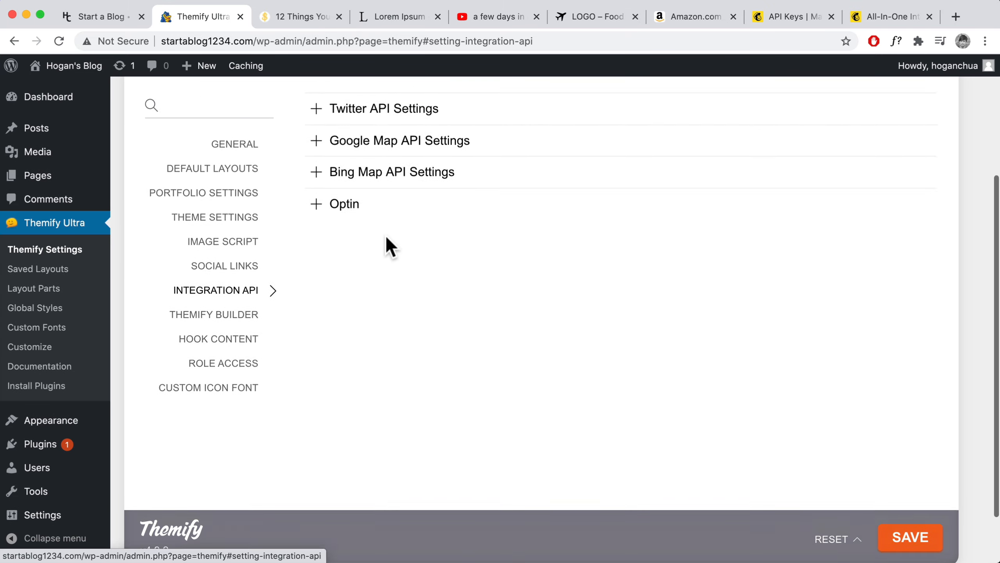
scroll(386, 238, up, 1)
click(333, 272)
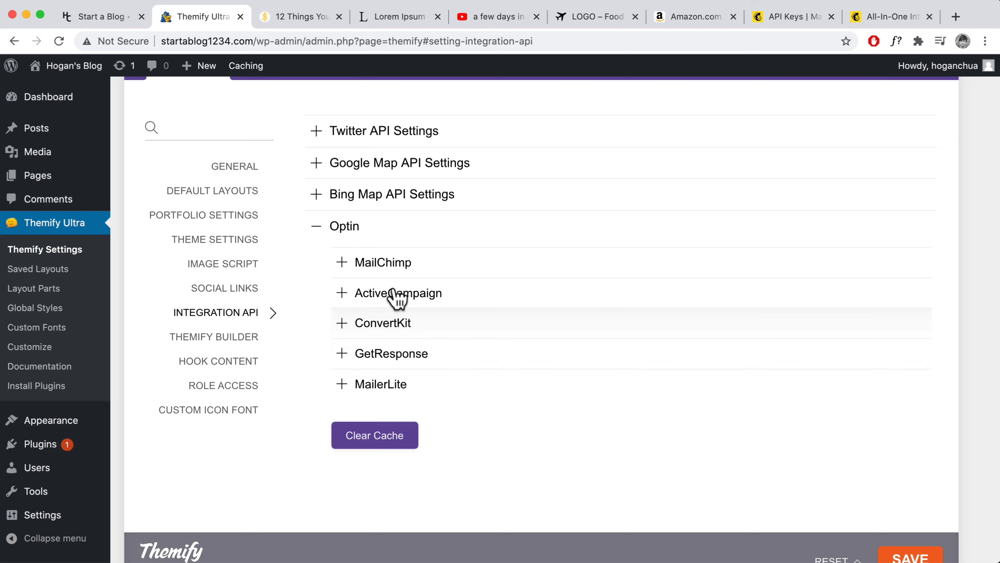
click(380, 264)
Step: Paste the Mailchimp API key, save the theme settings, and open the live site in the builder
click(553, 294)
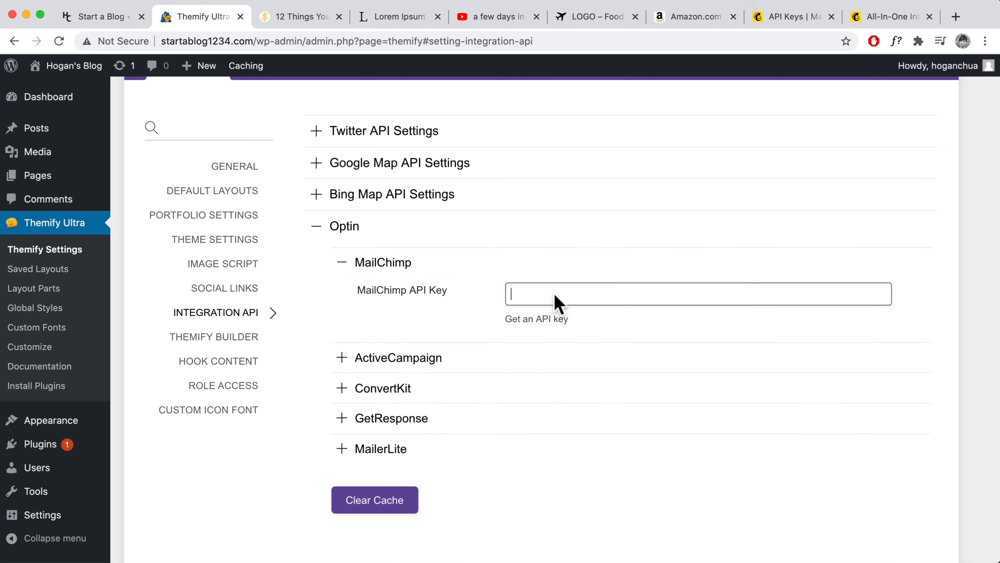
right_click(553, 292)
click(630, 383)
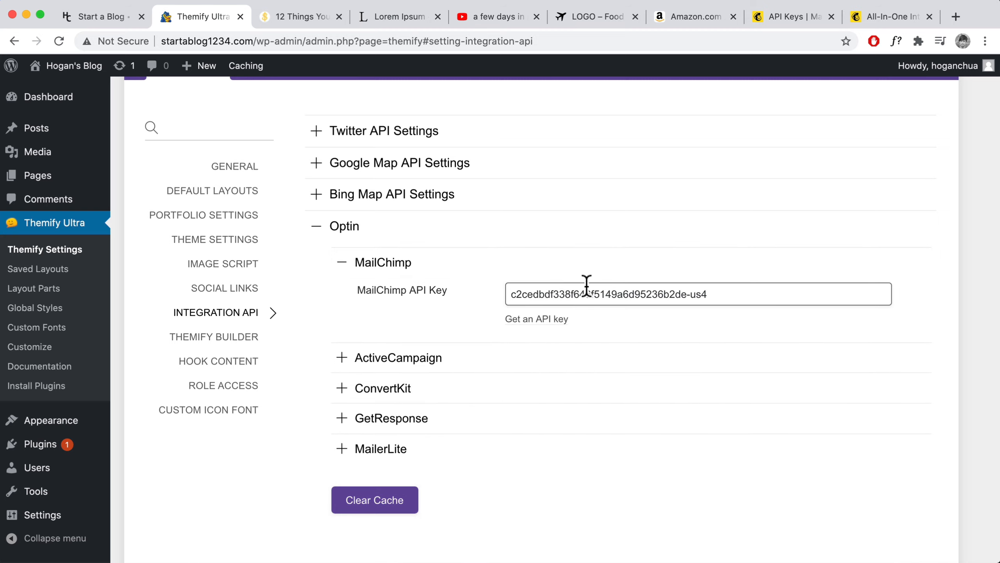
scroll(473, 492, down, 3)
click(901, 474)
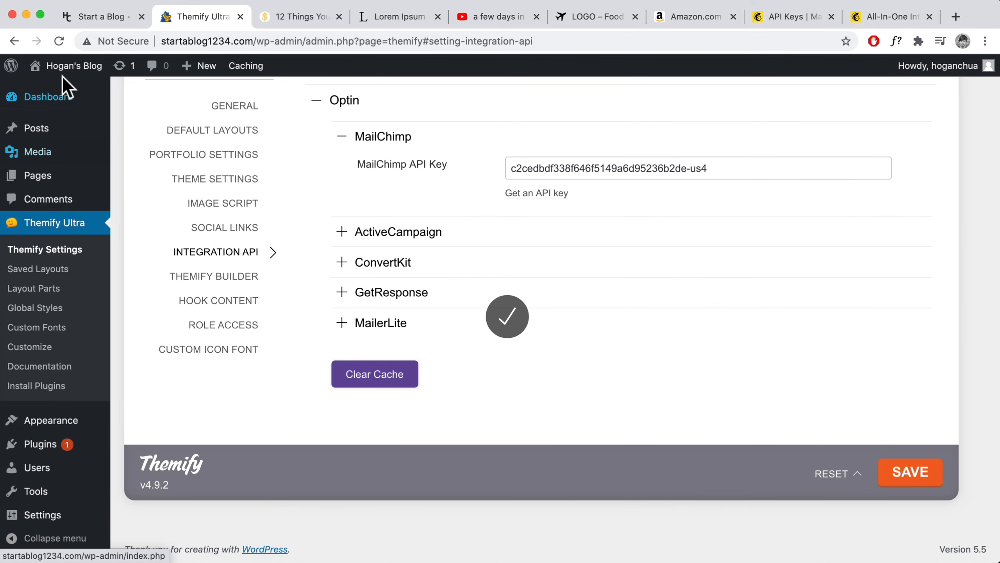
click(53, 93)
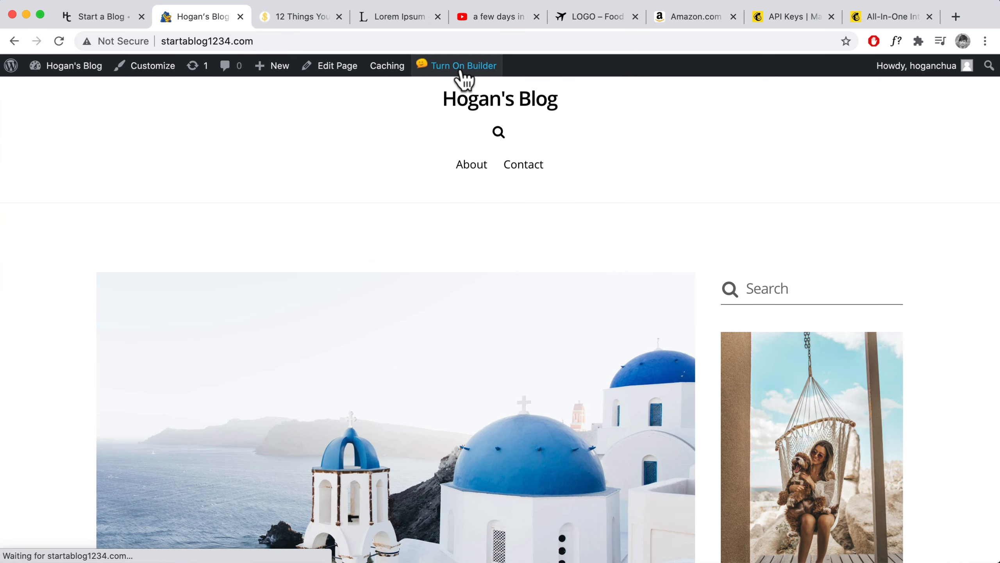
click(460, 67)
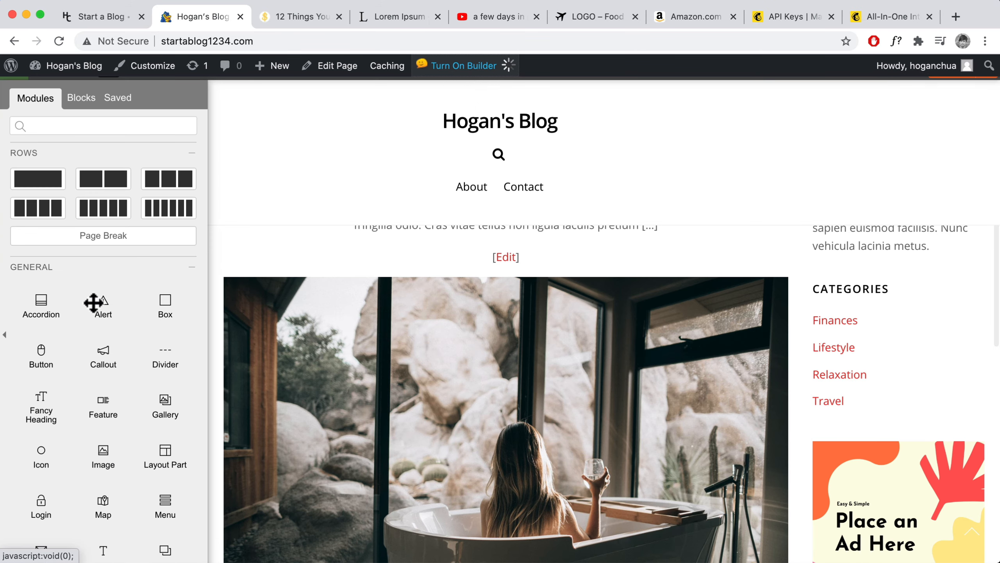
scroll(79, 326, down, 5)
scroll(75, 323, down, 2)
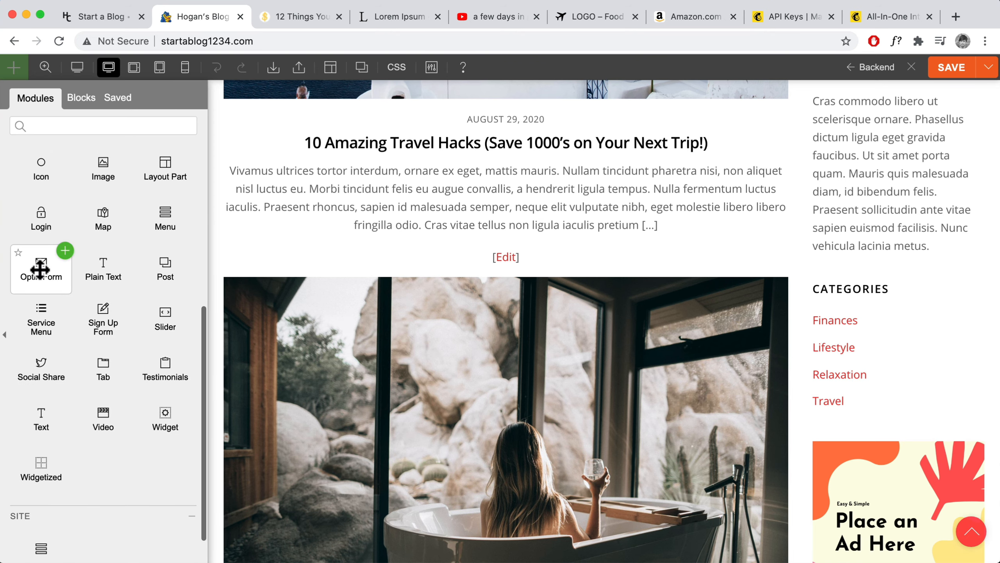
scroll(800, 356, down, 7)
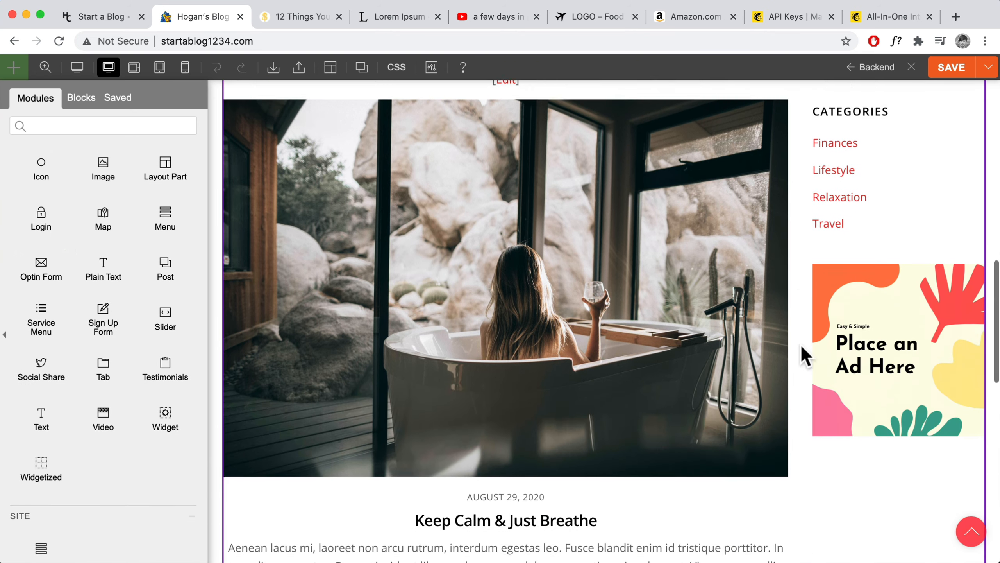
drag(41, 263, 902, 358)
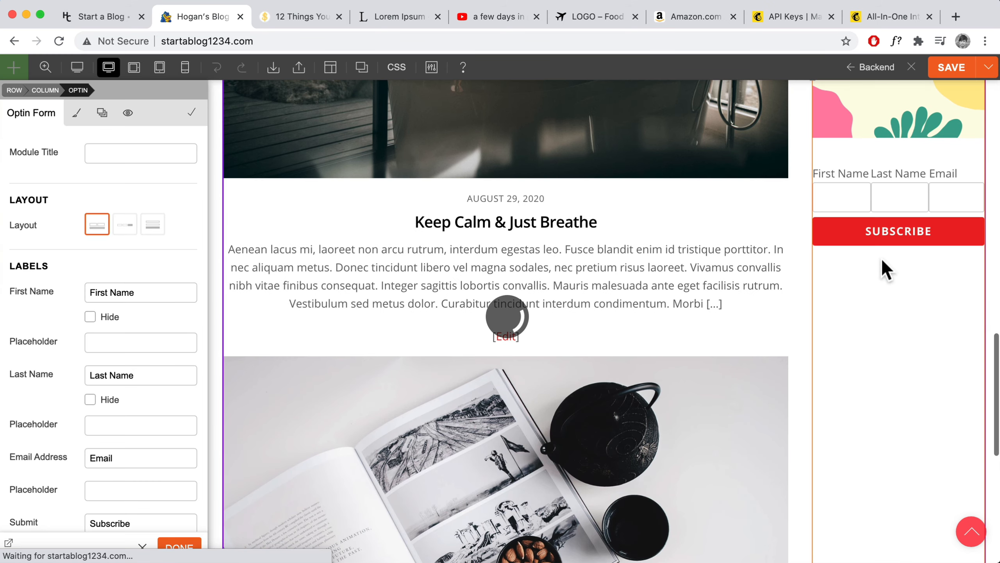
scroll(900, 285, up, 1)
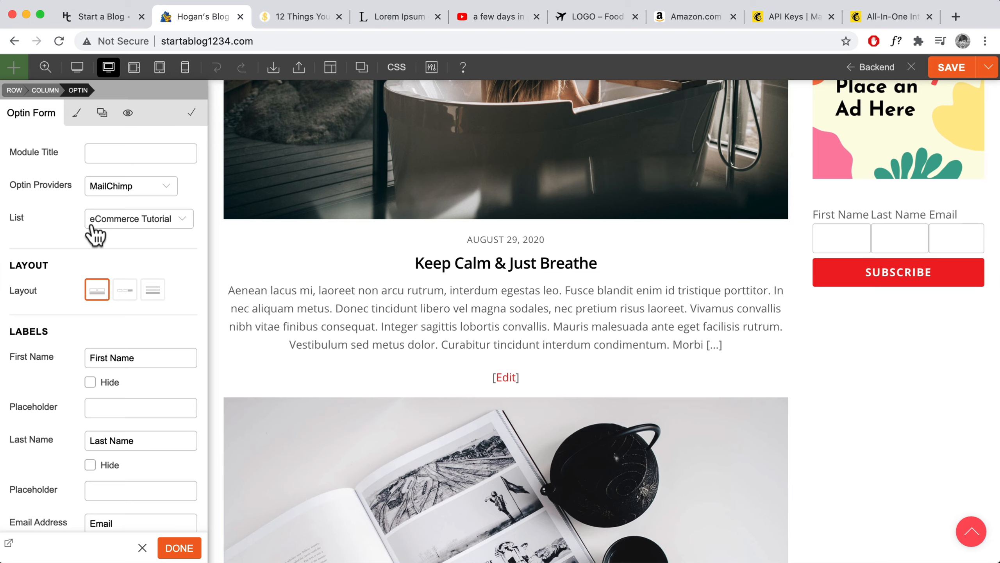
click(149, 293)
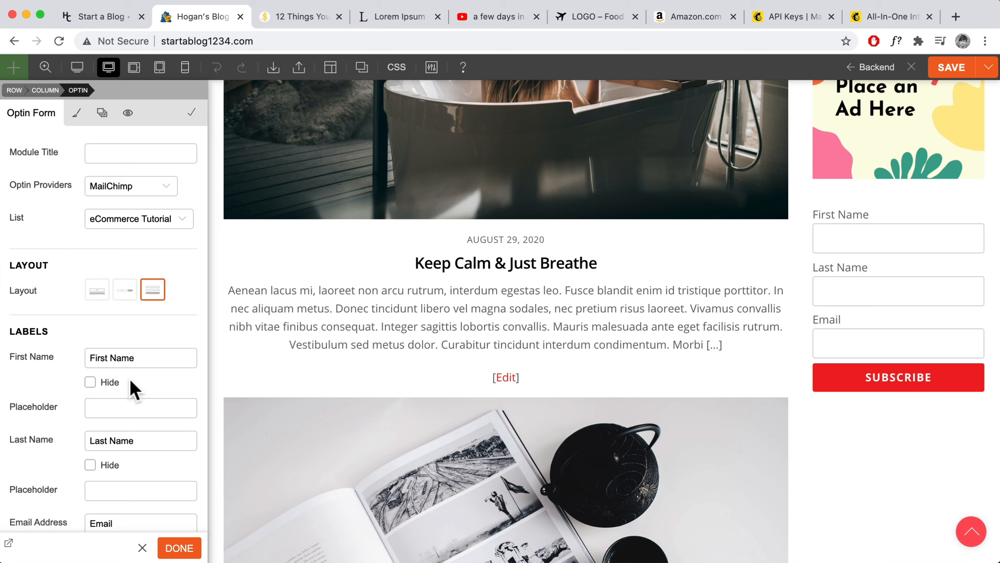
scroll(134, 377, down, 2)
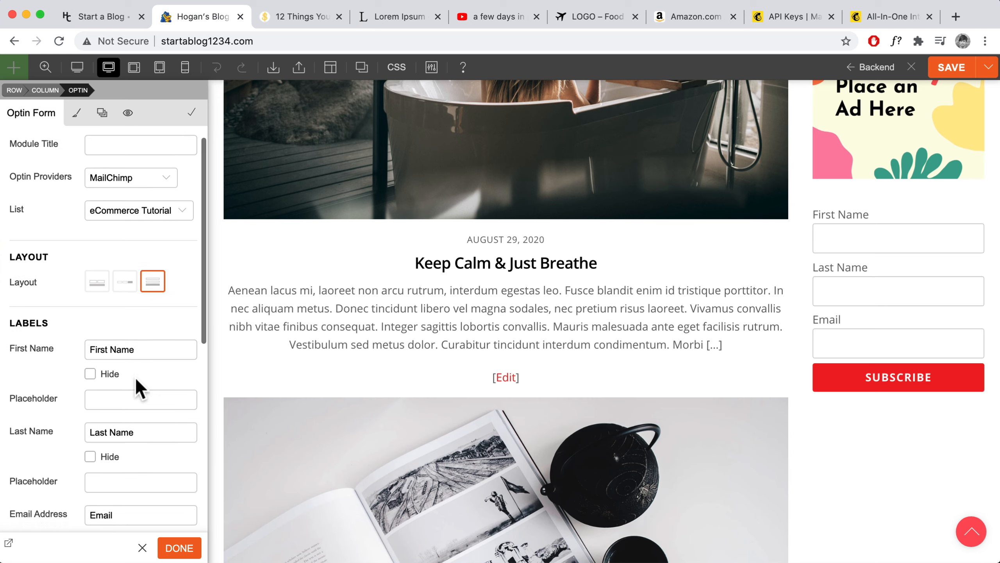
click(91, 421)
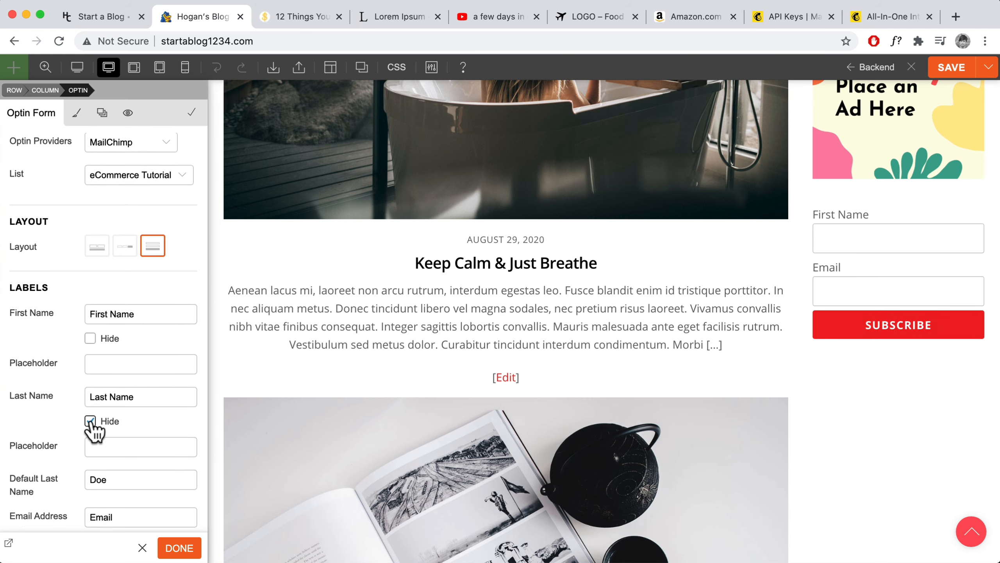
click(77, 113)
click(23, 193)
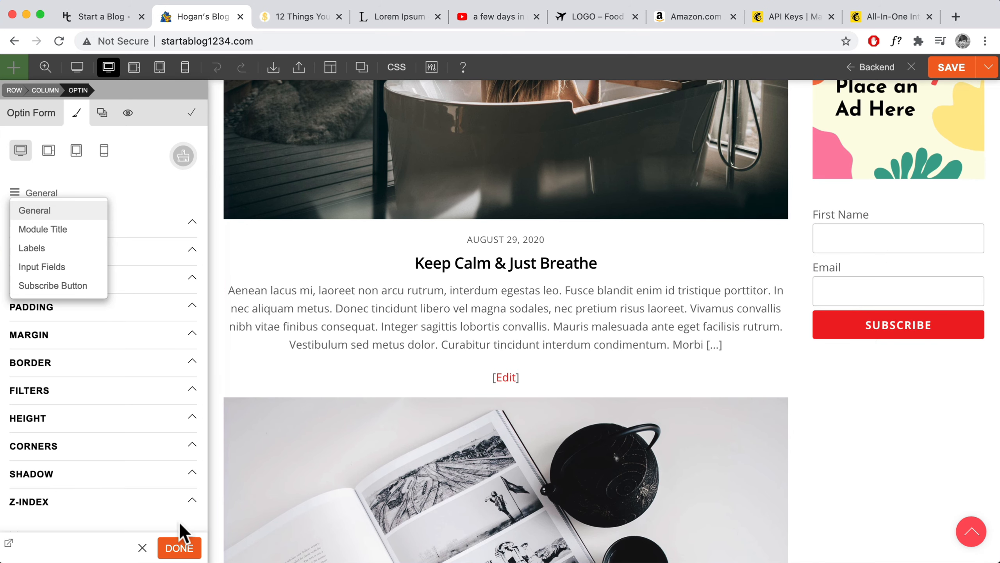
click(178, 548)
mouse_move(890, 263)
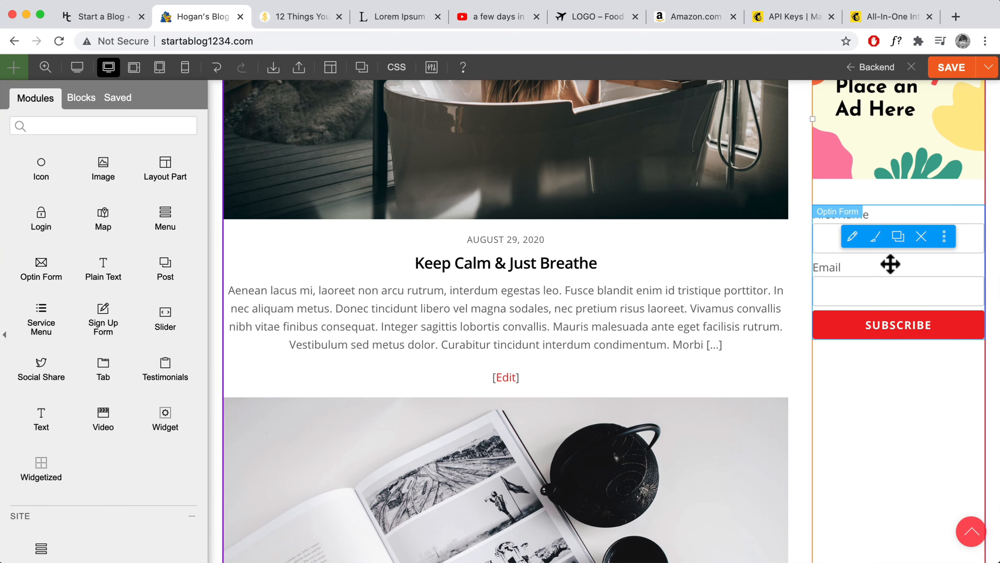
click(921, 238)
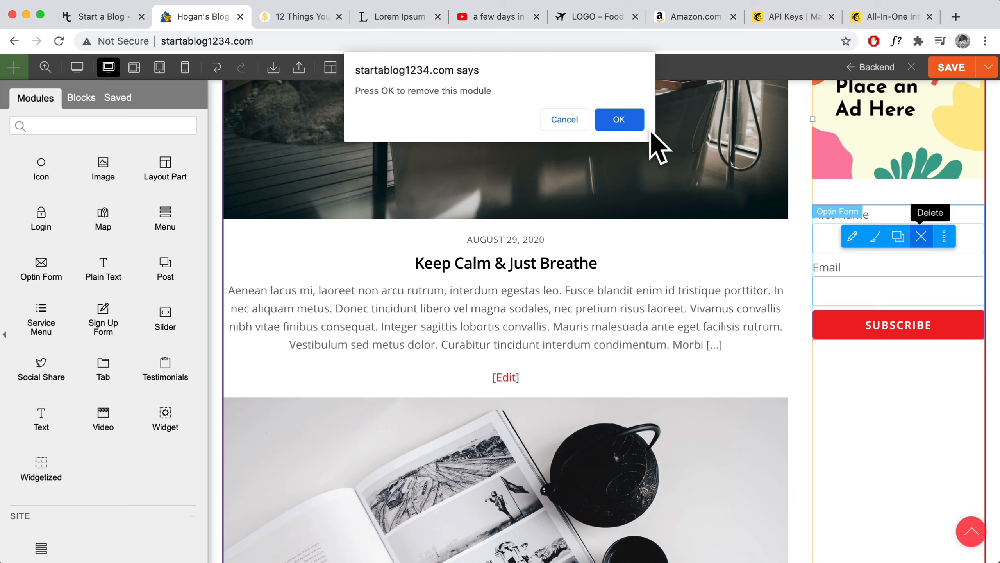
click(619, 119)
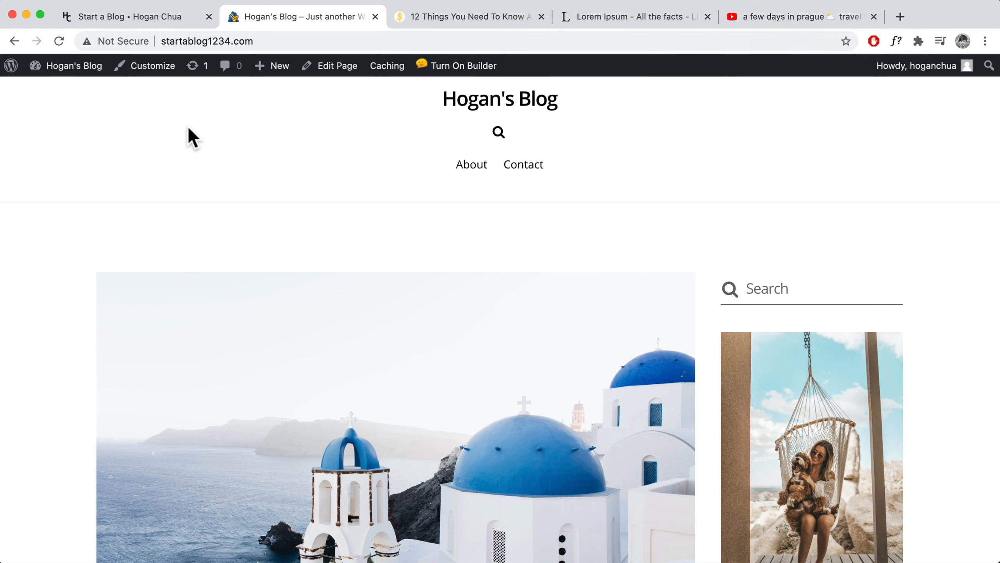
Step: Open the Customizer and expand SITE LOGO & TAGLINE under Themify Options
click(150, 71)
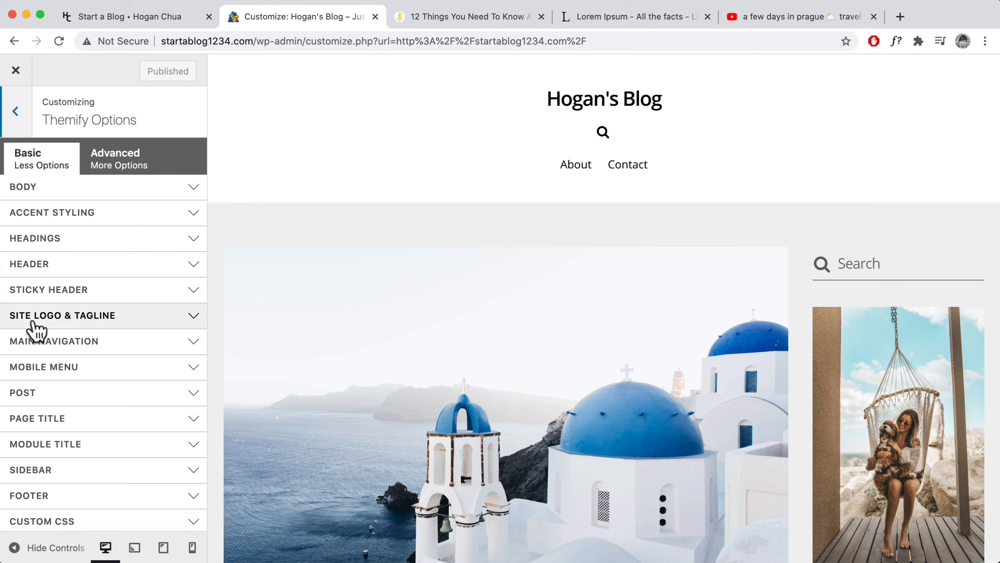
click(43, 317)
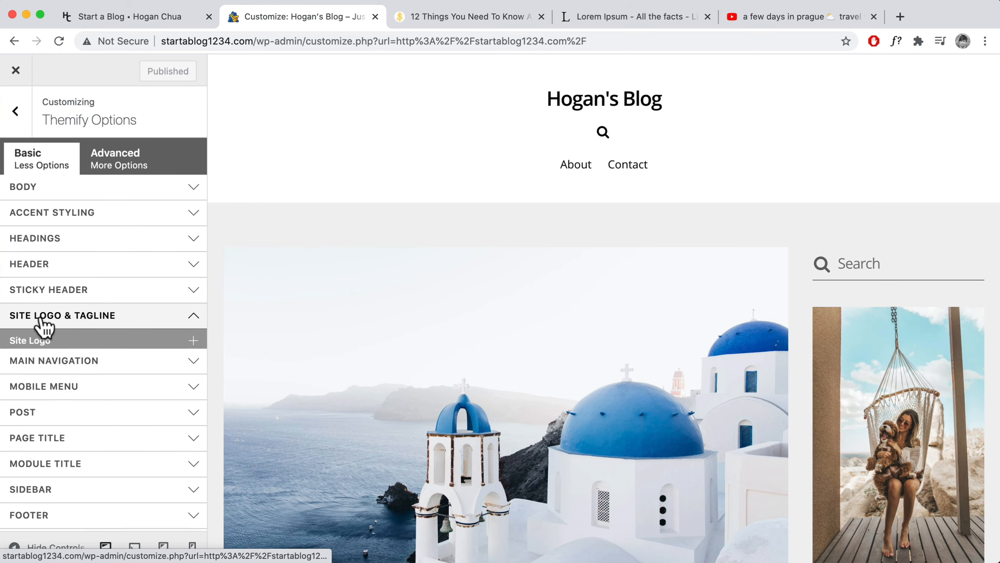
Step: Switch Site Logo to Logo Image and insert Logo.png from the Media Library
click(36, 341)
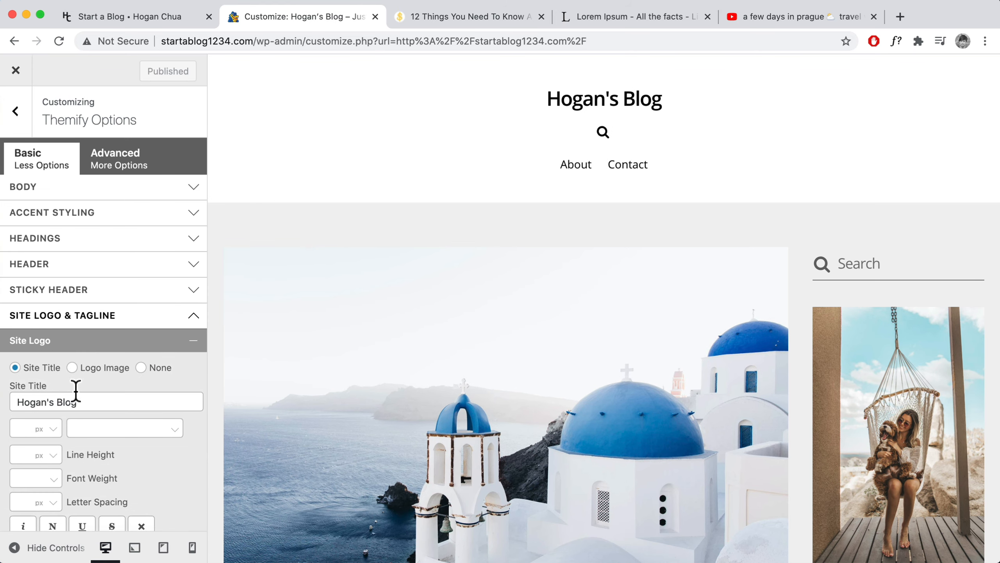
scroll(81, 398, down, 2)
drag(91, 351, 1, 355)
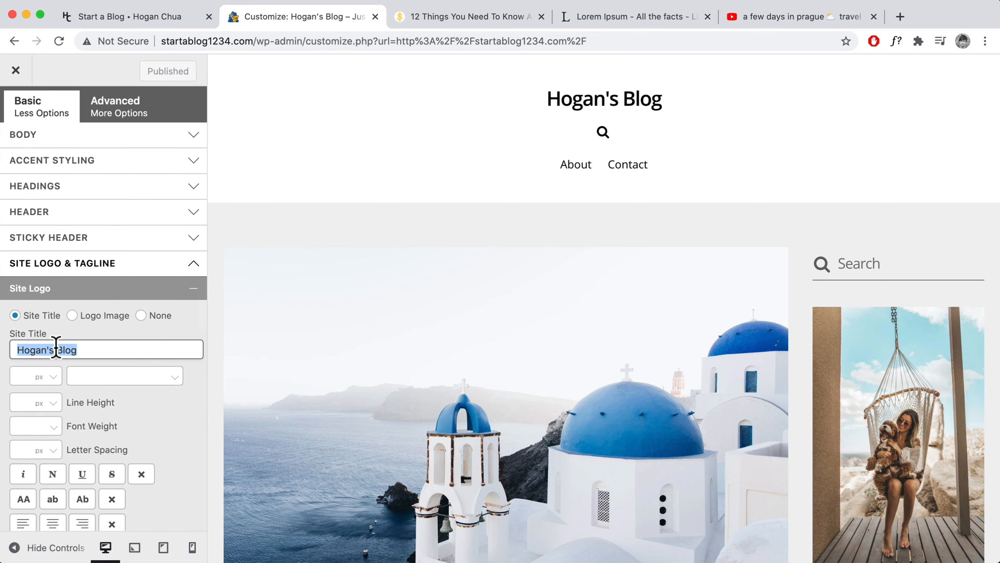
click(72, 316)
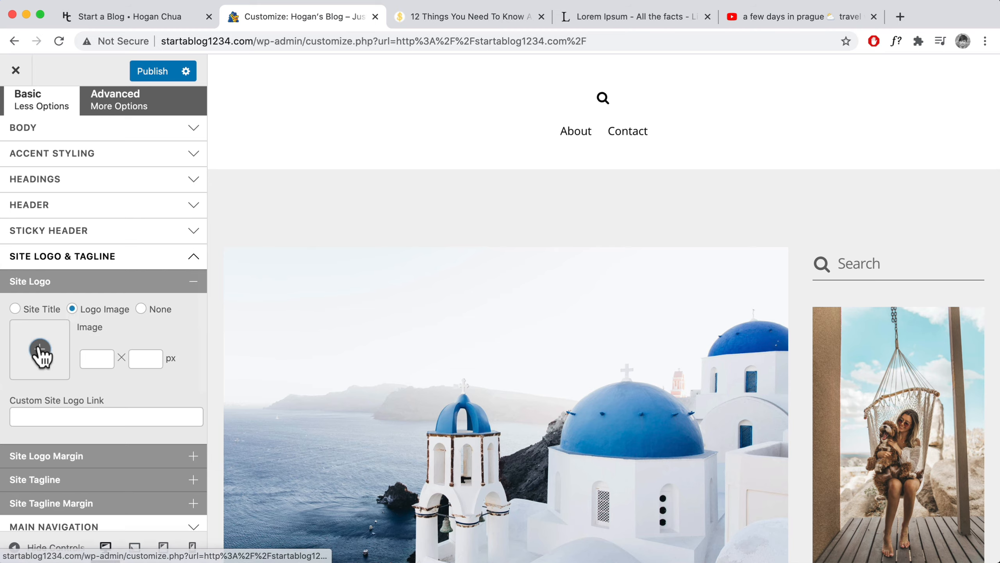
click(38, 347)
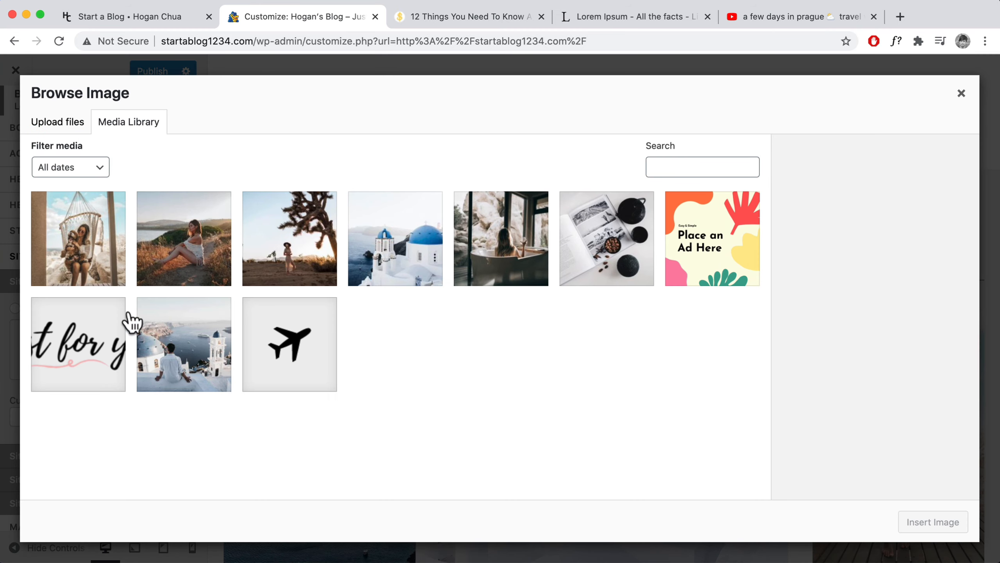
click(71, 348)
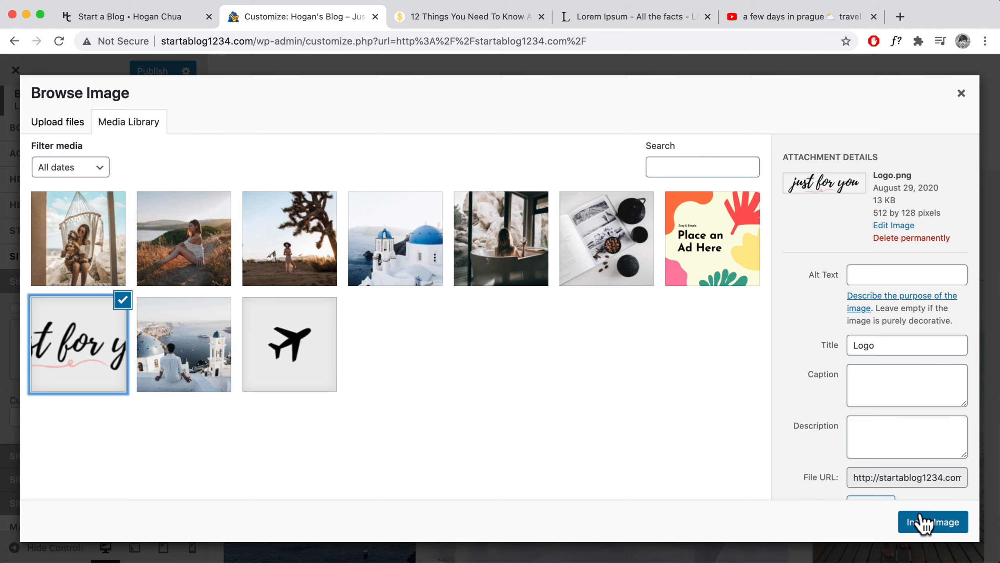
click(142, 18)
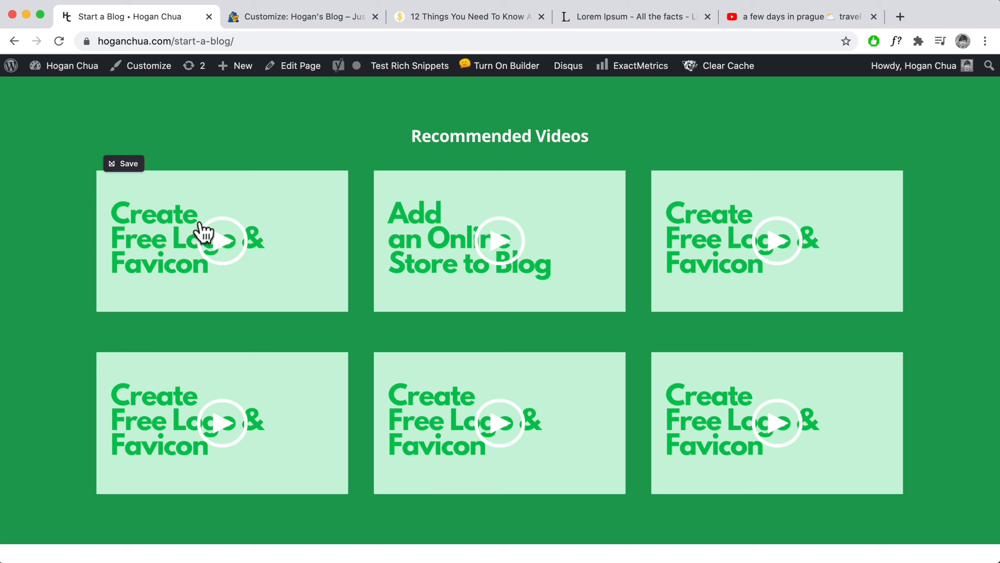
click(333, 16)
click(932, 522)
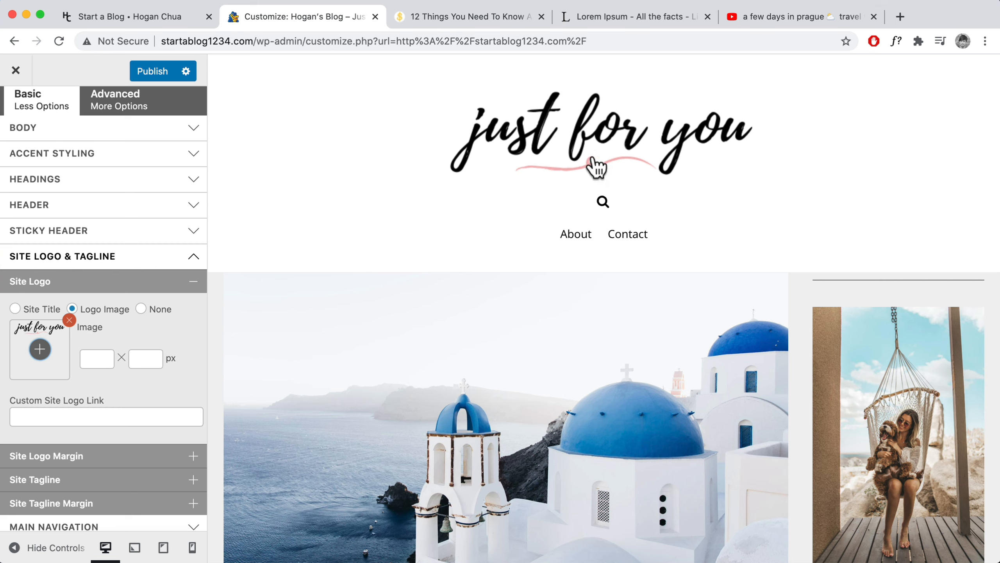
Step: Set the logo width to 256 px and publish the change
click(96, 357)
text(25)
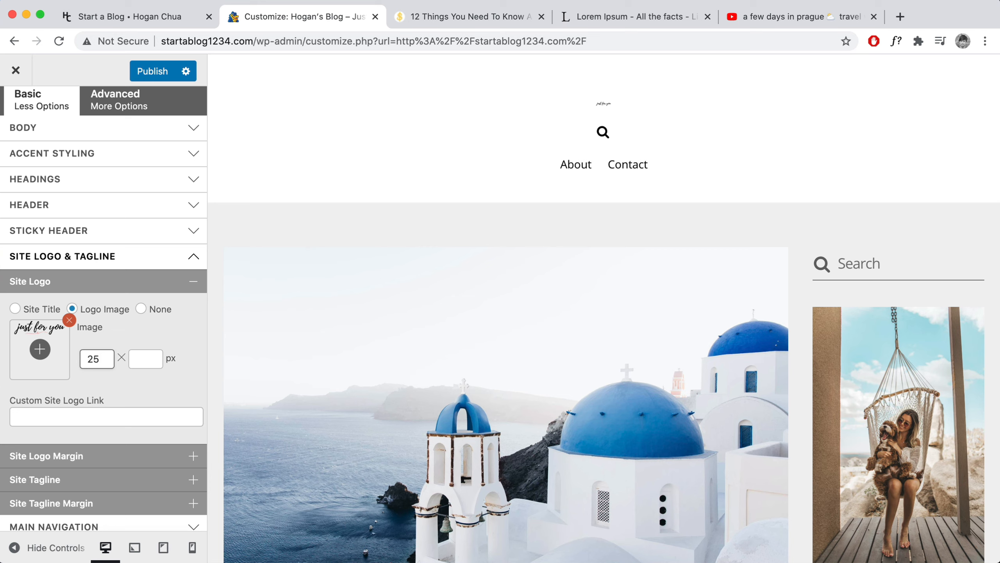
text(6)
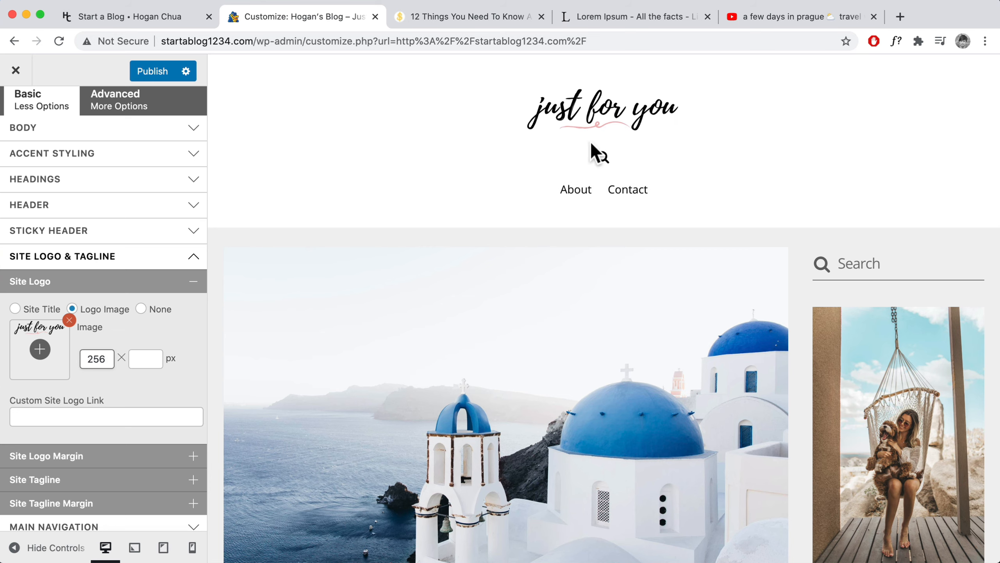
click(154, 76)
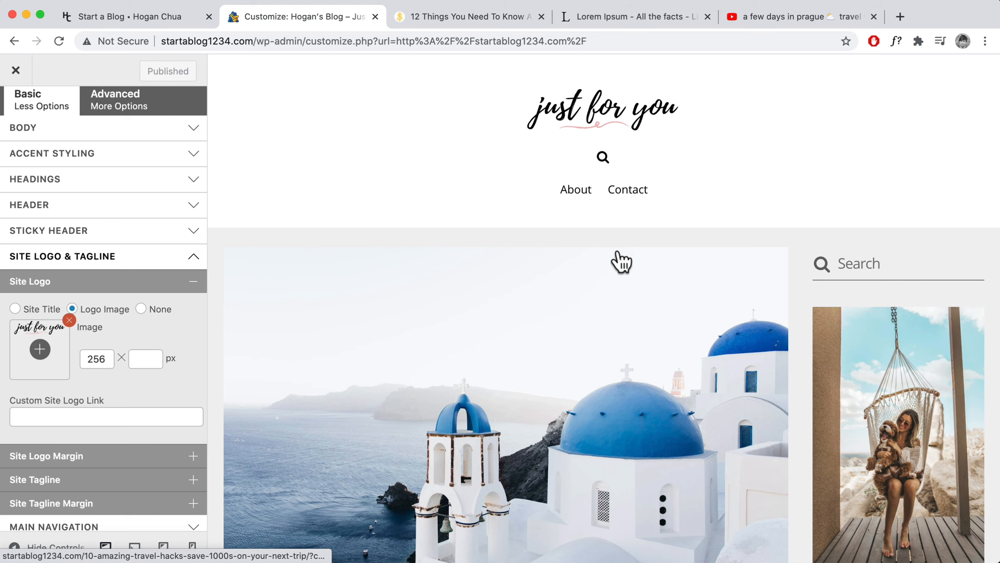
scroll(602, 292, down, 10)
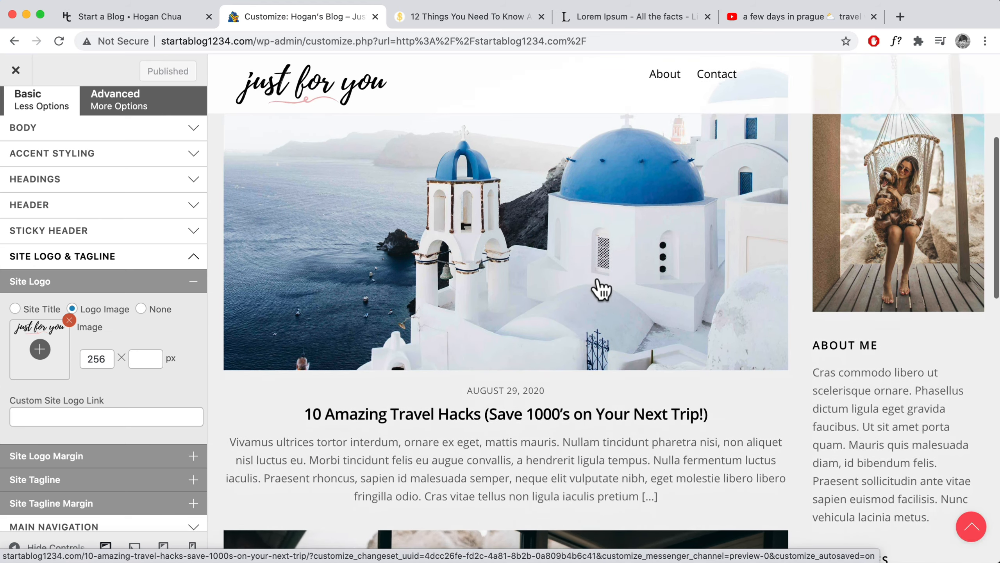
scroll(599, 280, down, 10)
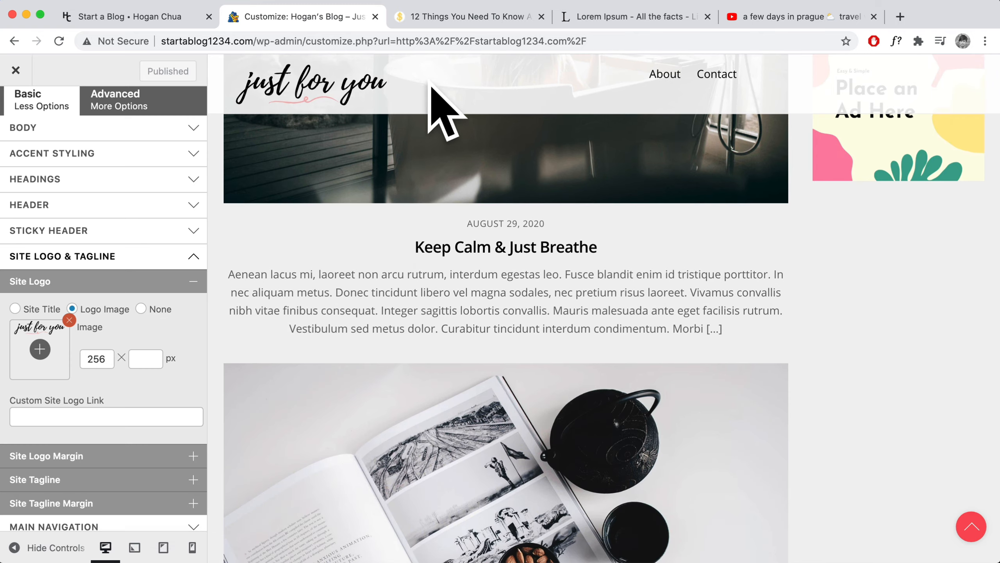
scroll(519, 224, down, 4)
scroll(520, 224, up, 15)
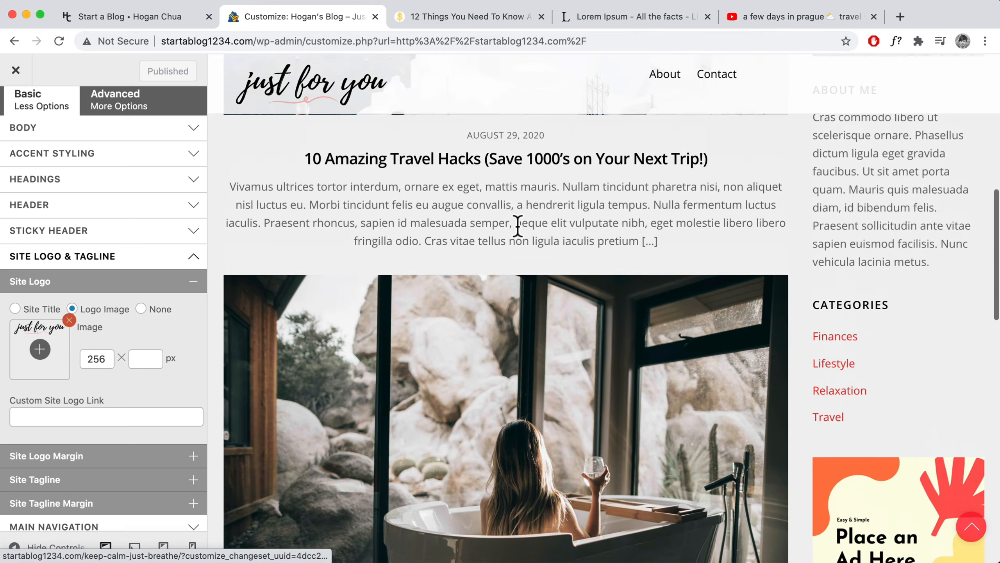
scroll(519, 237, up, 4)
scroll(519, 236, down, 10)
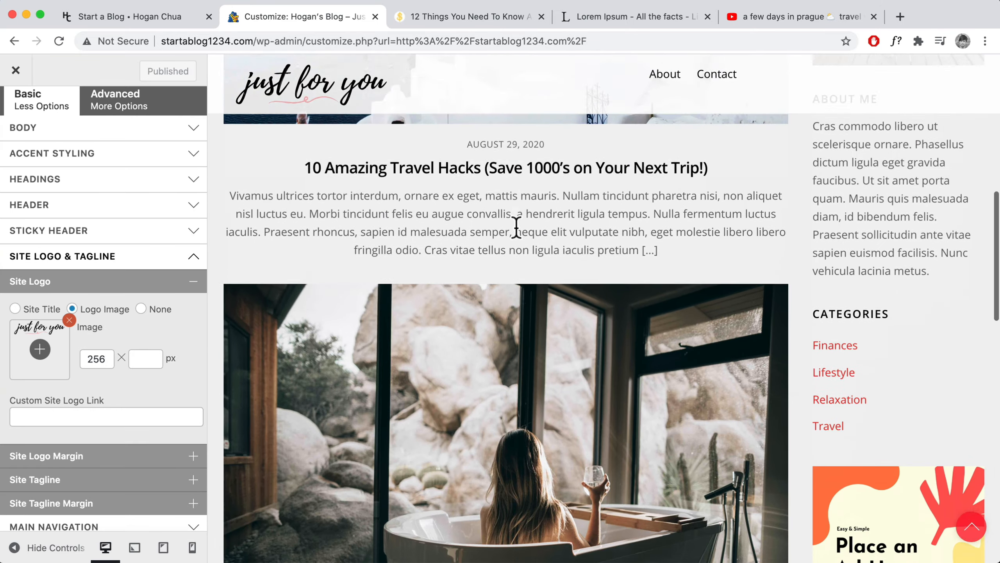
scroll(519, 236, up, 15)
scroll(78, 237, up, 2)
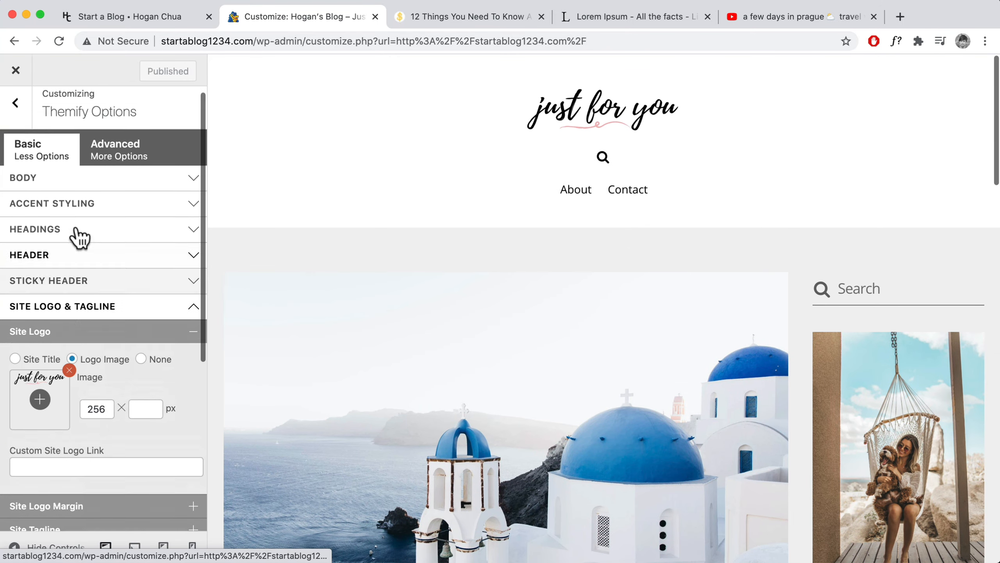
scroll(96, 259, down, 3)
Step: Set the 'just for you' logo image as the sticky header logo
click(90, 223)
scroll(91, 228, up, 3)
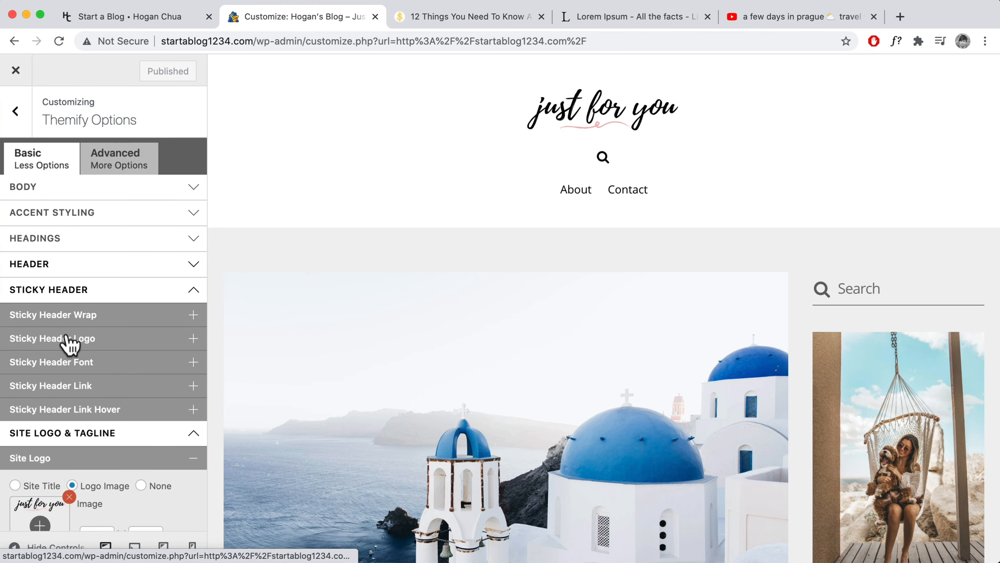
click(86, 348)
click(40, 397)
click(73, 347)
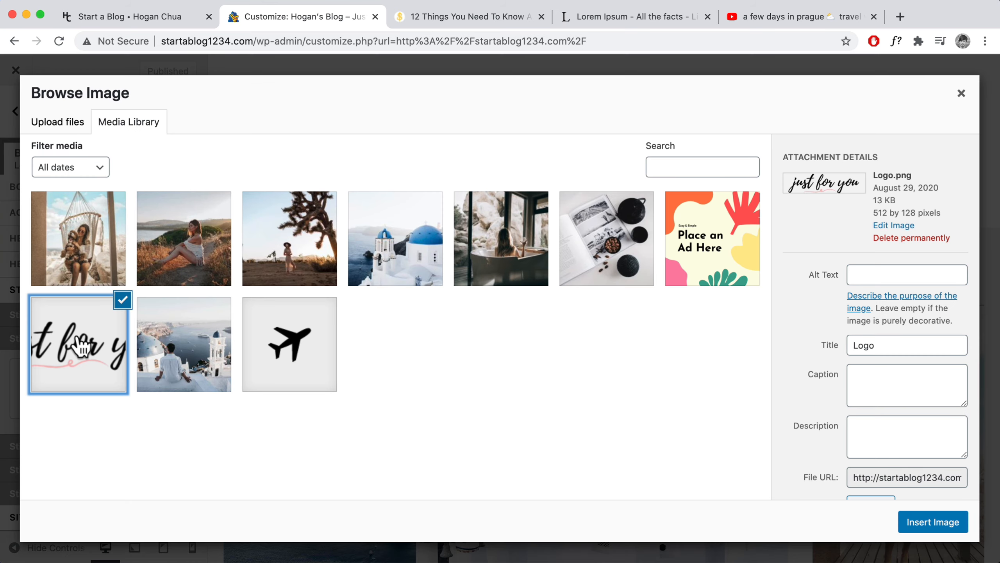
click(933, 522)
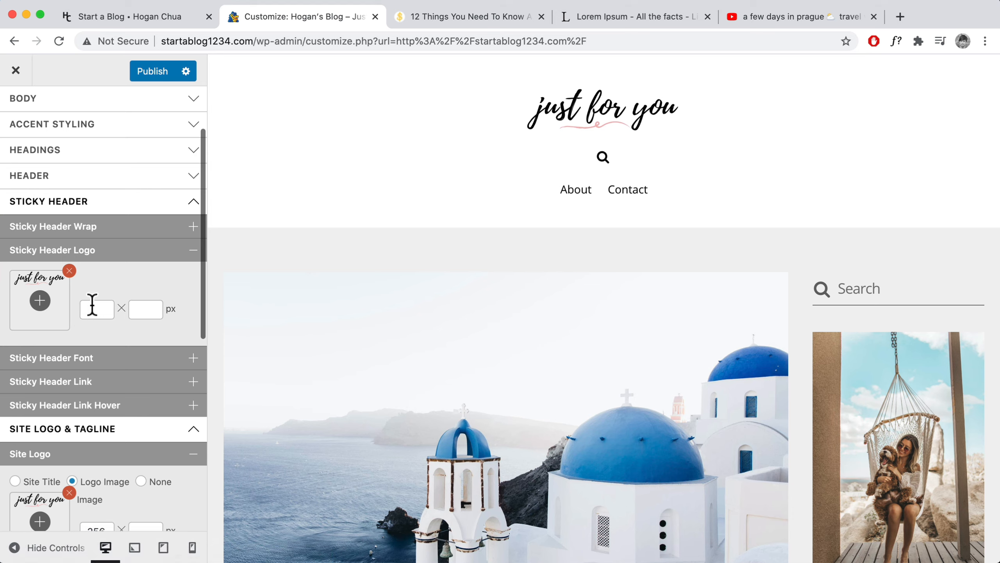
Step: Make the sticky header logo 128 px wide
scroll(401, 286, down, 10)
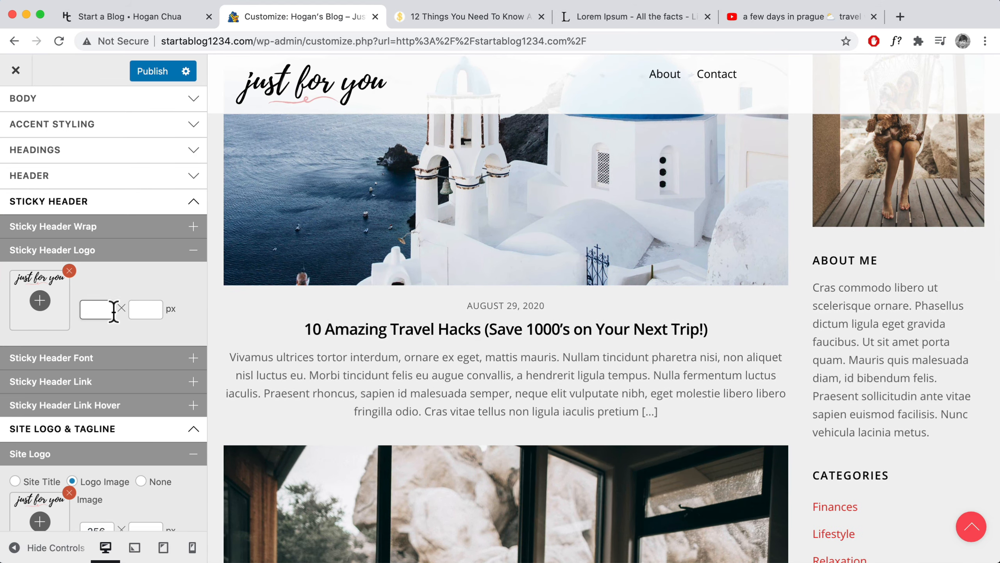
text(128)
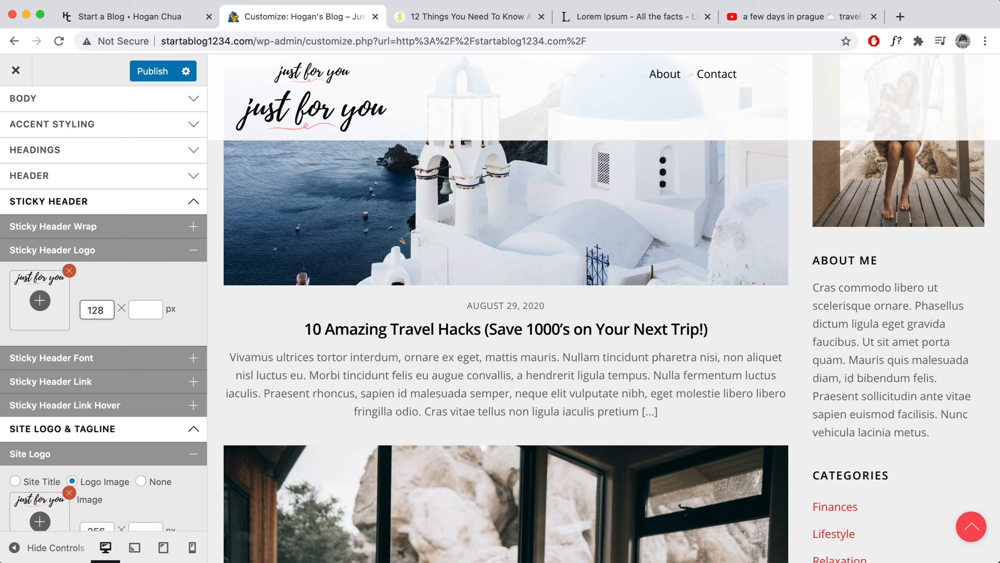
scroll(442, 309, down, 10)
scroll(374, 225, up, 2)
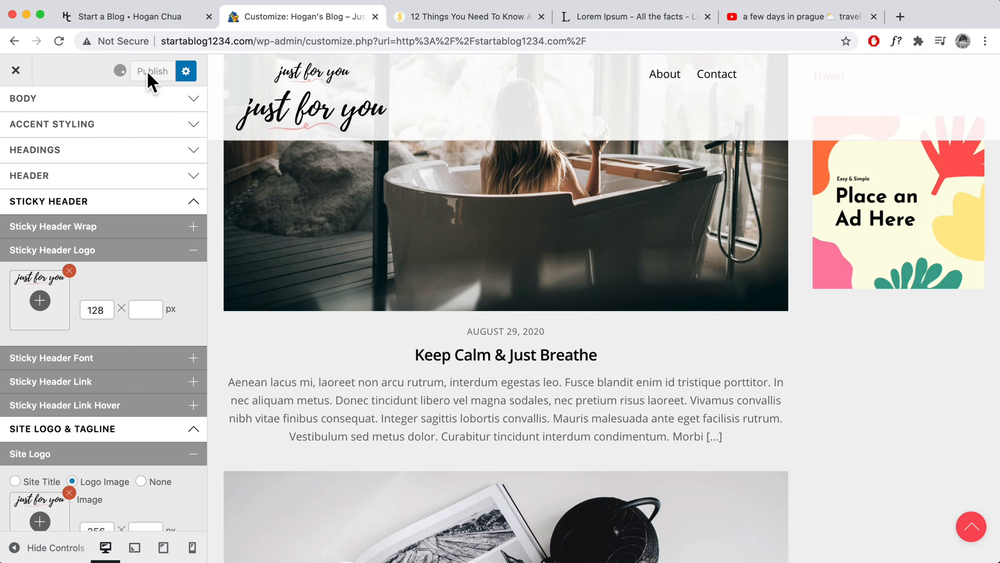
scroll(127, 487, down, 6)
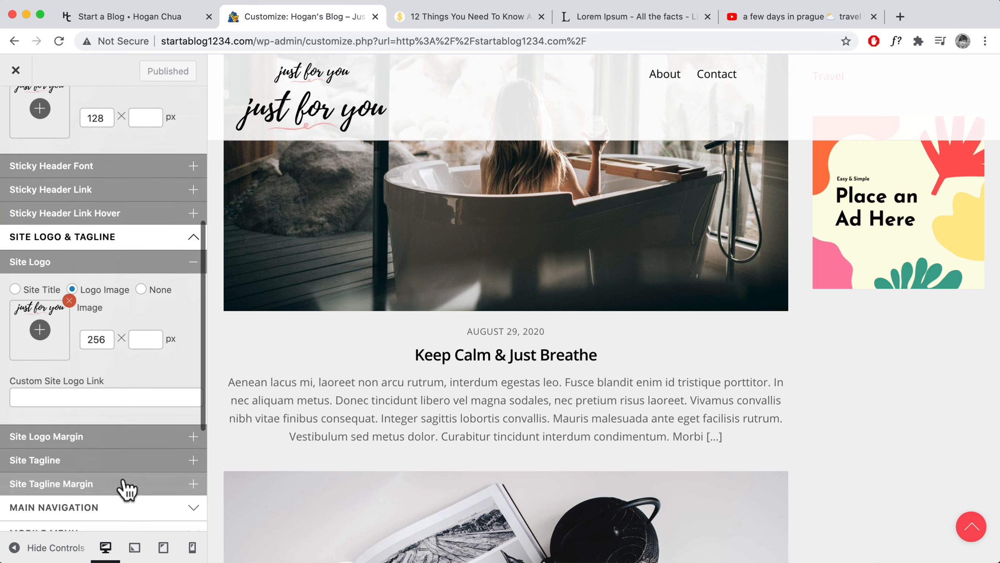
Step: Expand Site Tagline and select the 'Just another WordPress site' tagline text
scroll(127, 488, down, 1)
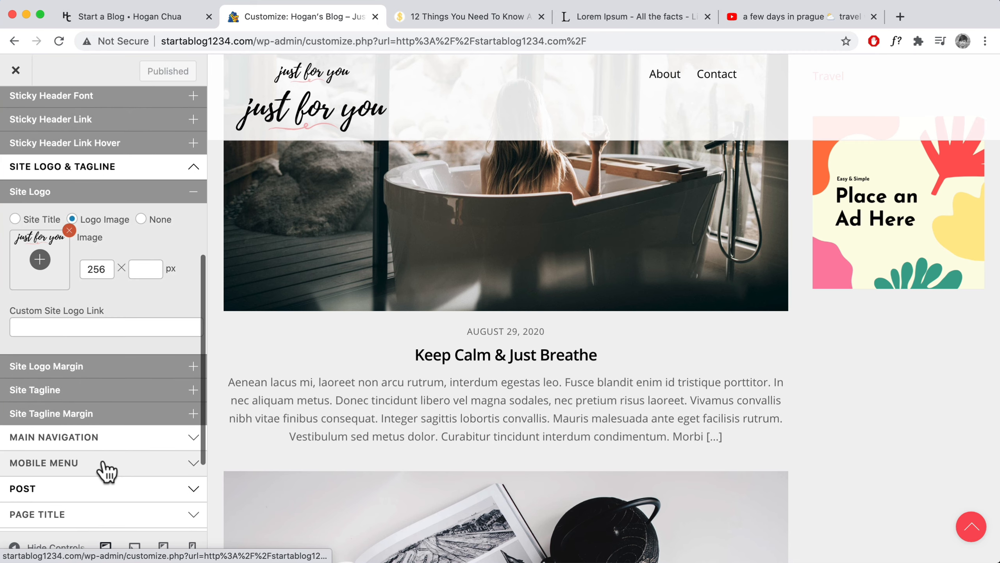
click(49, 394)
scroll(78, 416, down, 2)
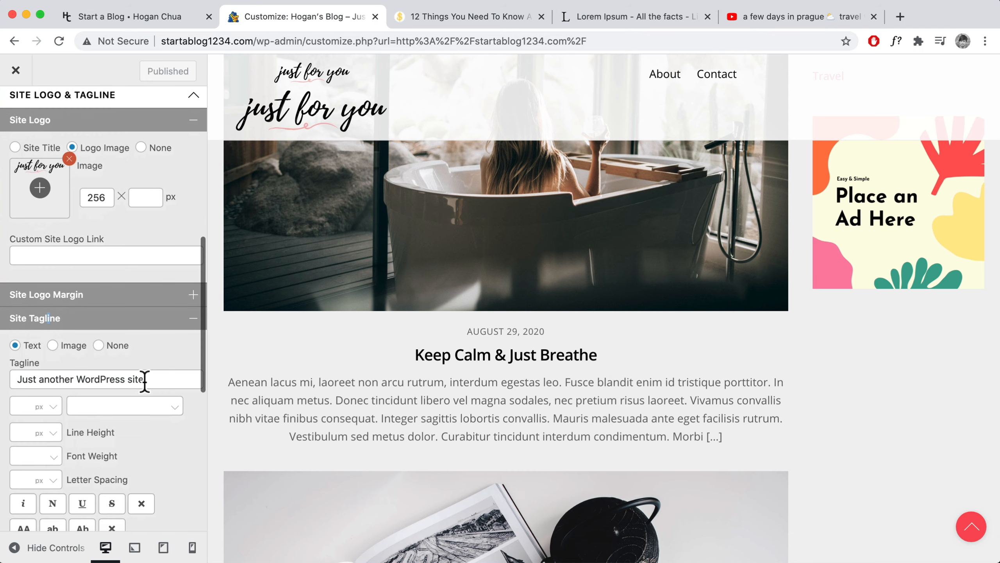
drag(144, 379, 15, 378)
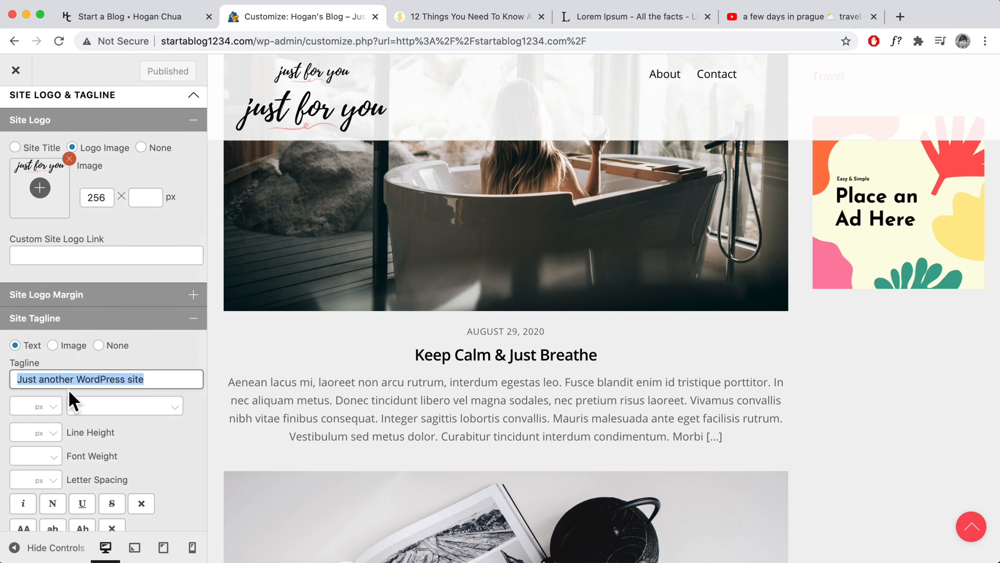
click(426, 19)
Step: Load the Making Sense of Cents homepage to see its header tagline, then return
scroll(349, 340, up, 15)
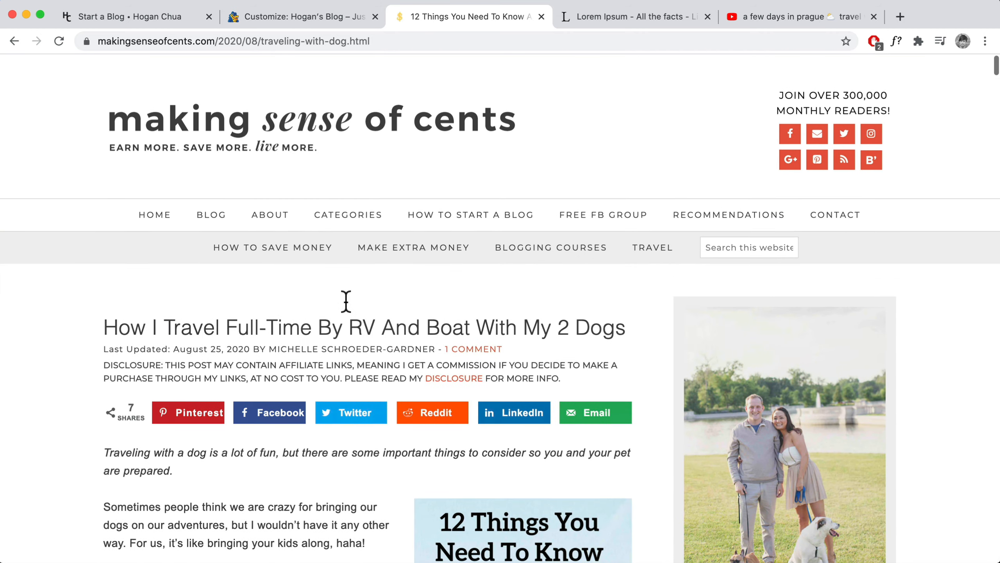
click(344, 124)
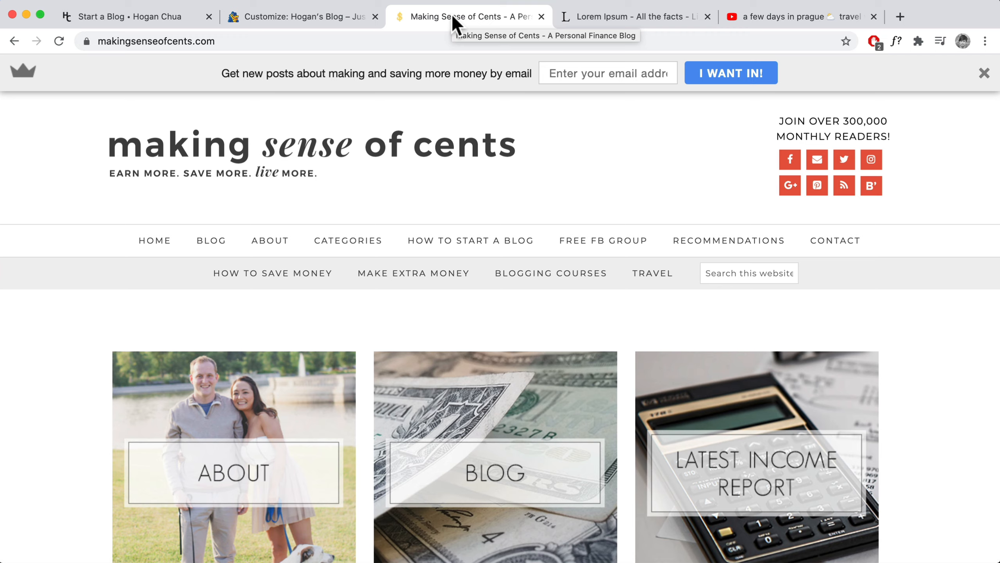
click(339, 17)
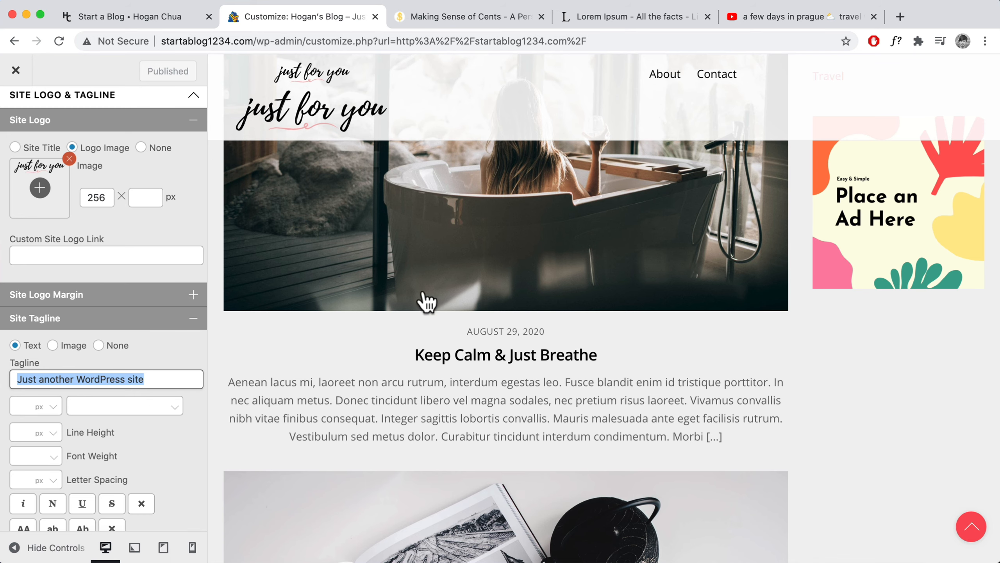
Step: Enter 'Travel, Lifestyle & Food Blog' as the site tagline and publish the change
text(Tr)
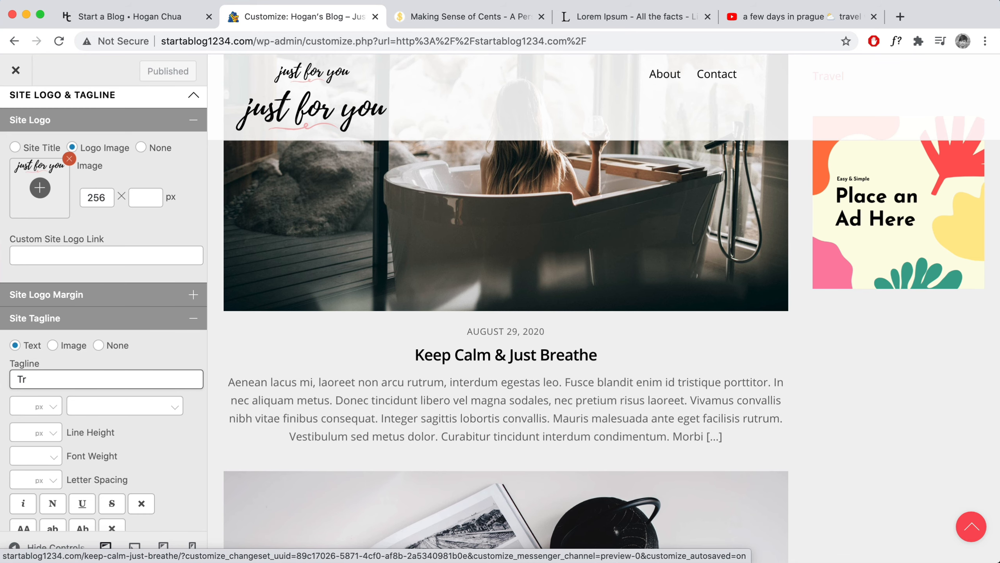
text(avel, Lif)
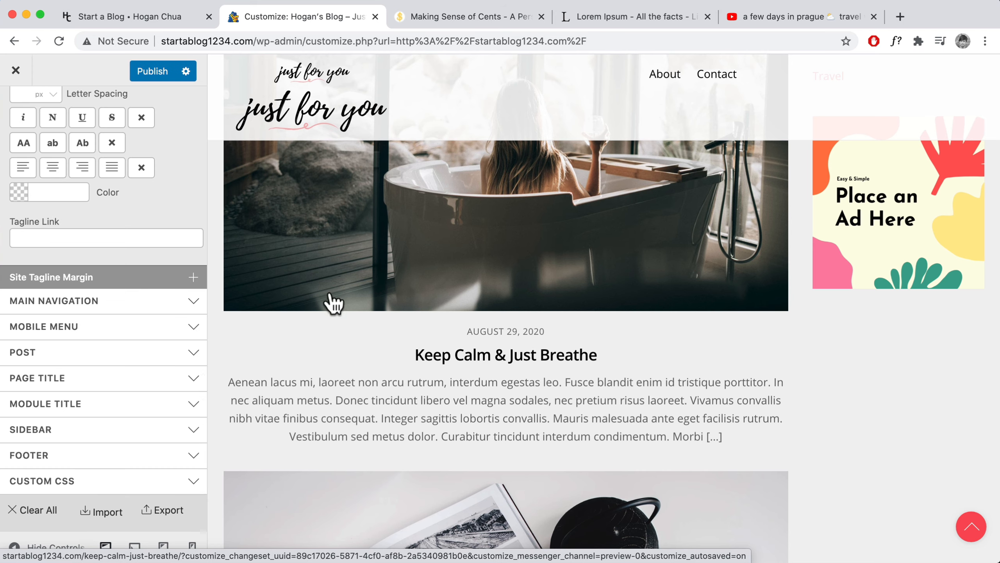
scroll(156, 250, up, 10)
click(114, 217)
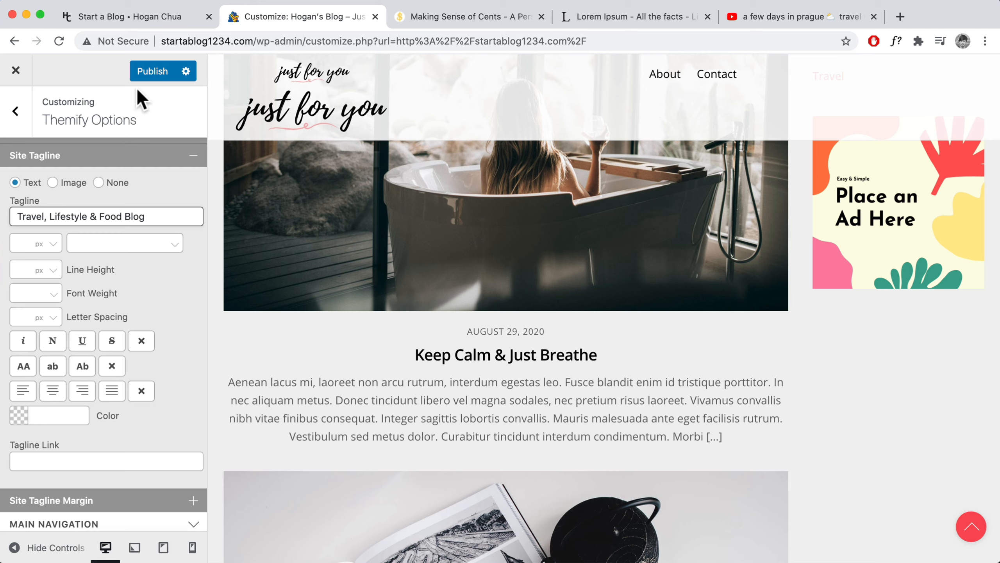
click(145, 74)
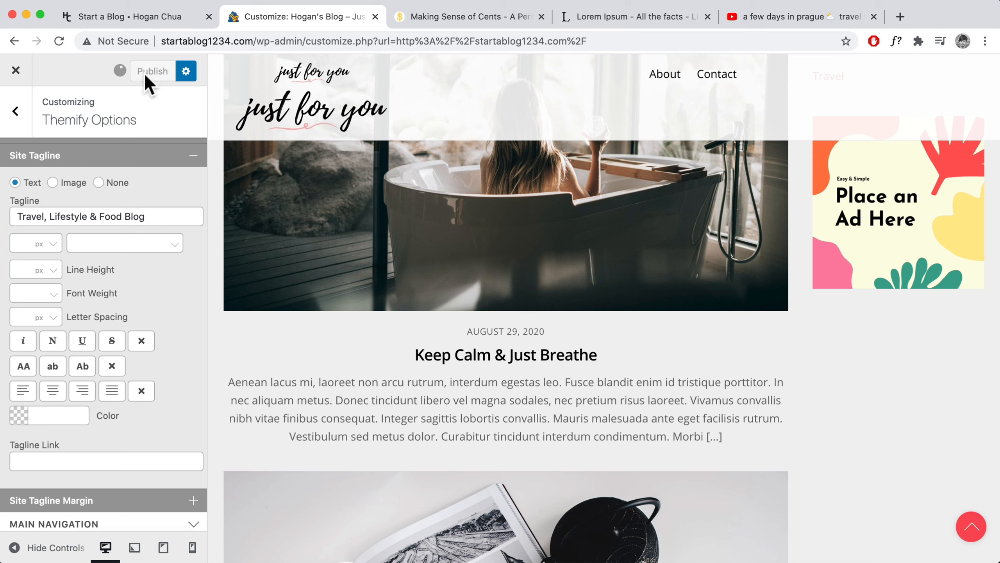
scroll(150, 246, up, 5)
scroll(148, 246, up, 10)
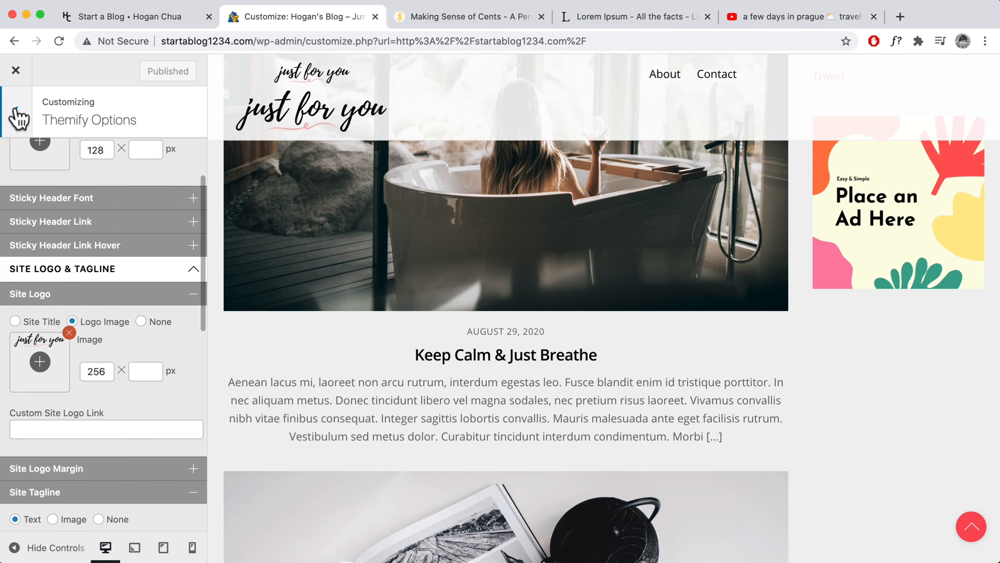
Step: Exit the Customizer to the dashboard and open the Themify Ultra Themify Settings page
click(15, 71)
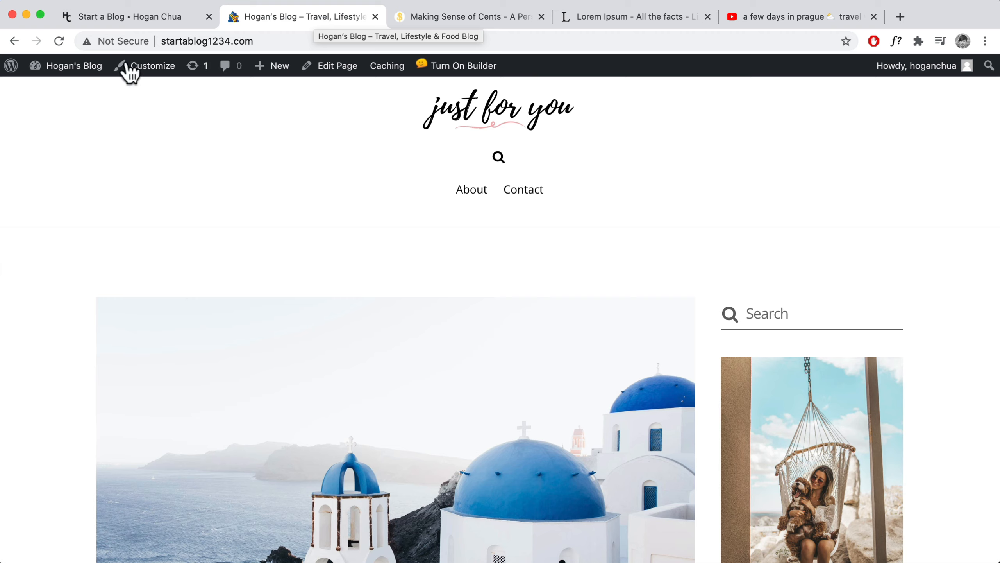
mouse_move(73, 67)
click(65, 94)
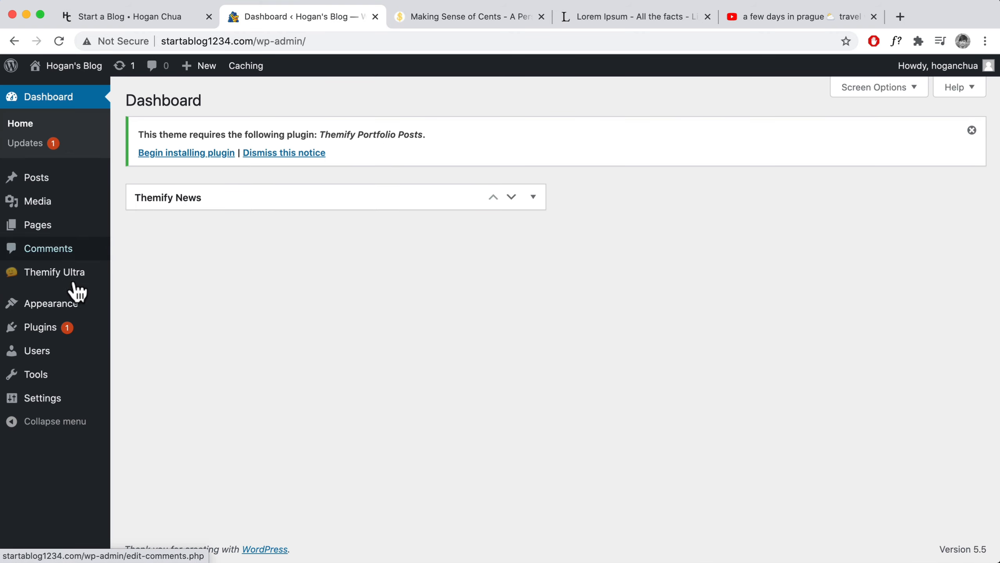
mouse_move(70, 284)
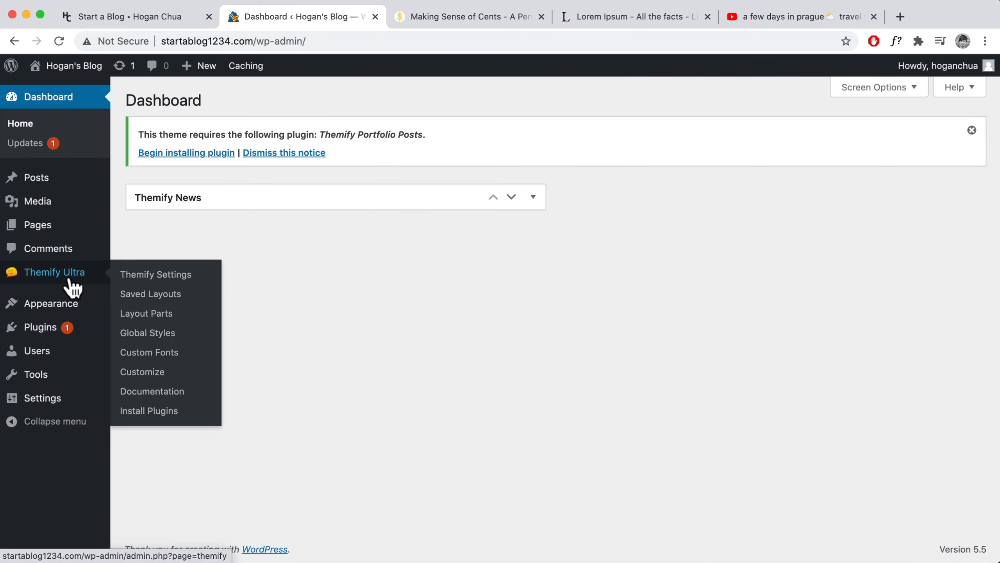
click(150, 277)
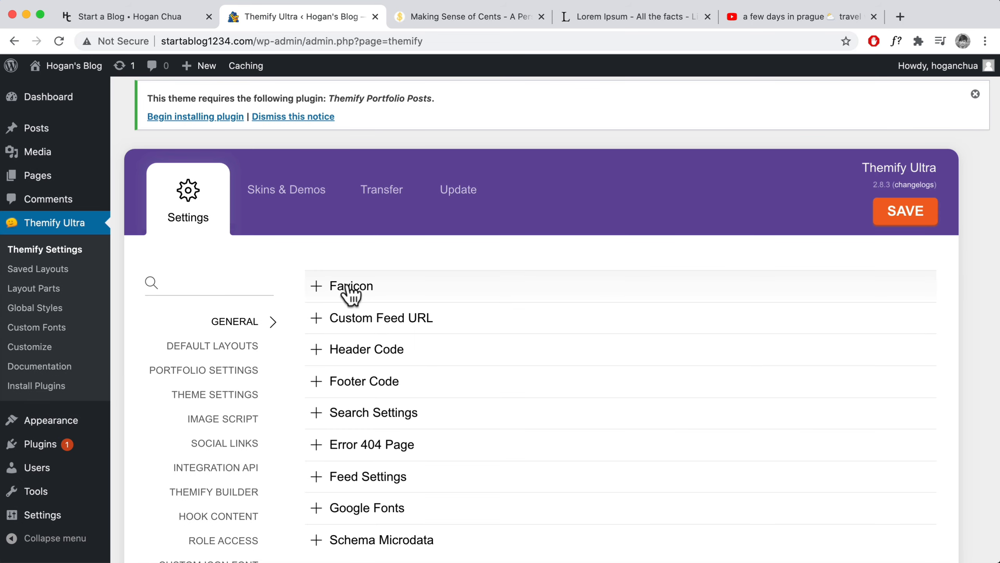
Step: Upload the airplane image Faviconpng as the custom favicon, save, and go to the Media Library
click(384, 291)
click(500, 344)
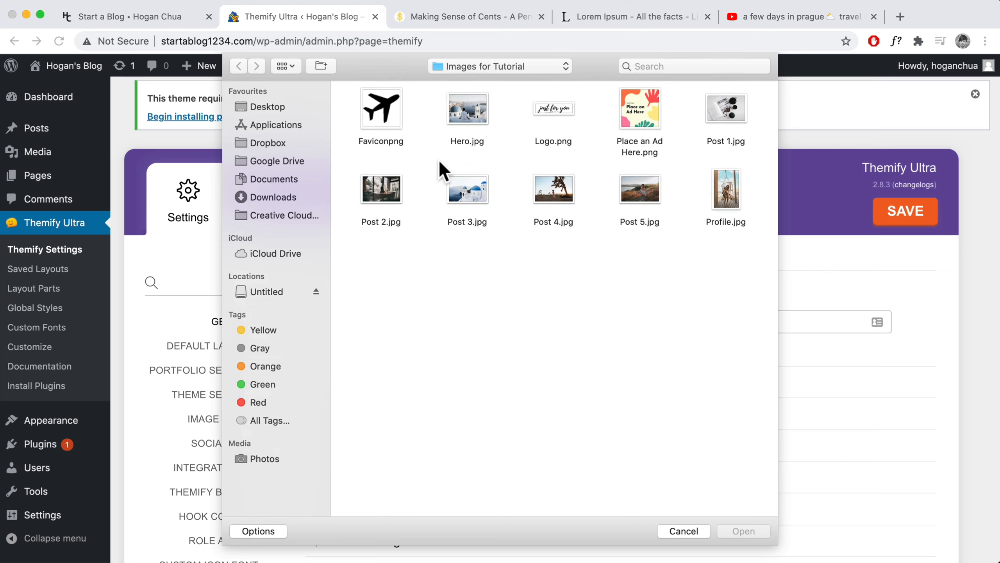
click(382, 108)
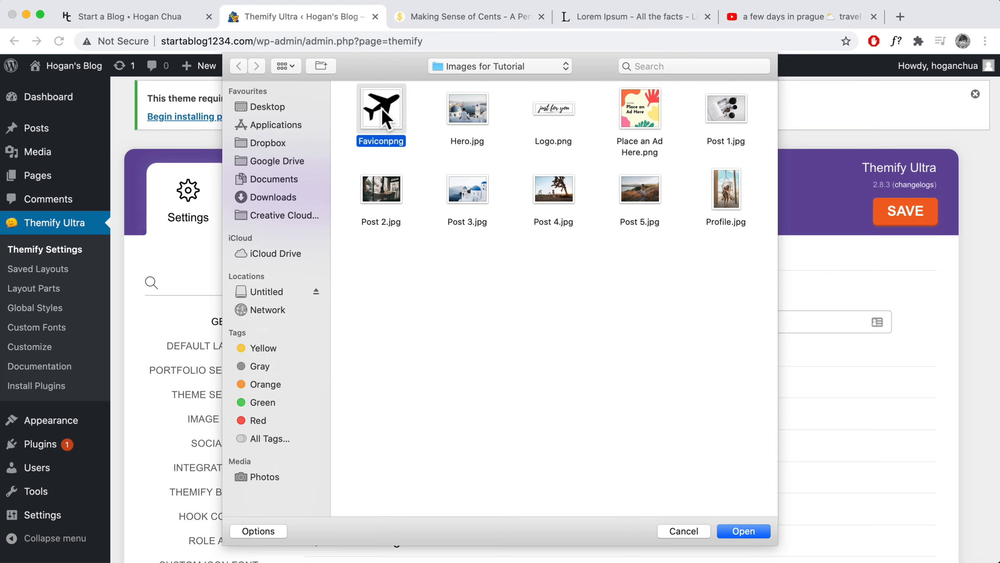
click(744, 530)
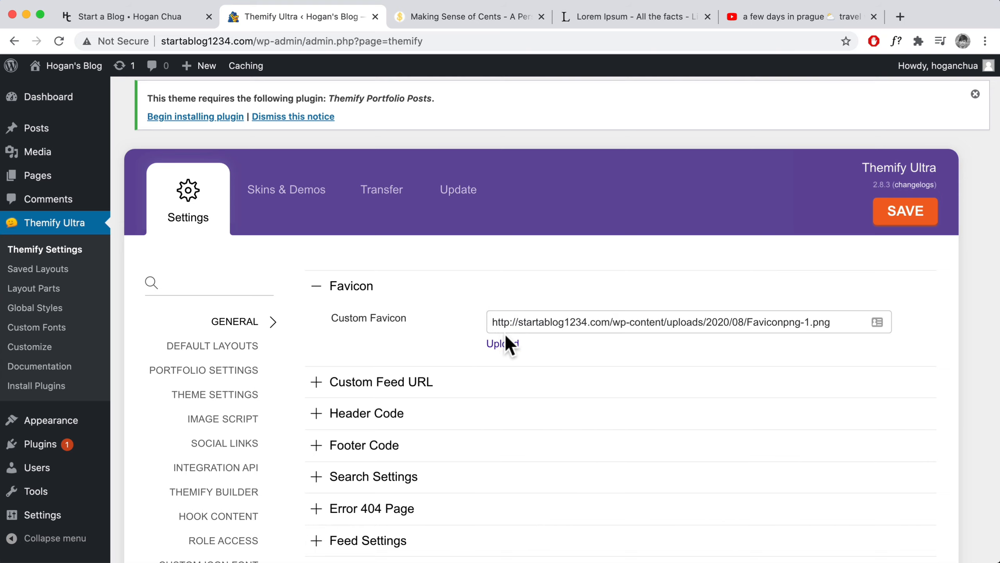
click(900, 221)
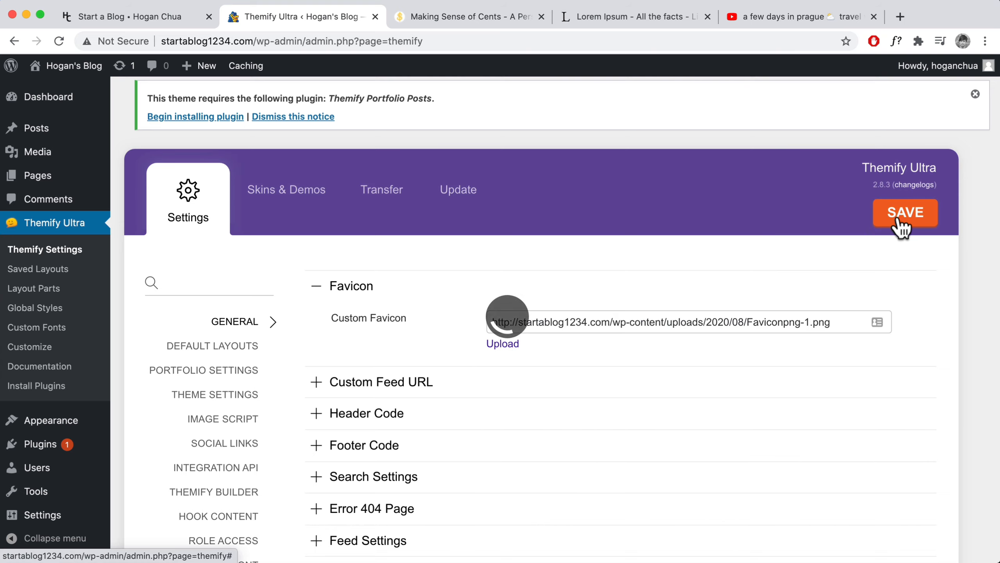
click(38, 154)
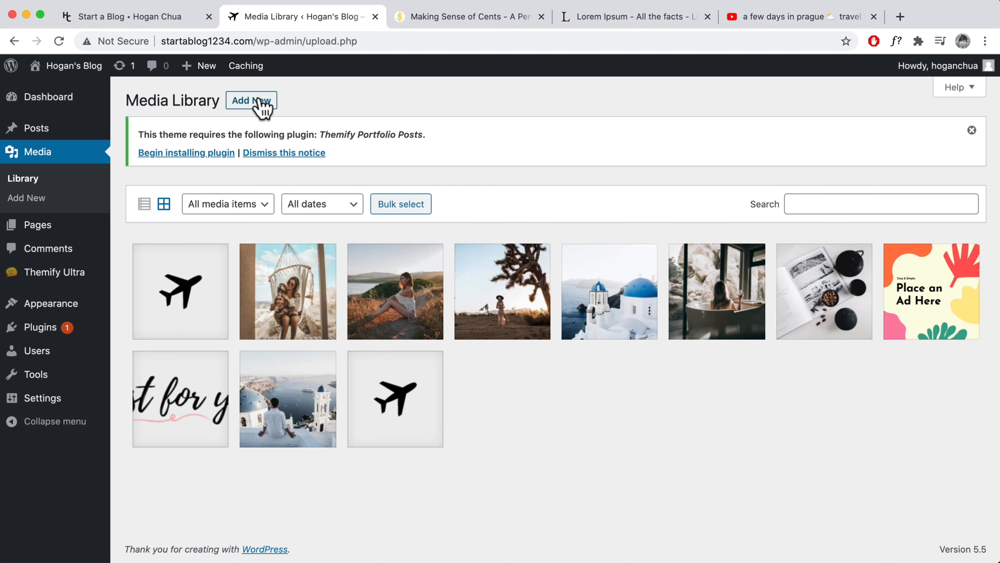
Step: Copy the Faviconpng.png file URL from its attachment details and return to Themify Settings
click(395, 413)
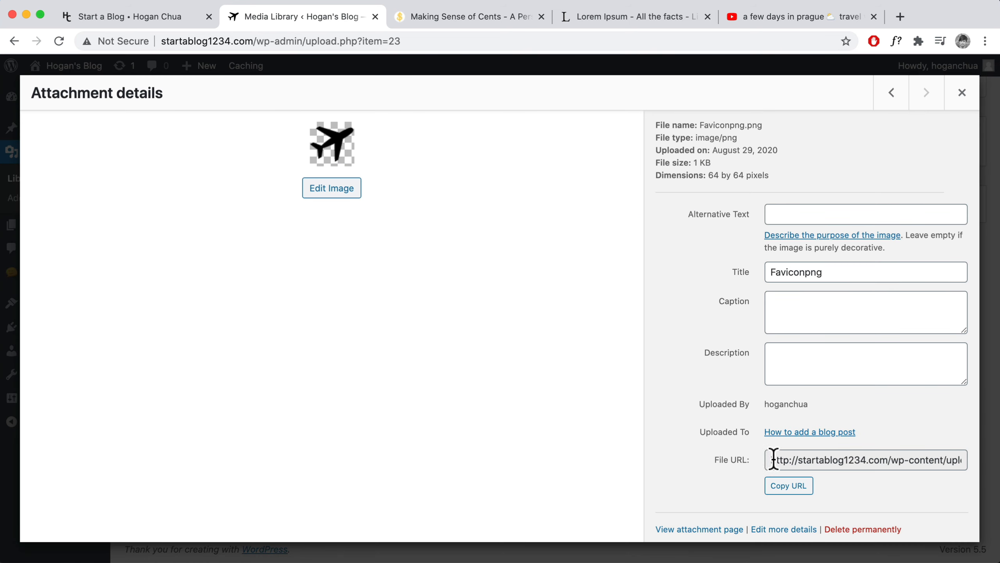
drag(773, 460, 956, 461)
click(788, 485)
click(962, 92)
mouse_move(93, 281)
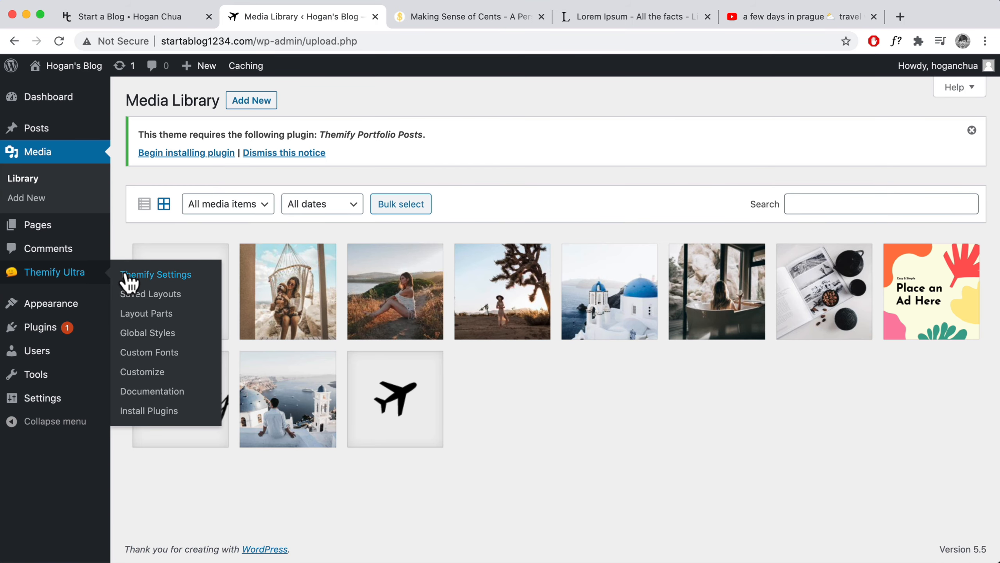
click(125, 277)
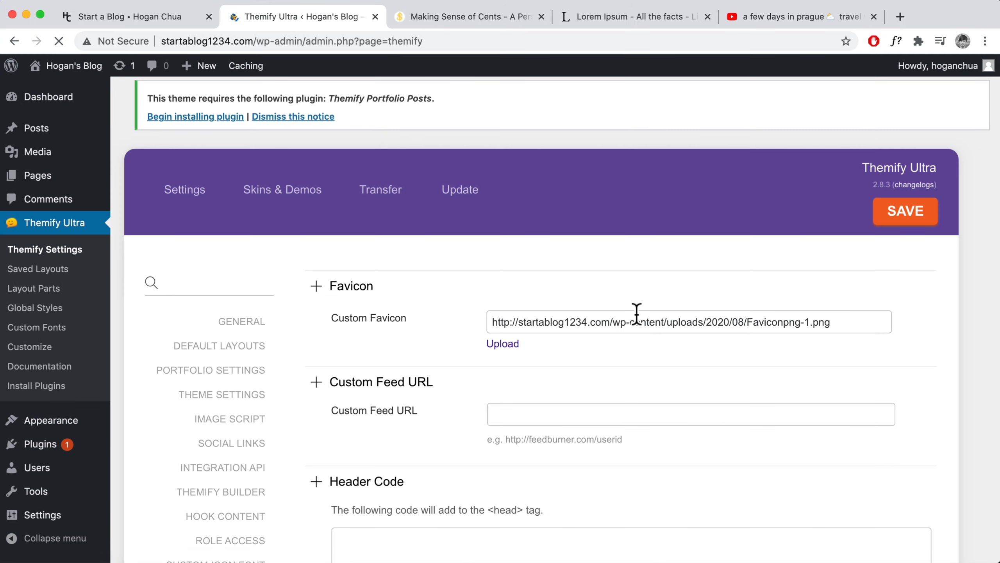
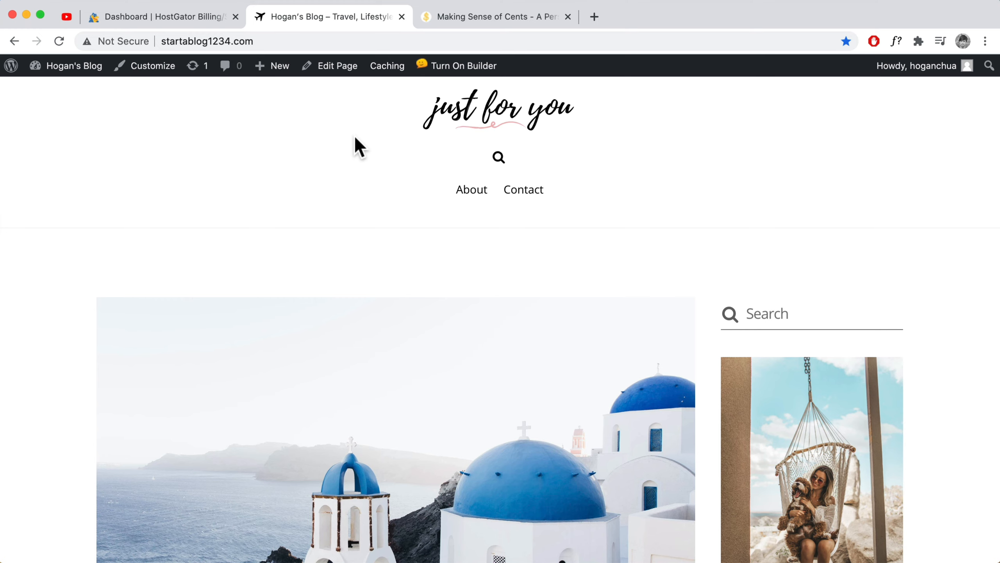
Step: Identify the fonts used on the Making Sense of Cents site, then return to Hogan's Blog
click(512, 18)
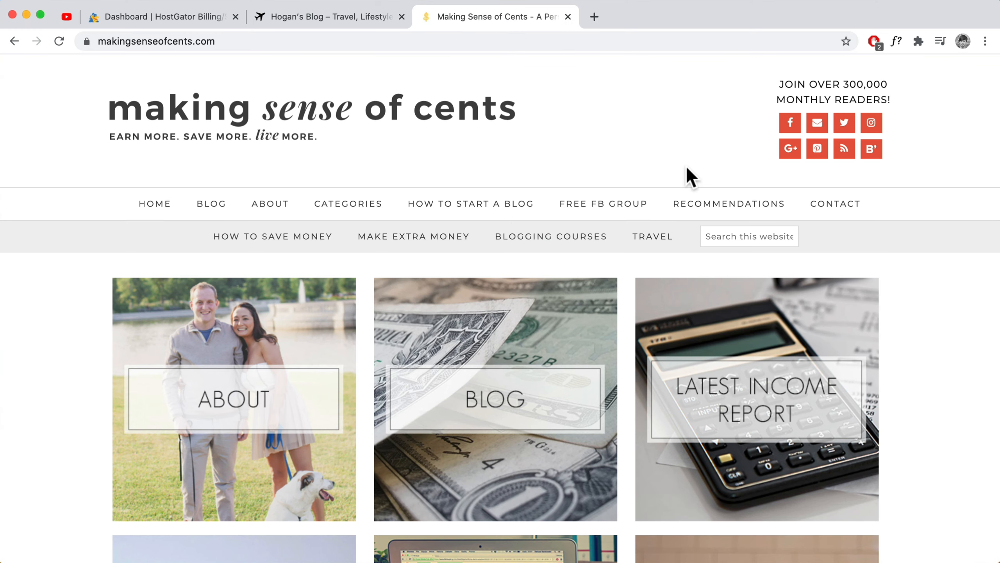
click(897, 42)
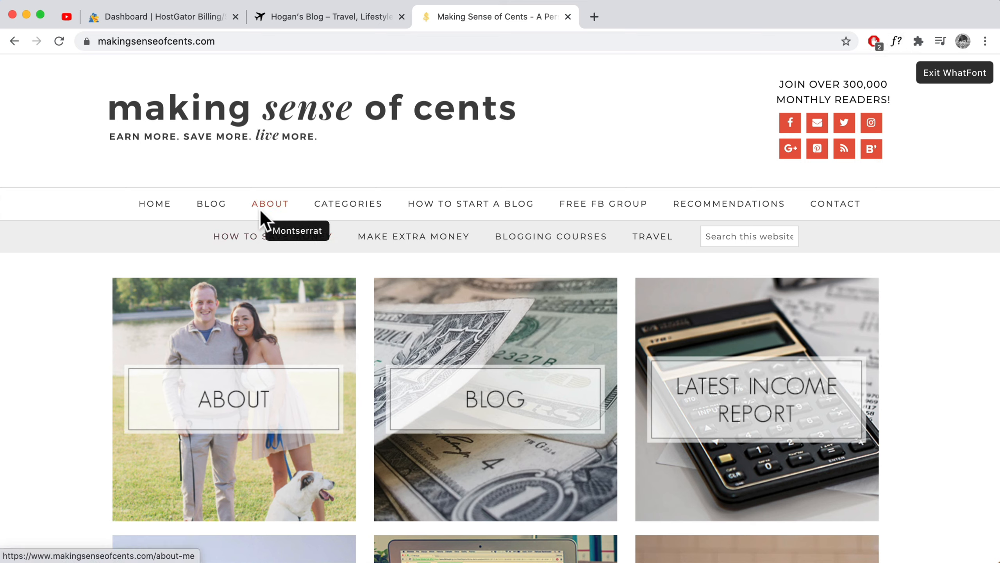
mouse_move(311, 209)
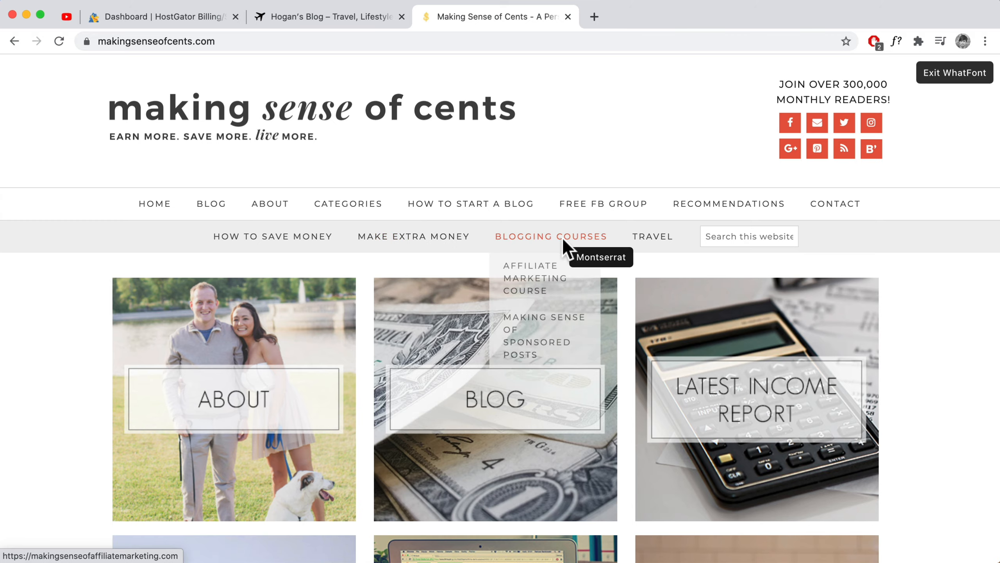
scroll(569, 242, down, 10)
scroll(567, 242, down, 15)
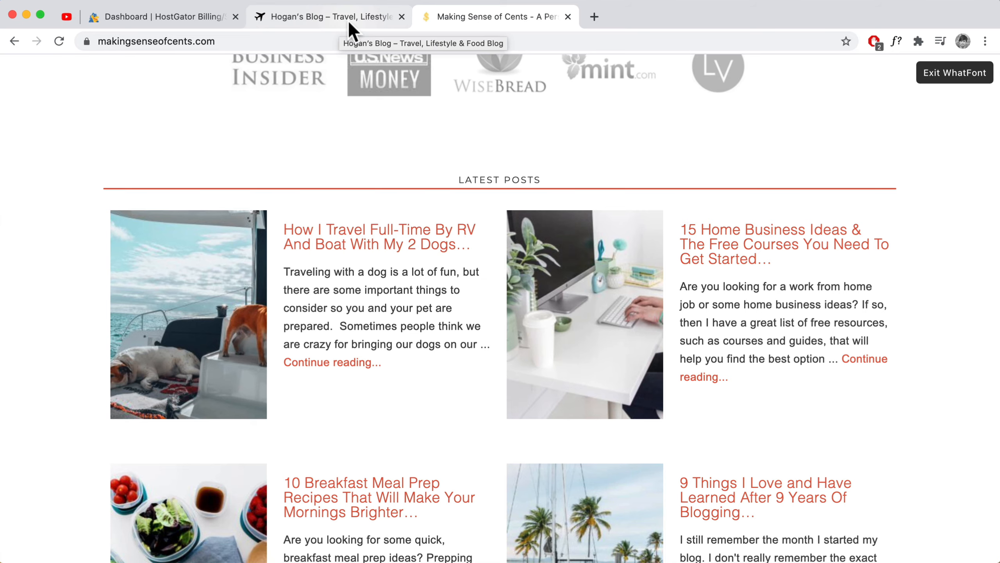
click(321, 17)
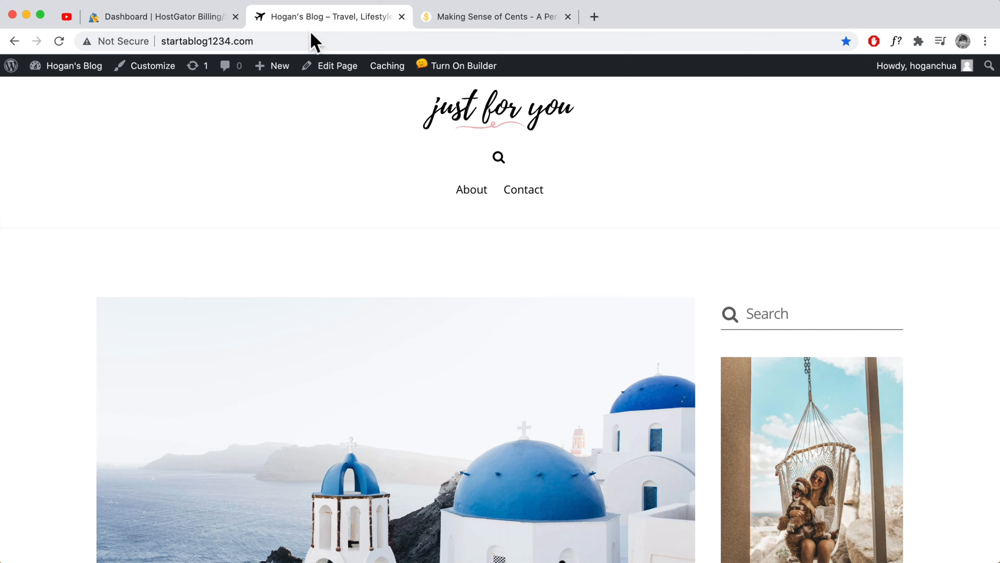
Step: In the Customizer's Themify Options, set the Body Font family to Montserrat
click(161, 68)
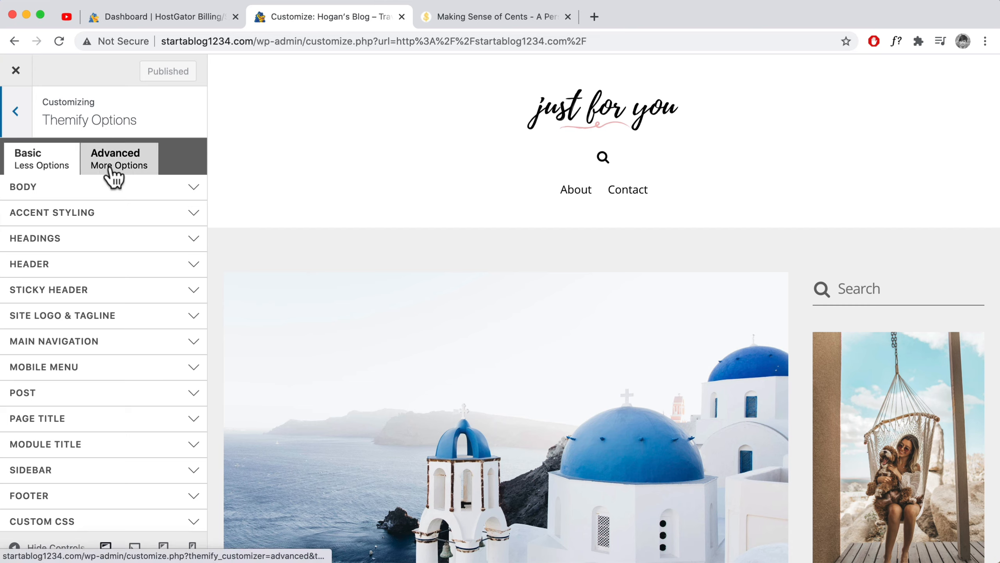
scroll(114, 291, down, 2)
scroll(485, 241, down, 10)
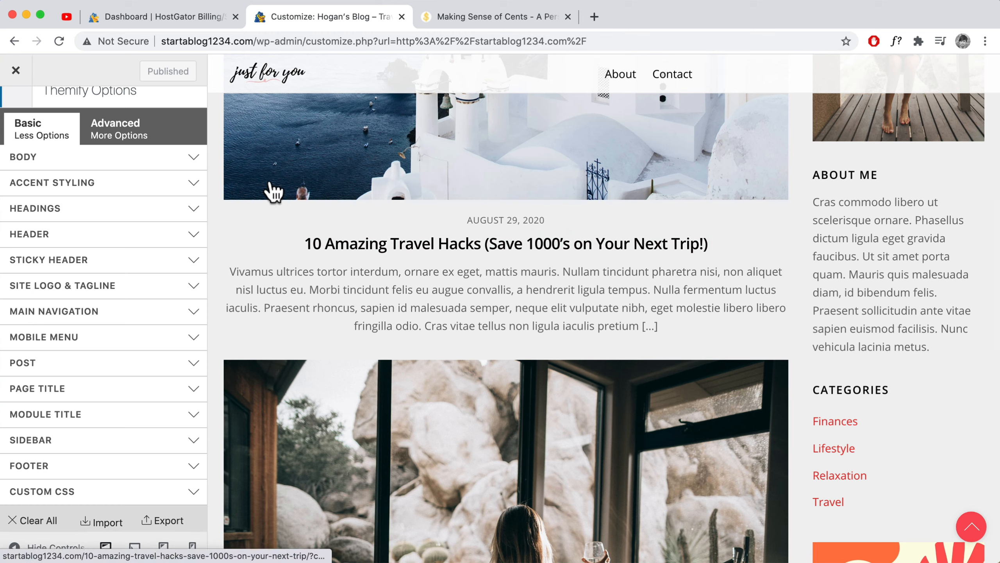
click(113, 161)
click(28, 206)
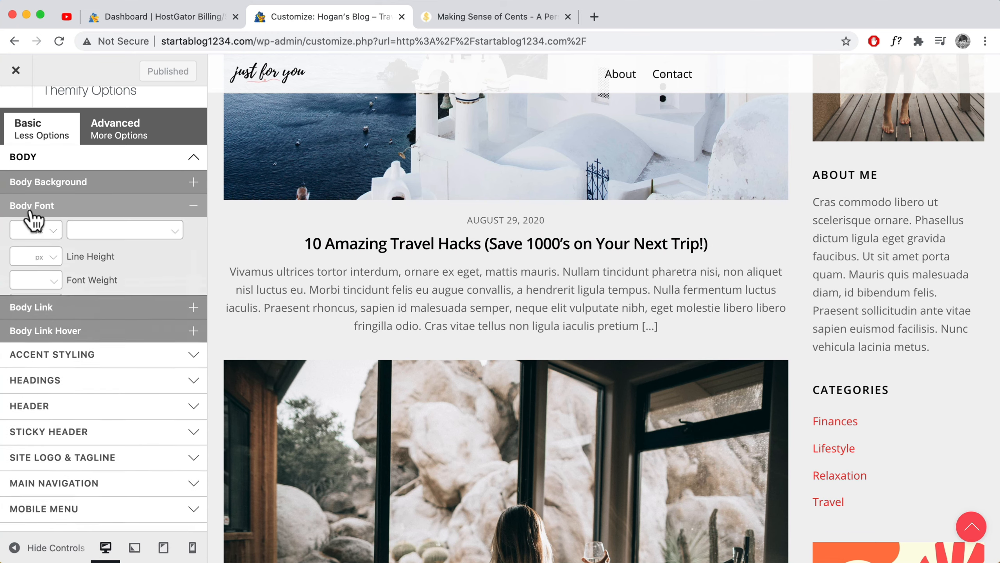
click(97, 235)
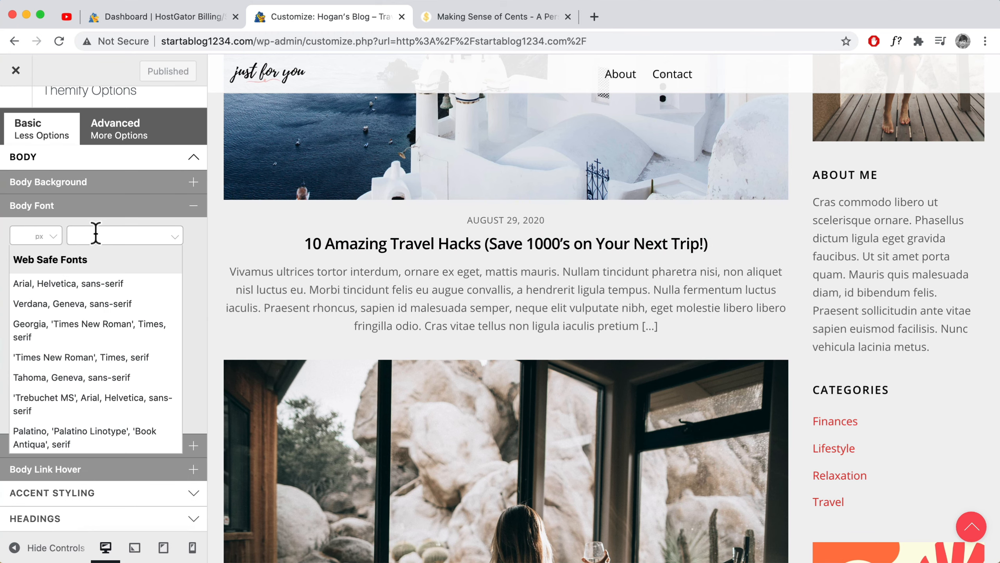
text(mont)
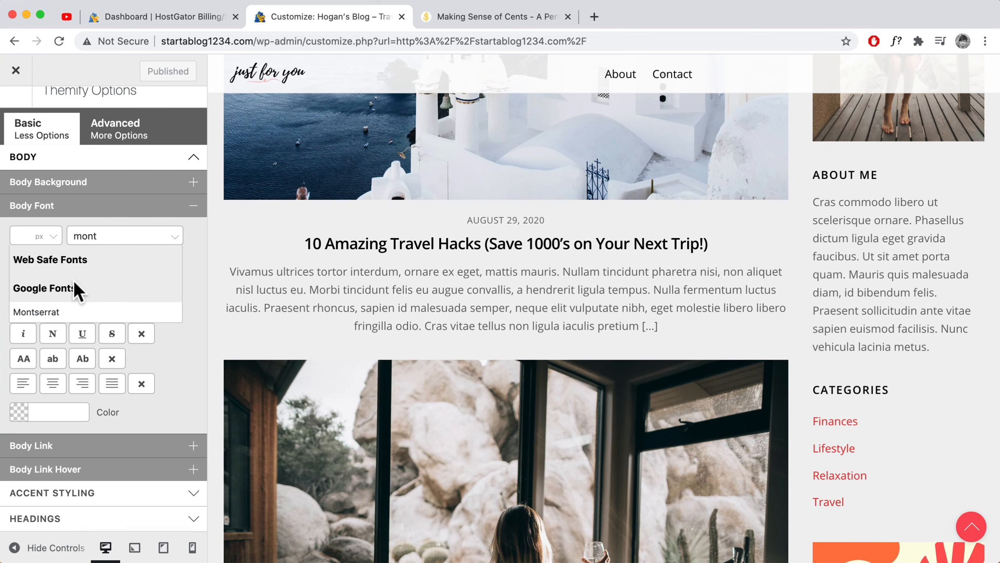
click(49, 312)
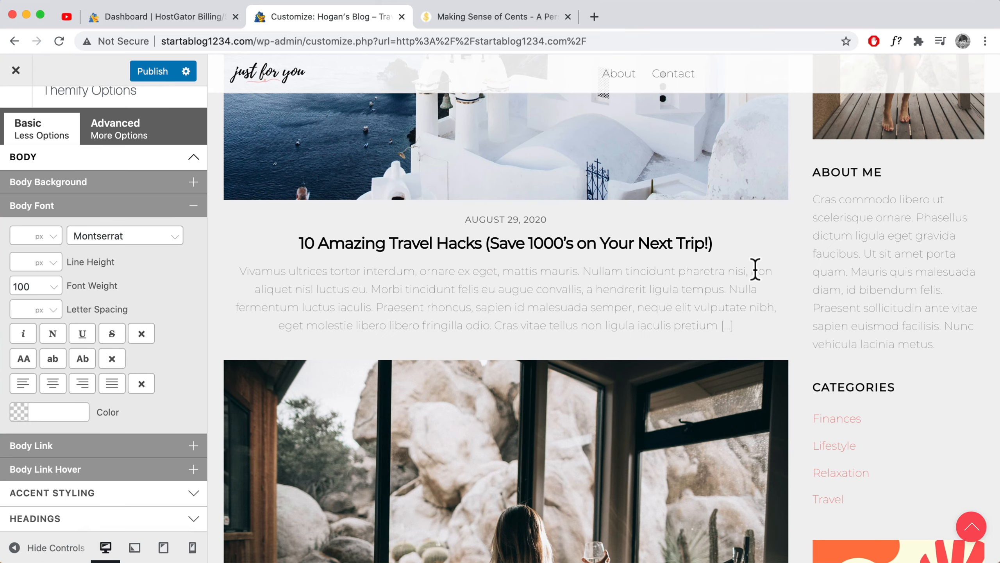
Step: Set the body text size to 14 px with normal font weight and collapse Body Font
scroll(752, 271, up, 10)
click(36, 286)
click(28, 276)
click(22, 235)
text(14)
scroll(574, 306, down, 15)
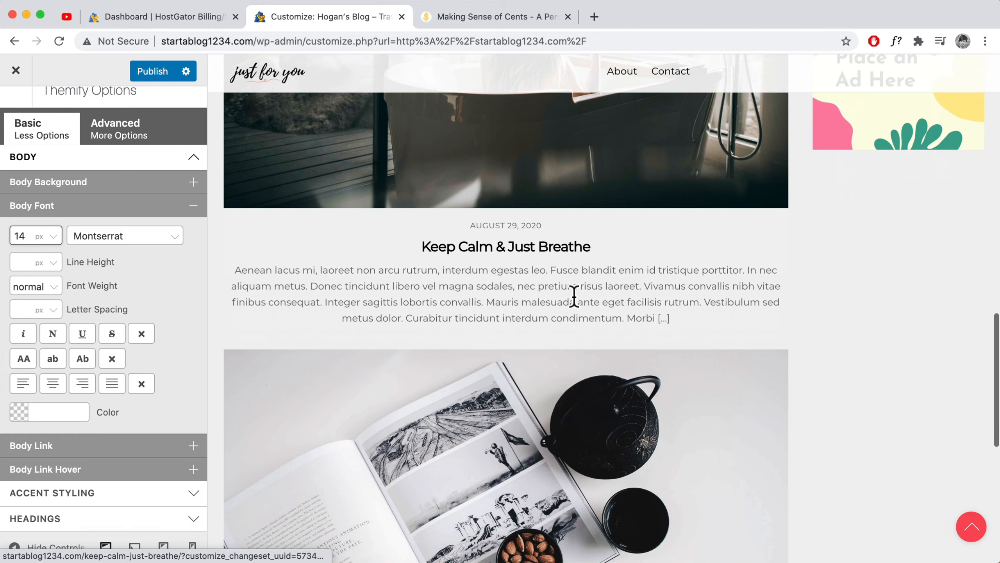
scroll(574, 306, down, 5)
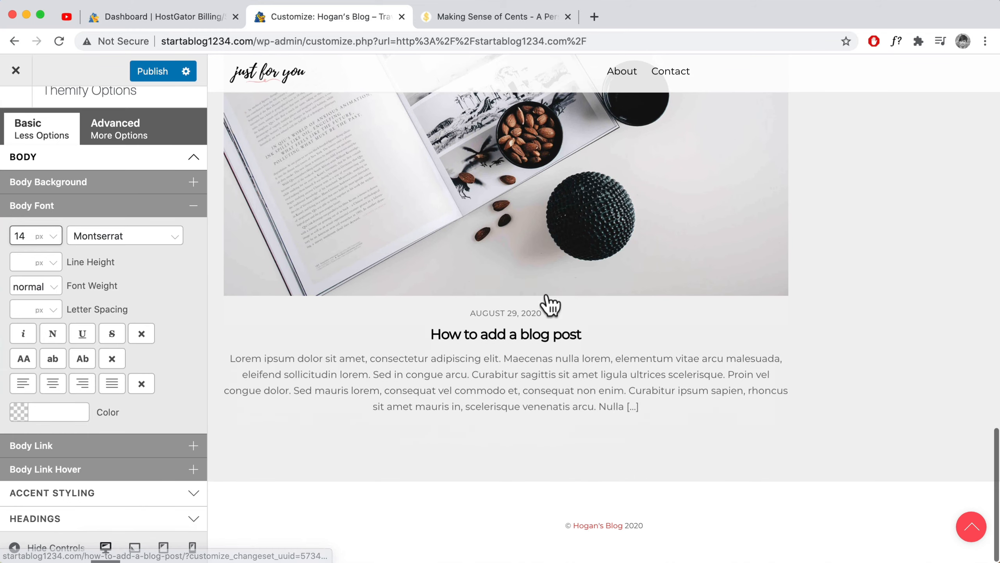
click(192, 217)
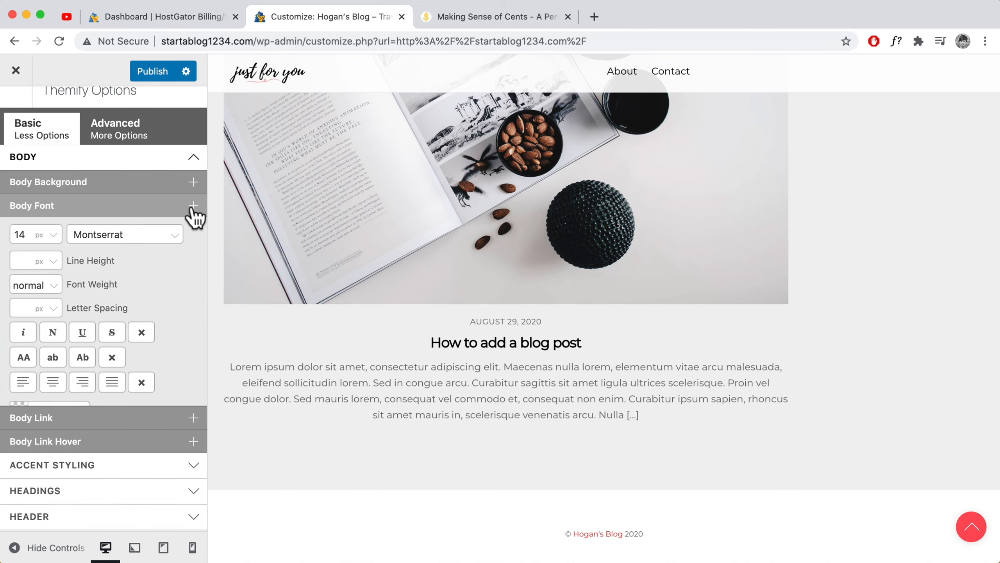
scroll(654, 317, up, 5)
scroll(654, 317, up, 15)
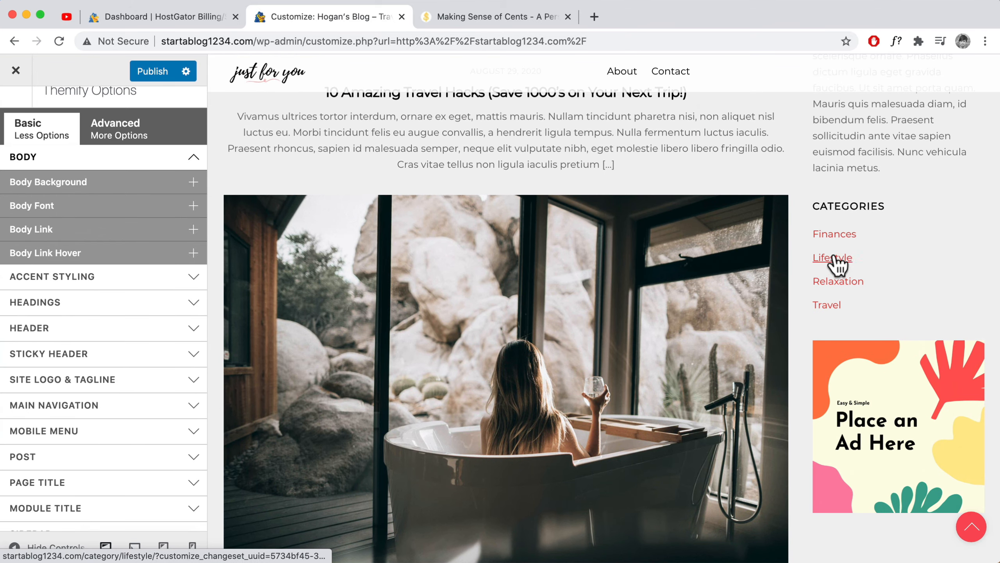
Step: Set the Body Link colour to the pink #db4186 and collapse the Body Link settings
click(79, 233)
click(56, 288)
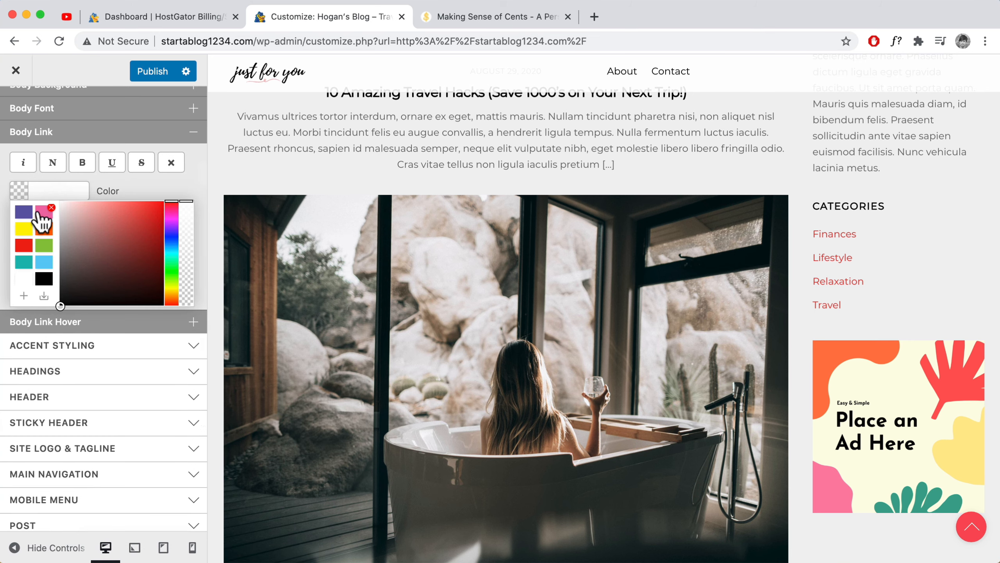
click(44, 212)
drag(123, 208, 133, 218)
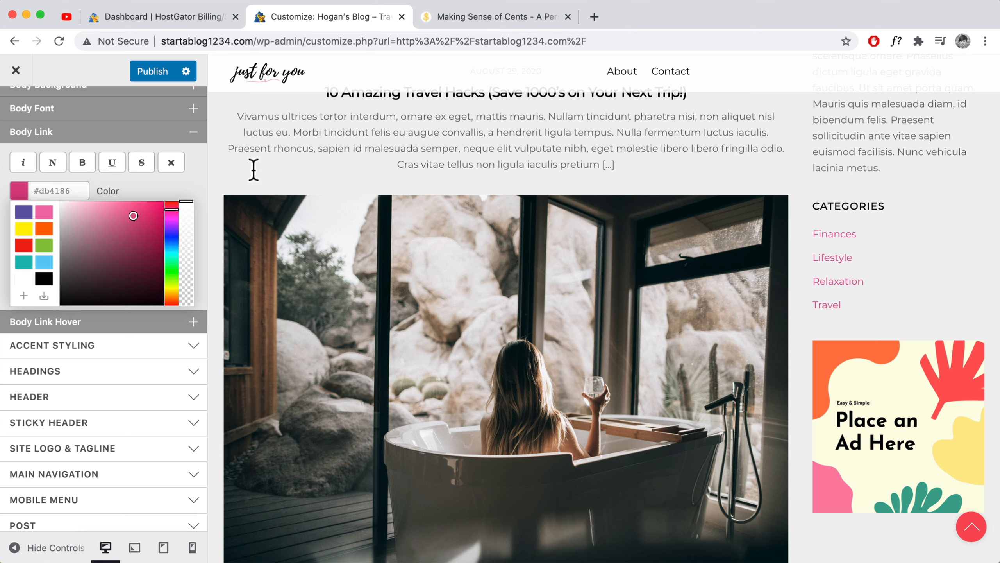
click(196, 191)
scroll(576, 261, up, 10)
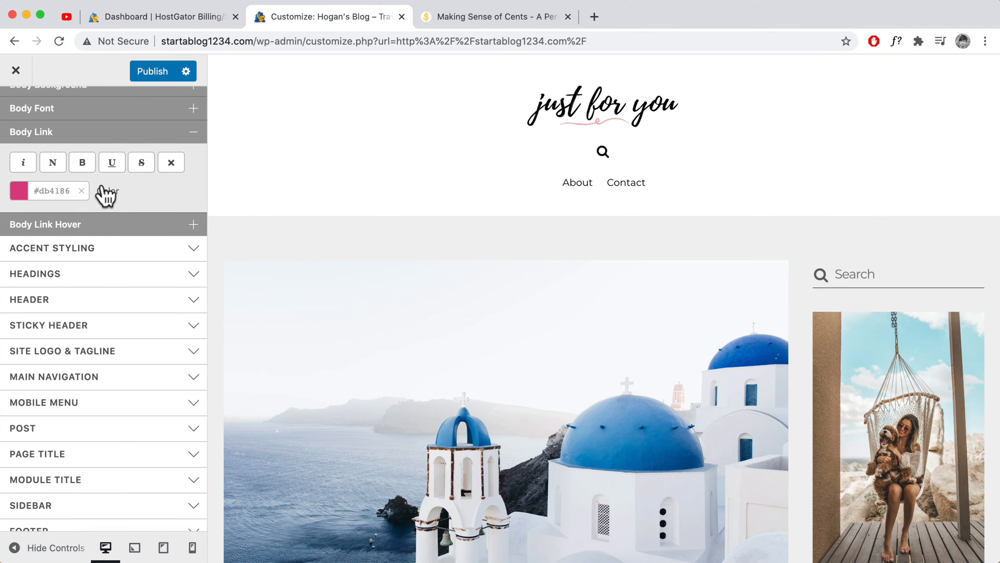
scroll(782, 252, down, 10)
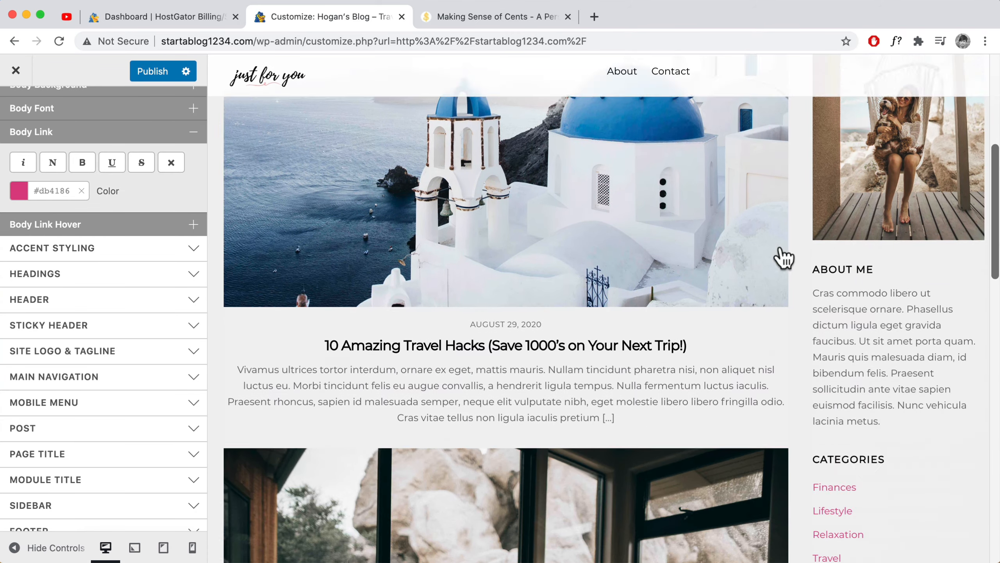
scroll(837, 302, down, 5)
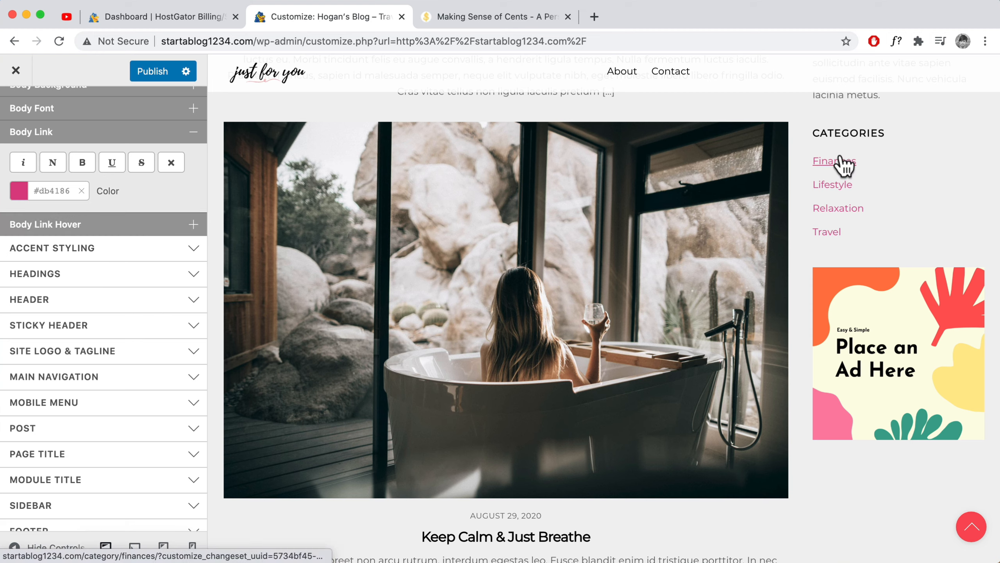
click(193, 134)
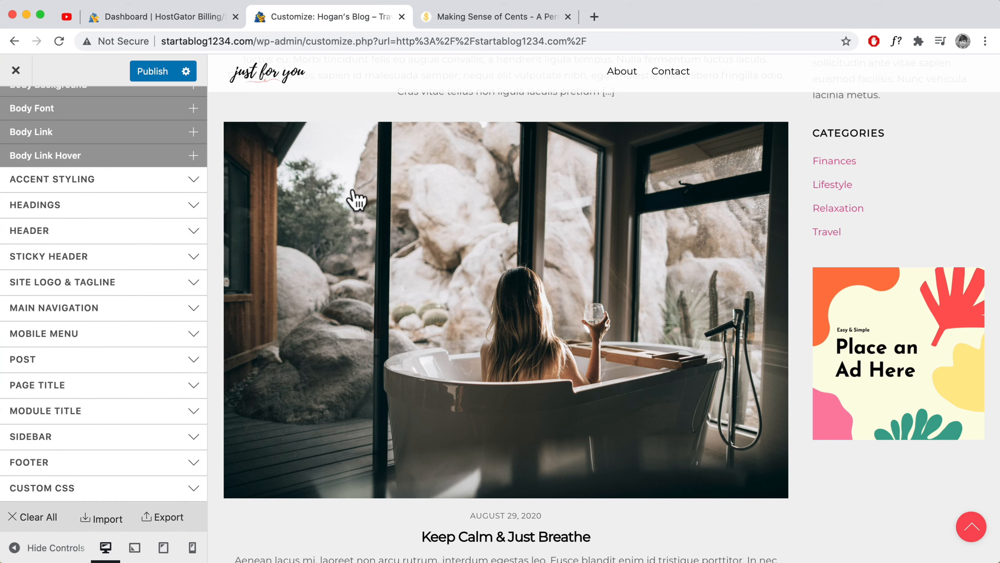
scroll(352, 197, up, 6)
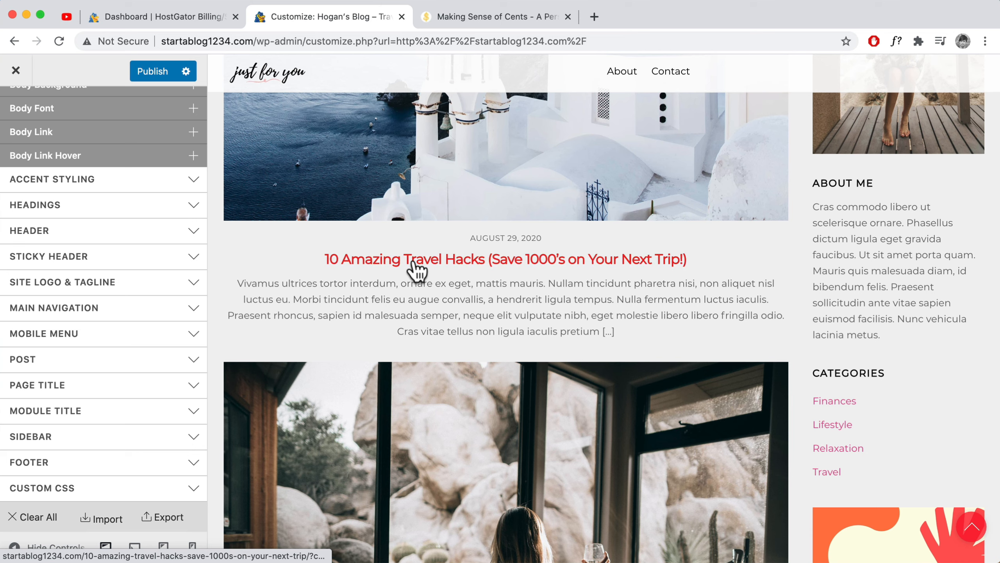
Step: Set the post title font to Playfair Display in the post styling options
click(66, 365)
scroll(74, 374, down, 2)
click(74, 322)
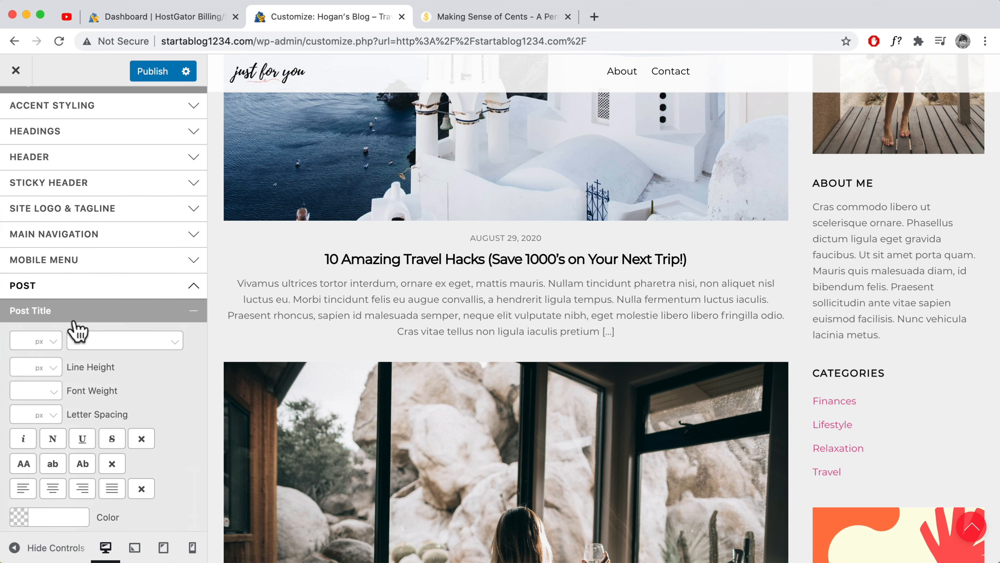
click(99, 341)
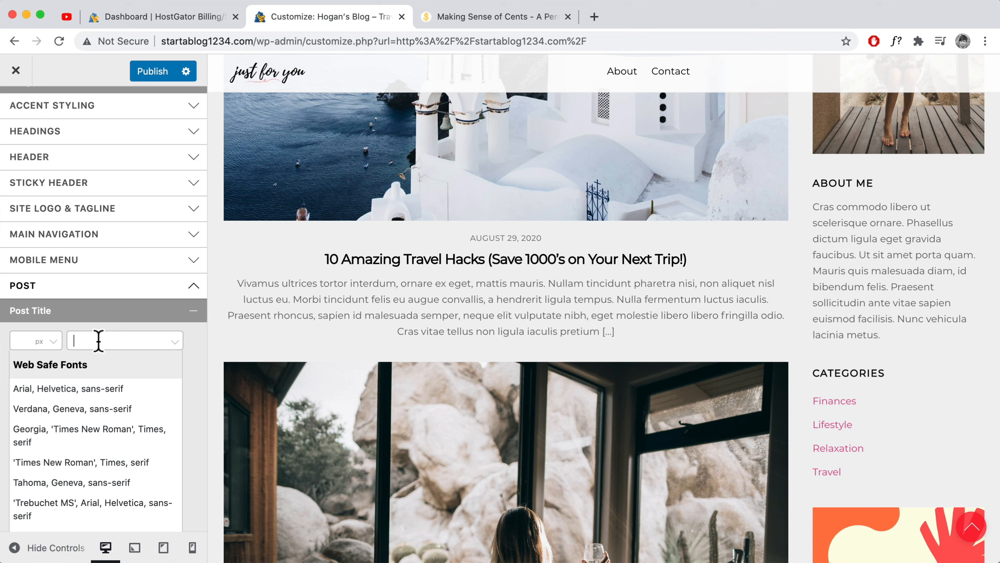
text(play)
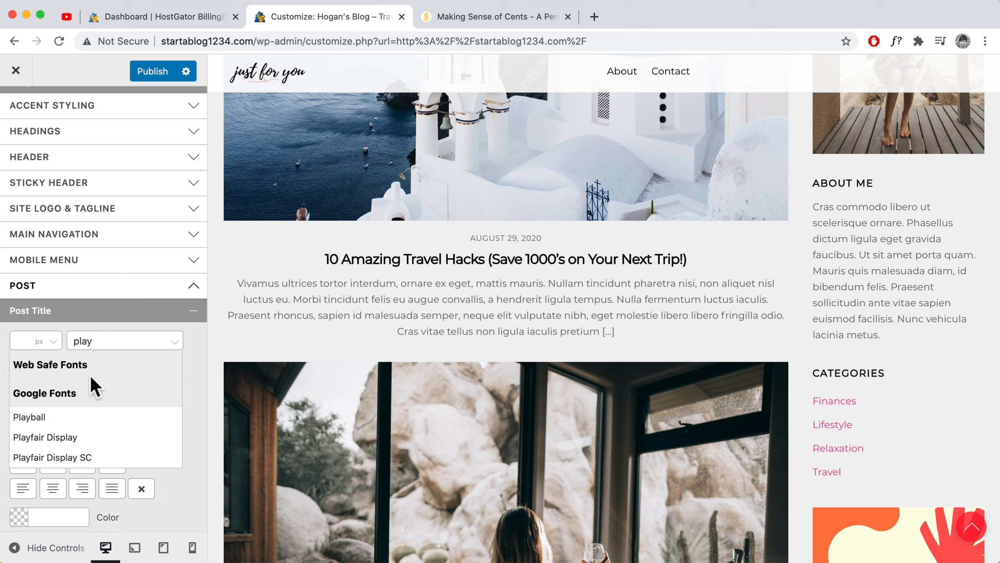
click(77, 438)
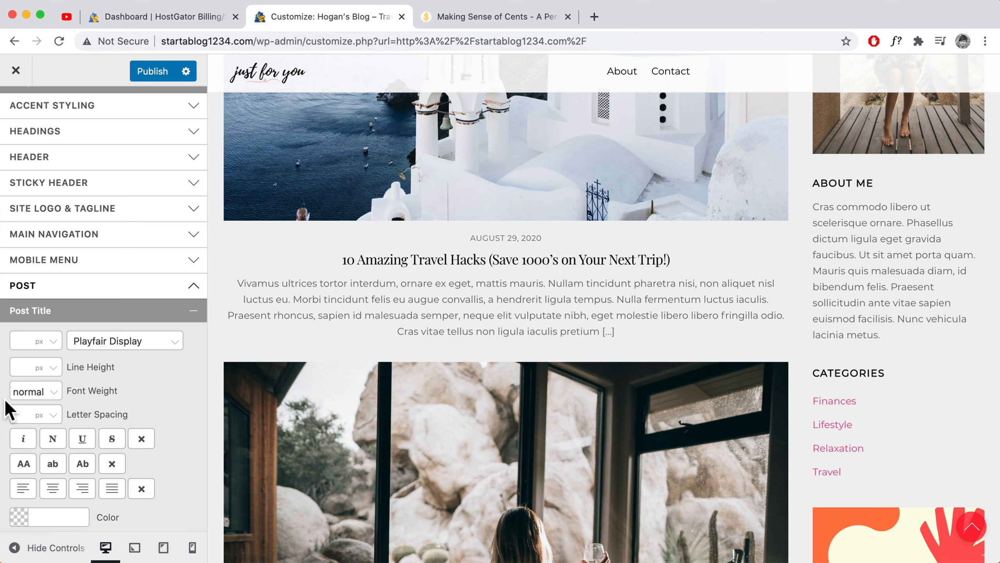
click(193, 312)
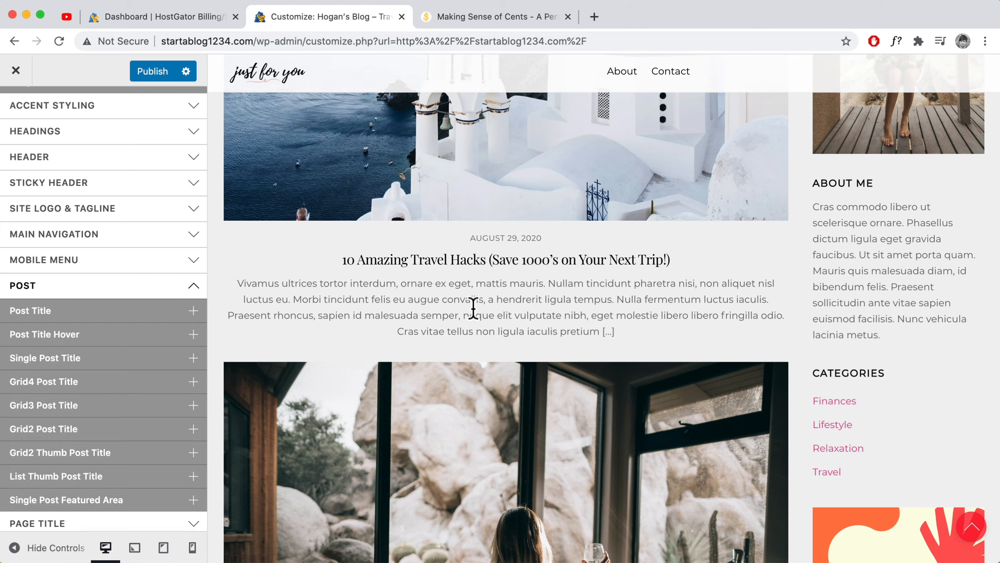
Step: Load the 'How to add a blog post' article in the Customizer preview
scroll(473, 308, down, 15)
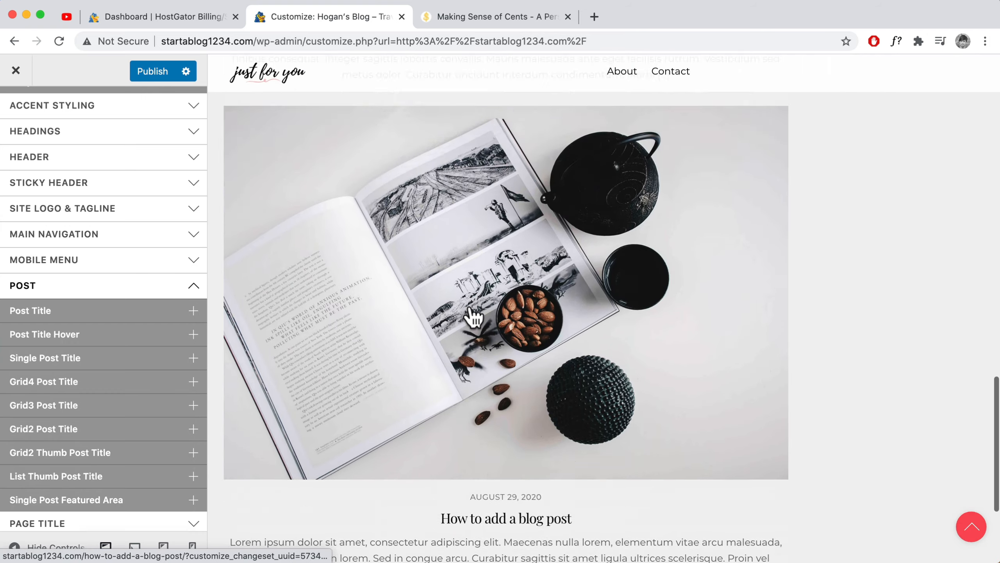
scroll(472, 315, up, 10)
scroll(469, 315, down, 12)
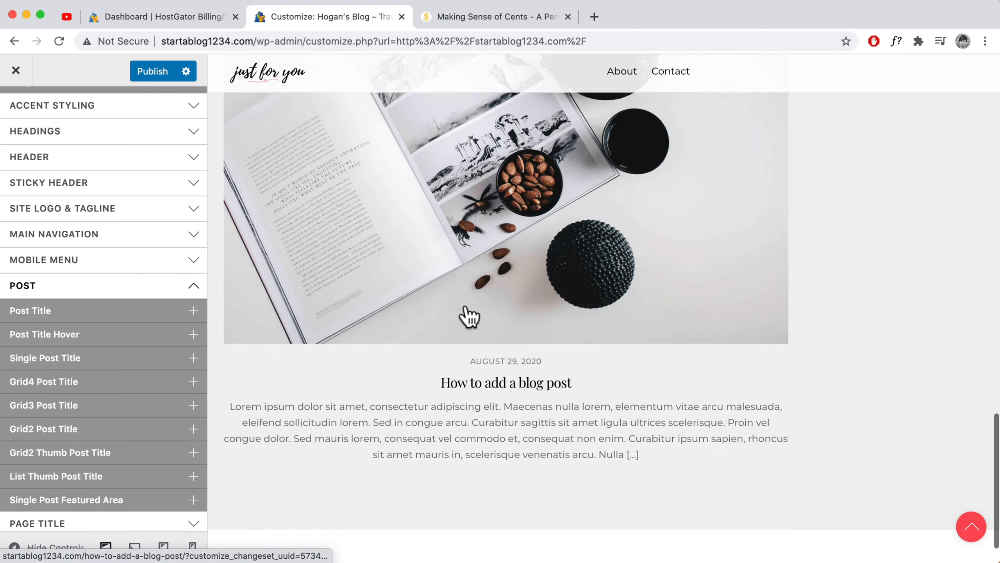
click(473, 335)
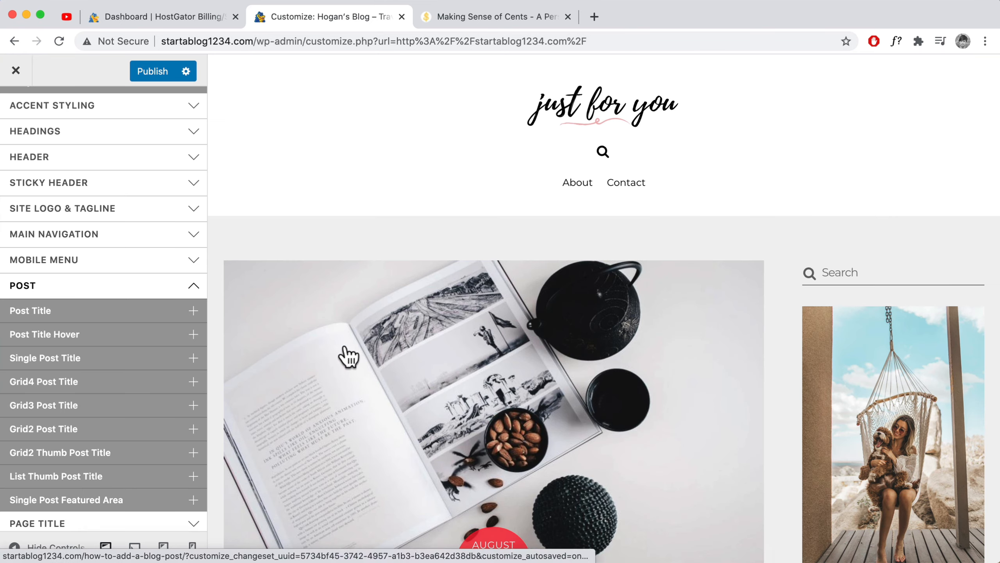
Step: Briefly expand and close the accent settings, then collapse the post styling section
scroll(446, 329, down, 15)
scroll(443, 321, up, 2)
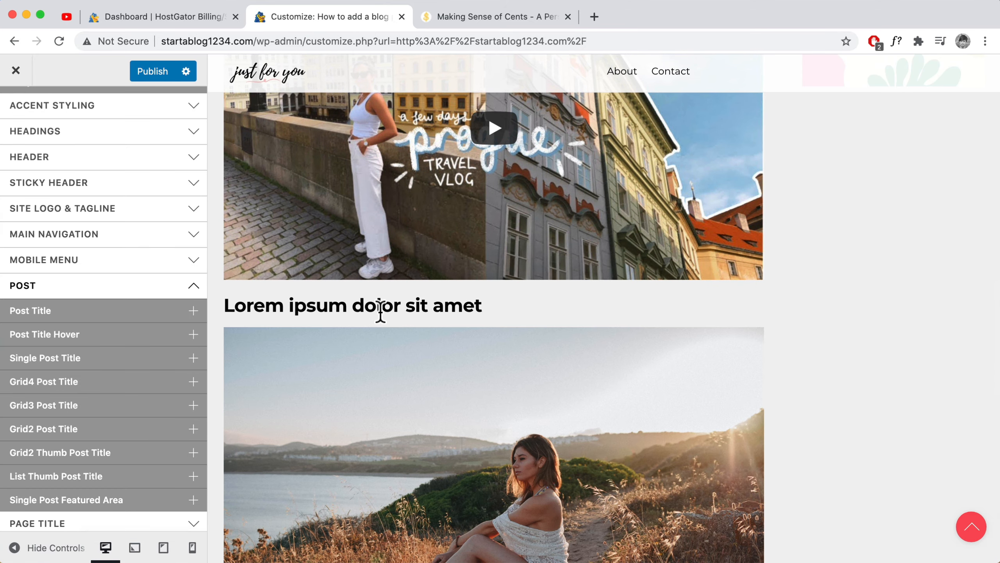
scroll(157, 317, up, 8)
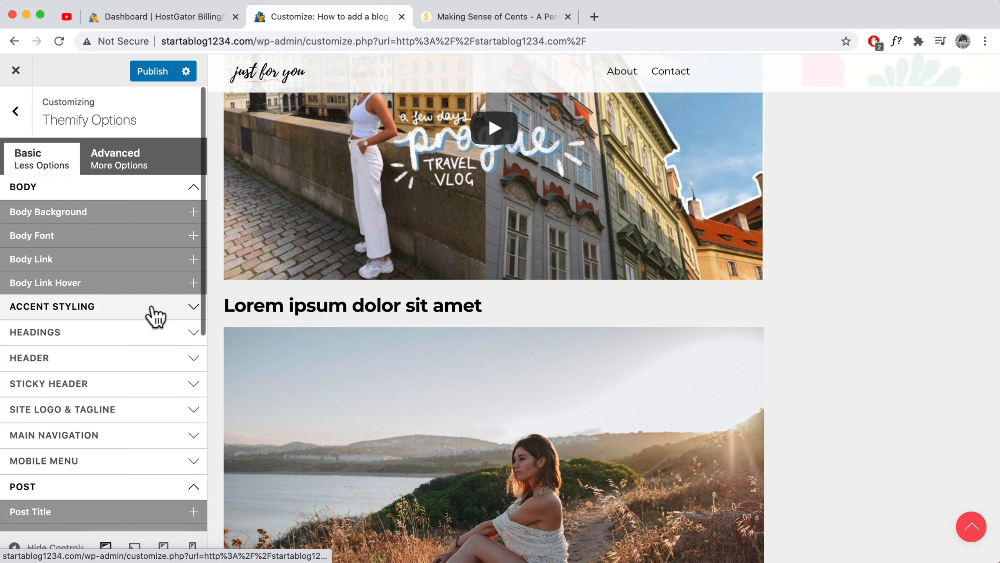
click(193, 313)
click(194, 314)
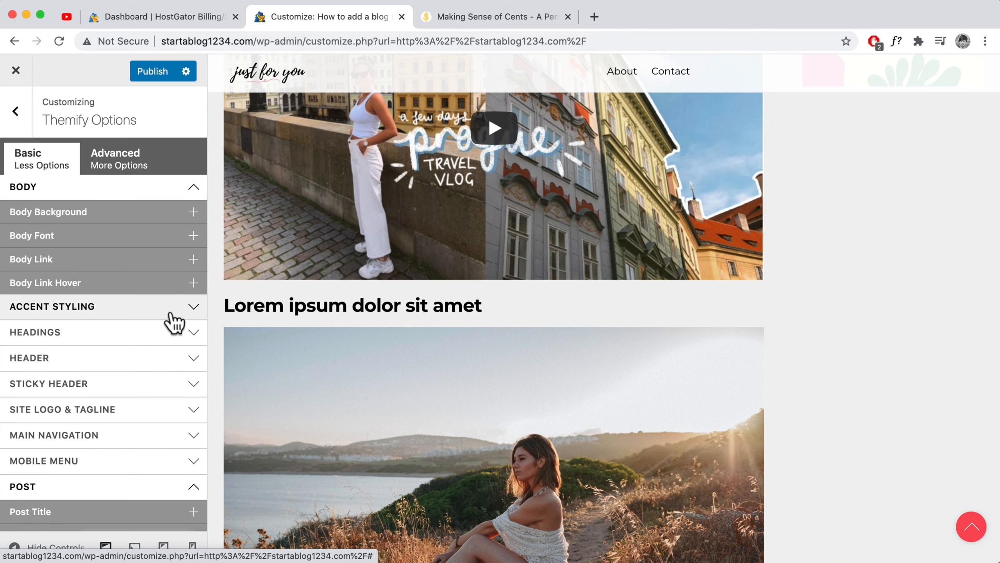
scroll(169, 320, down, 5)
scroll(173, 321, down, 3)
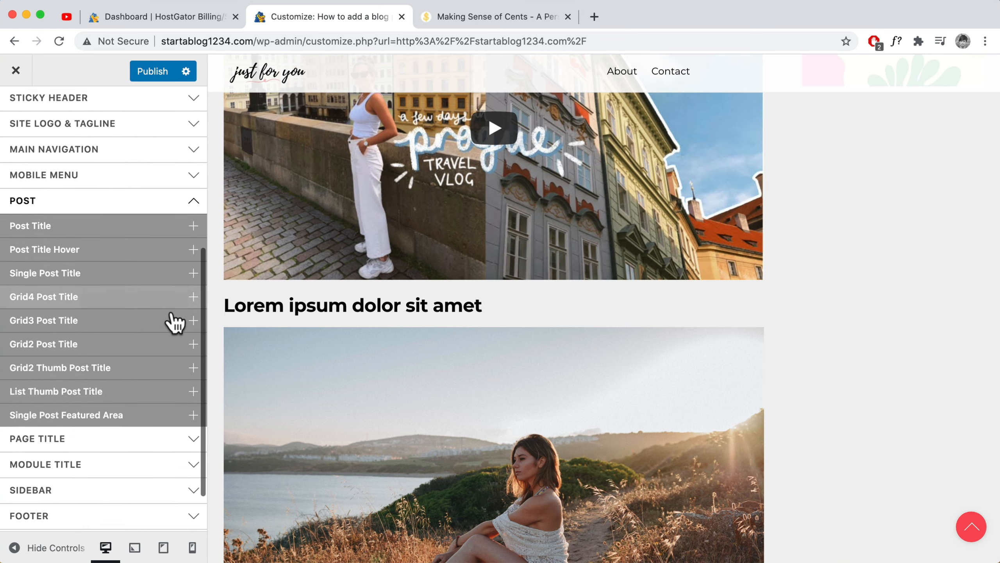
click(179, 204)
scroll(173, 221, up, 1)
Step: Expand Headings and inspect the 'Lorem ipsum dolor sit amet' heading, revealing an h2 element
click(49, 201)
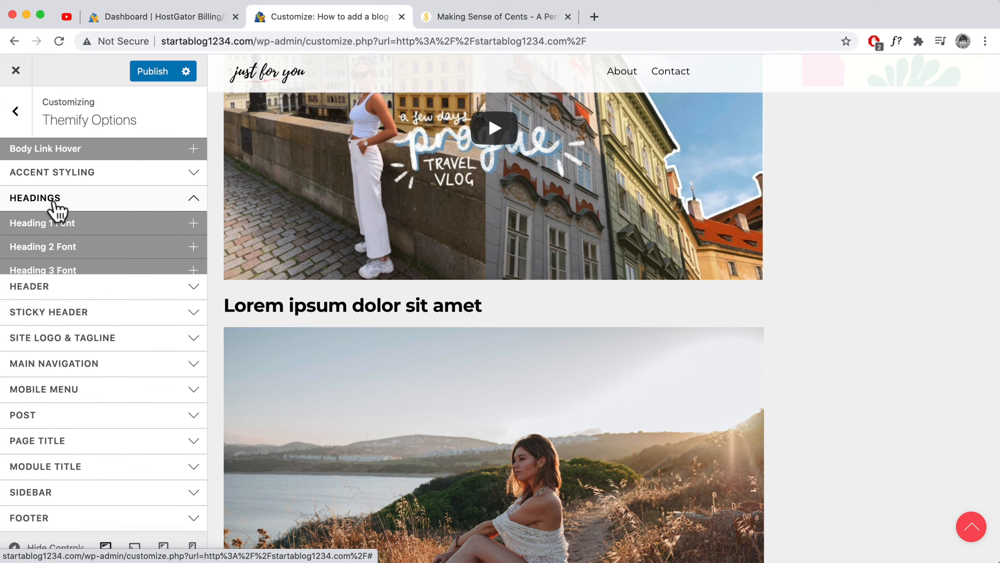
drag(482, 306, 230, 307)
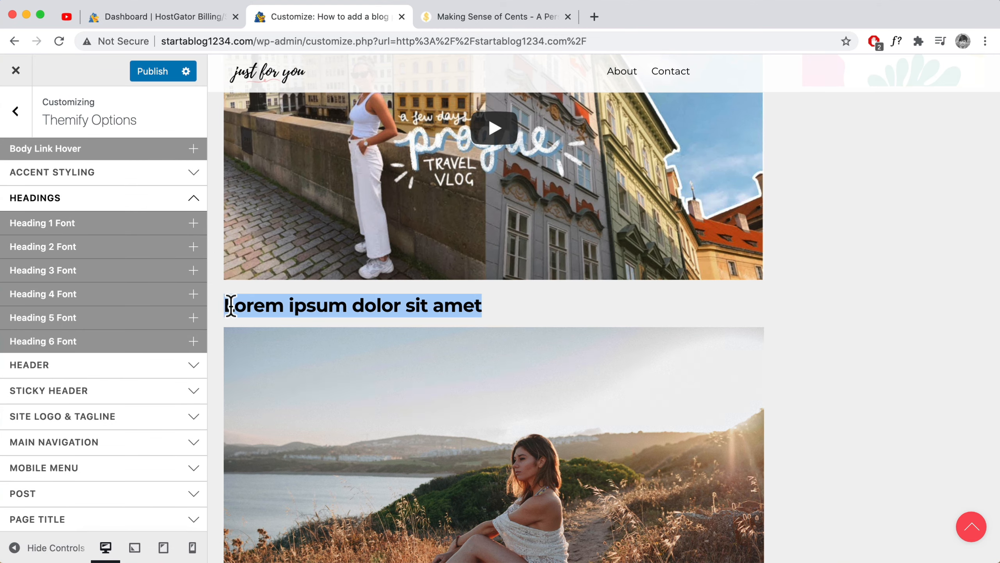
right_click(233, 304)
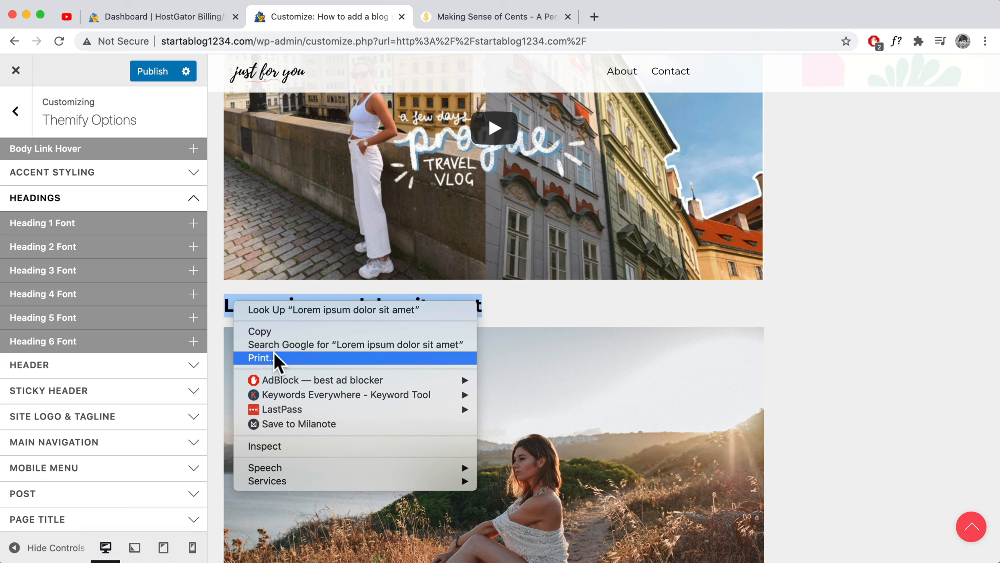
click(281, 447)
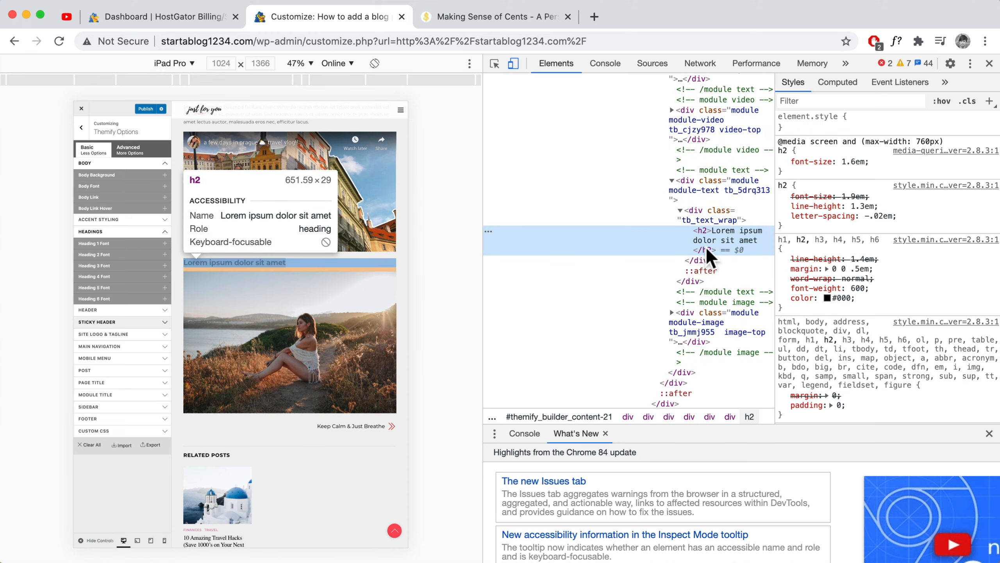
Step: Close DevTools and set the Heading 2 font to Playfair Display
click(989, 63)
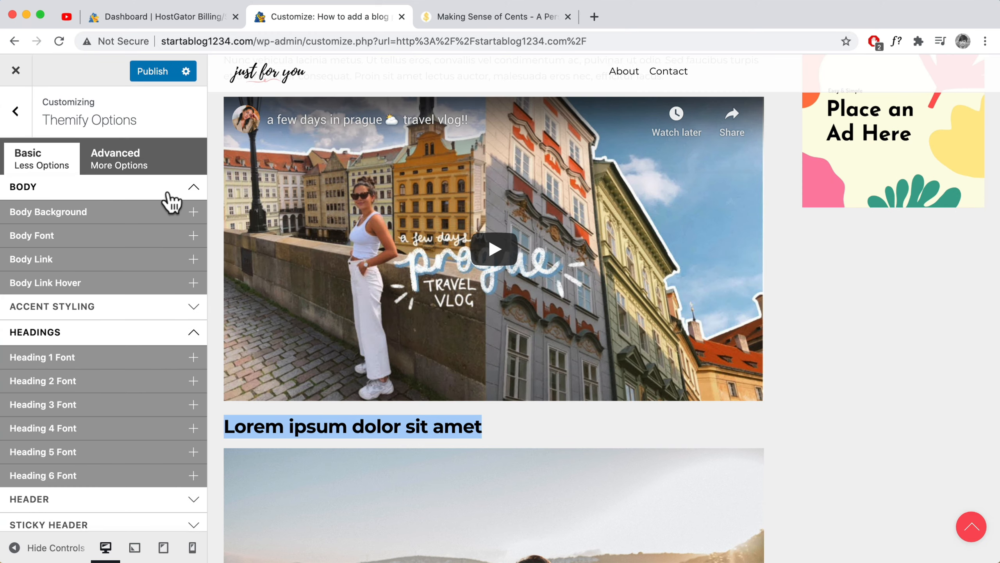
click(81, 381)
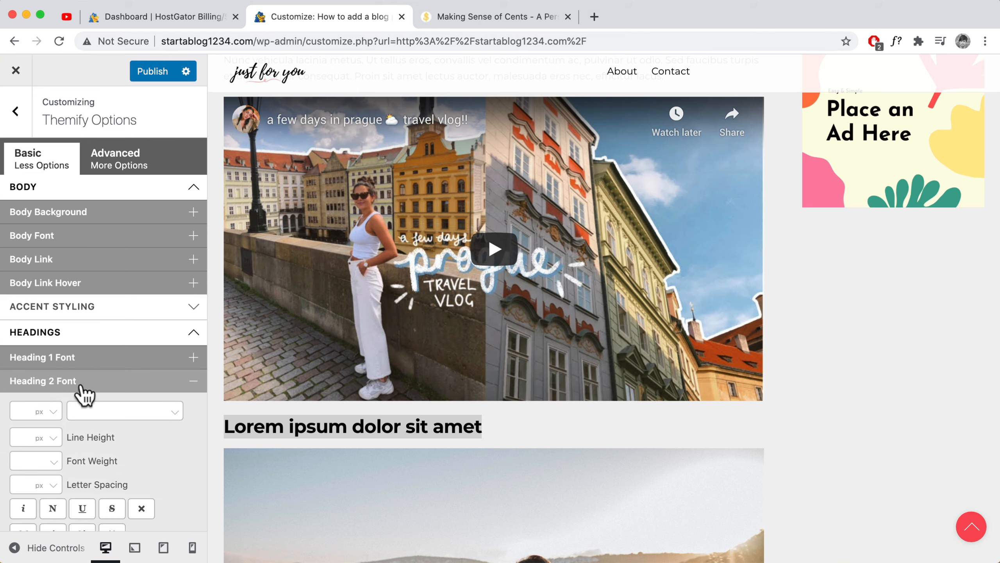
click(92, 410)
text(play)
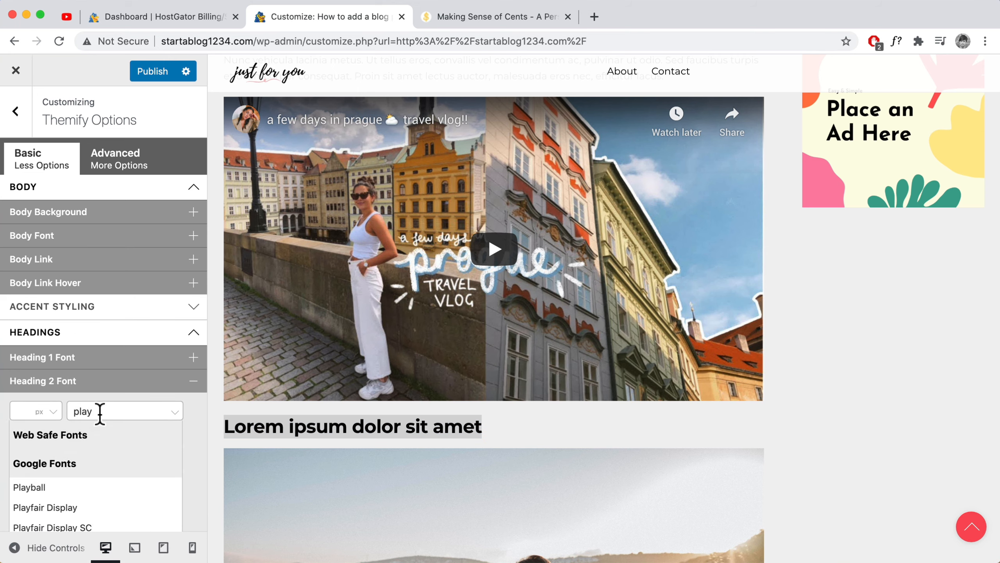
scroll(100, 414, down, 2)
click(78, 455)
scroll(459, 418, up, 15)
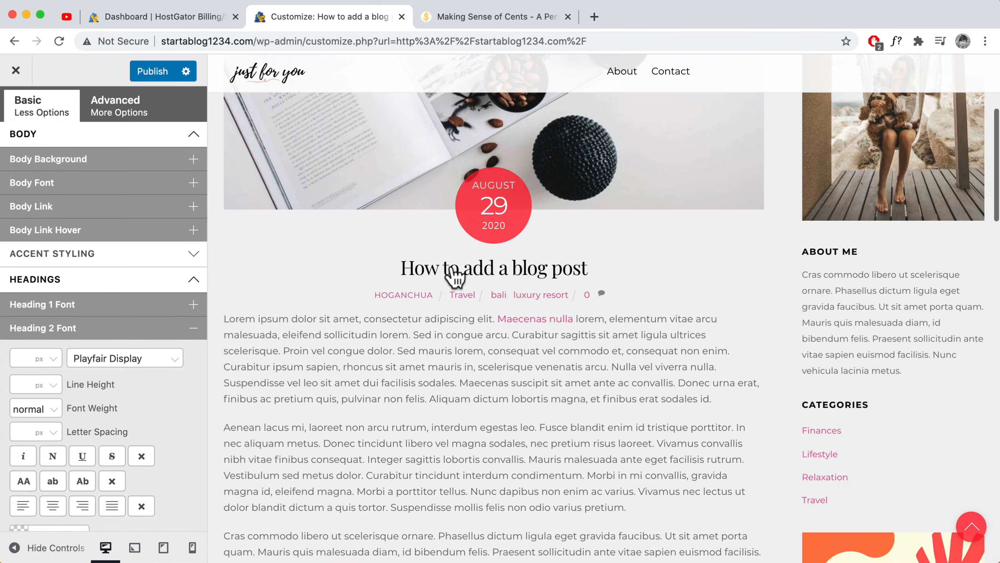
scroll(538, 351, down, 10)
scroll(532, 371, down, 10)
scroll(525, 364, up, 3)
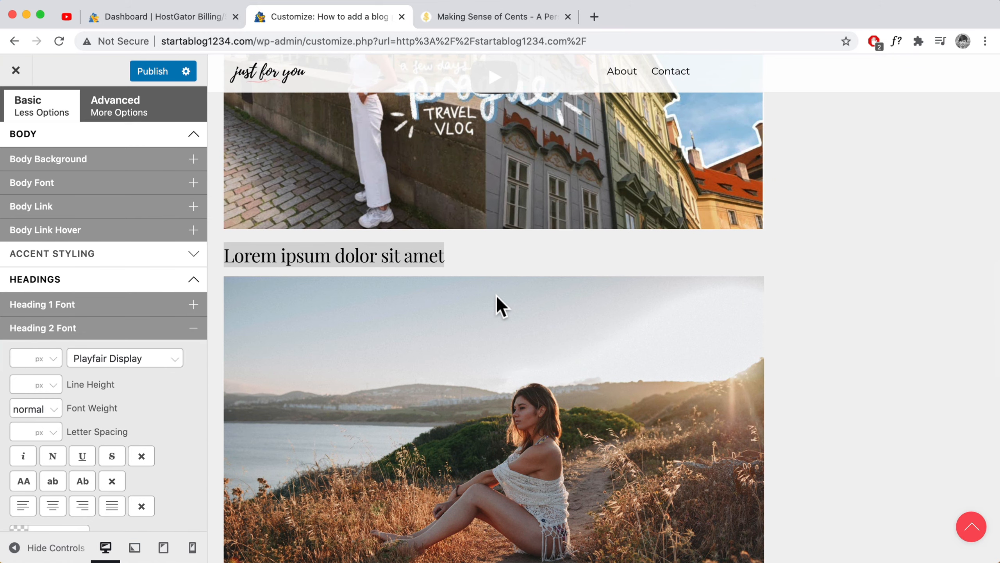
Step: Publish the Customizer changes and bring the preview back to the blog homepage
click(152, 73)
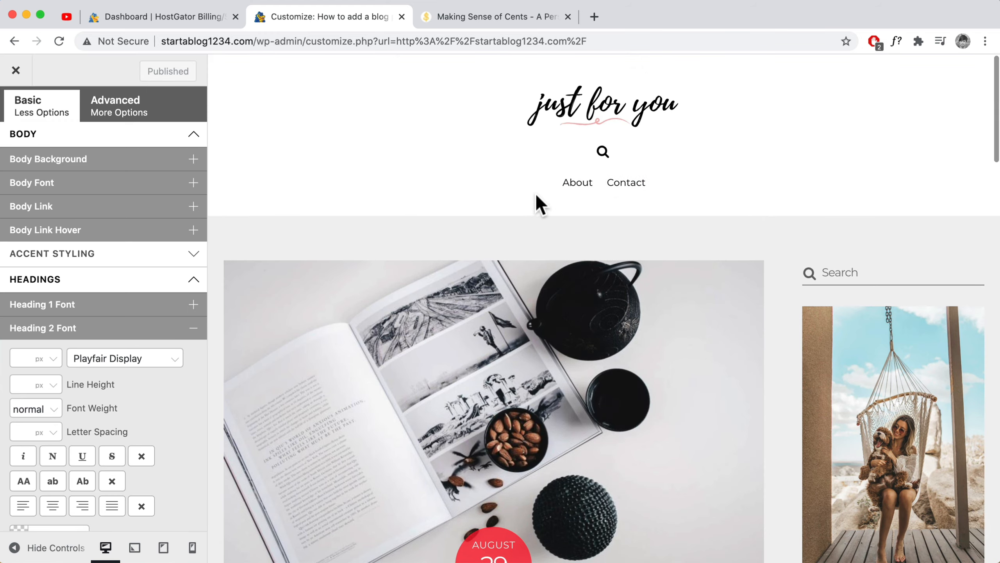
click(597, 127)
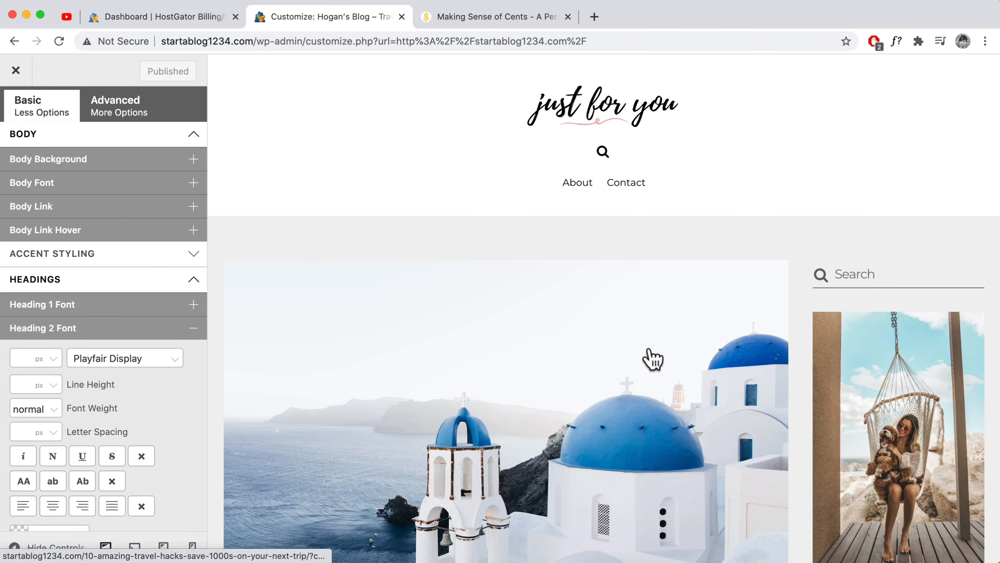
scroll(652, 359, down, 20)
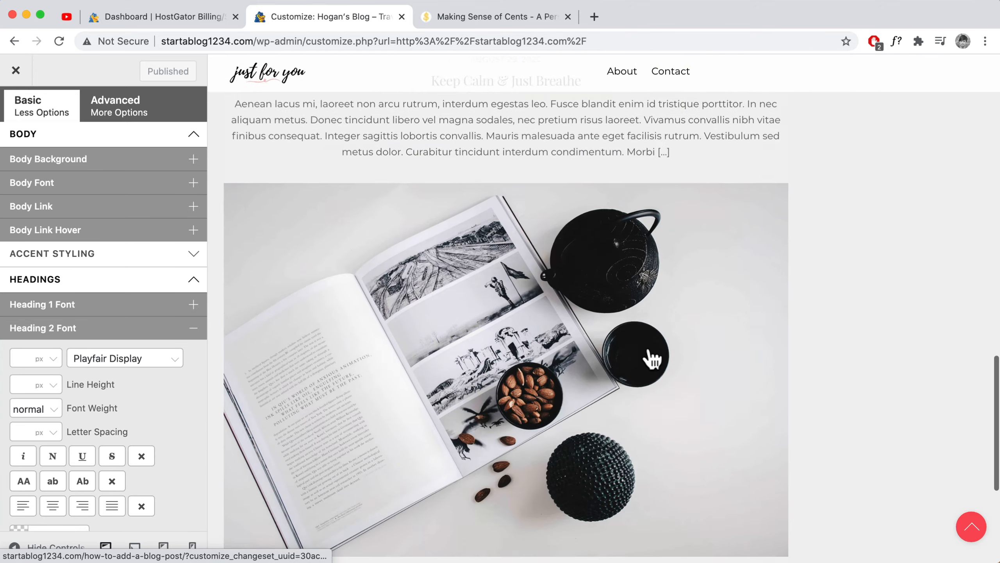
scroll(651, 359, up, 10)
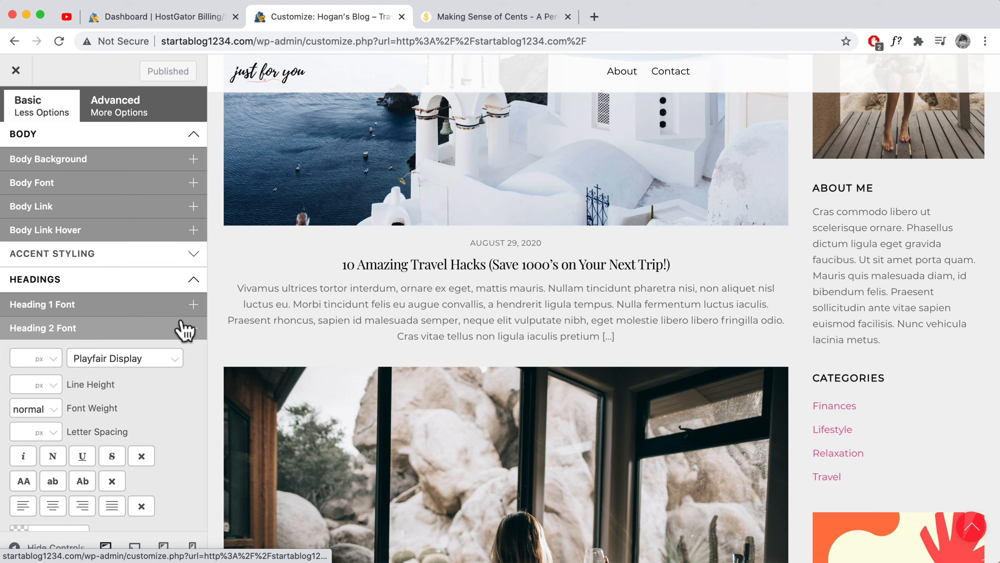
scroll(181, 328, down, 10)
scroll(111, 328, down, 2)
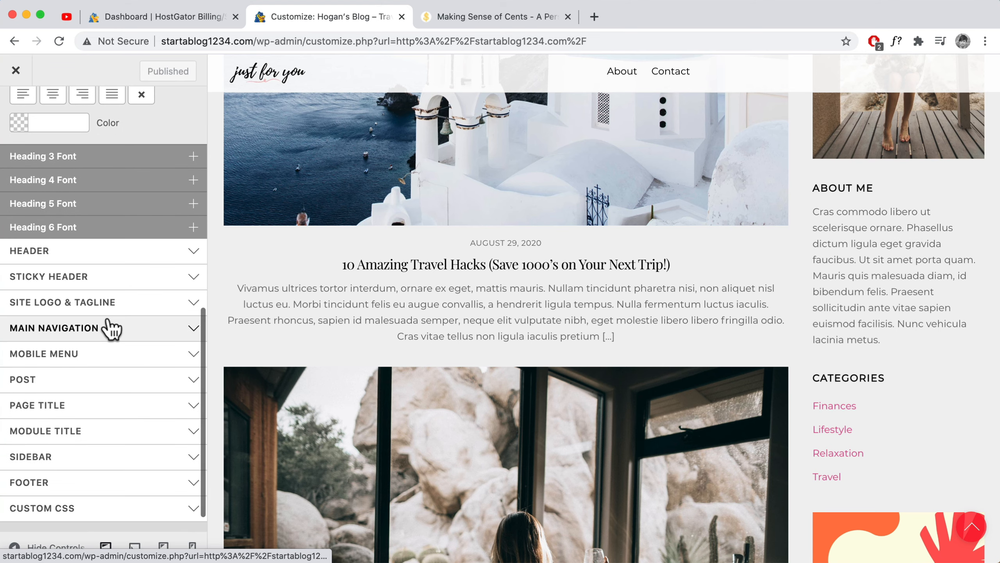
scroll(111, 328, up, 10)
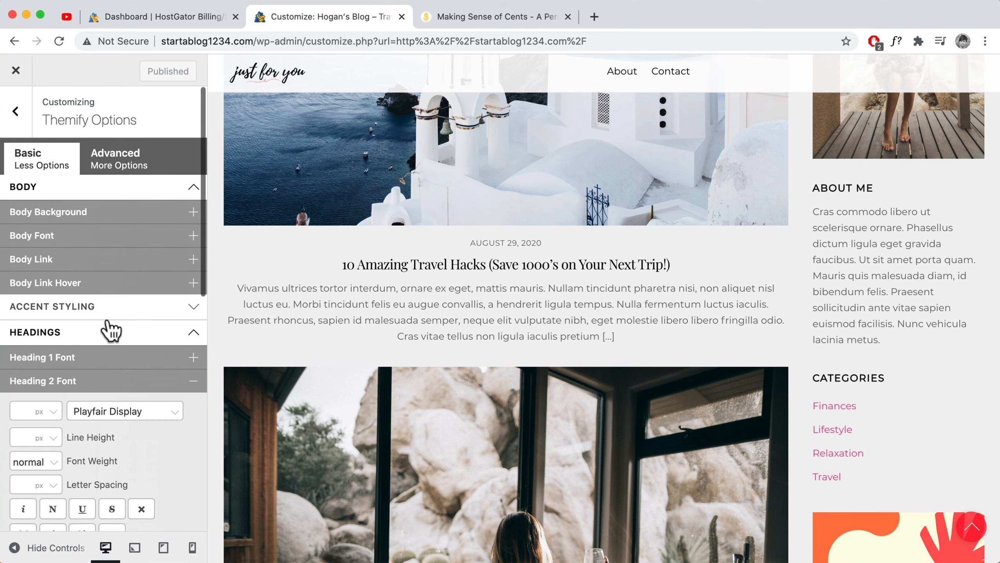
Step: In advanced Themify Options, enter a page width of 950 under Layout Containers > Page Width
click(127, 163)
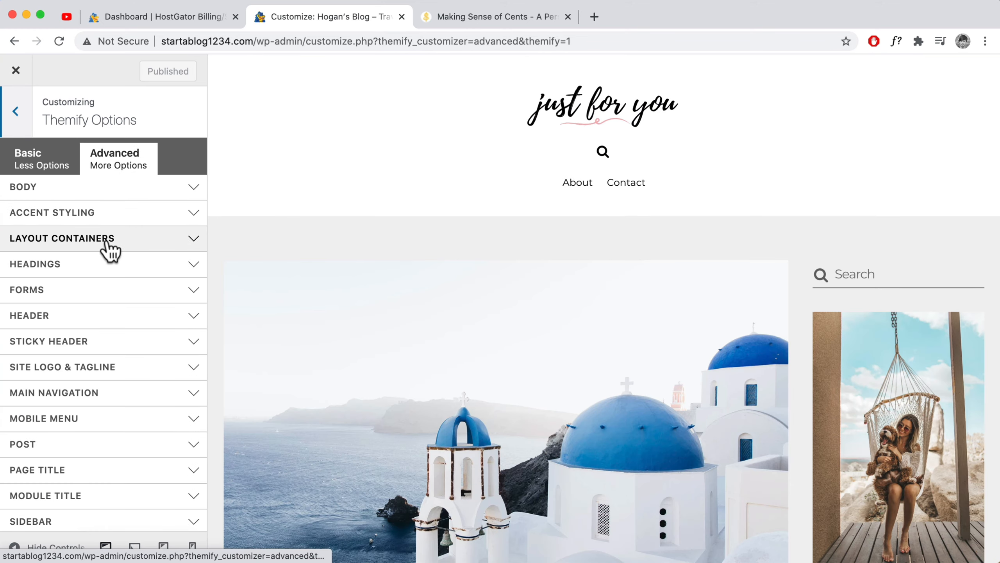
click(109, 251)
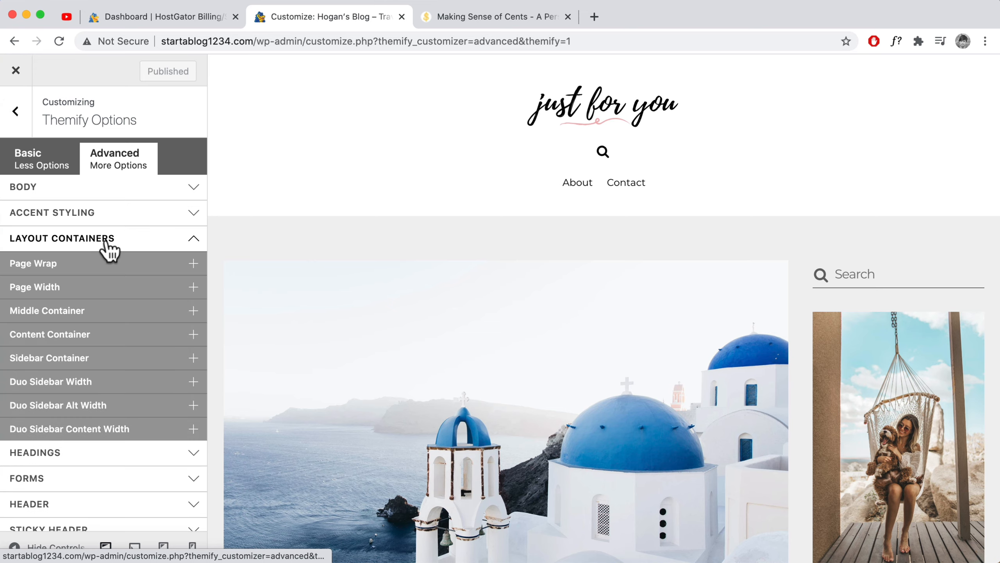
click(55, 293)
scroll(379, 292, down, 10)
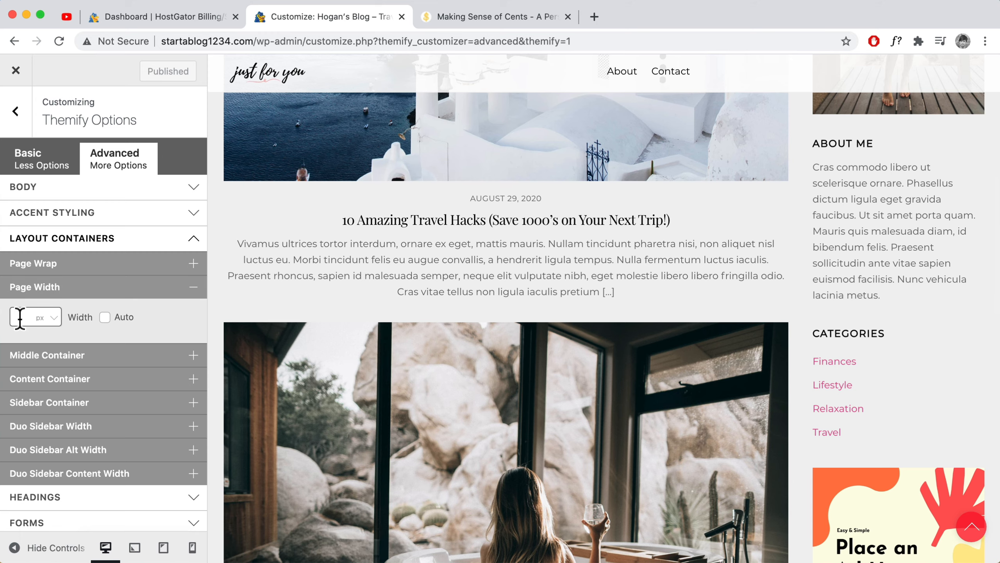
text(9)
scroll(54, 318, down, 8)
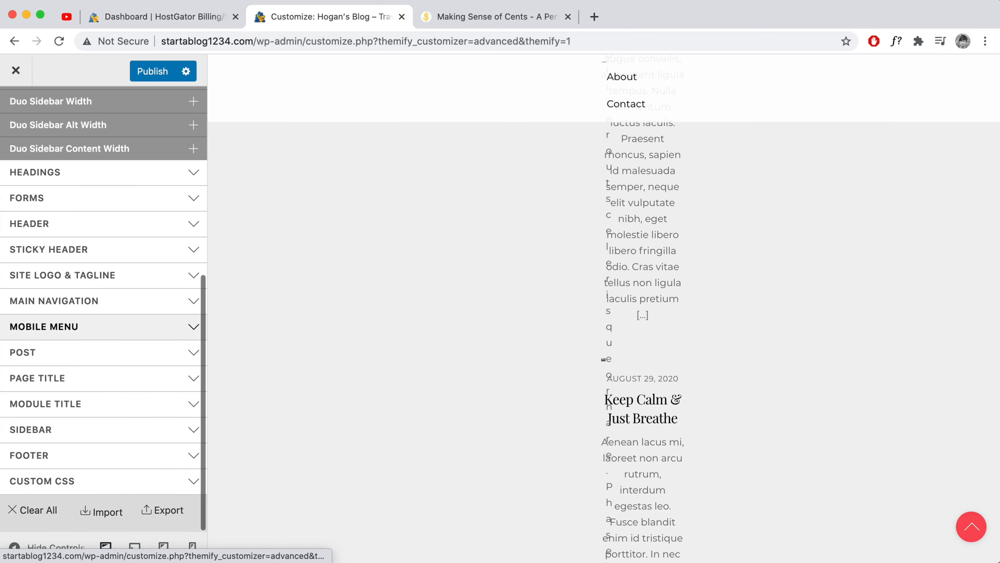
scroll(58, 326, up, 8)
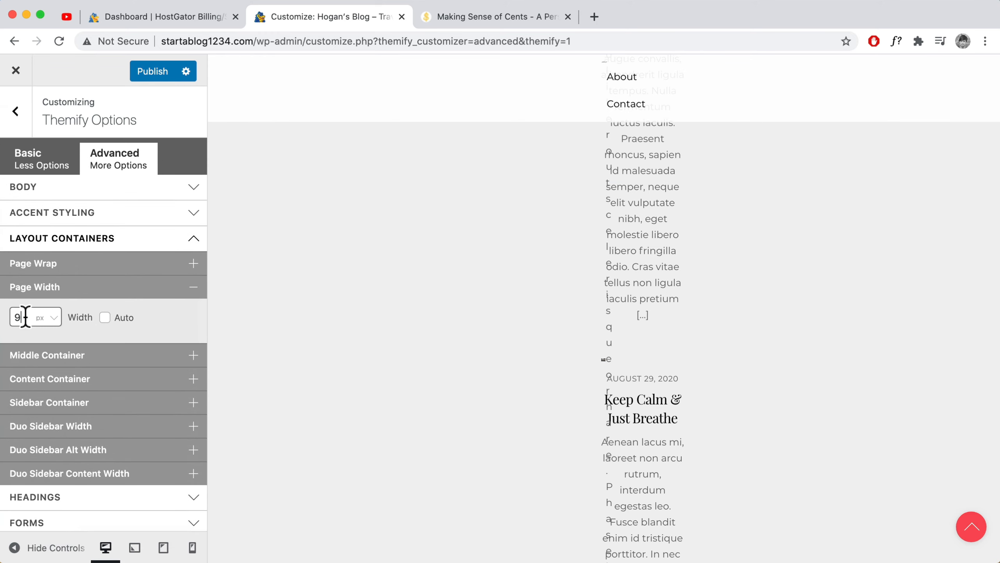
text(50)
scroll(598, 263, up, 10)
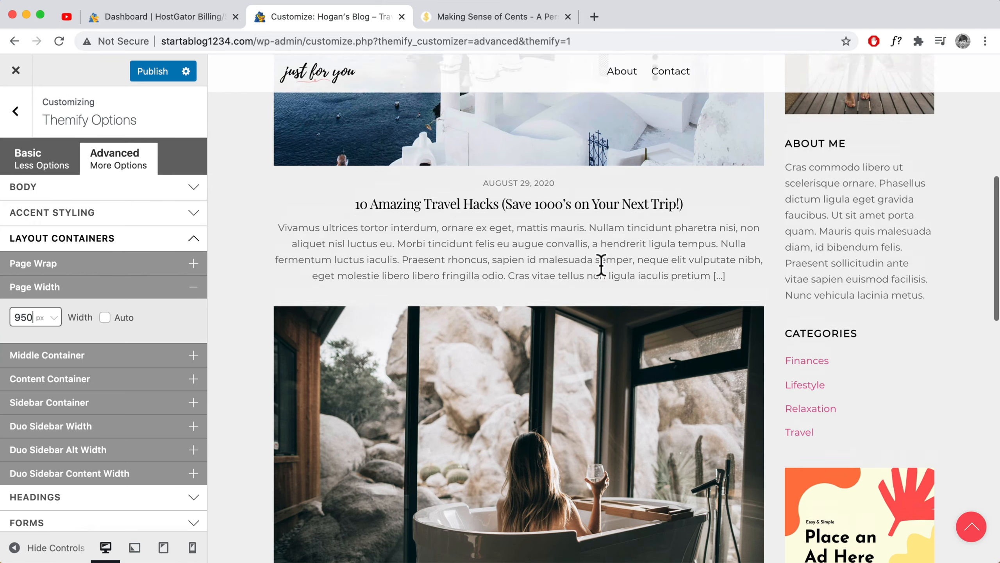
scroll(768, 327, down, 5)
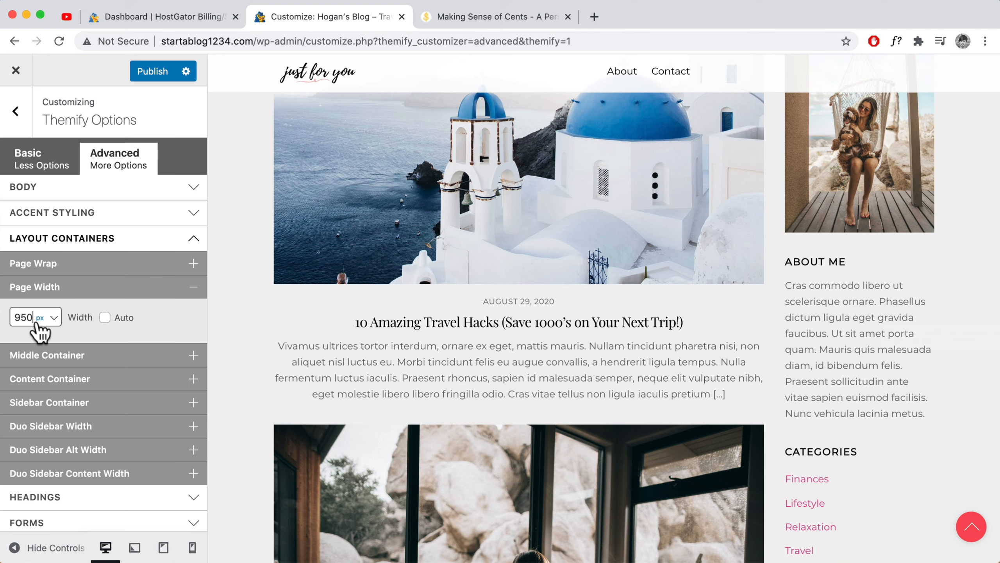
Step: Settle the page width at 950 px after trying 850, publish, and close the Customizer
key(BackSpace)
key(BackSpace)
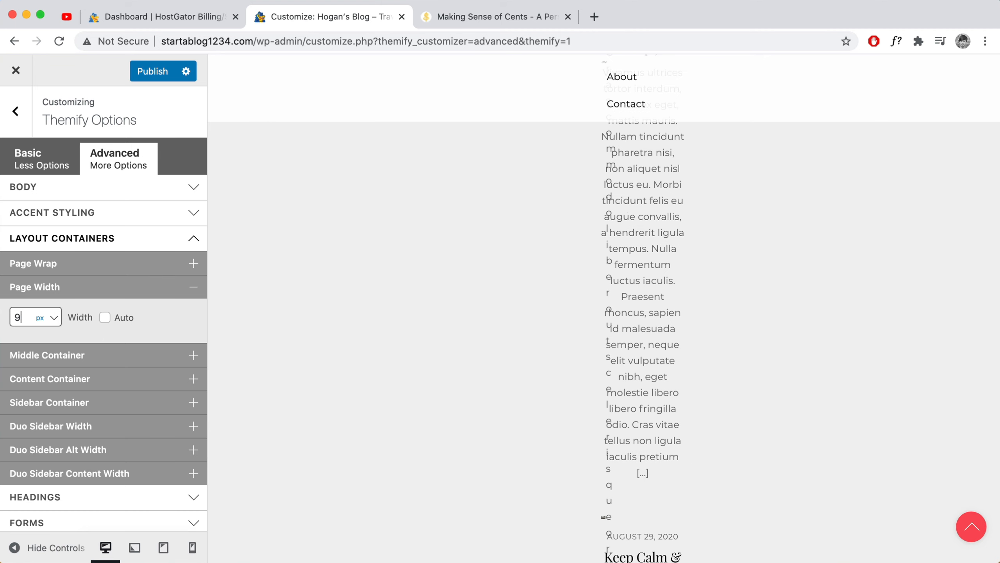
key(BackSpace)
text(850)
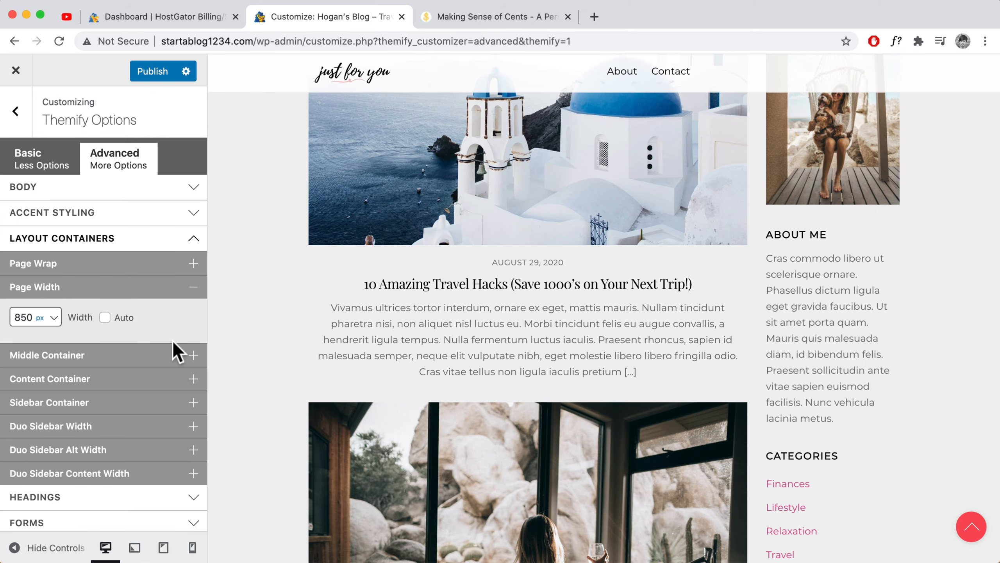
scroll(658, 275, up, 5)
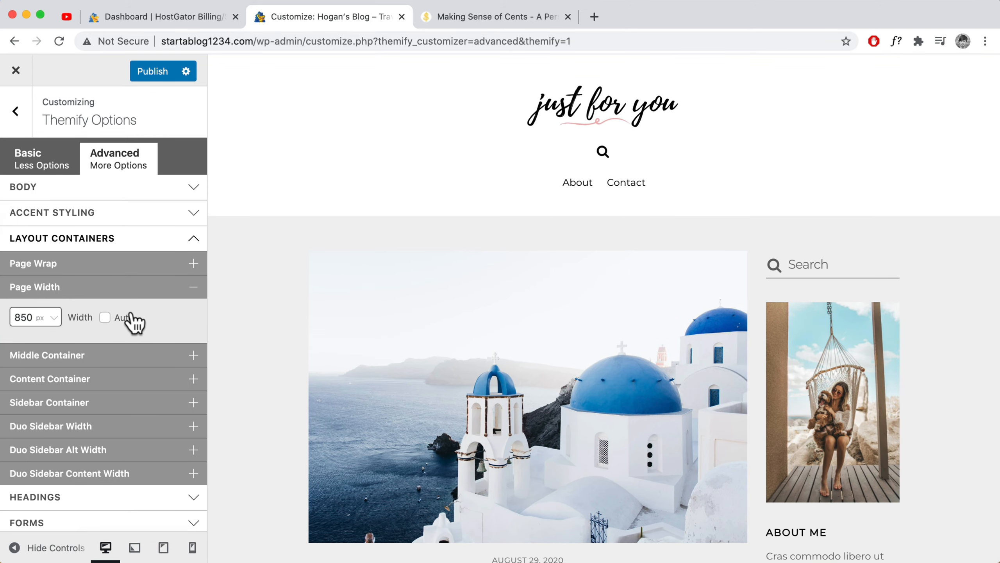
key(BackSpace)
key(BackSpace)
text(950)
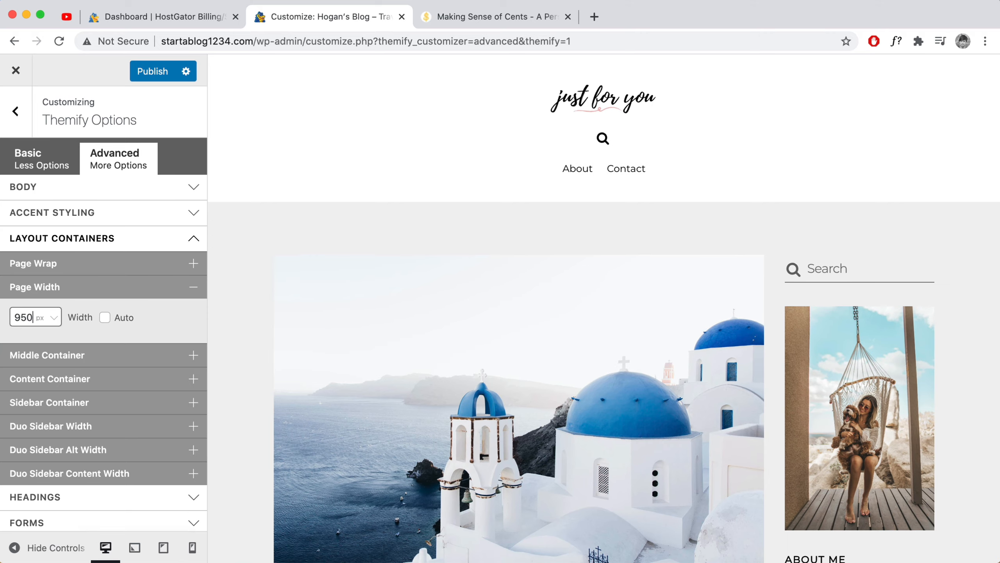
scroll(591, 227, down, 10)
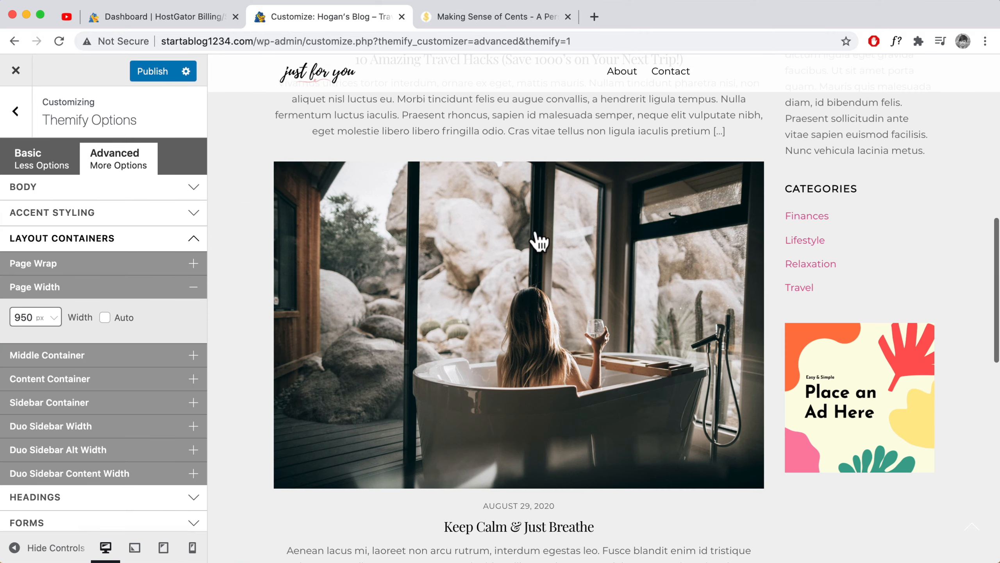
click(158, 75)
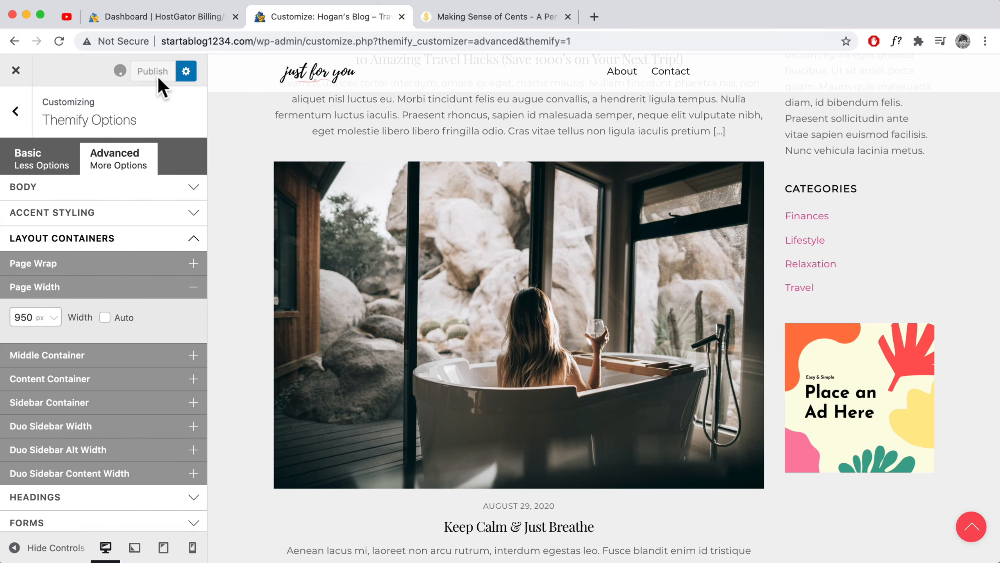
click(17, 73)
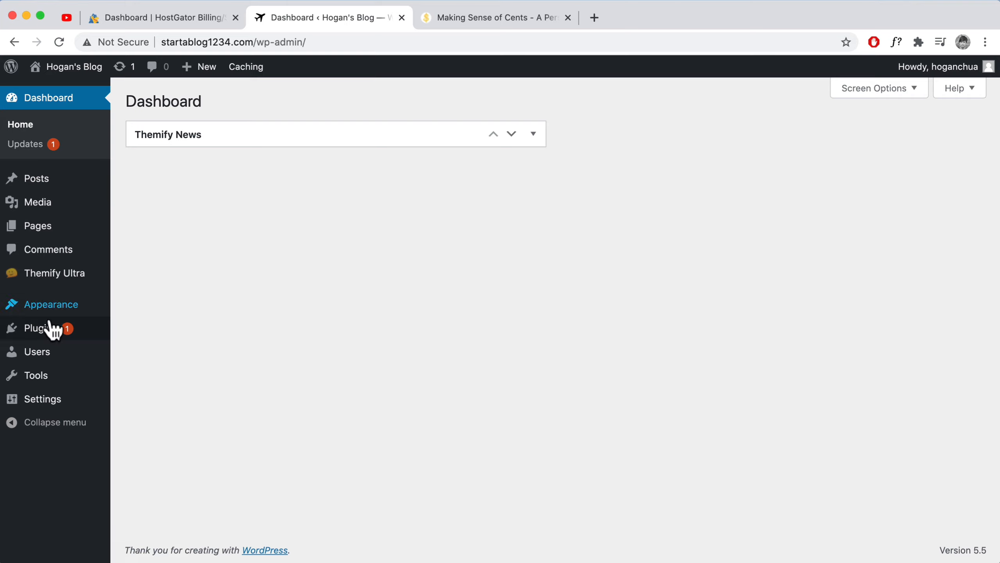
Step: Search plugins for 'Instagram', then install and activate Smash Balloon Social Photo Feed
click(50, 327)
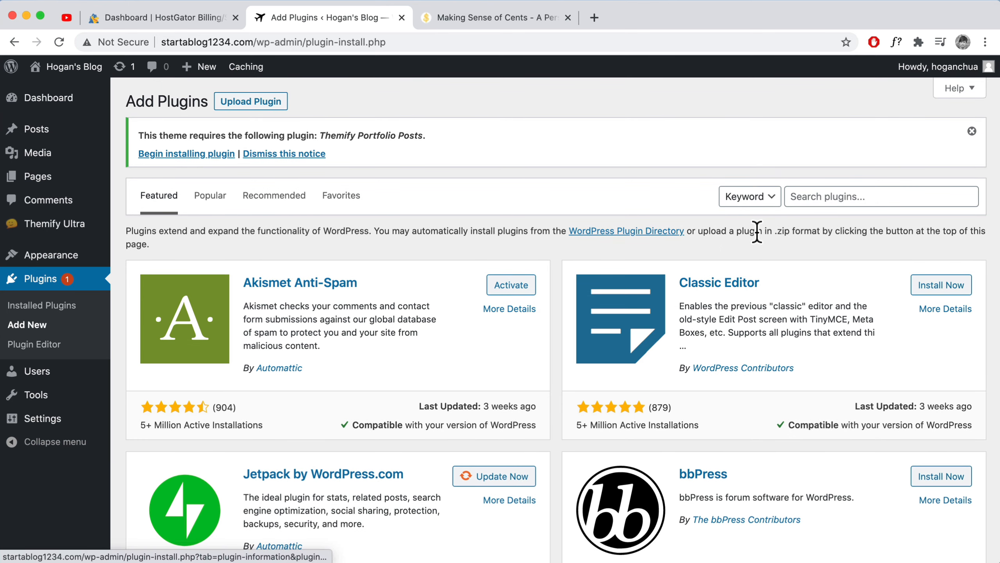
click(802, 203)
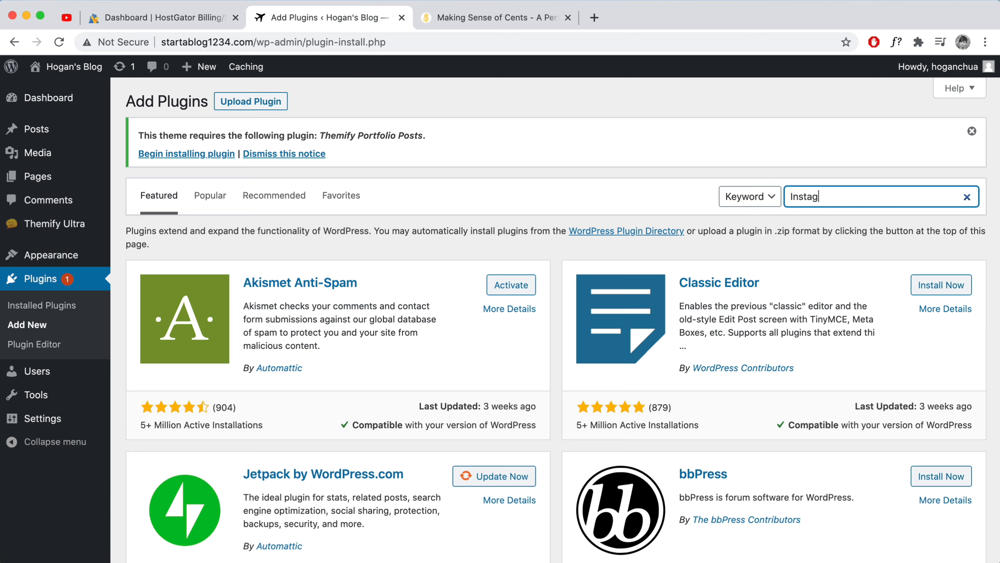
text(Instagram)
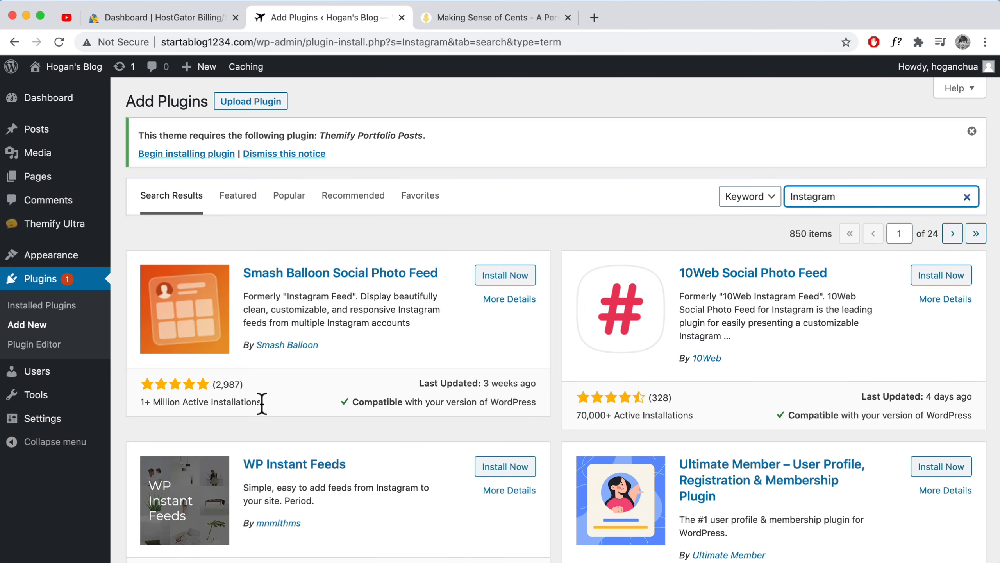
drag(262, 403, 155, 406)
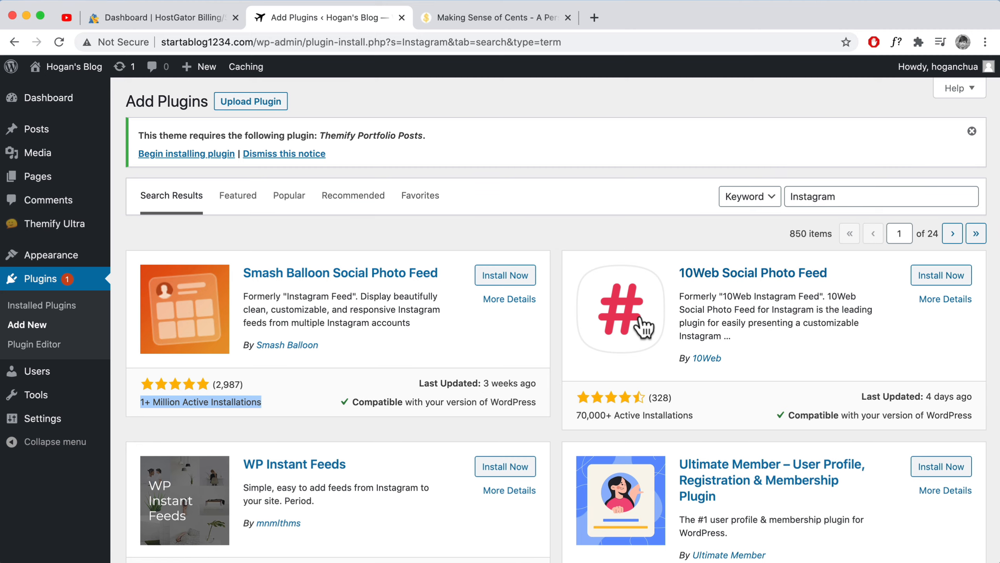
scroll(643, 326, down, 5)
scroll(638, 324, up, 3)
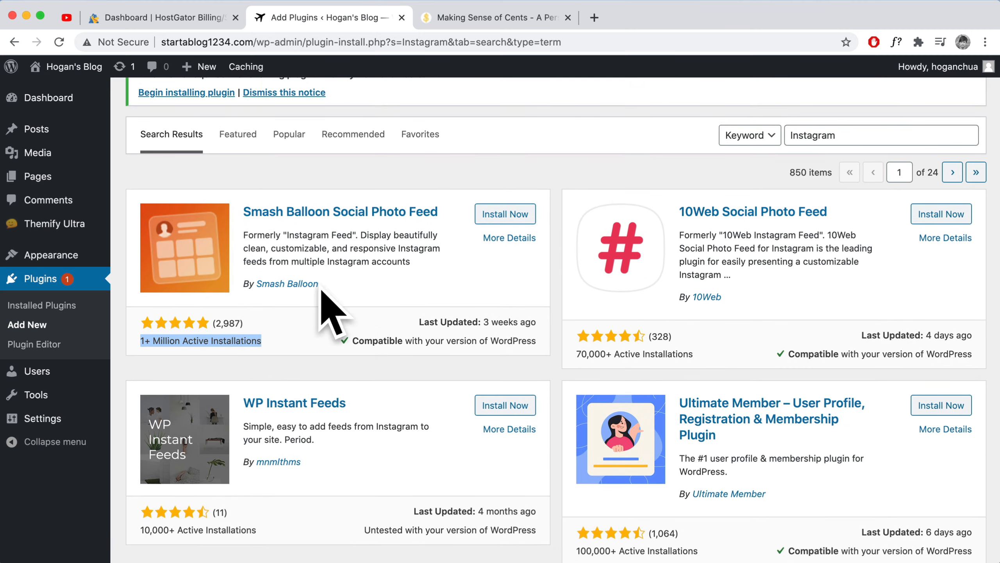
click(506, 221)
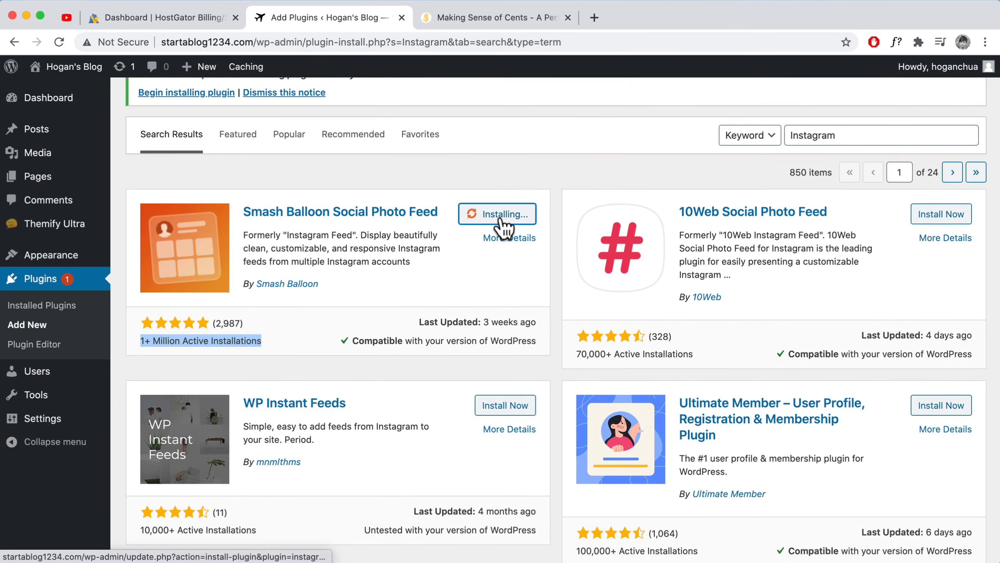
click(520, 220)
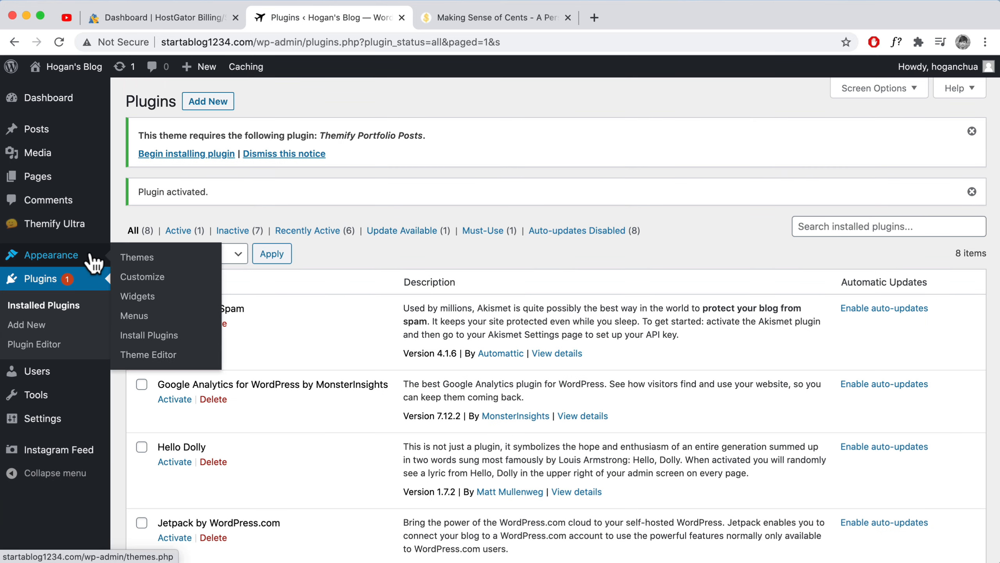
Step: Connect a personal Instagram account from the Instagram Feed settings page and save it
mouse_move(38, 453)
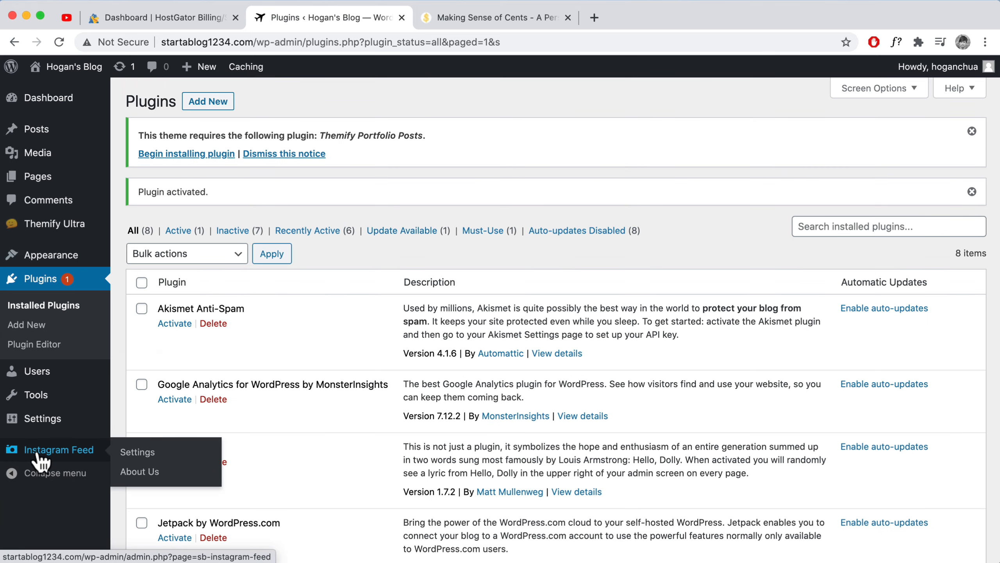
click(63, 453)
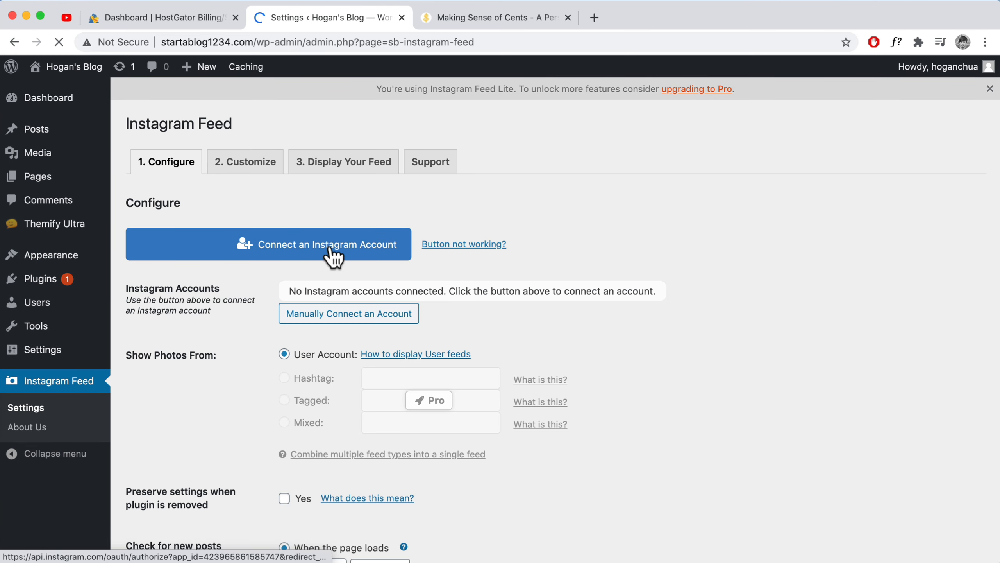
click(313, 252)
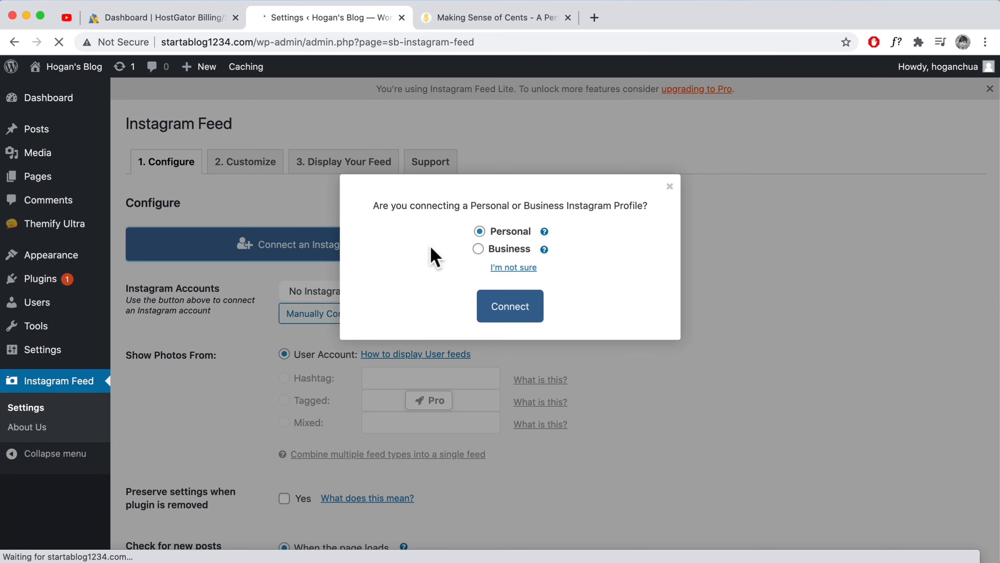
click(504, 324)
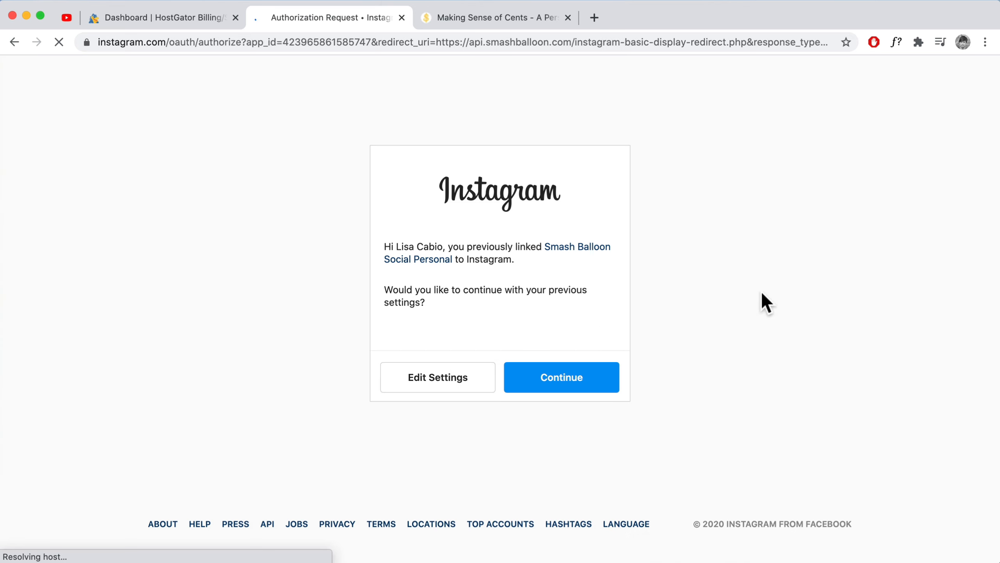
click(551, 380)
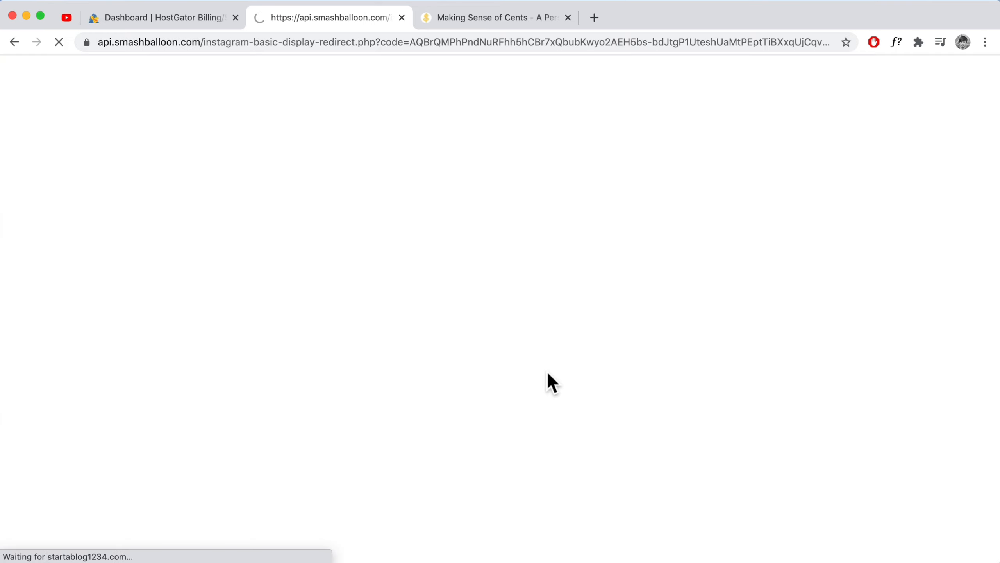
click(492, 229)
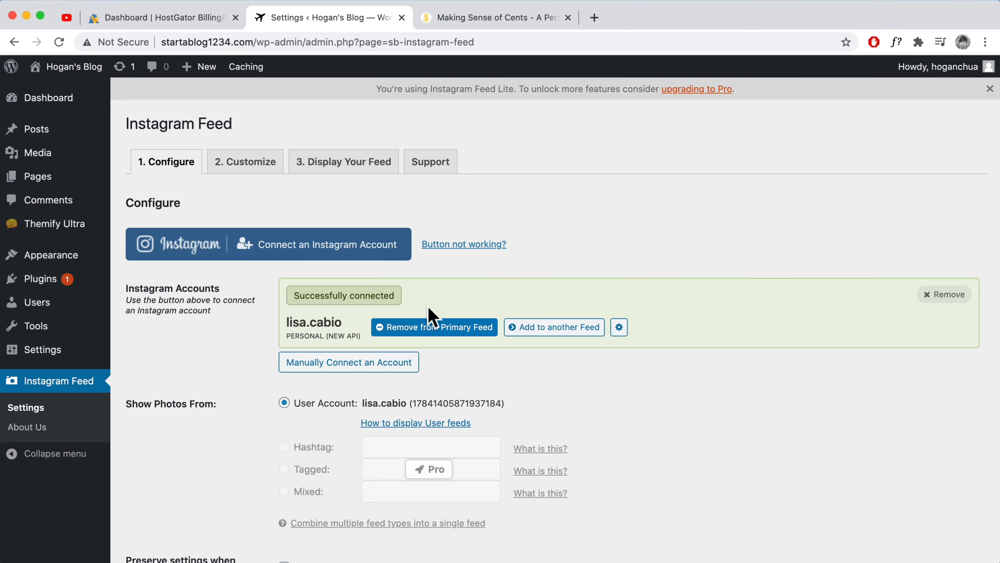
scroll(421, 349, down, 5)
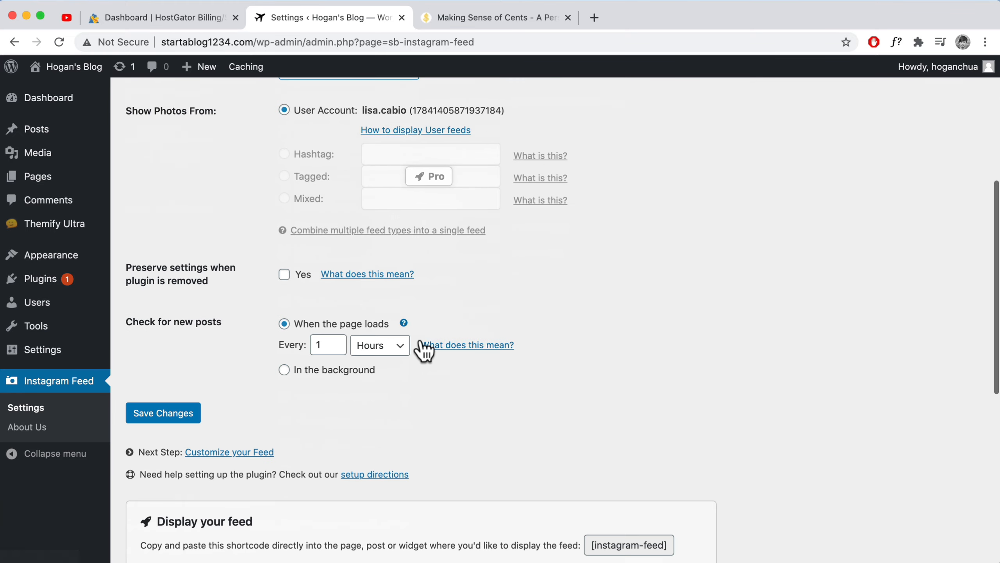
scroll(421, 349, down, 2)
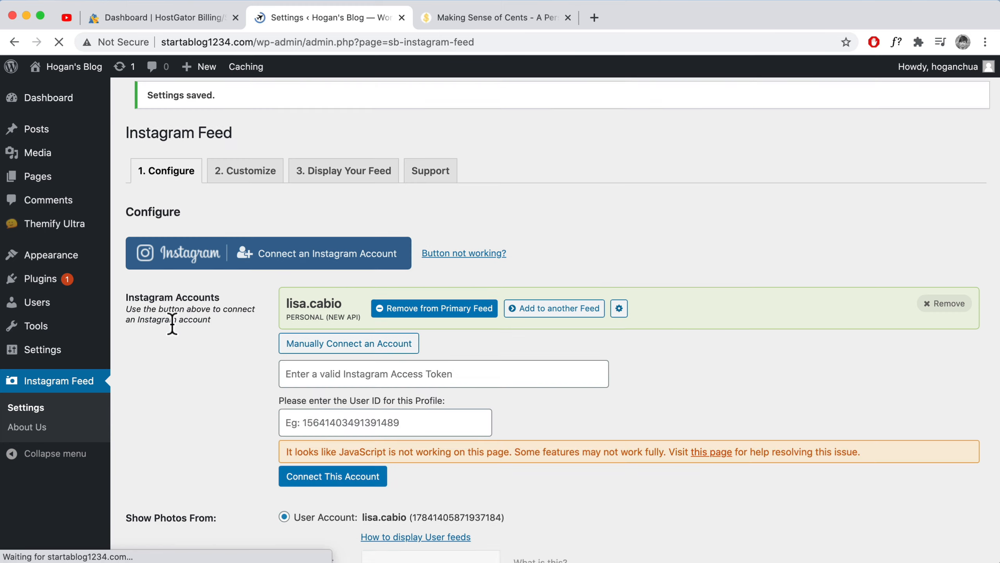
Step: Open the feed's Customize options and review the photo count and image padding settings
click(232, 213)
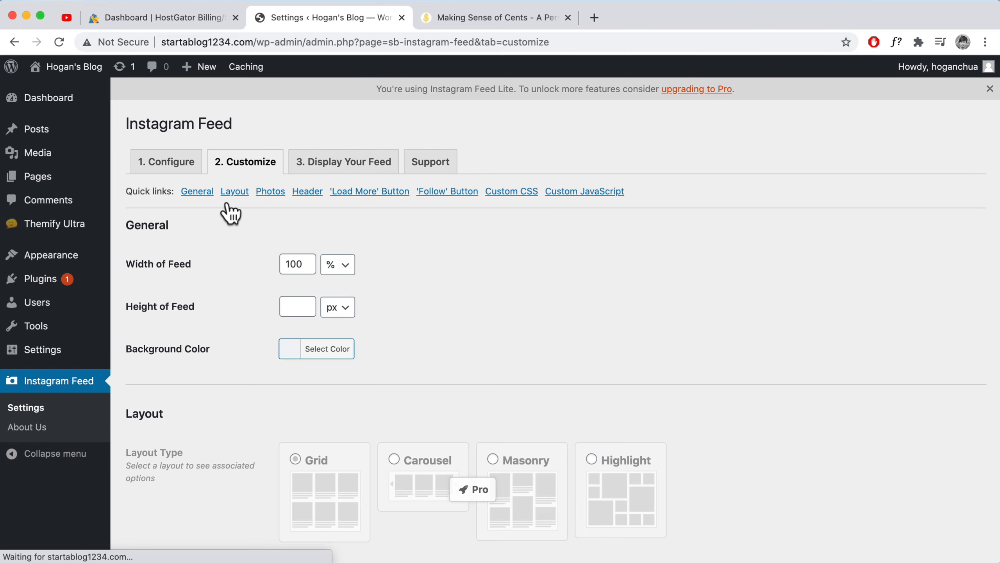
scroll(344, 346, down, 8)
scroll(343, 338, down, 3)
scroll(335, 341, up, 5)
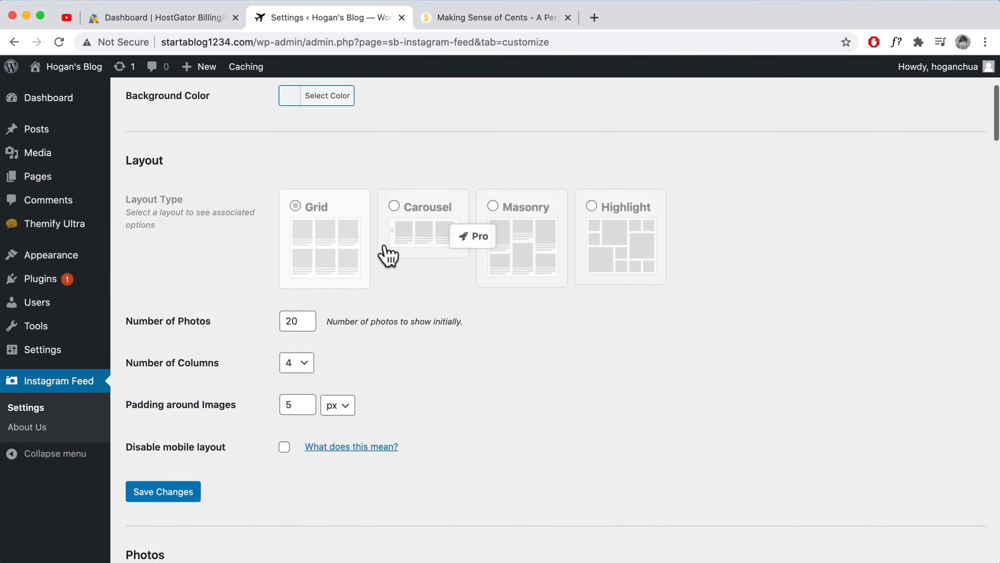
double_click(293, 321)
drag(248, 402, 133, 406)
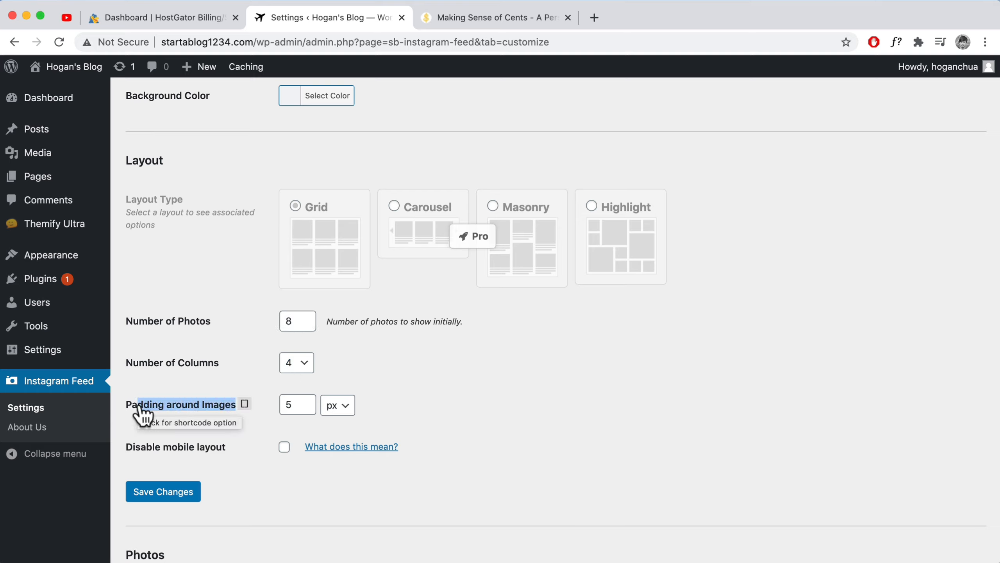
scroll(297, 388, down, 9)
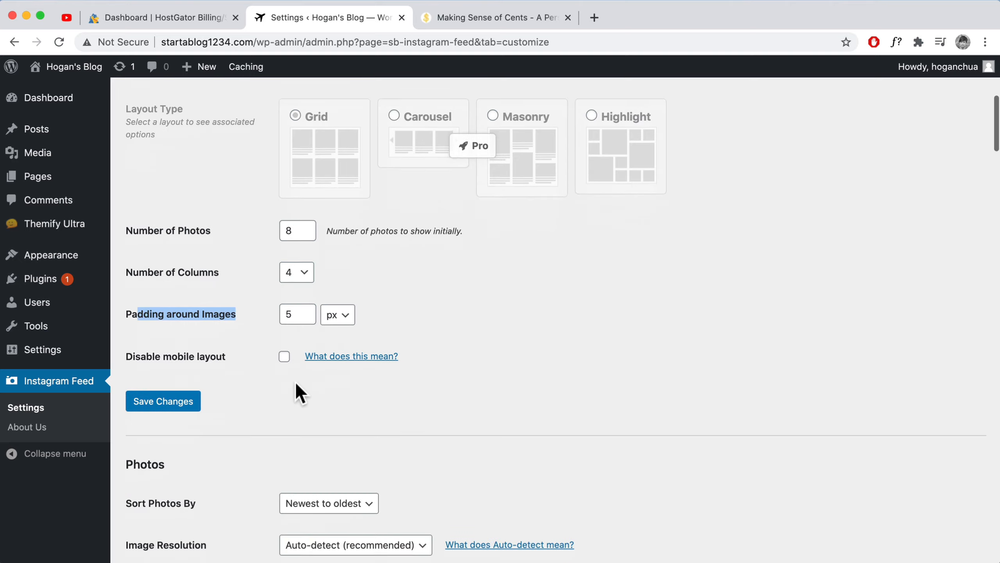
scroll(297, 393, down, 11)
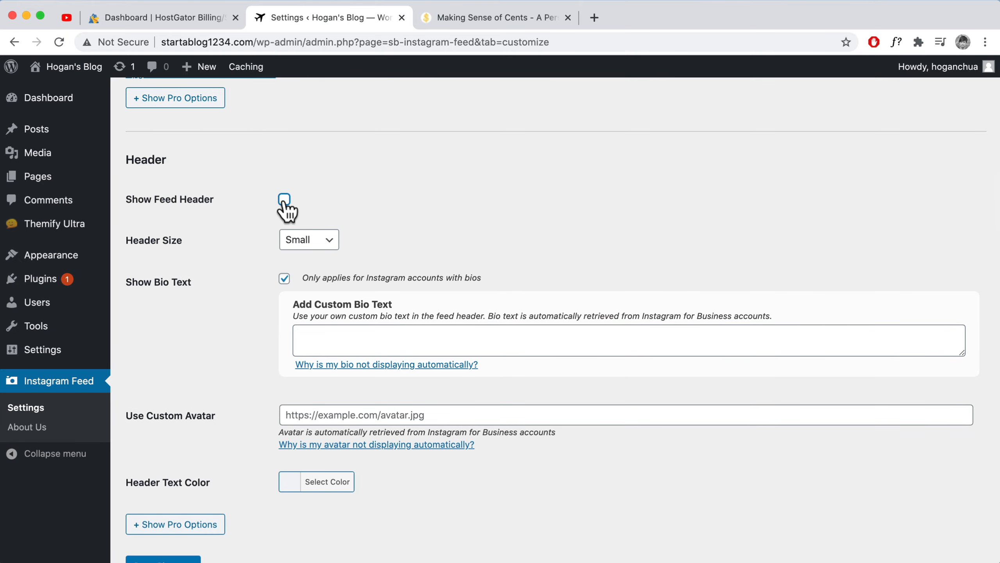
scroll(270, 276, down, 15)
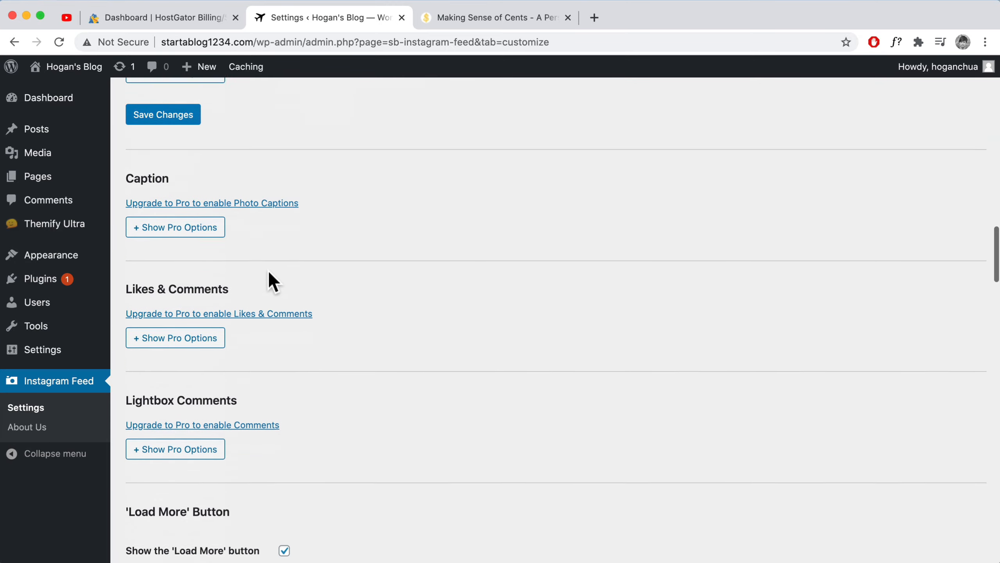
scroll(273, 281, down, 3)
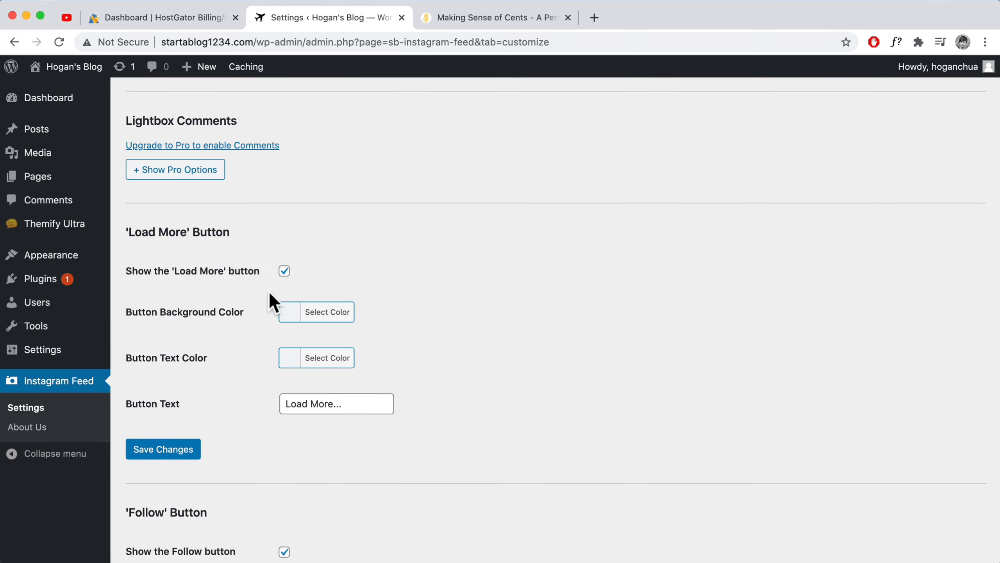
Step: Make the Load More button background black and save
click(288, 315)
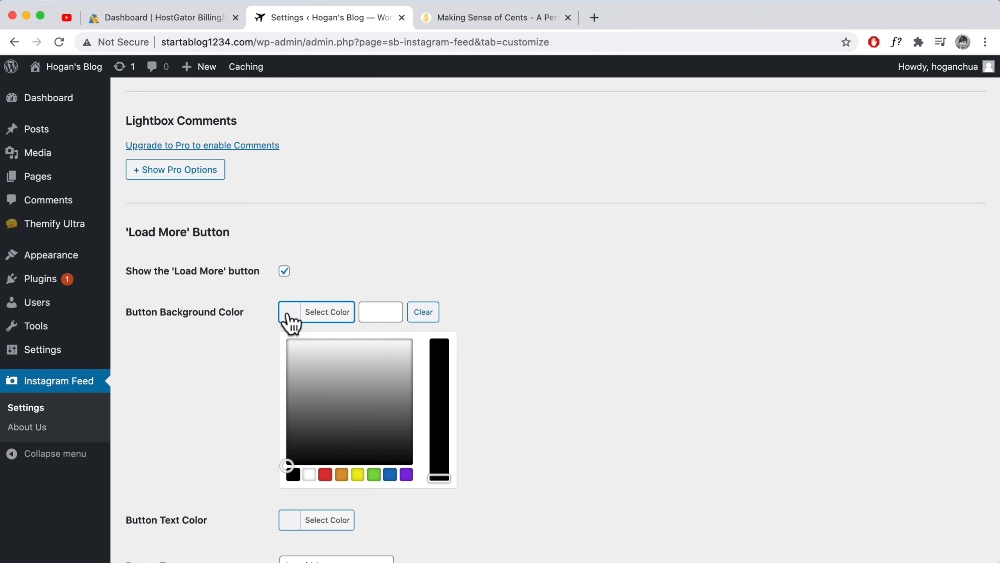
click(290, 476)
click(655, 348)
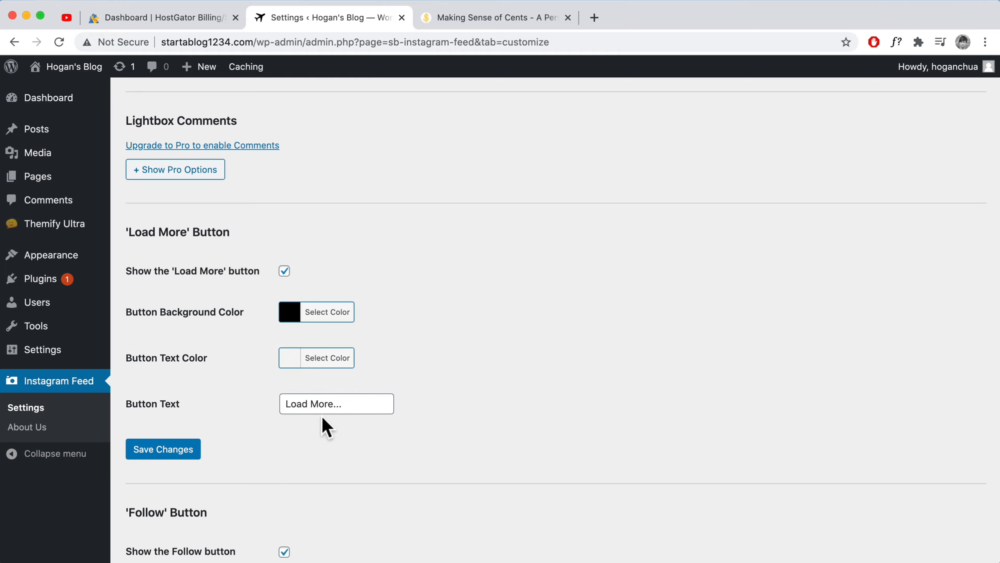
scroll(322, 415, down, 3)
click(168, 372)
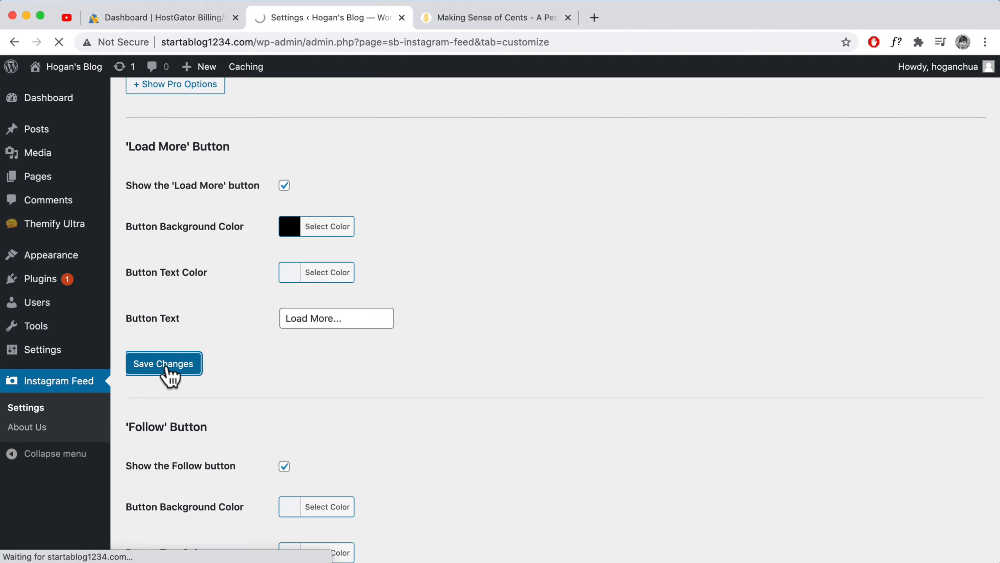
Step: Set the Follow button background colour to black and save the customization
scroll(191, 358, down, 15)
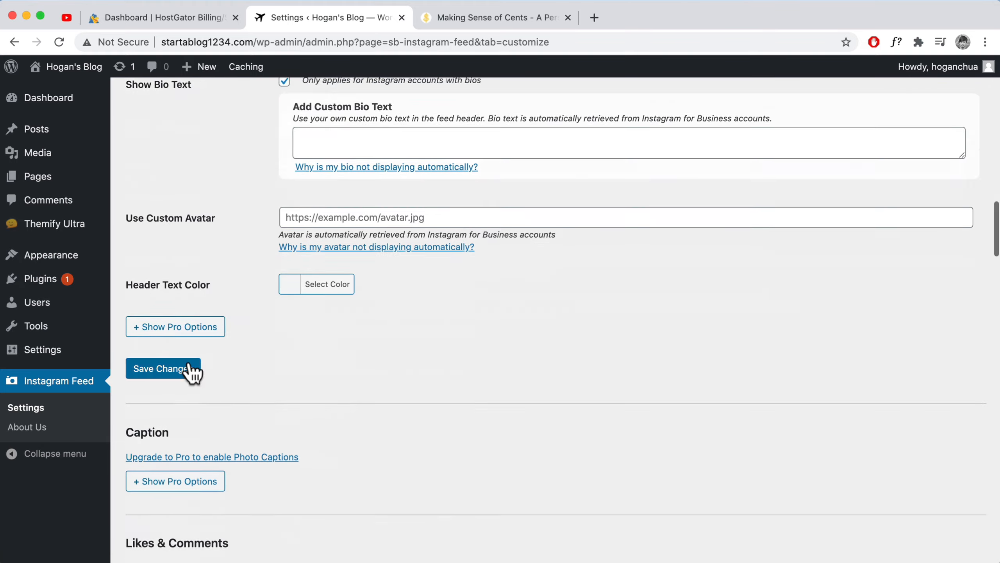
scroll(191, 372, down, 20)
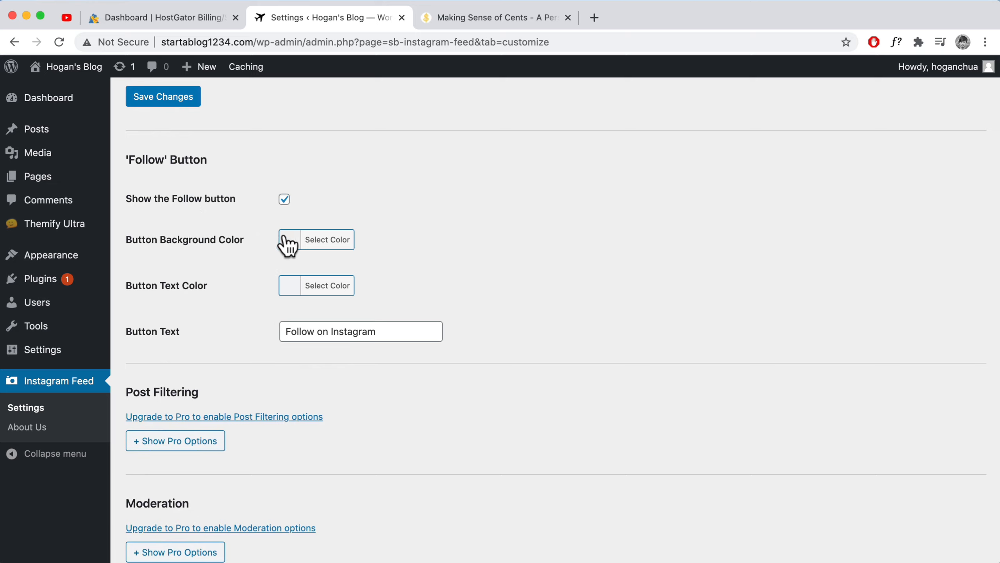
click(298, 247)
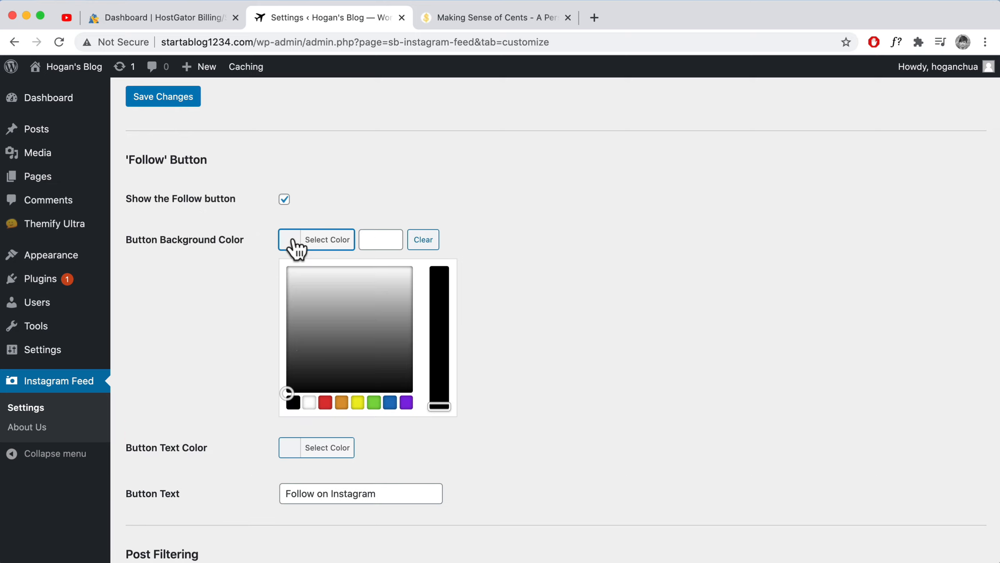
click(293, 404)
click(489, 298)
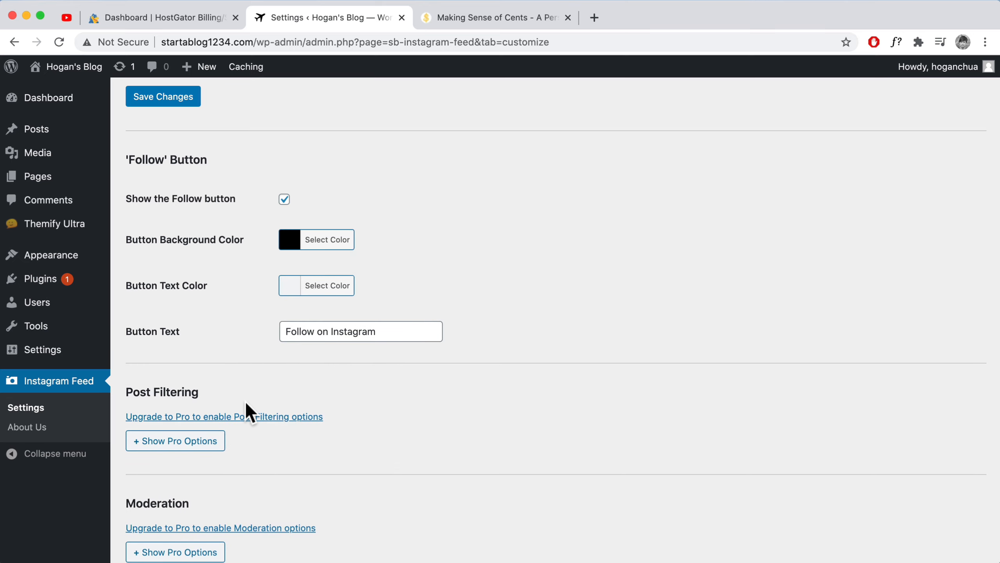
scroll(245, 400, down, 20)
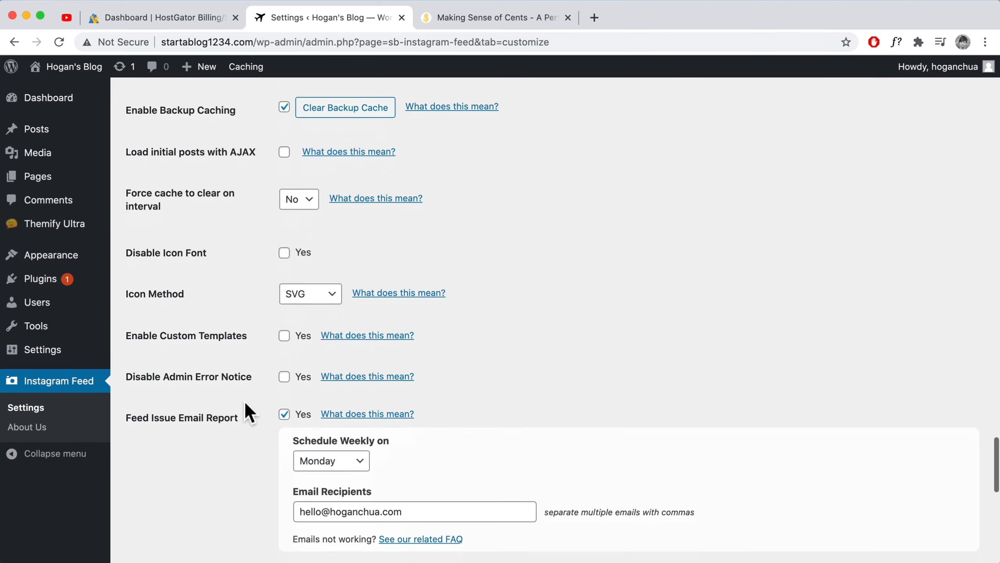
scroll(245, 402, down, 5)
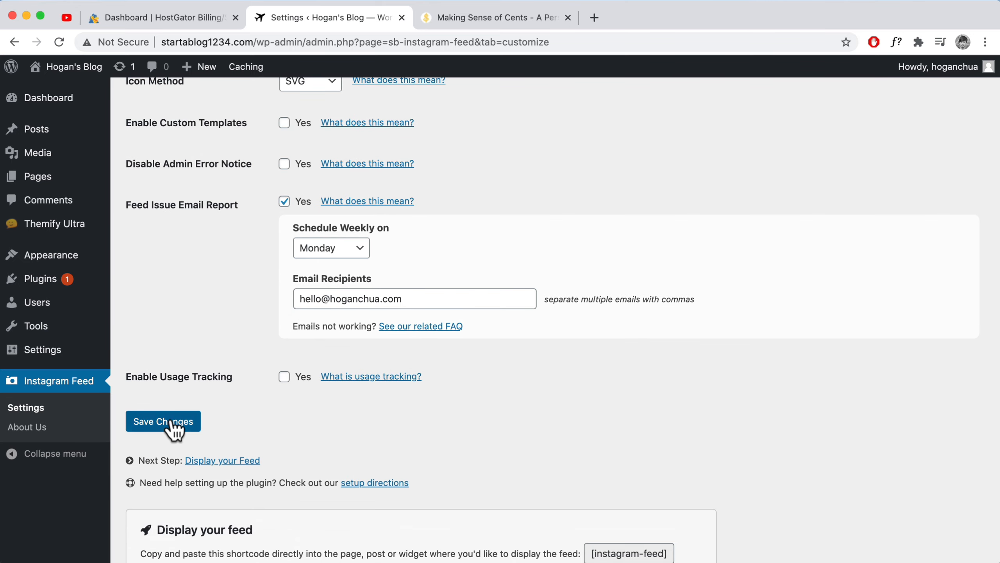
click(190, 425)
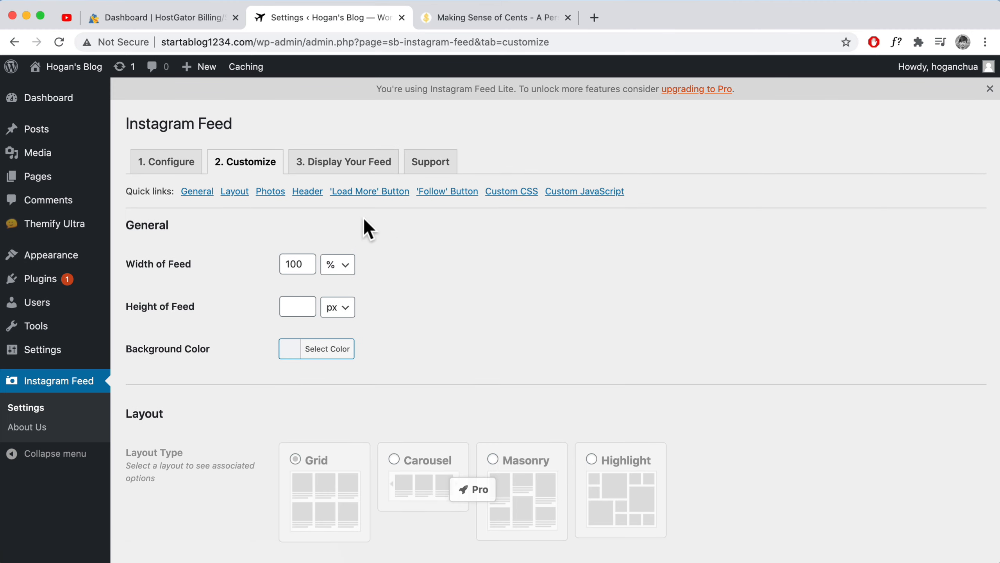
Step: Copy the [instagram-feed] shortcode from the '3. Display Your Feed' tab
click(357, 167)
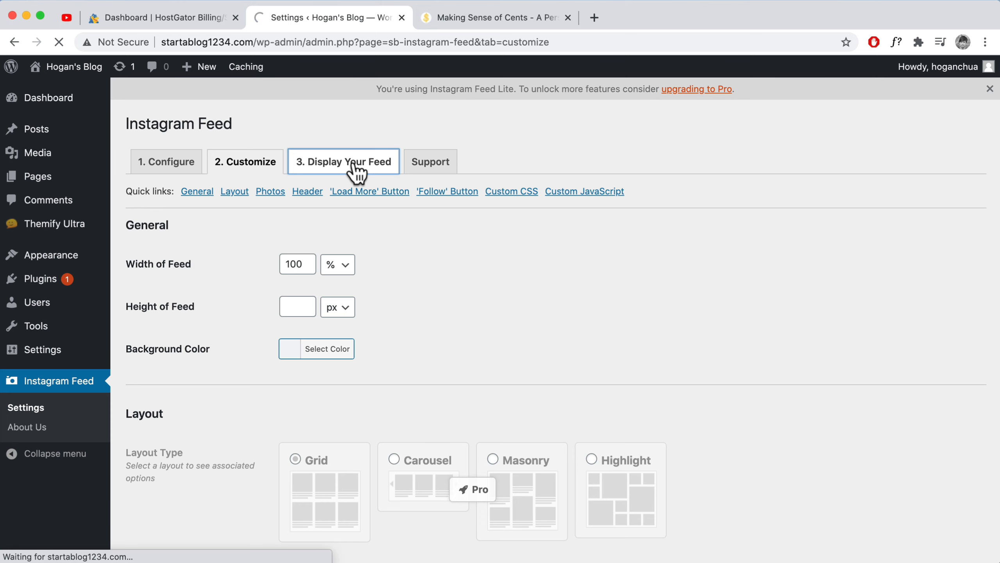
drag(214, 252, 137, 251)
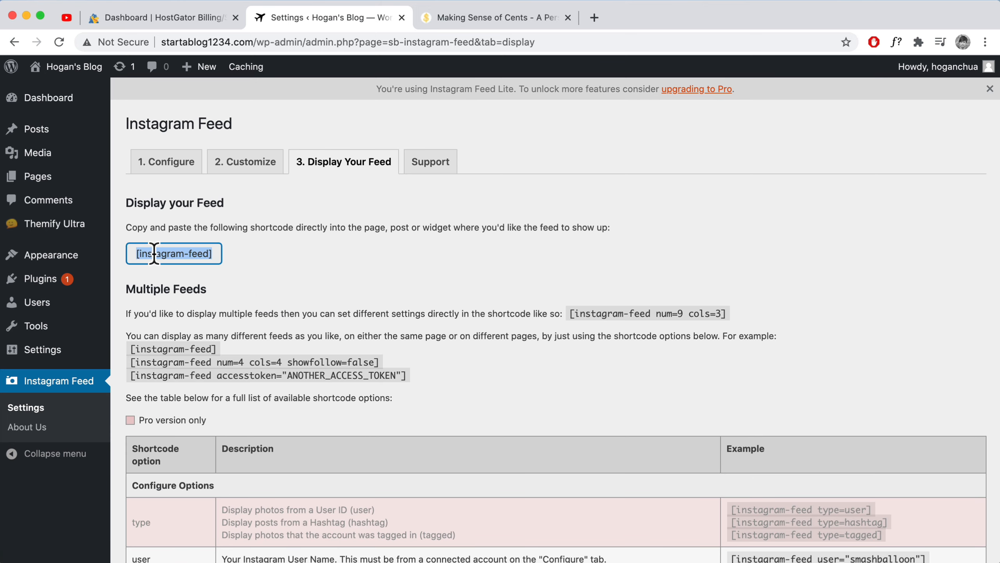
right_click(154, 253)
click(180, 285)
Step: Review the multiple-feeds shortcode examples, then visit the blog's public front page
drag(569, 313, 727, 314)
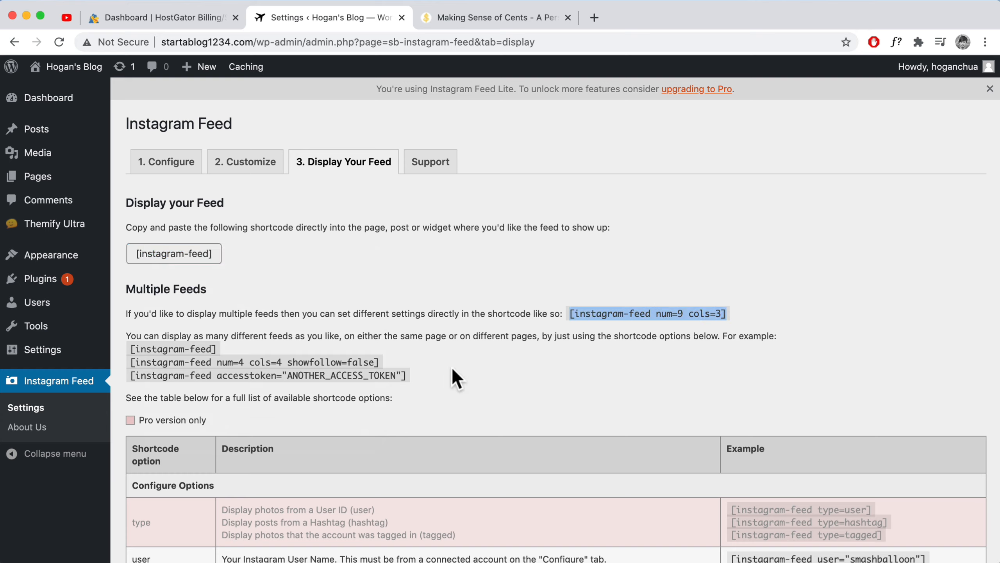
drag(187, 314, 722, 313)
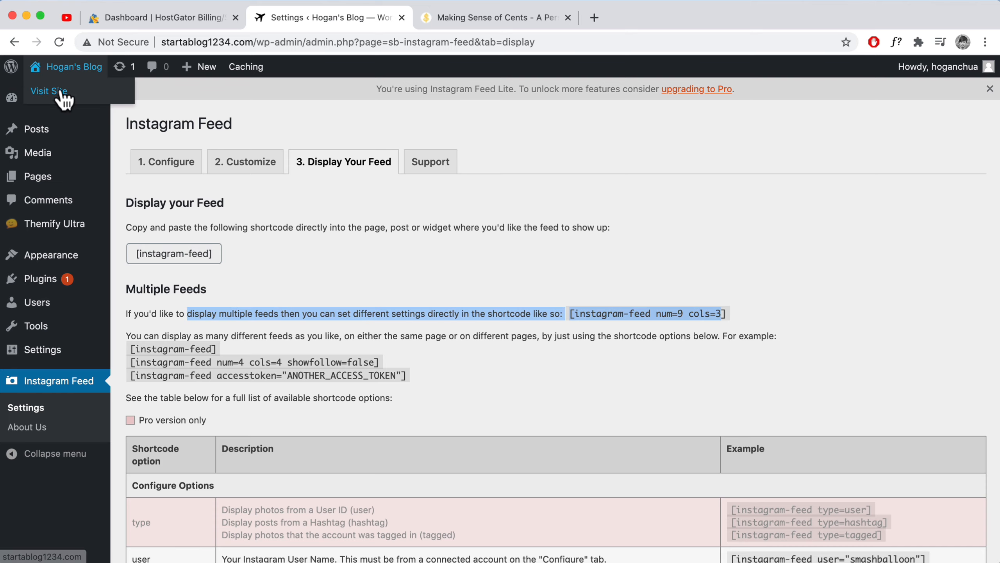
click(59, 96)
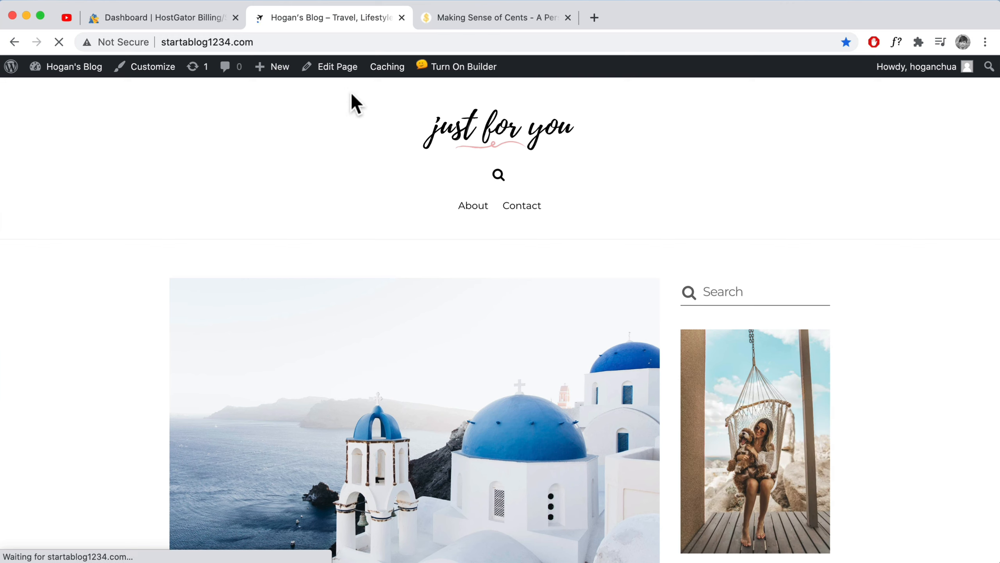
Step: Turn on the builder for the front page and insert a one-column row below the post
click(464, 67)
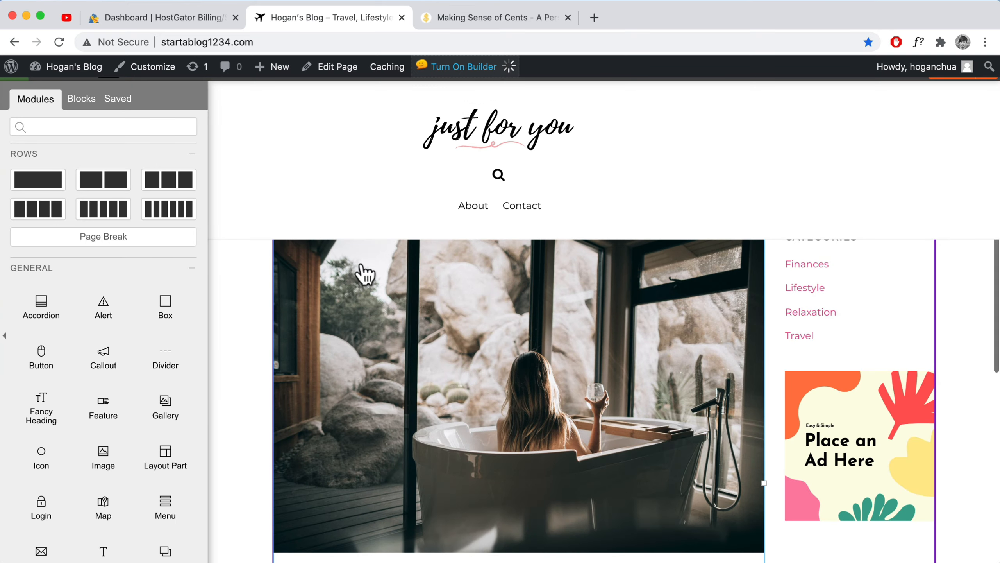
scroll(549, 298, down, 10)
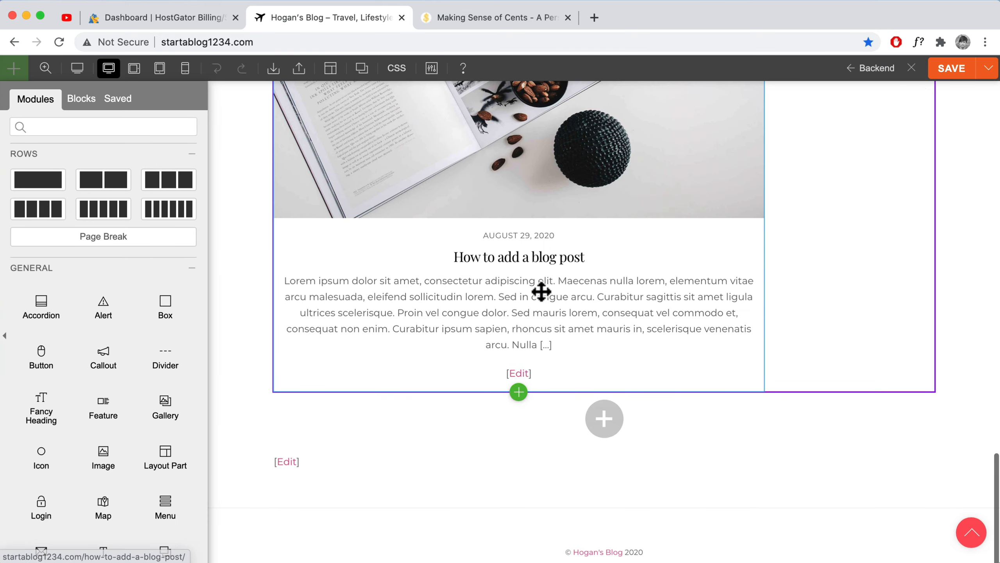
drag(118, 398, 445, 364)
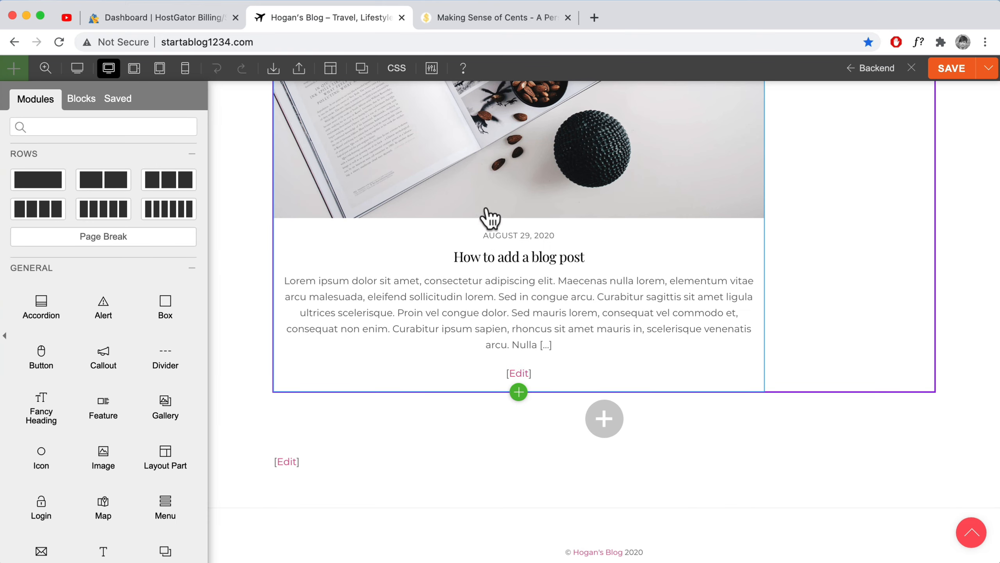
drag(505, 256, 508, 260)
click(604, 419)
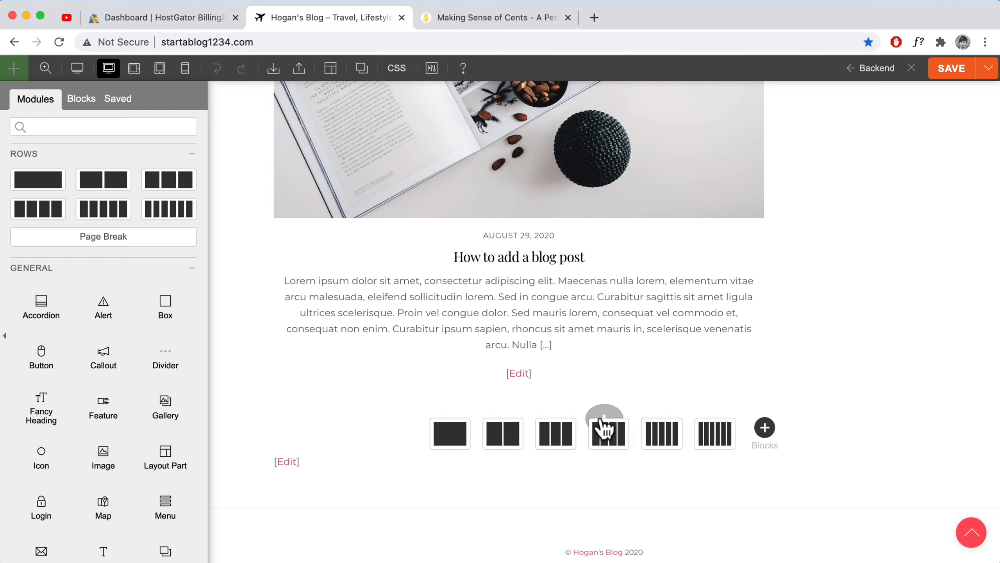
click(458, 425)
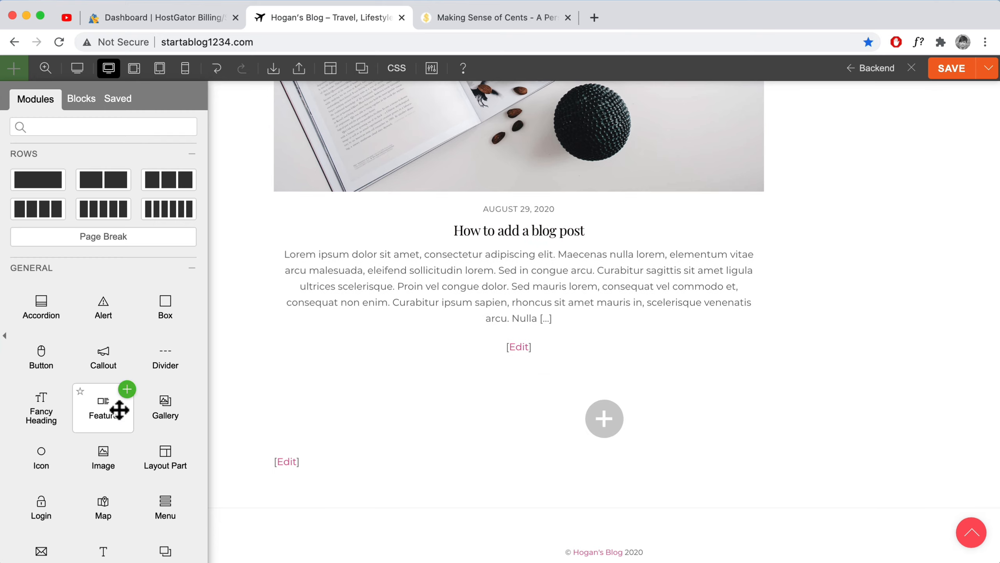
Step: Drop a Text module into the new row and replace its placeholder with the [instagram-feed] shortcode
scroll(67, 343, down, 7)
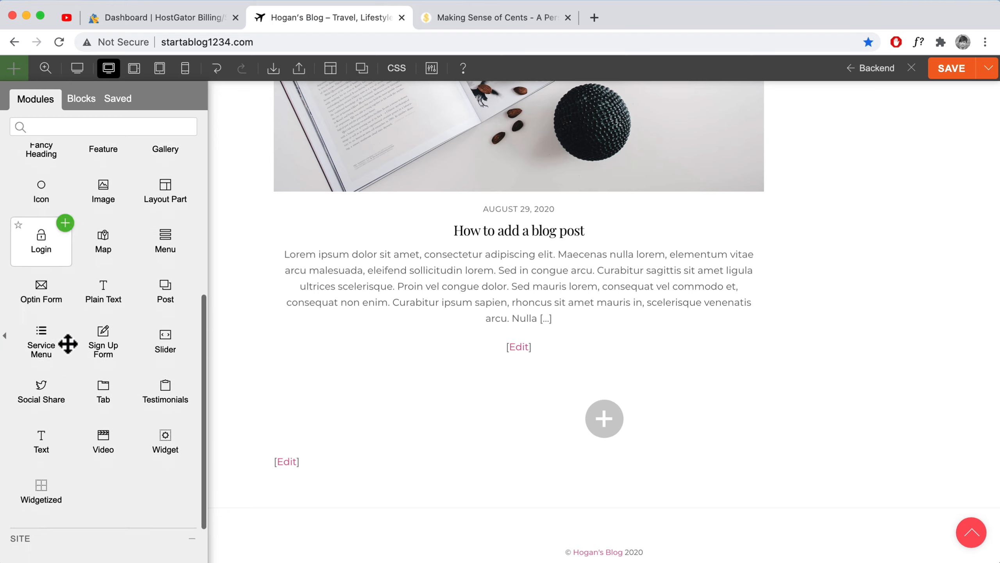
drag(47, 412, 539, 397)
click(125, 259)
key(super+a)
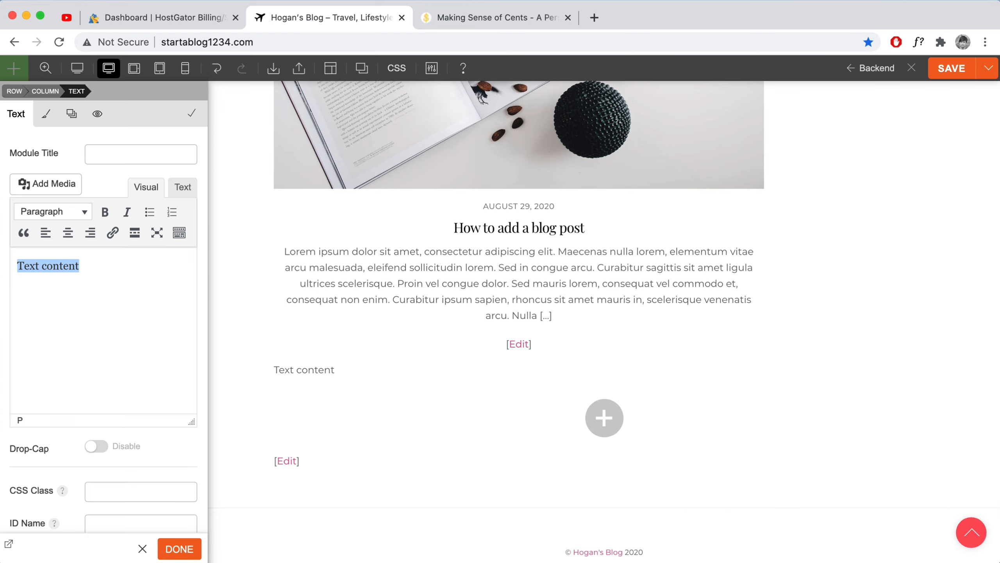
right_click(33, 271)
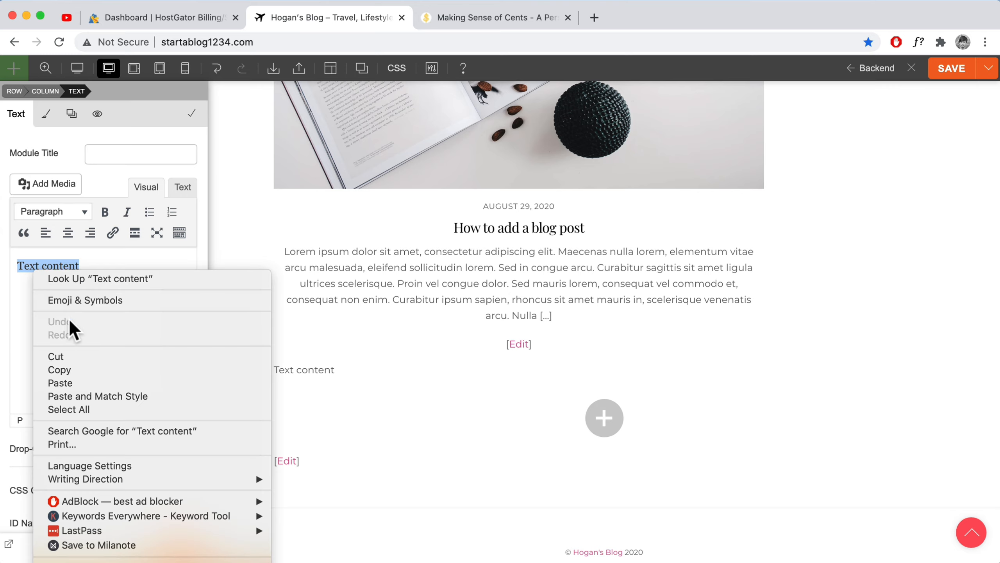
click(61, 383)
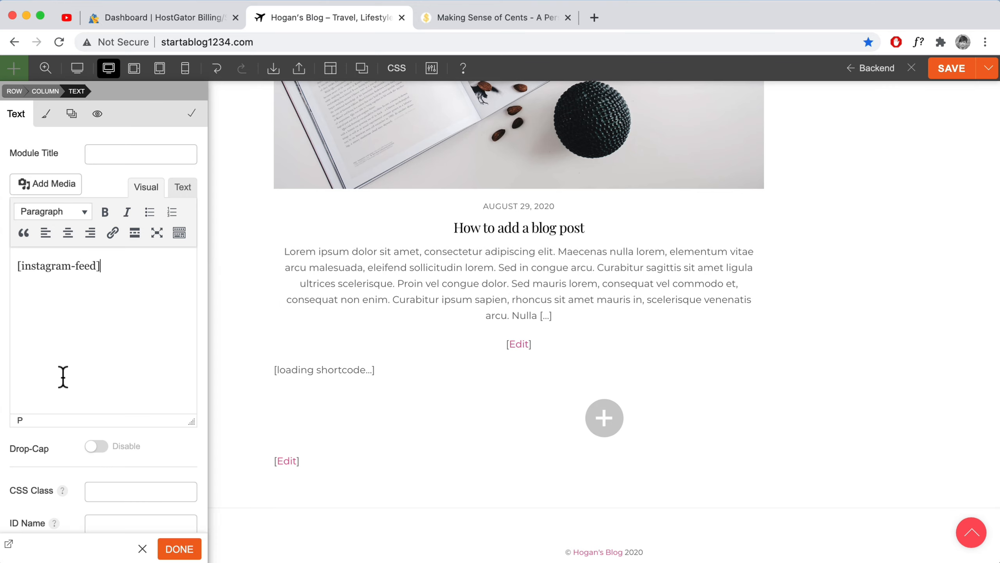
click(179, 548)
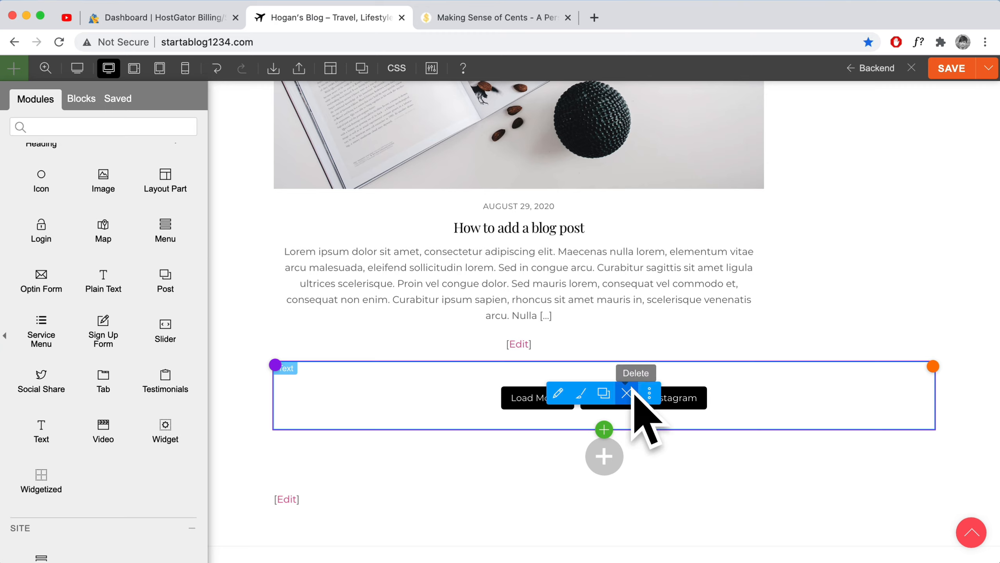
Step: Save the layout, close the builder, and check the Instagram photo grid on the page
click(944, 84)
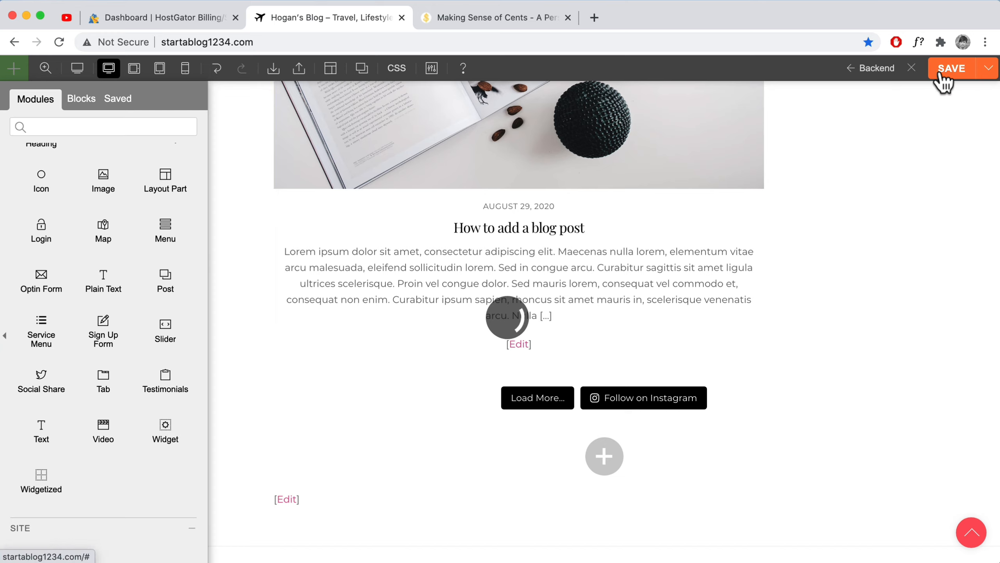
click(912, 69)
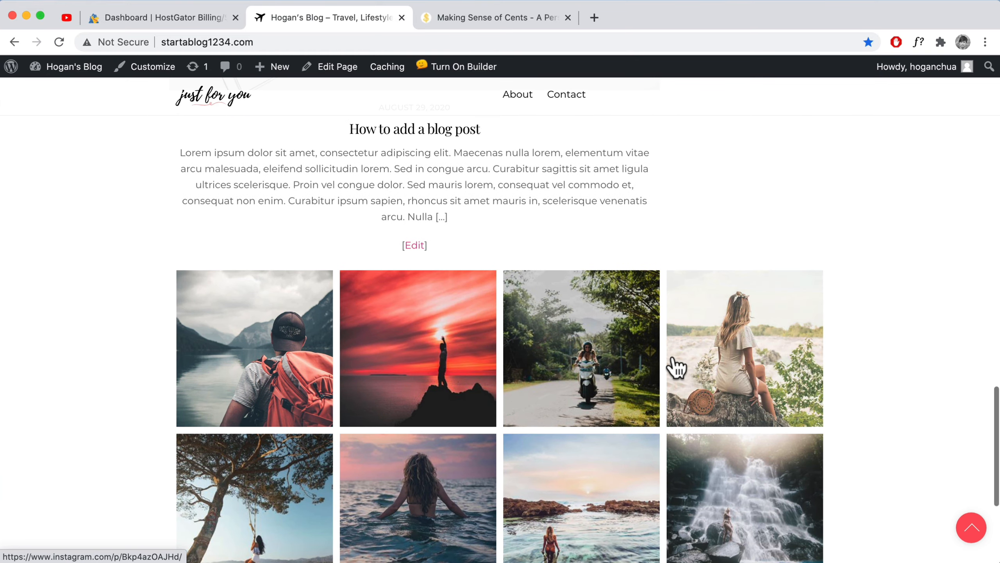
scroll(672, 358, down, 6)
scroll(673, 359, up, 4)
scroll(673, 360, down, 4)
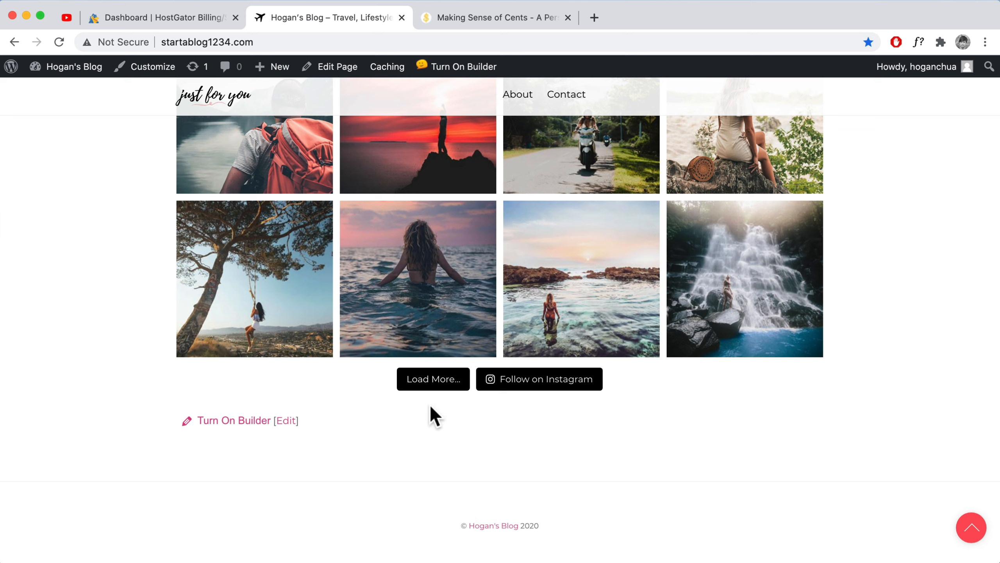
Step: Go to the Social Links section of Themify Settings in the admin dashboard
mouse_move(50, 73)
click(46, 94)
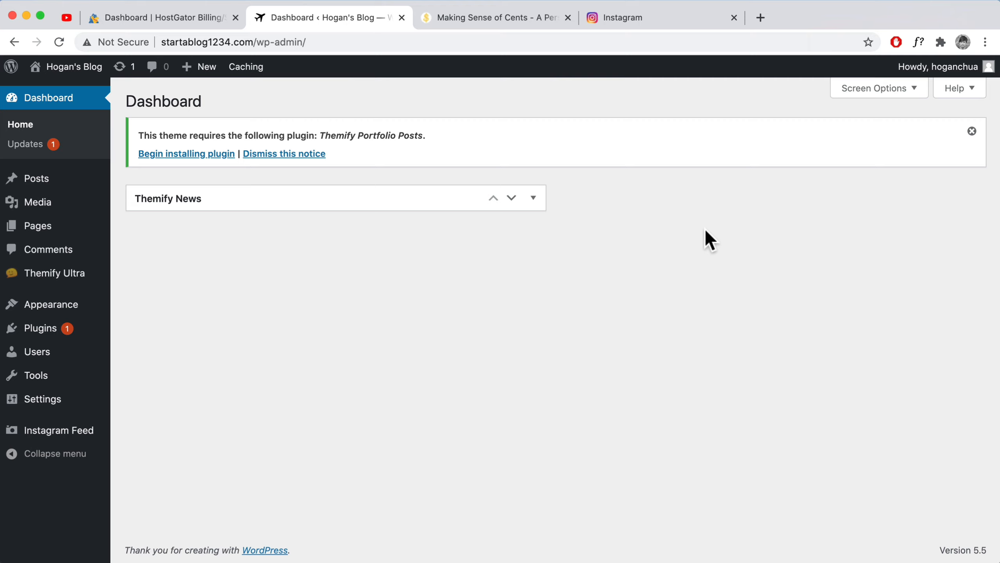
mouse_move(82, 285)
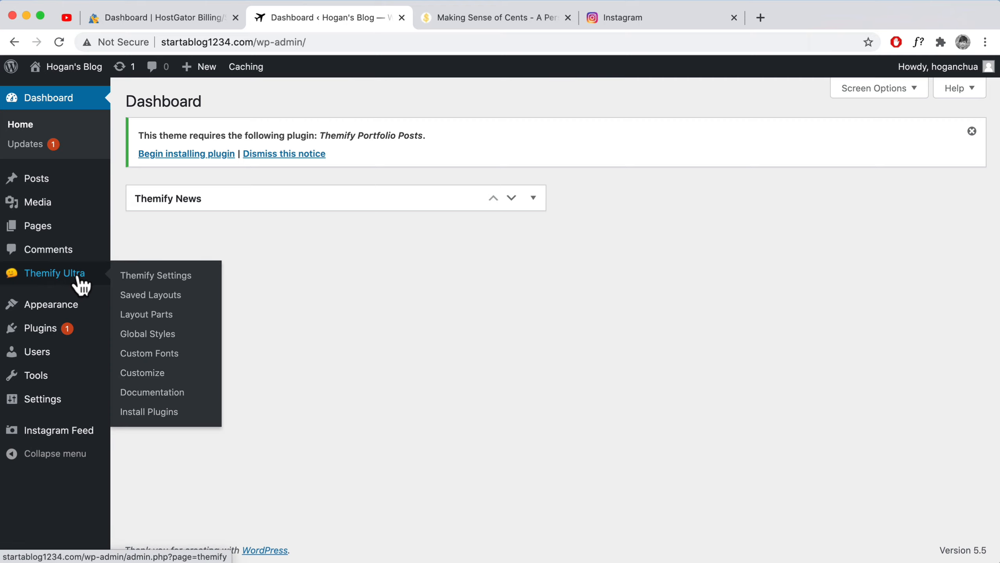
click(138, 278)
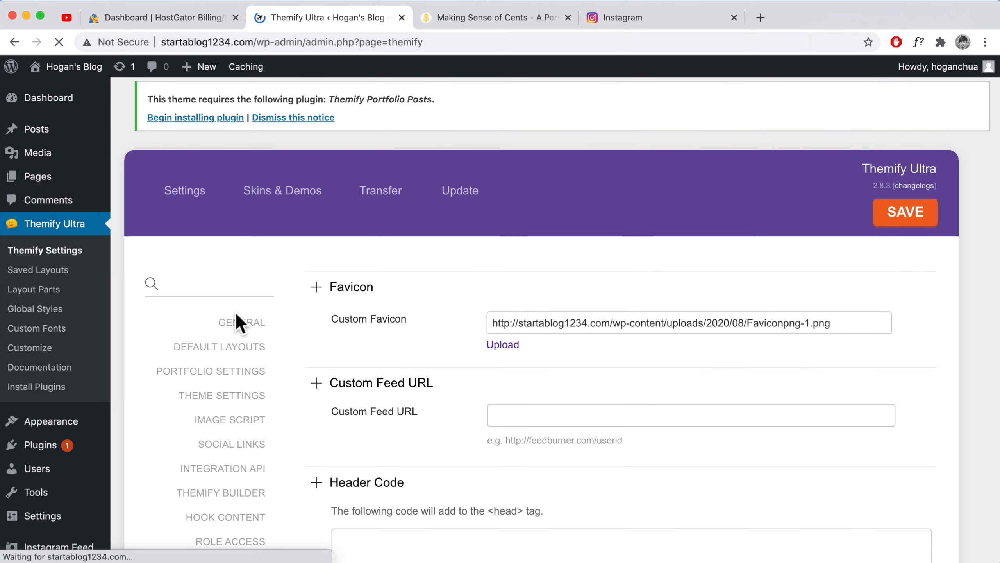
scroll(236, 310, down, 4)
click(230, 321)
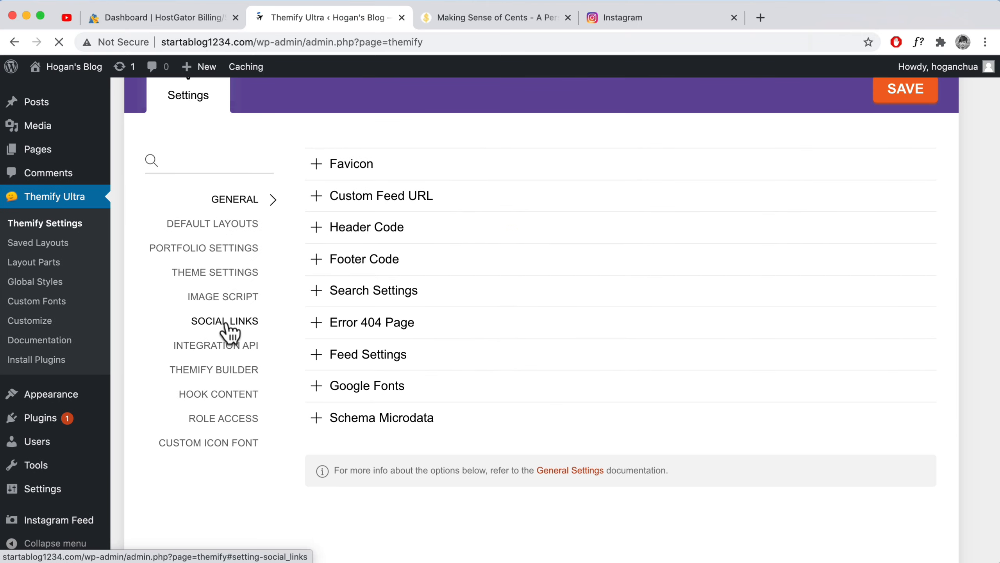
scroll(473, 328, down, 2)
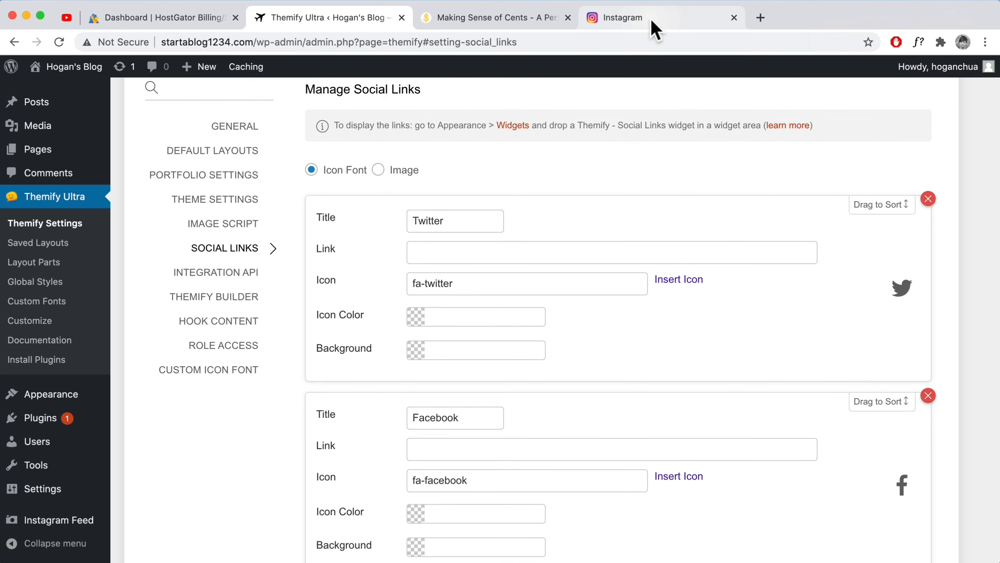
click(650, 17)
click(223, 43)
right_click(121, 42)
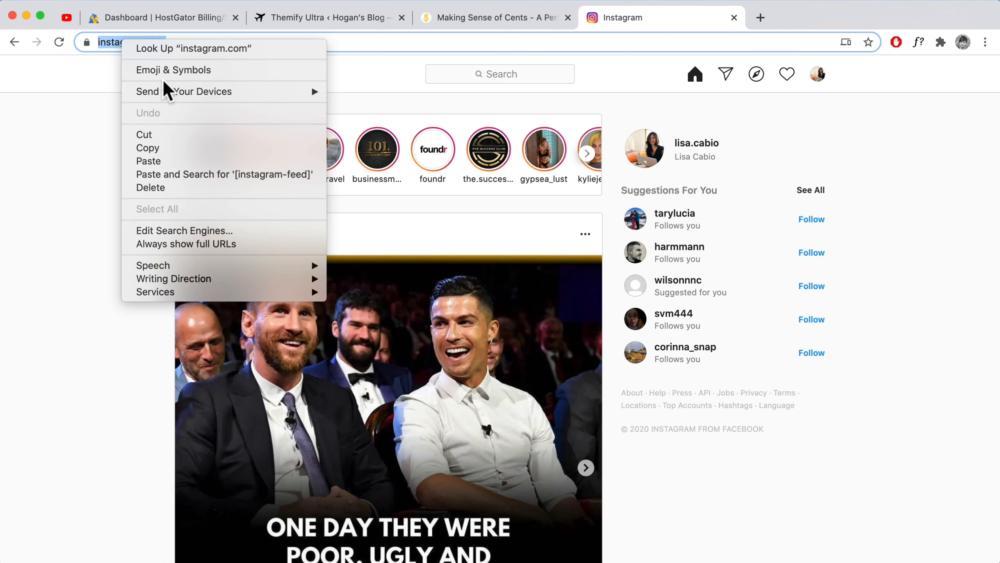
click(143, 149)
click(323, 18)
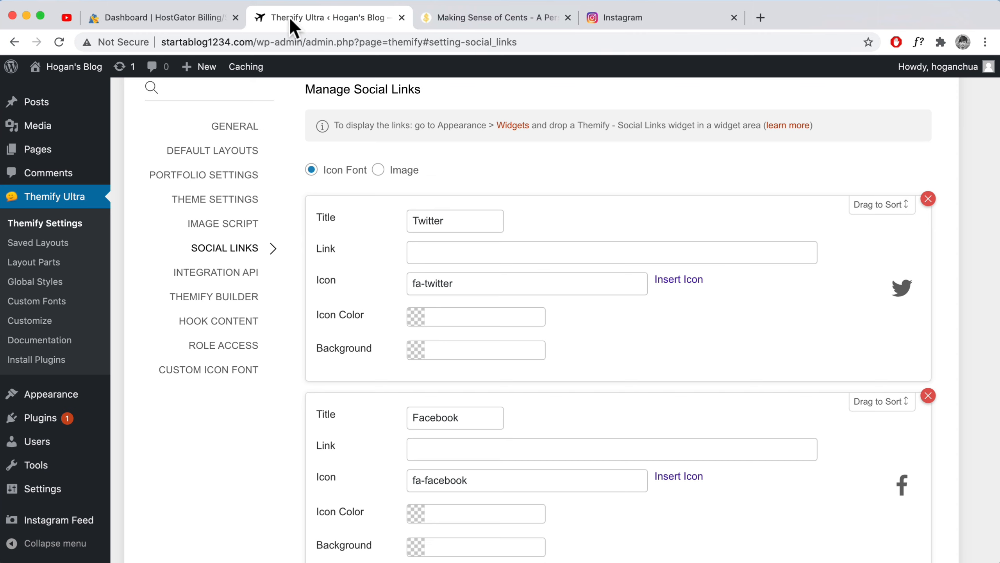
click(438, 253)
key(cmd+v)
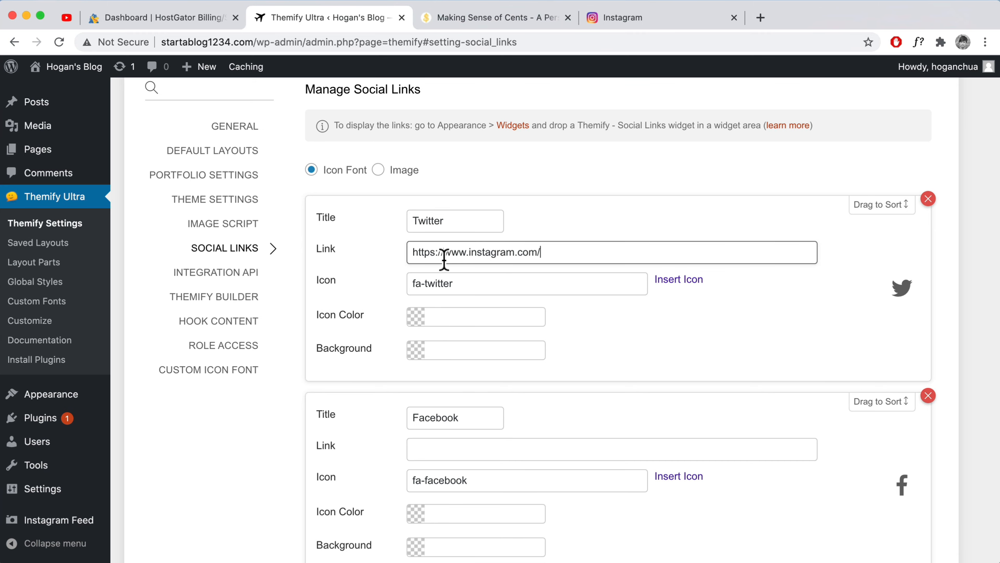
scroll(446, 271, down, 3)
click(446, 321)
scroll(449, 320, down, 8)
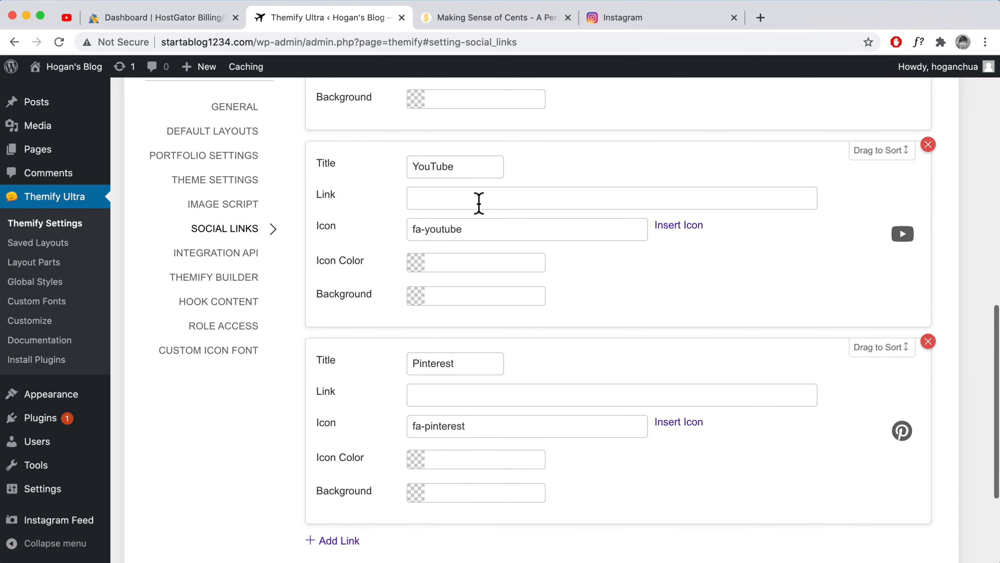
click(479, 203)
key(super+v)
scroll(457, 276, down, 3)
click(449, 304)
key(super+v)
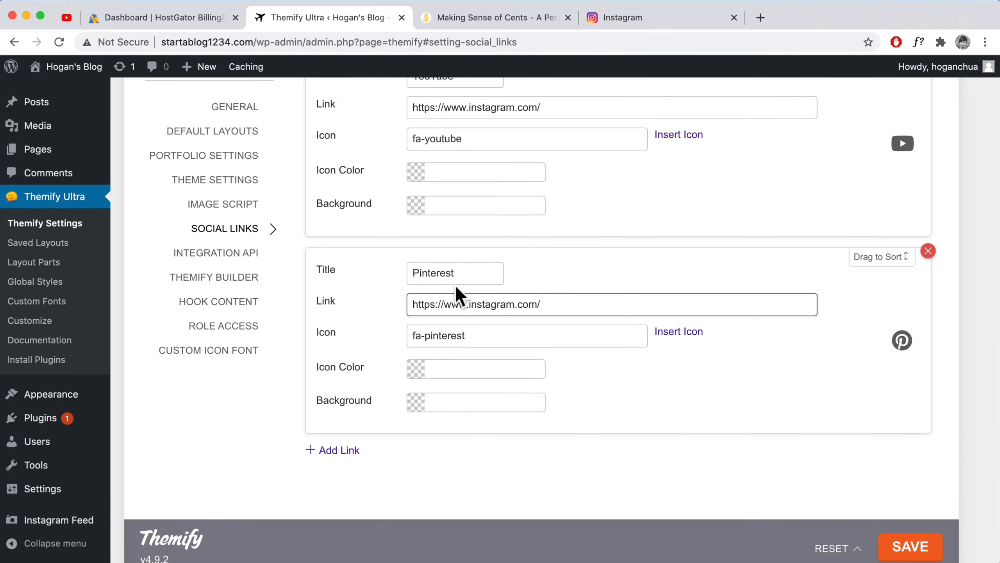
click(333, 450)
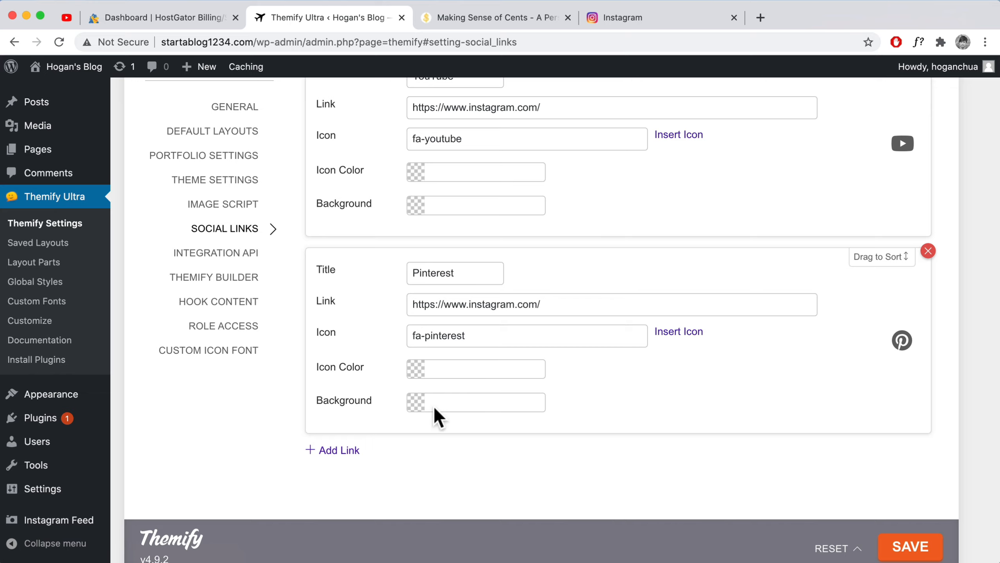
click(460, 272)
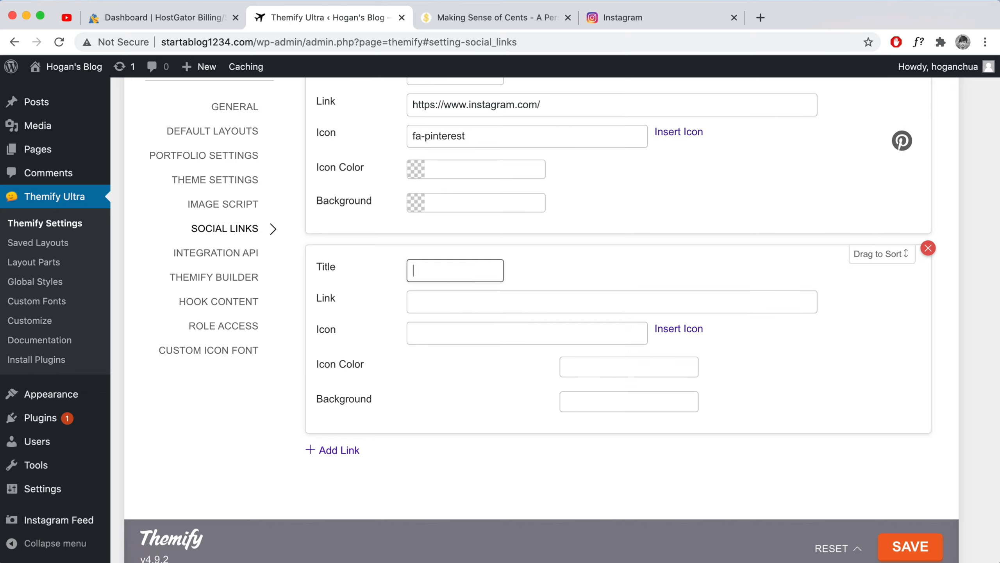
click(459, 296)
key(super+v)
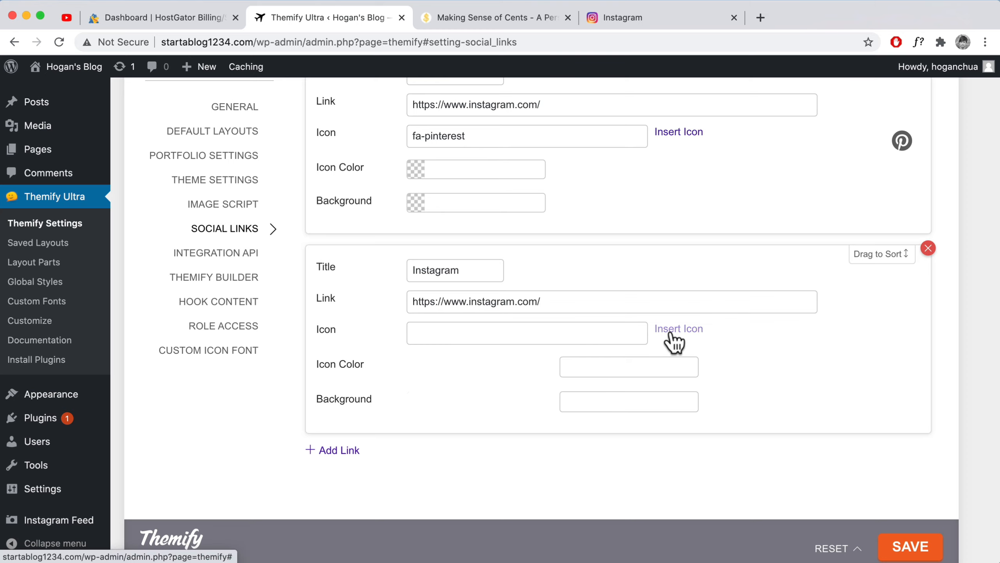
Step: Give the new link the FontAwesome fab fa-instagram icon and save the social links
click(678, 329)
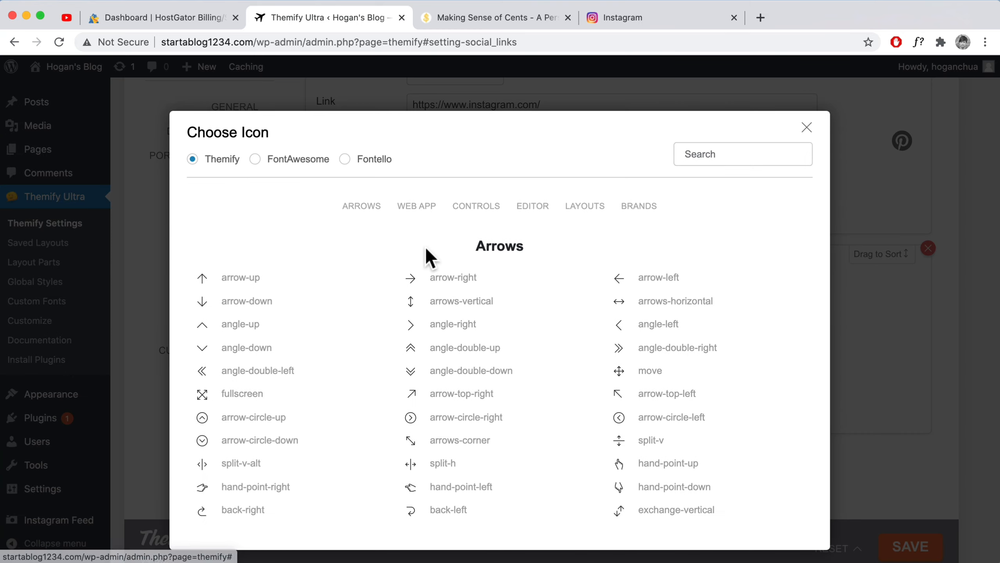
click(255, 159)
click(765, 156)
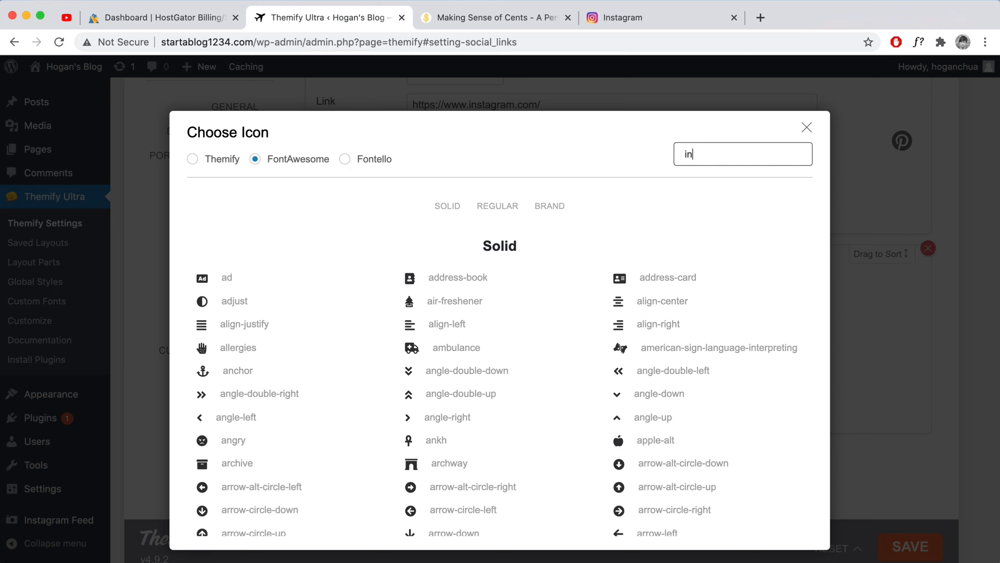
text(instagram)
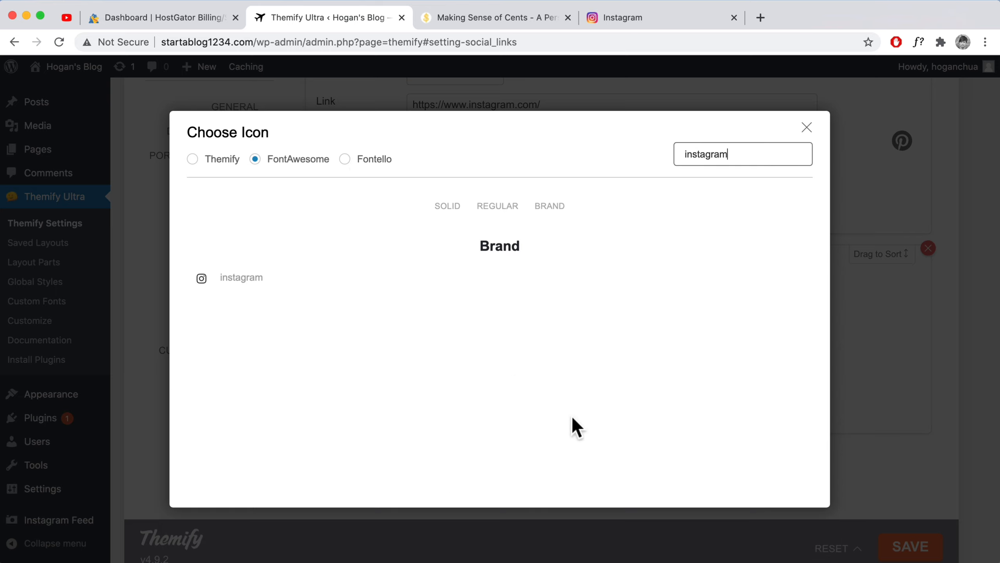
click(222, 280)
click(903, 549)
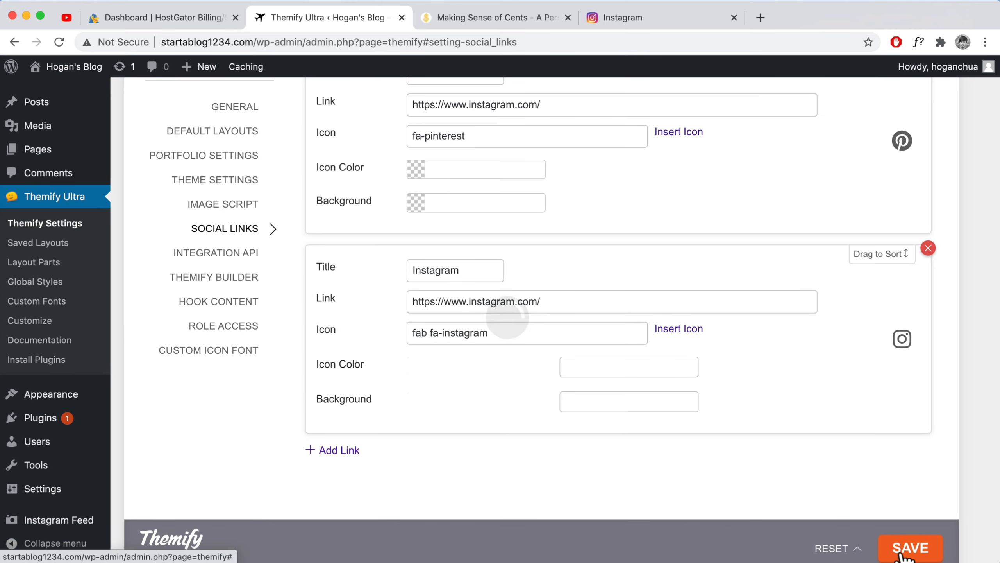
scroll(692, 384, up, 15)
scroll(517, 241, up, 5)
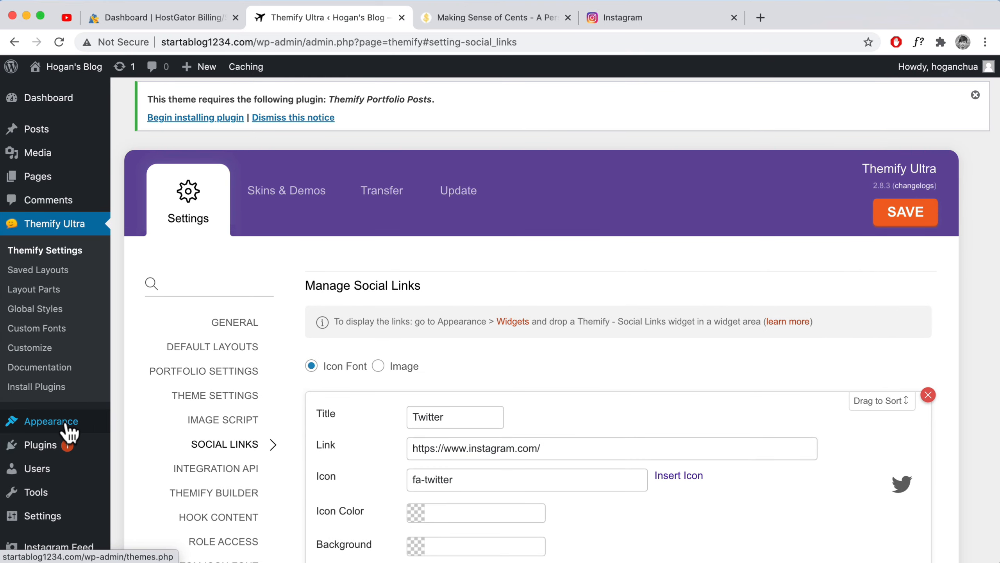
Step: Drag Themify - Social Links into the Footer Social Widget area, tick Open link in new window, and save
mouse_move(63, 425)
click(140, 465)
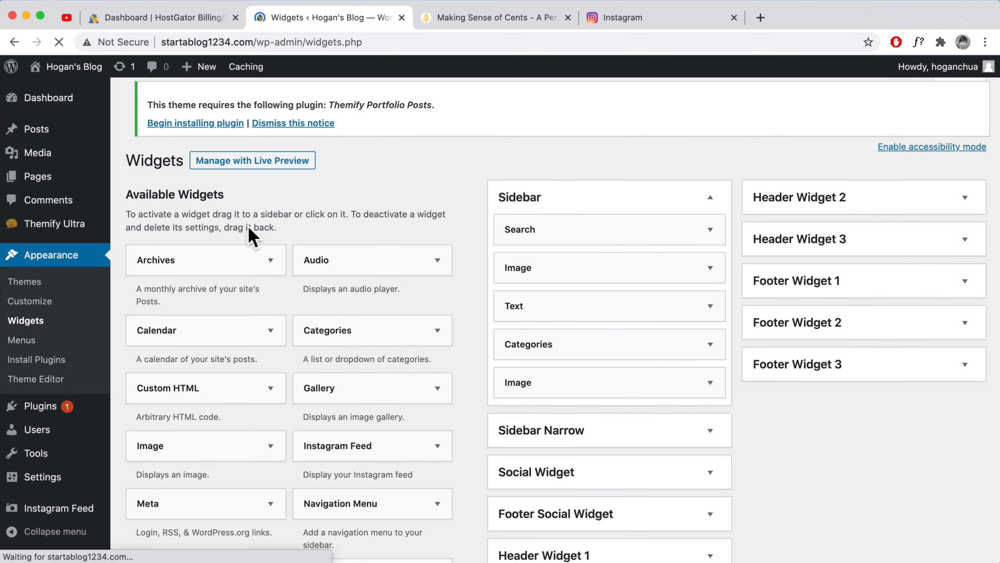
scroll(223, 224, down, 20)
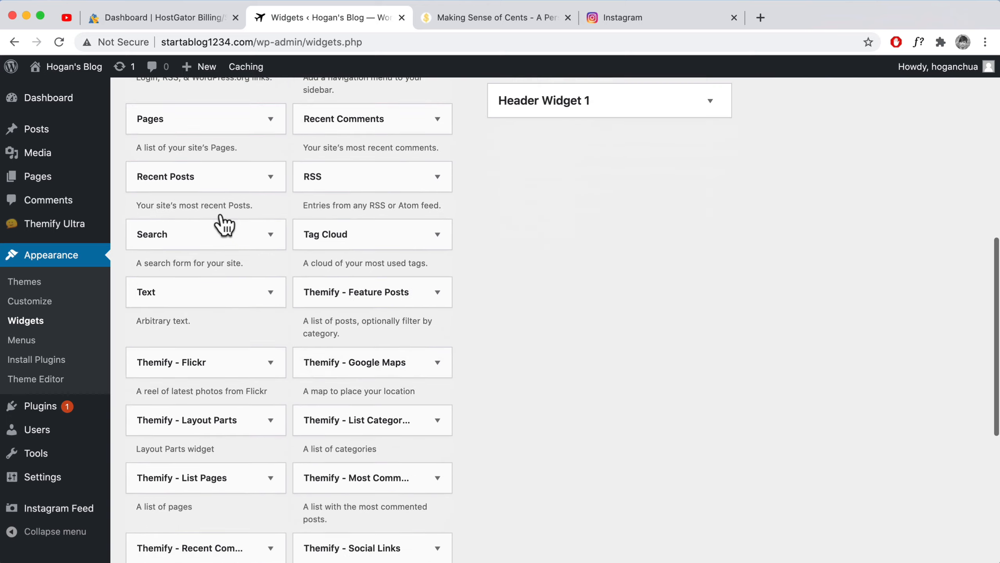
drag(326, 229, 542, 279)
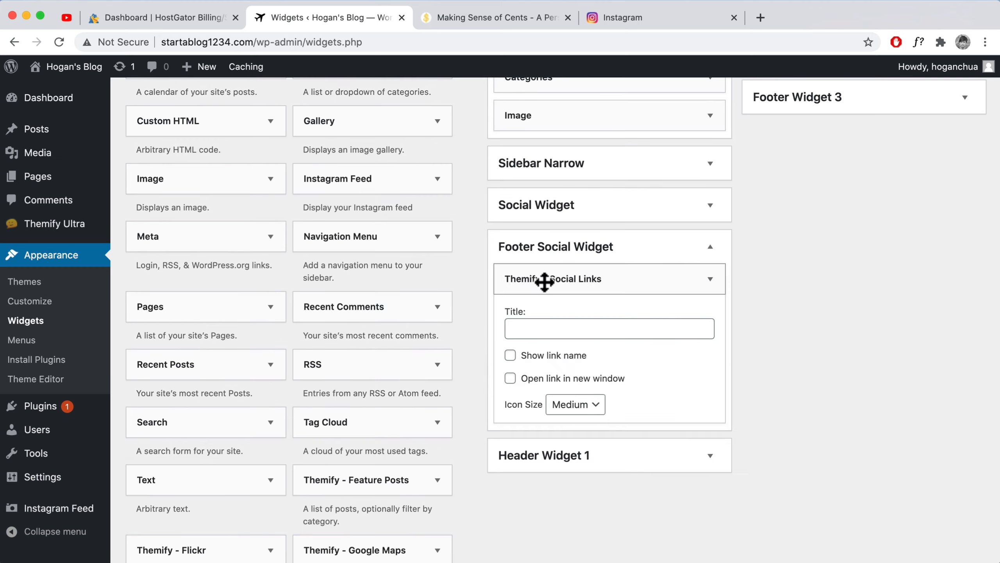
click(510, 378)
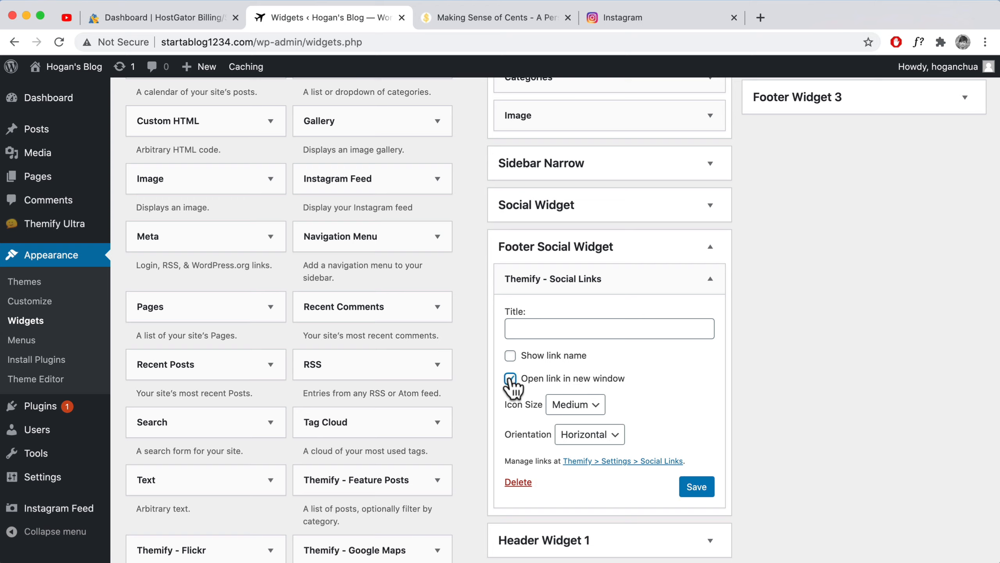
click(695, 487)
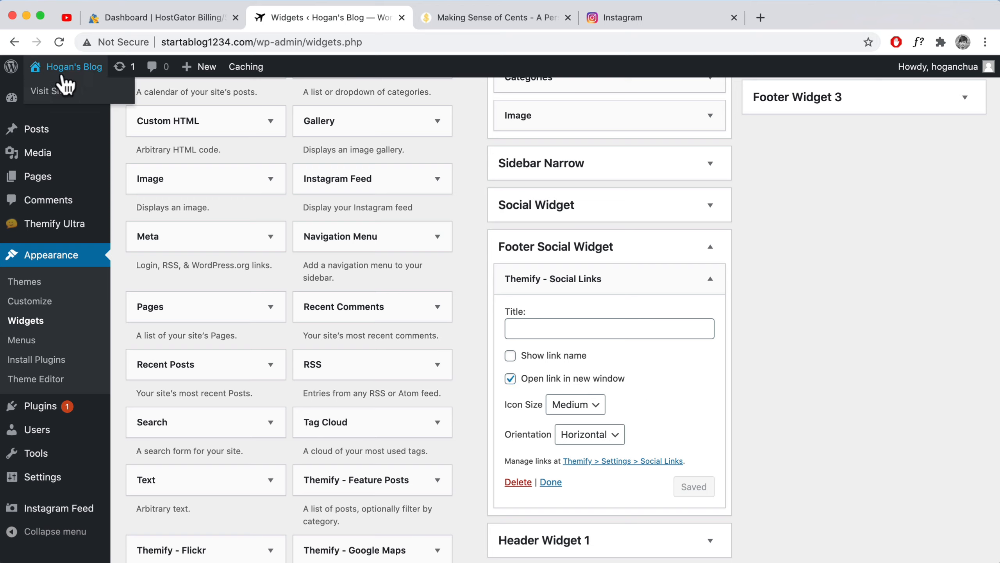
Step: Open the live blog and scroll through it to check the result
click(54, 94)
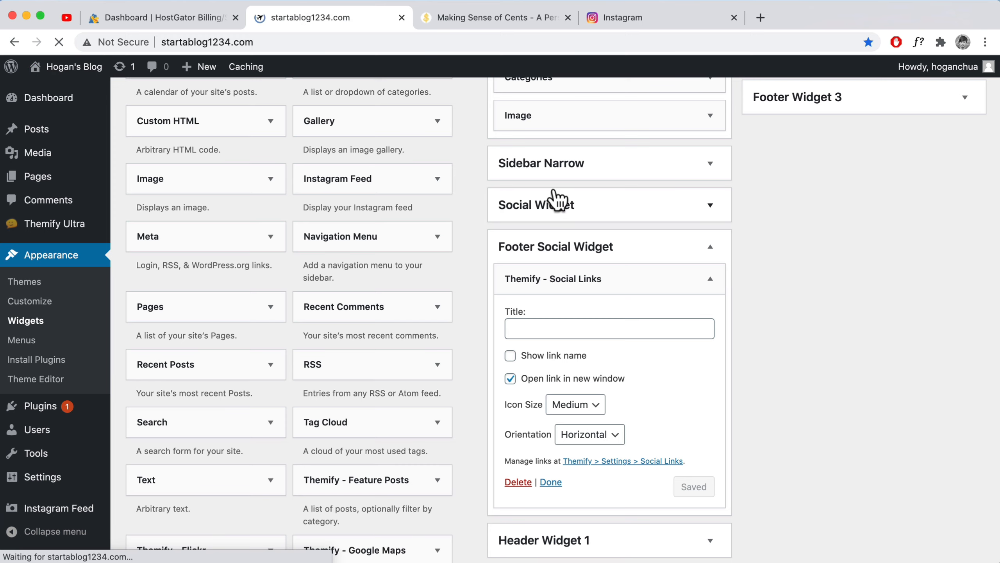
scroll(564, 182, down, 10)
scroll(566, 186, down, 15)
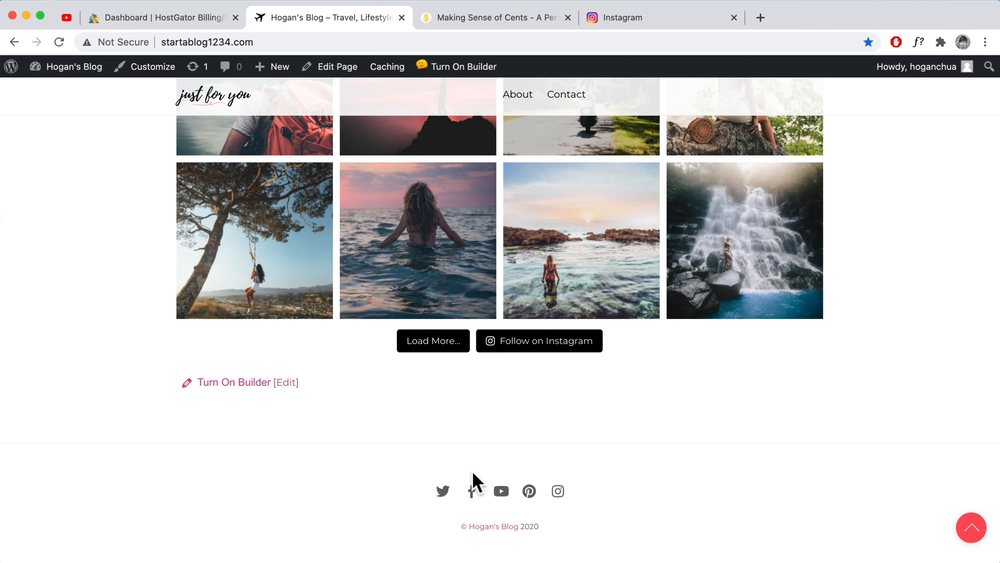
scroll(697, 384, up, 5)
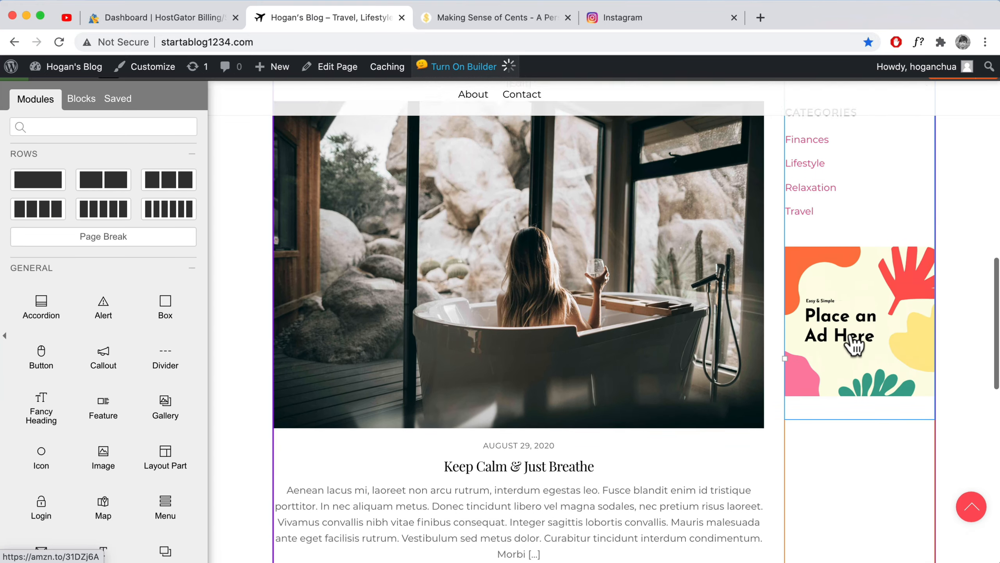
scroll(129, 292, down, 5)
scroll(130, 287, down, 3)
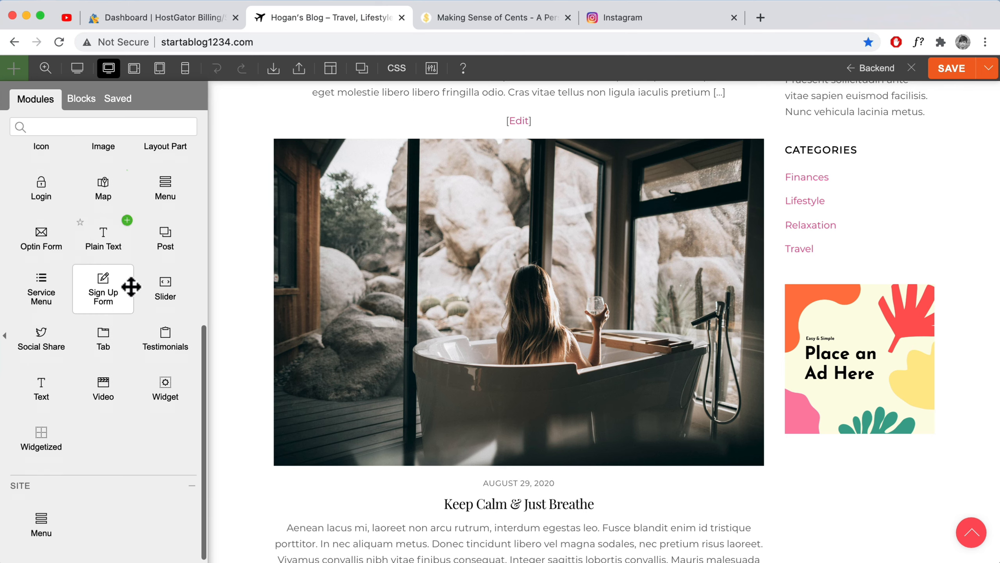
Step: Add a Themify - Social Links widget to the sidebar with links opening in a new window
drag(157, 372, 843, 472)
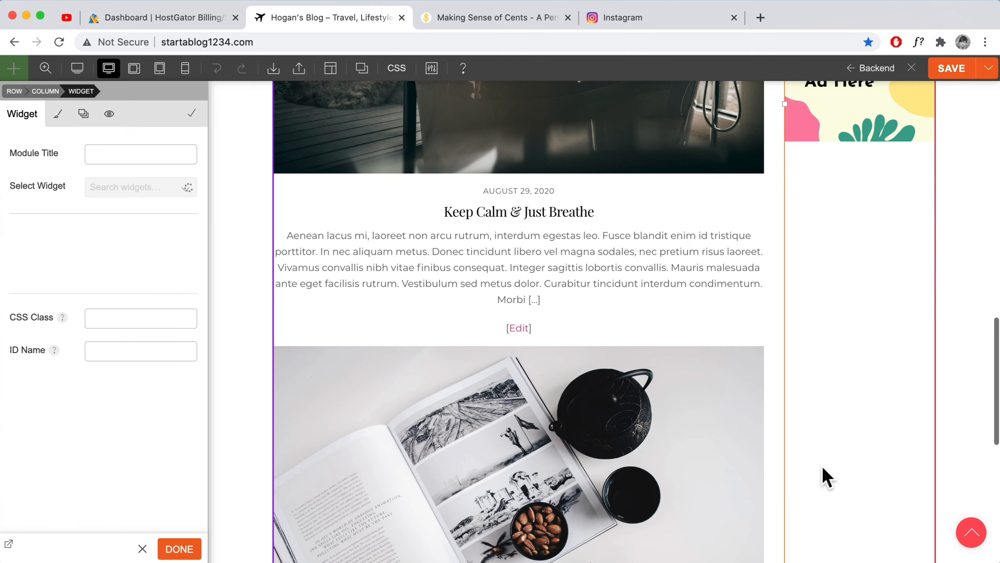
click(134, 185)
scroll(125, 272, down, 10)
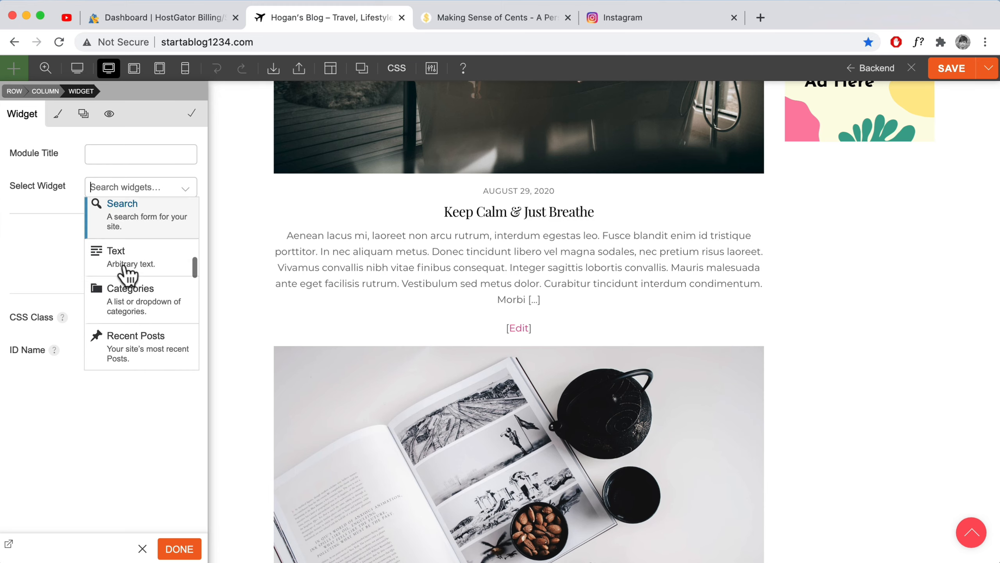
scroll(134, 291, up, 2)
scroll(138, 306, up, 5)
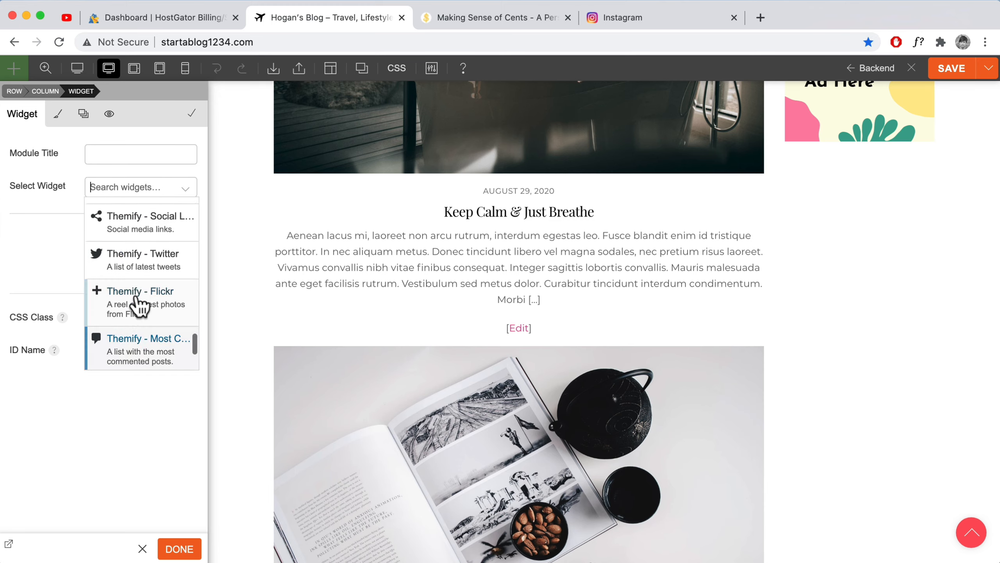
click(140, 288)
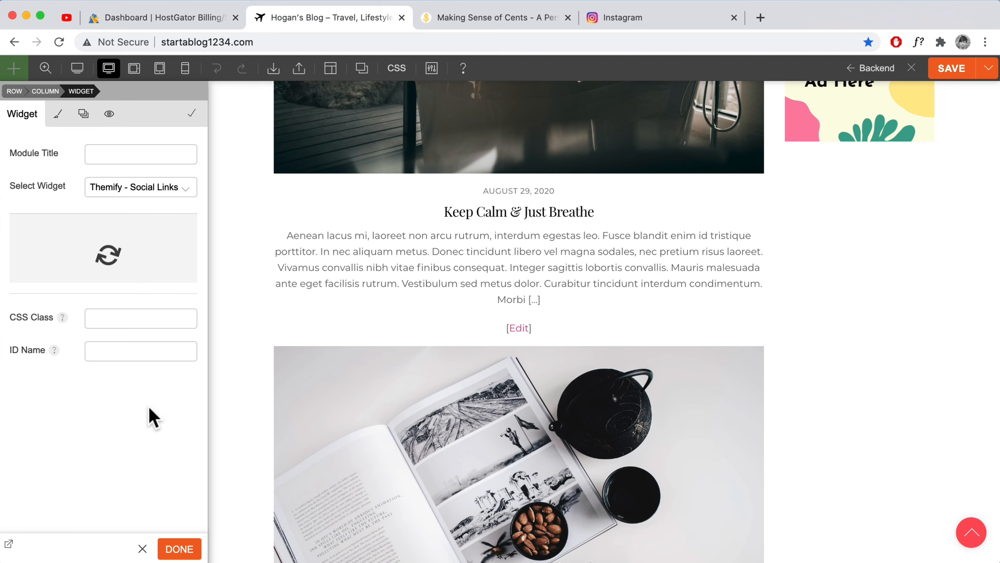
click(26, 301)
click(180, 549)
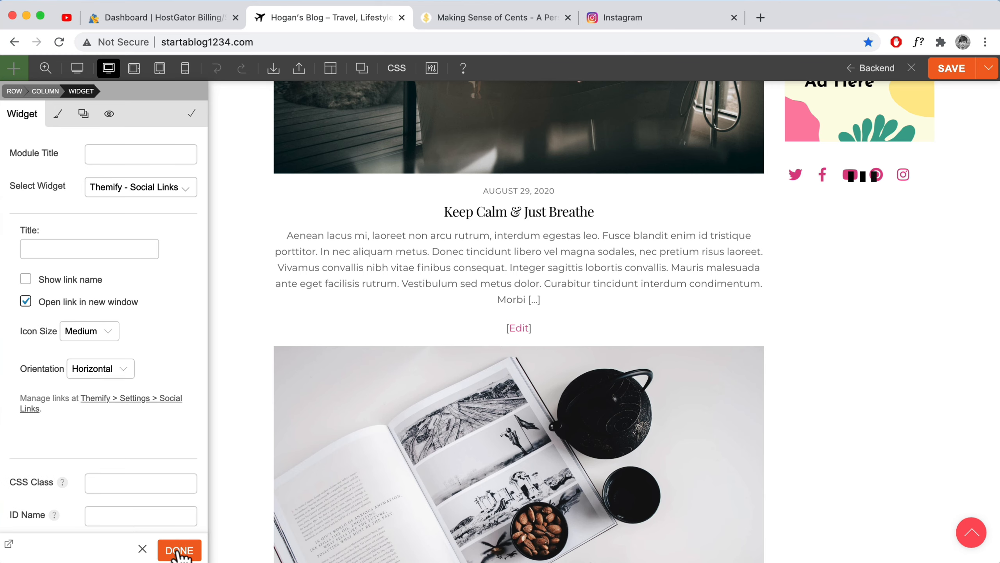
Step: Set the widget's Font text align to Center, then save and exit the builder
scroll(898, 321, up, 4)
mouse_move(886, 342)
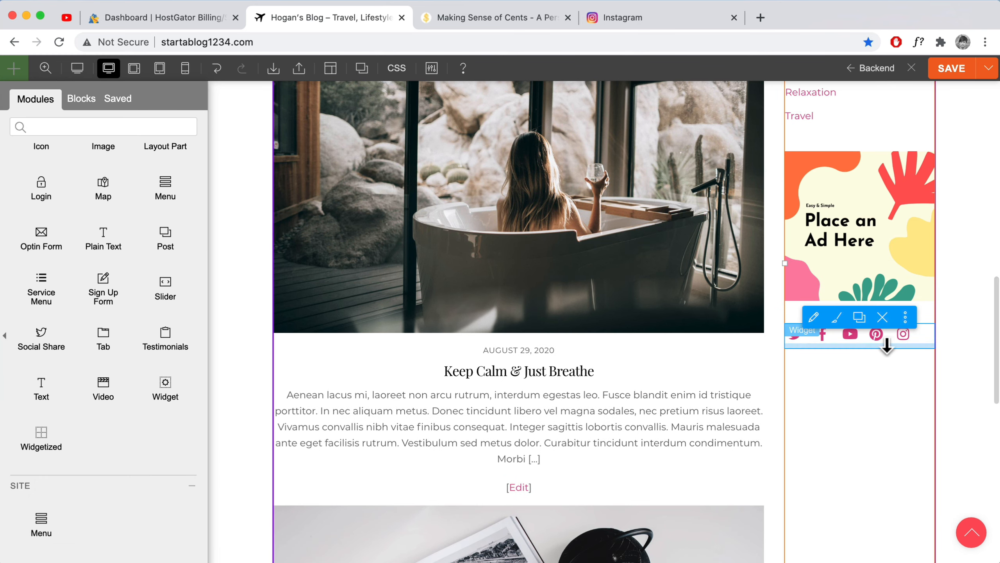
click(836, 318)
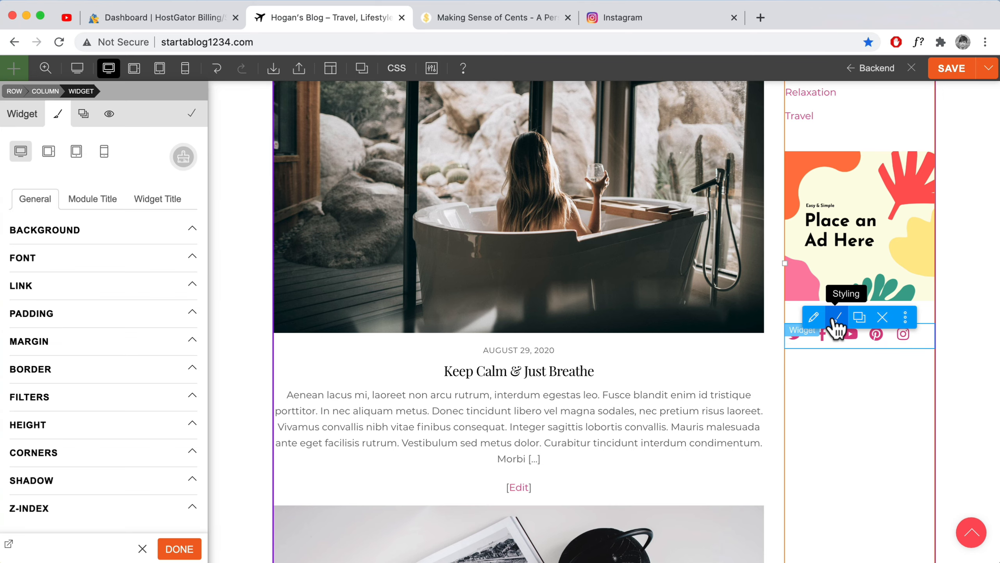
click(66, 261)
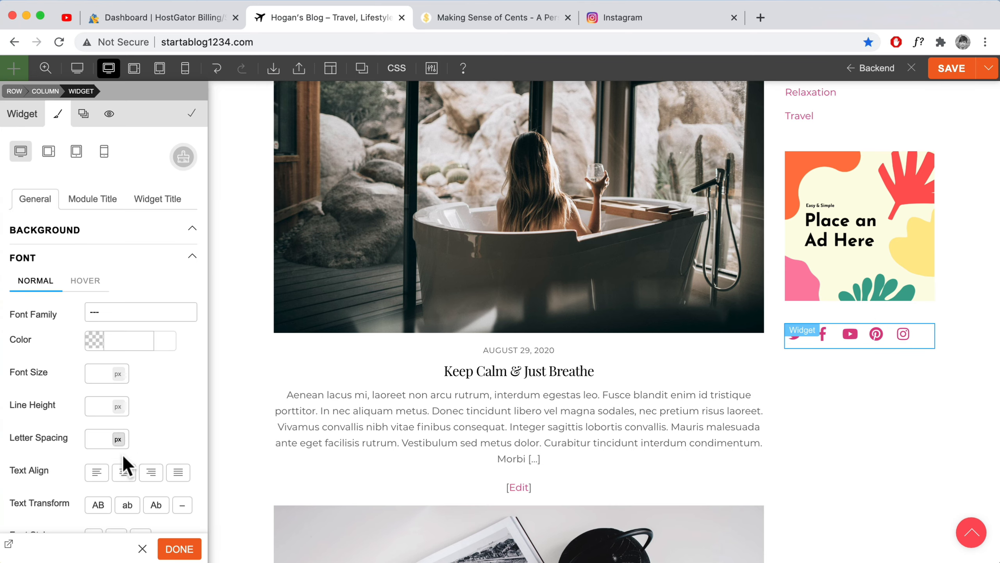
click(124, 472)
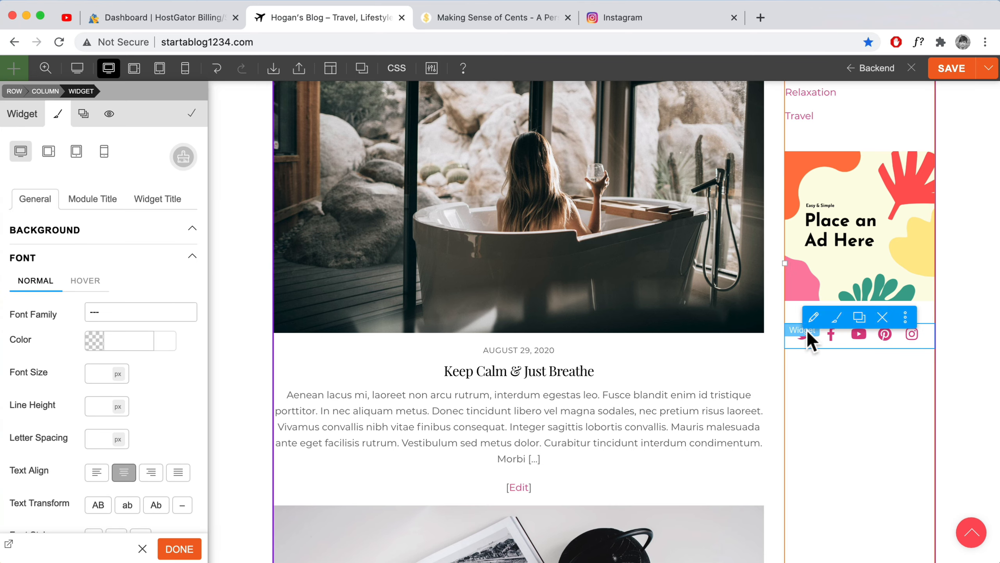
click(179, 551)
click(956, 81)
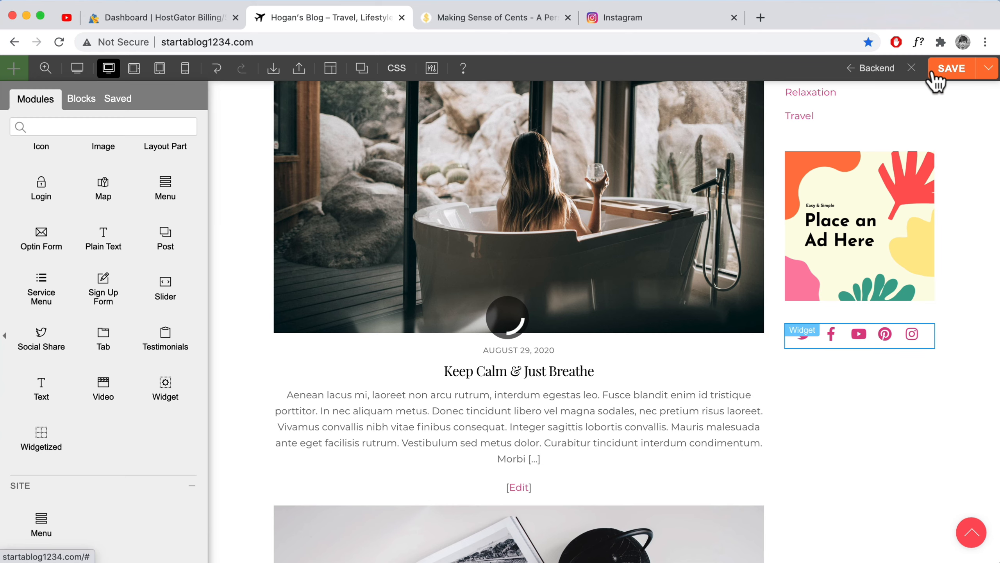
click(912, 69)
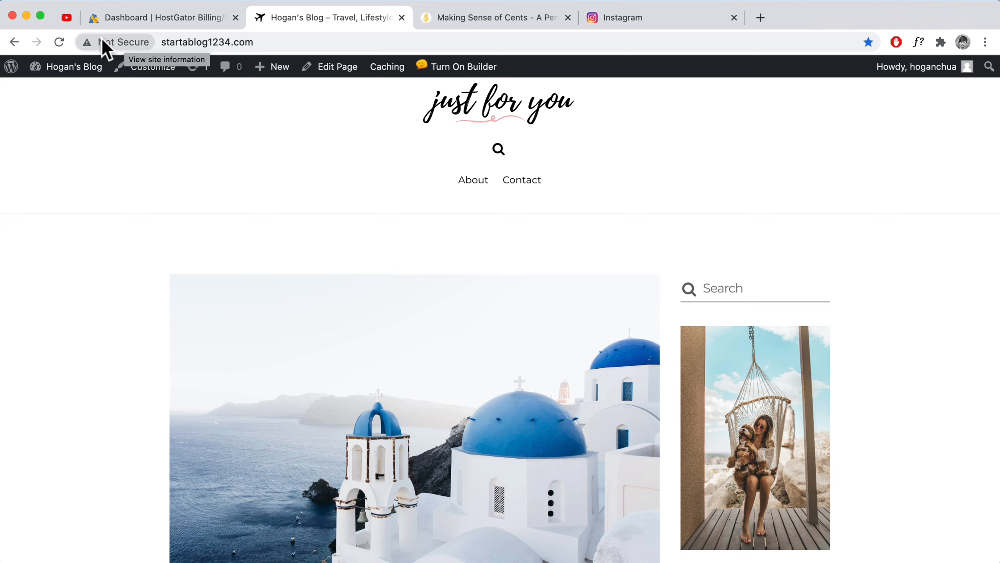
Step: Glance at the Making Sense of Cents site, then go to the blog's installed plugins list
click(441, 19)
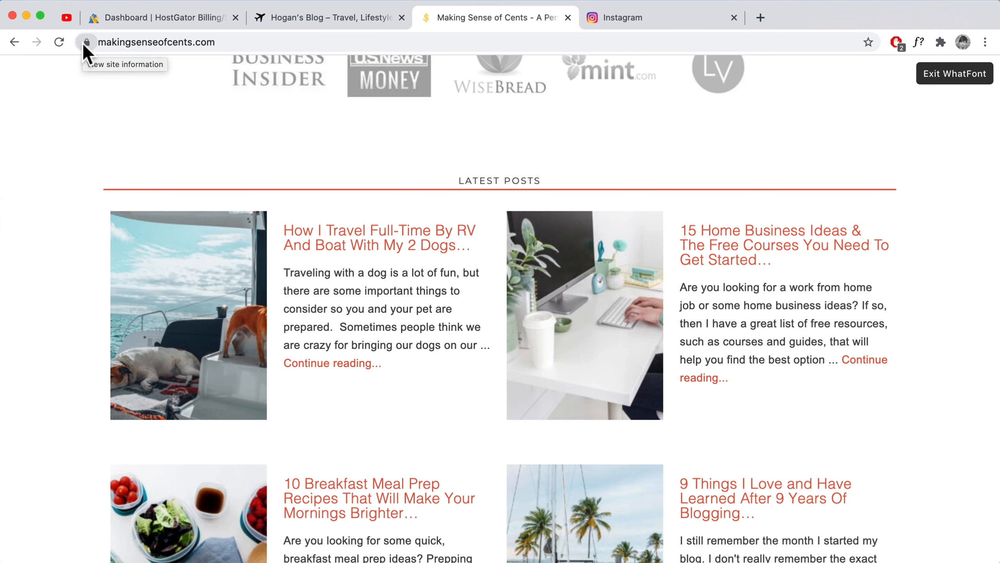
click(322, 20)
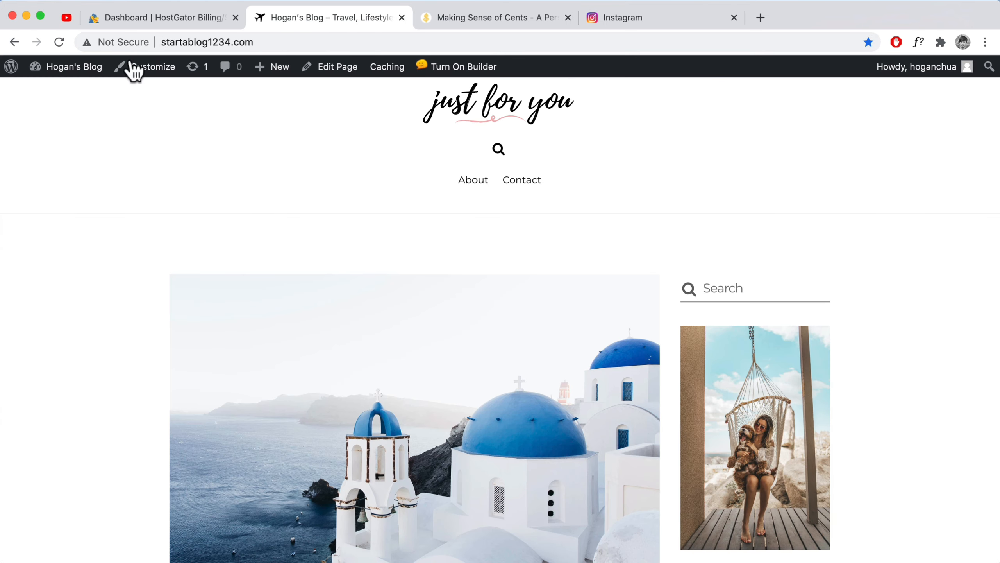
mouse_move(59, 68)
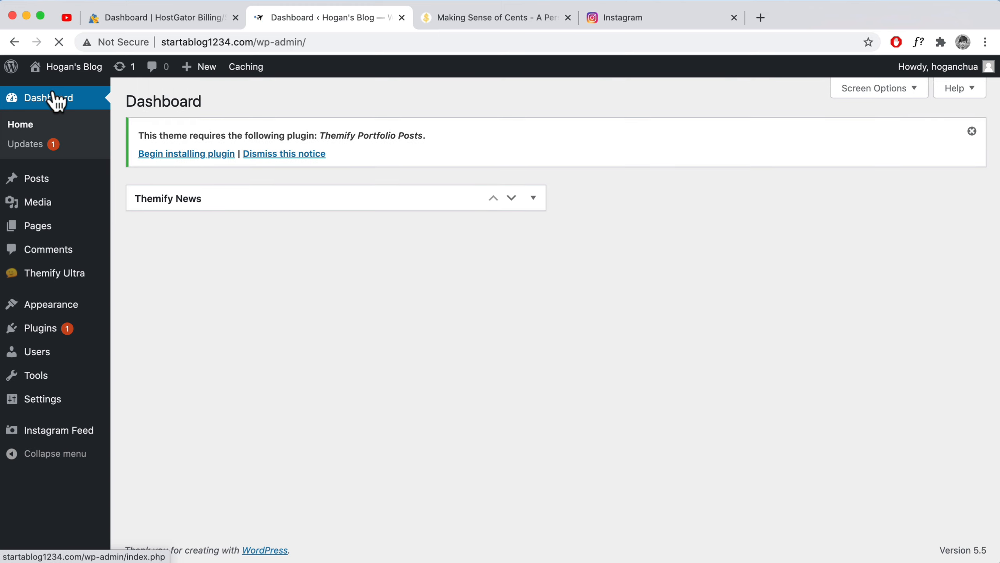
mouse_move(44, 350)
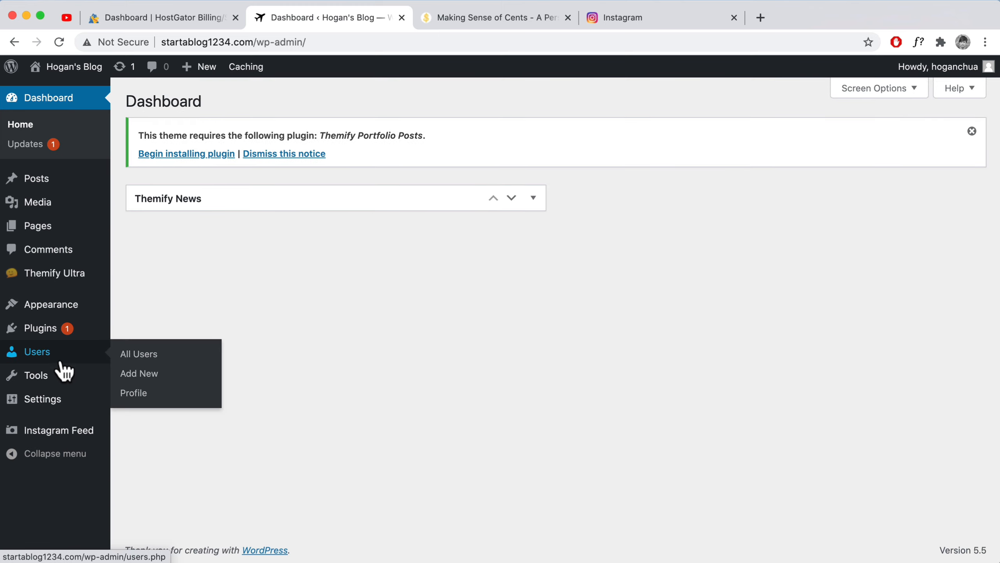
click(35, 333)
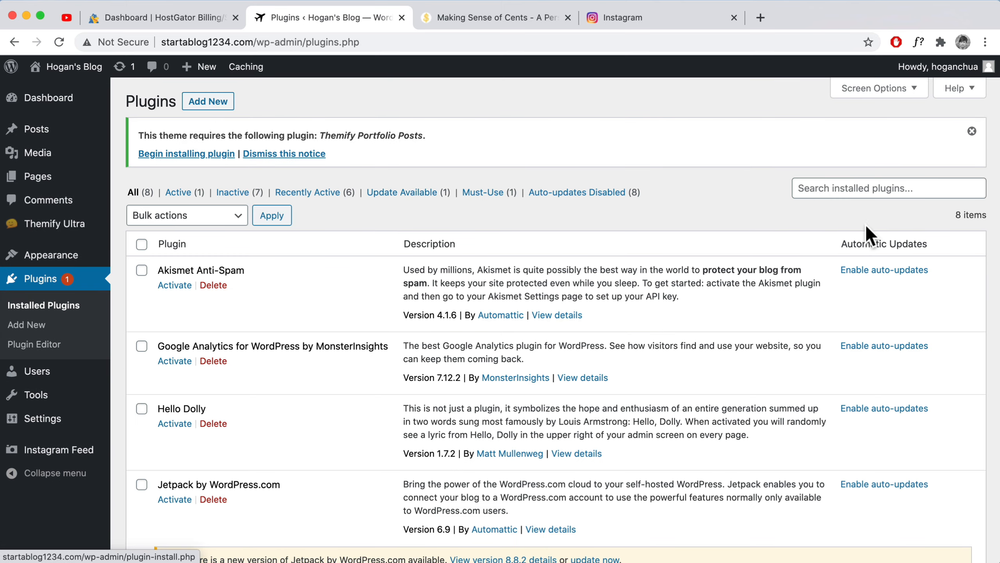
Step: Search Add New for 'really simple ssl', then install and activate Really Simple SSL
click(223, 103)
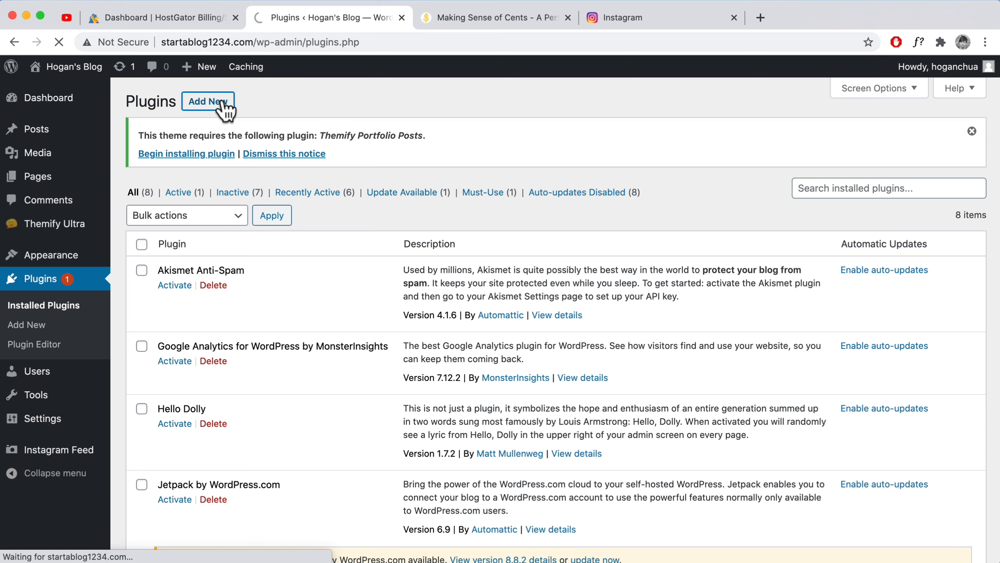
click(843, 196)
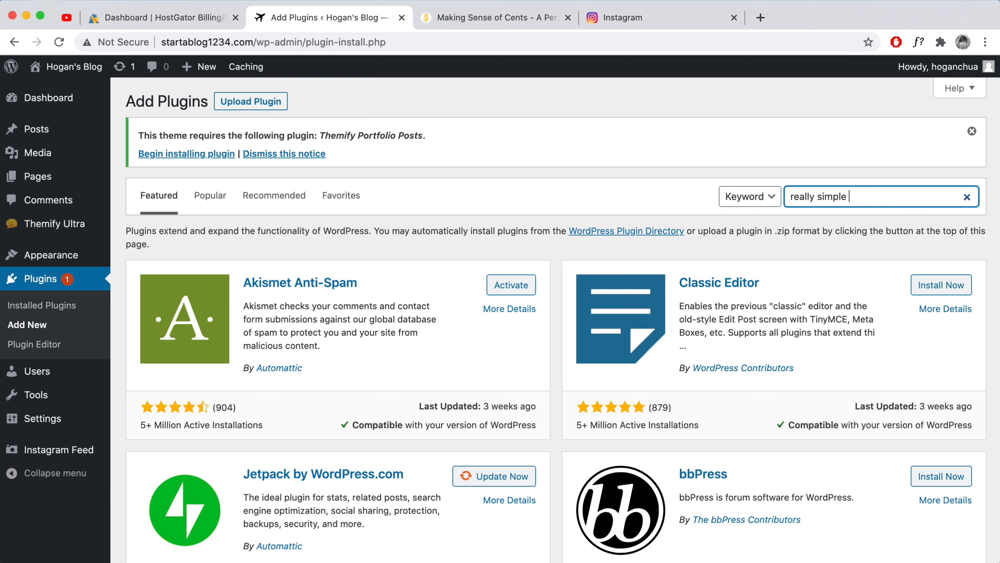
text(really simple ssl)
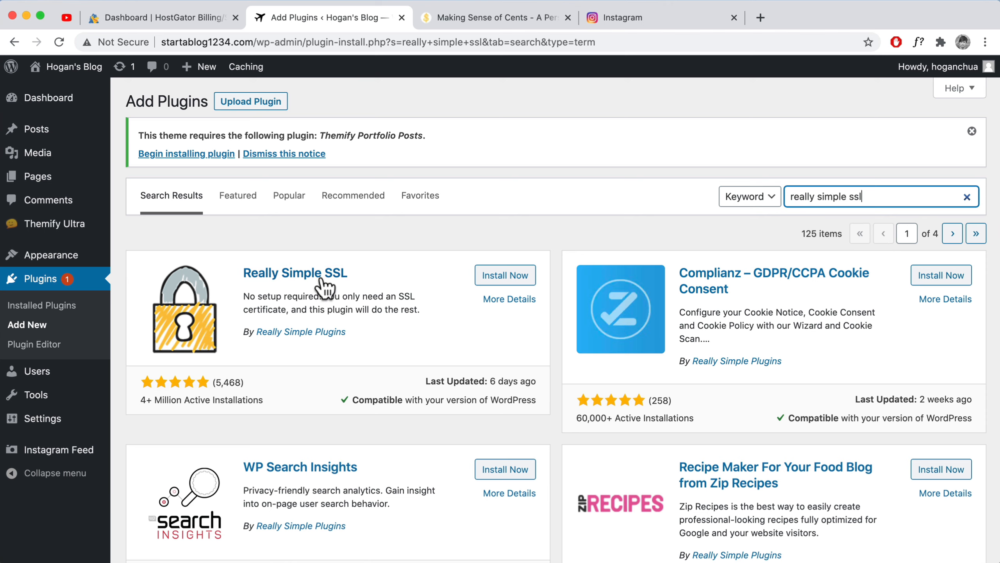
click(519, 282)
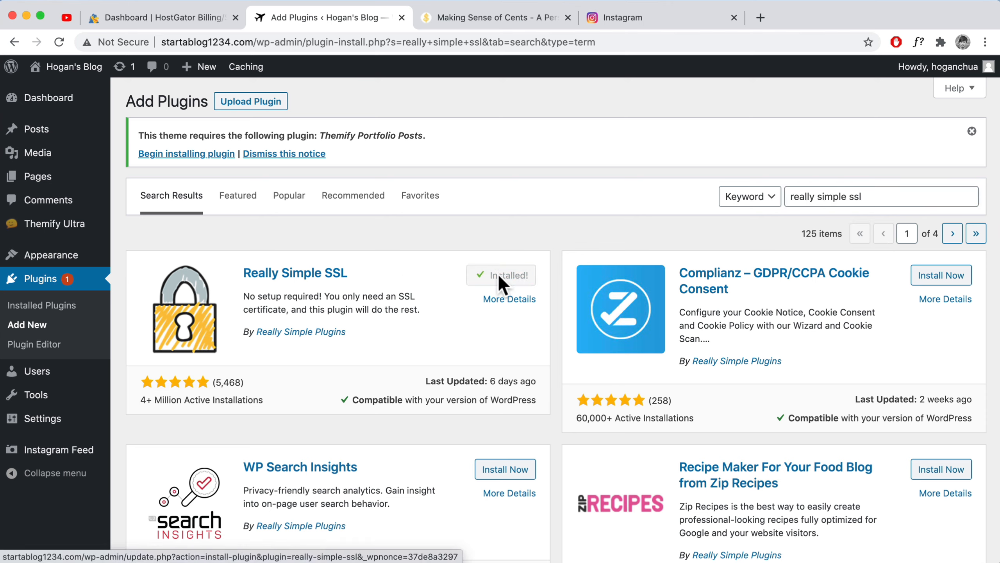
click(507, 280)
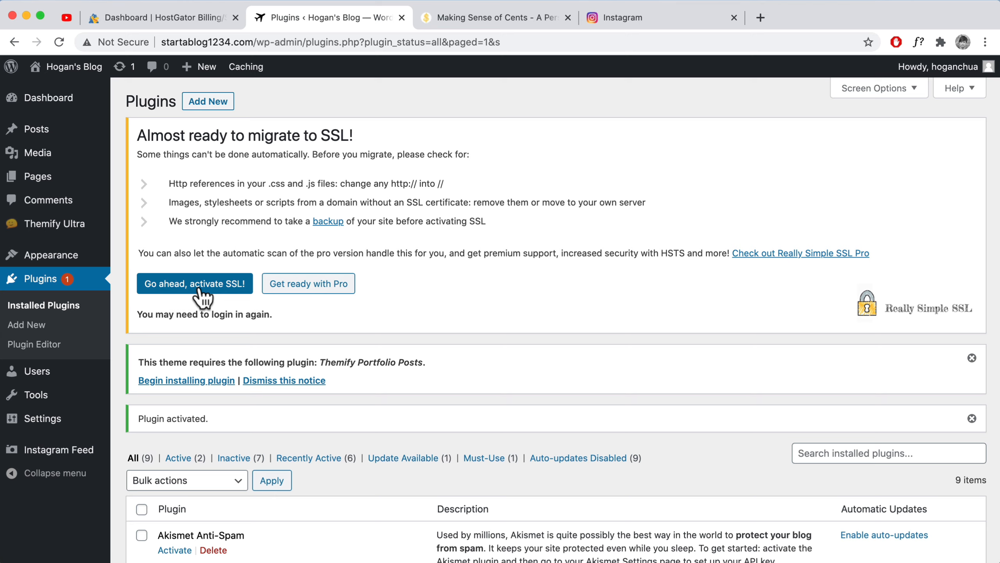
Step: Check the SSL certificate status in the HostGator account's SSL Management
click(182, 15)
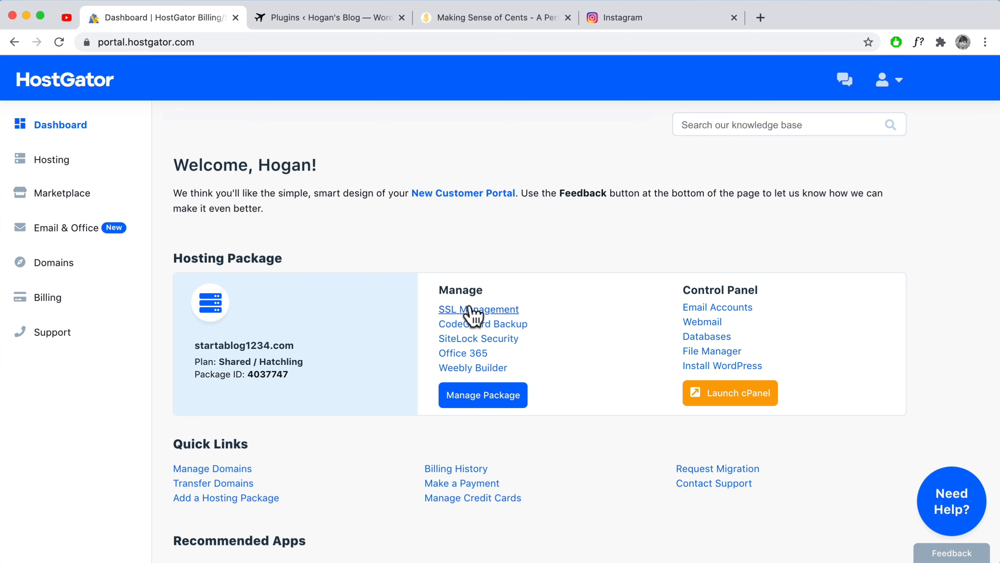
click(471, 309)
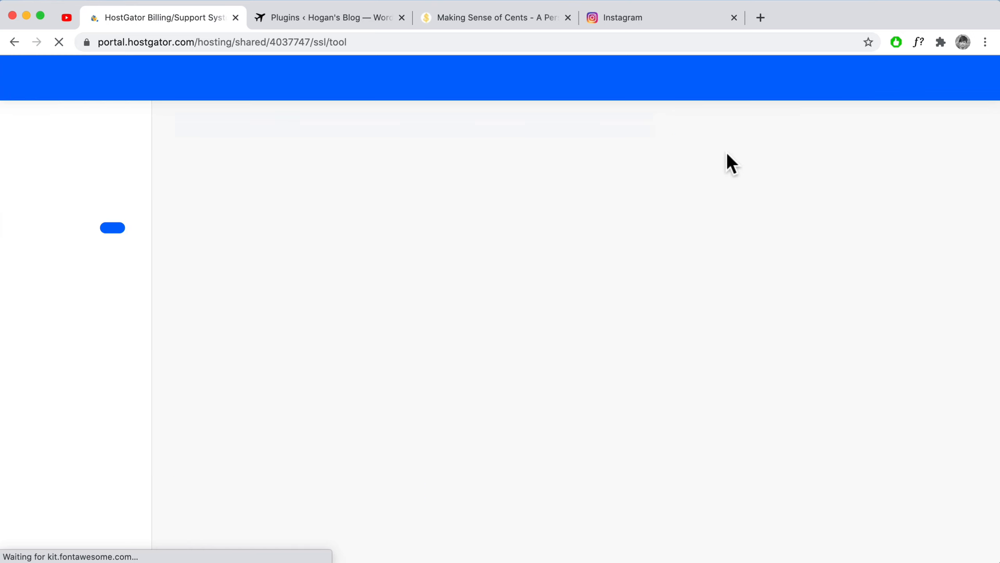
click(323, 20)
Step: Choose 'Go ahead, activate SSL!' and sign back in with the admin username and password
click(176, 286)
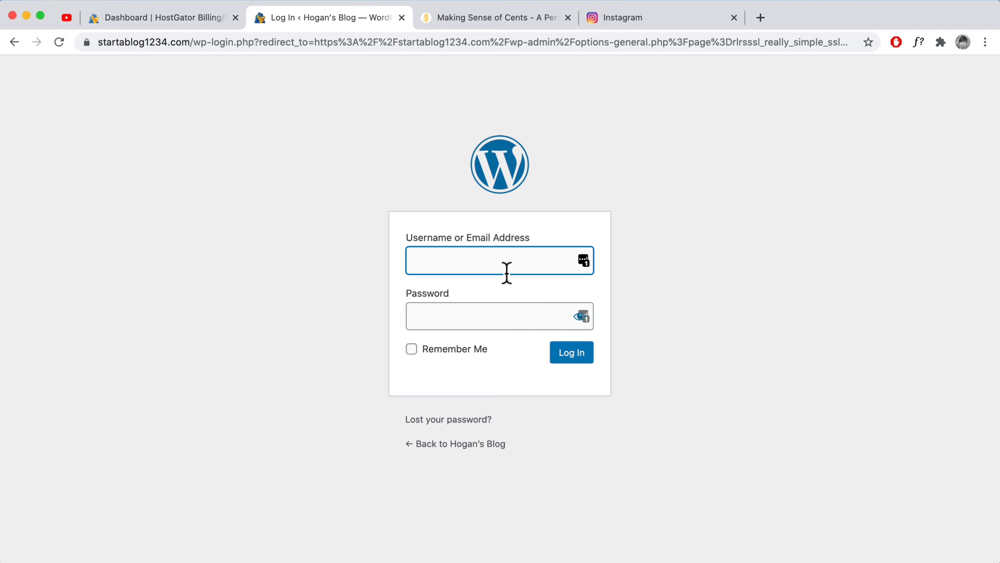
text(hoganchua)
key(Tab)
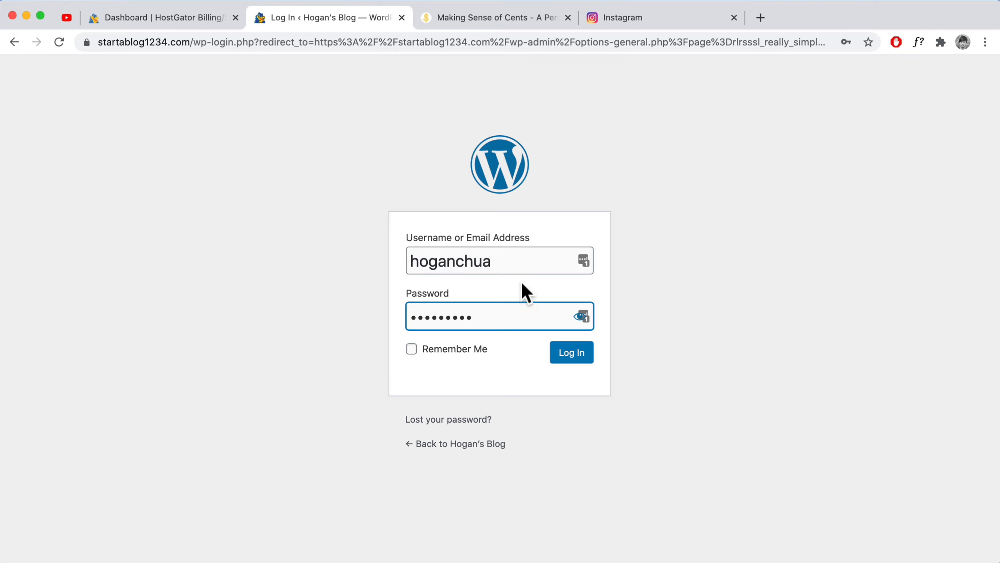
click(589, 352)
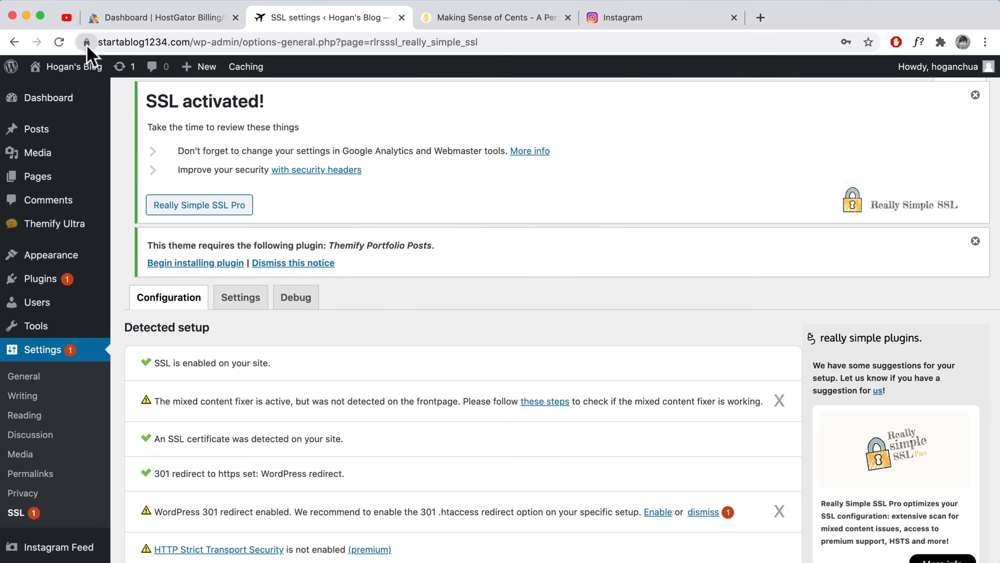
Step: Choose Visit Site from the admin bar's site-name menu to load the blog over https
mouse_move(67, 66)
click(46, 91)
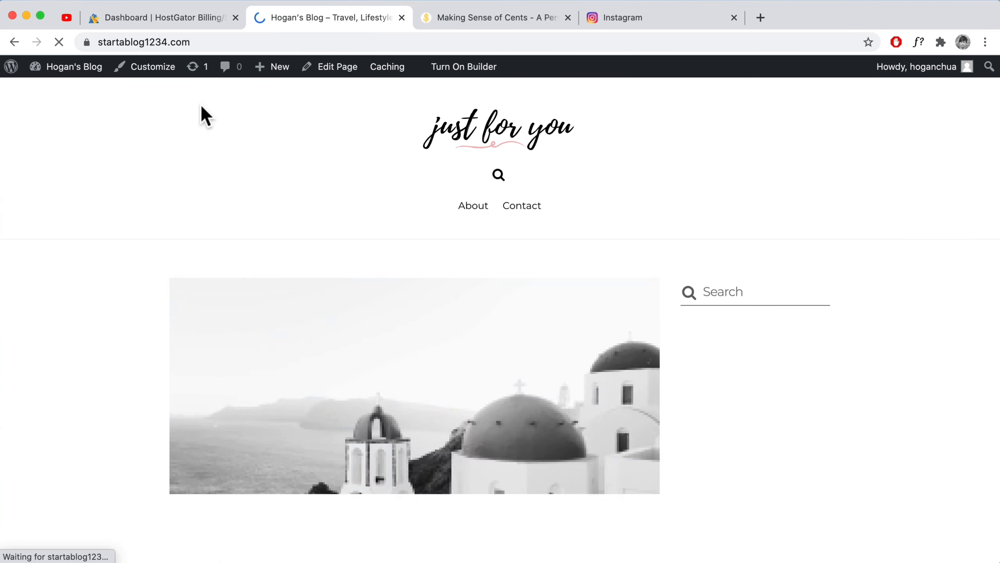
mouse_move(272, 66)
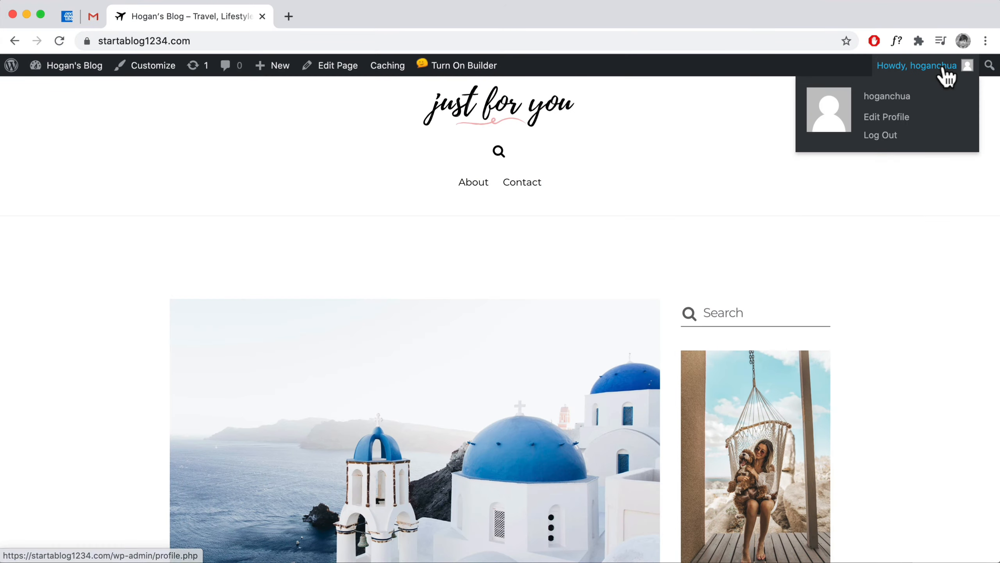
Step: Log out, then give the Start any blog hero row a black Row Overlay at 0.1 opacity
click(882, 137)
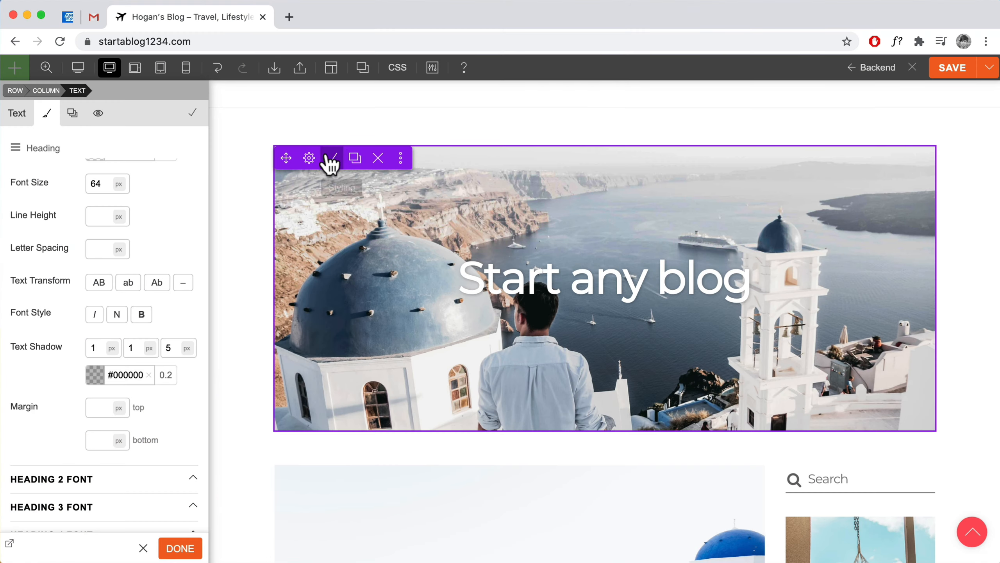
click(331, 160)
click(145, 230)
click(95, 313)
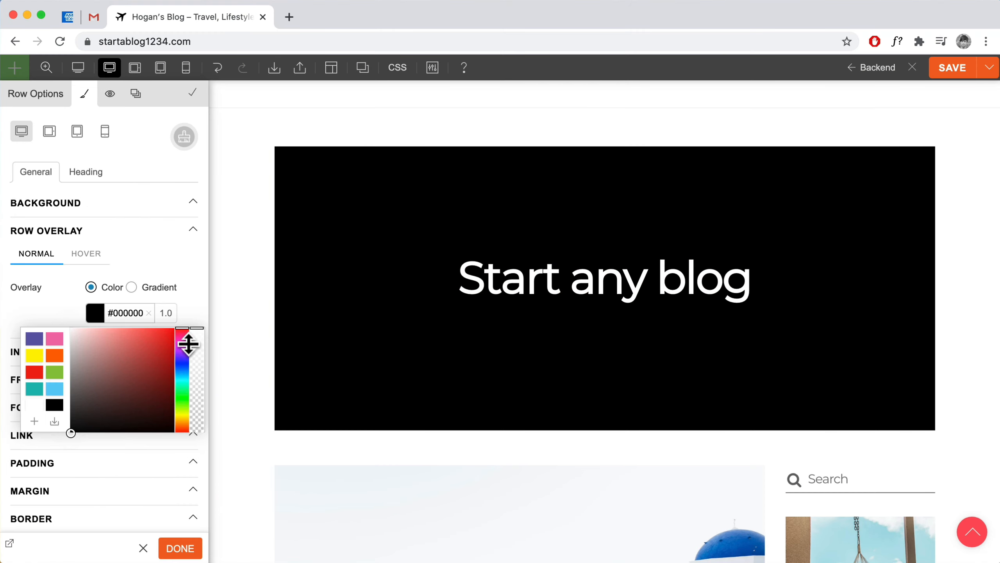
drag(188, 344, 193, 415)
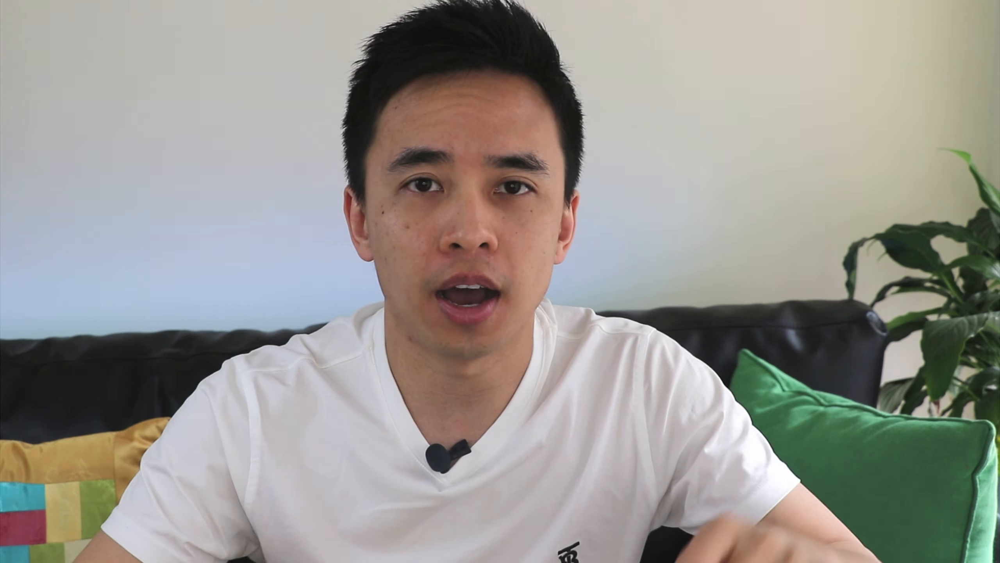